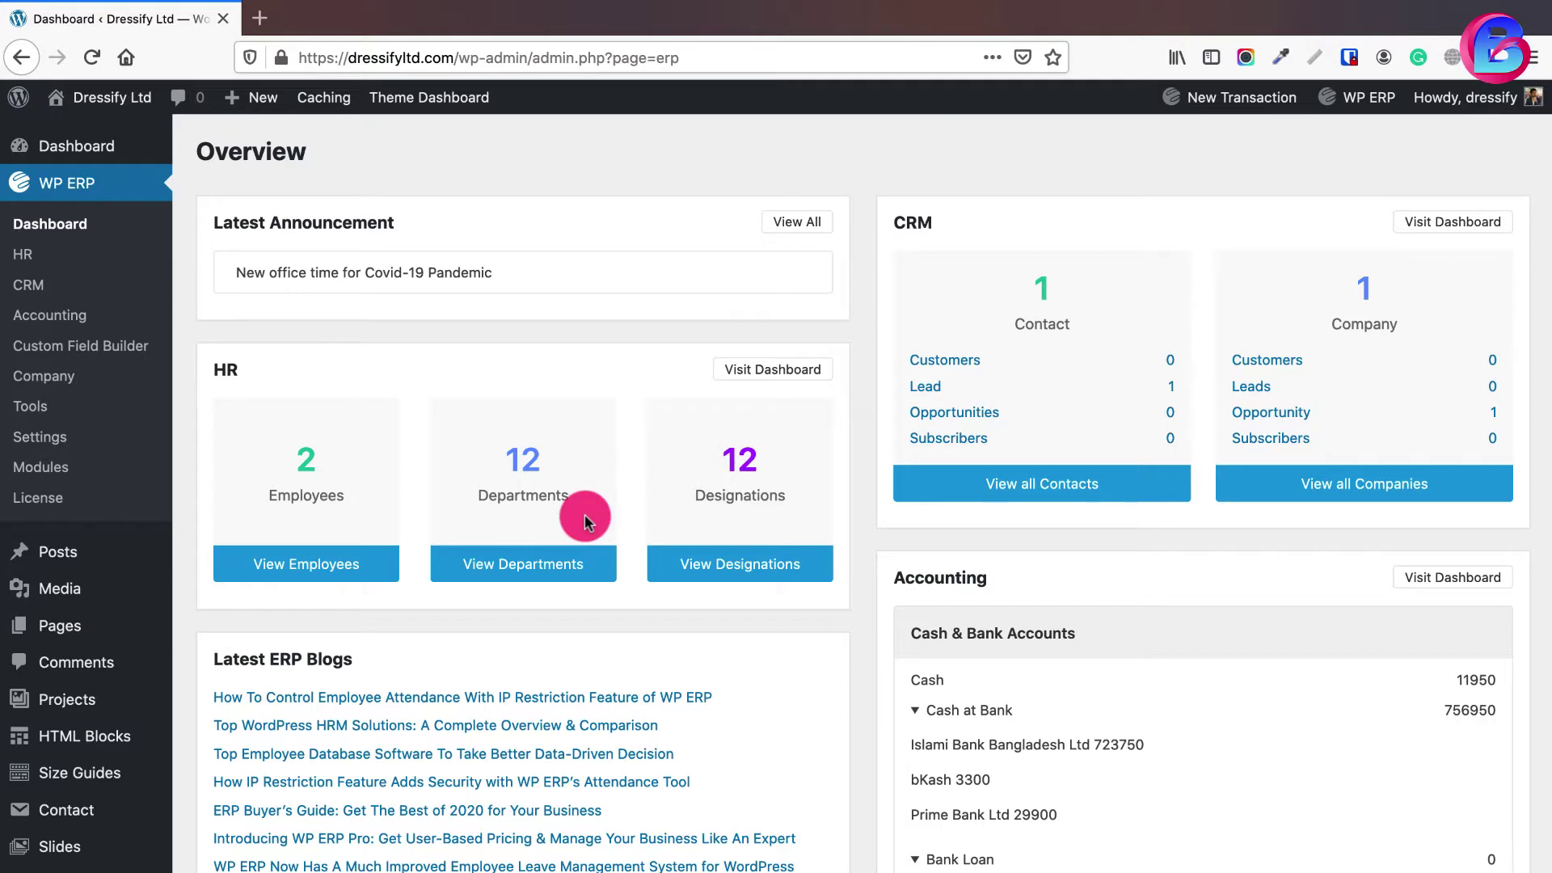
- Search the plugin directory for 'contact form 7' and confirm it shows Active
{"action": "scroll", "coordinate": [584, 514], "scroll_direction": "down", "scroll_amount": 7}
{"action": "mouse_move", "coordinate": [97, 677]}
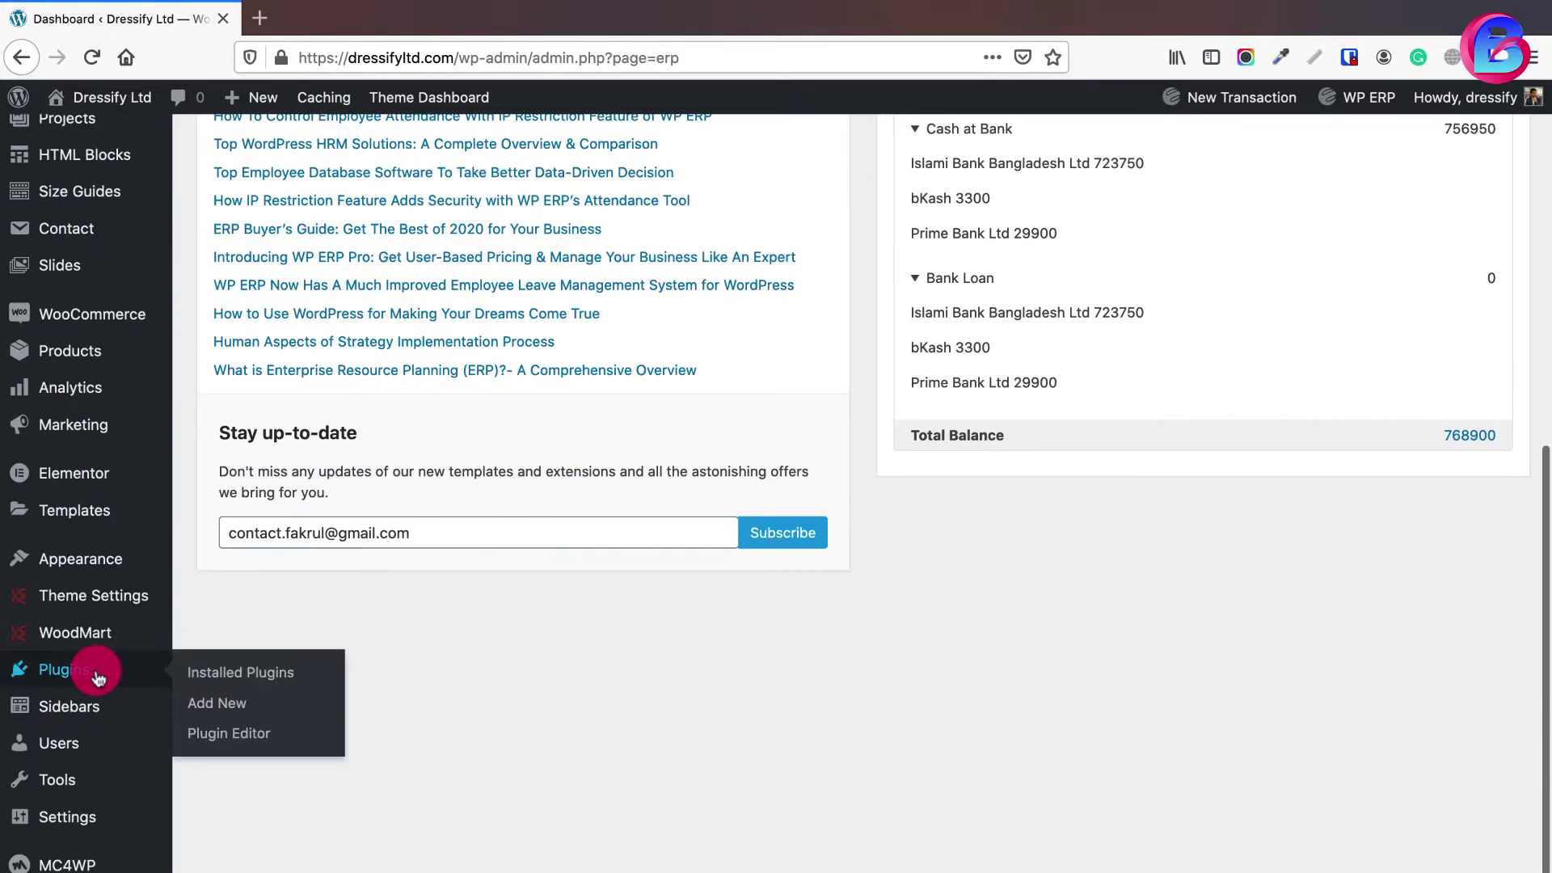
{"action": "left_click", "coordinate": [214, 702]}
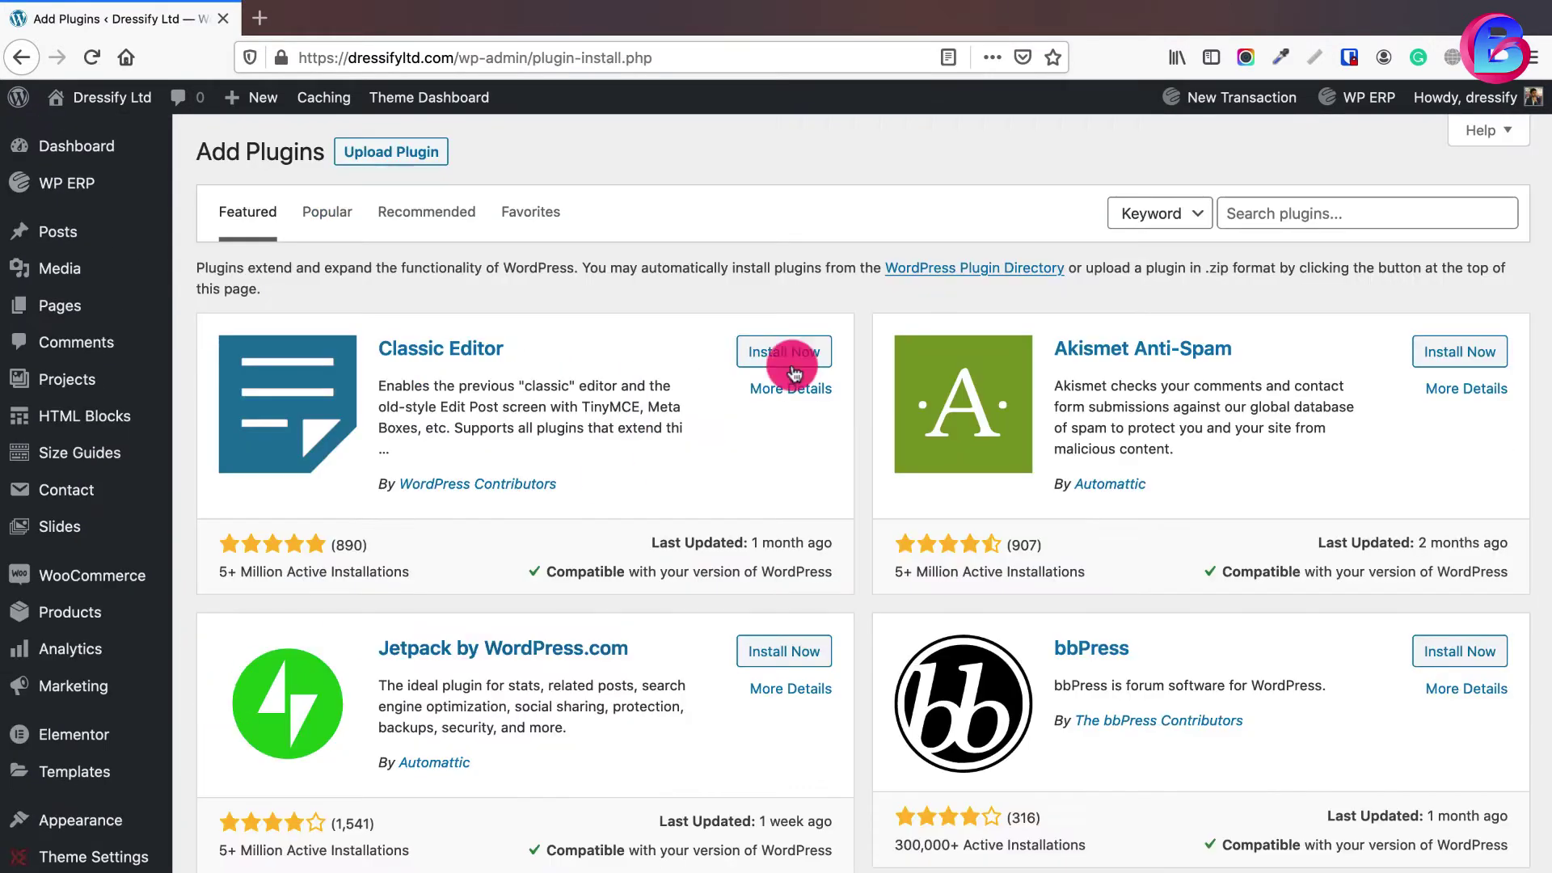
{"action": "left_click", "coordinate": [1298, 216]}
{"action": "type", "text": "contact form"}
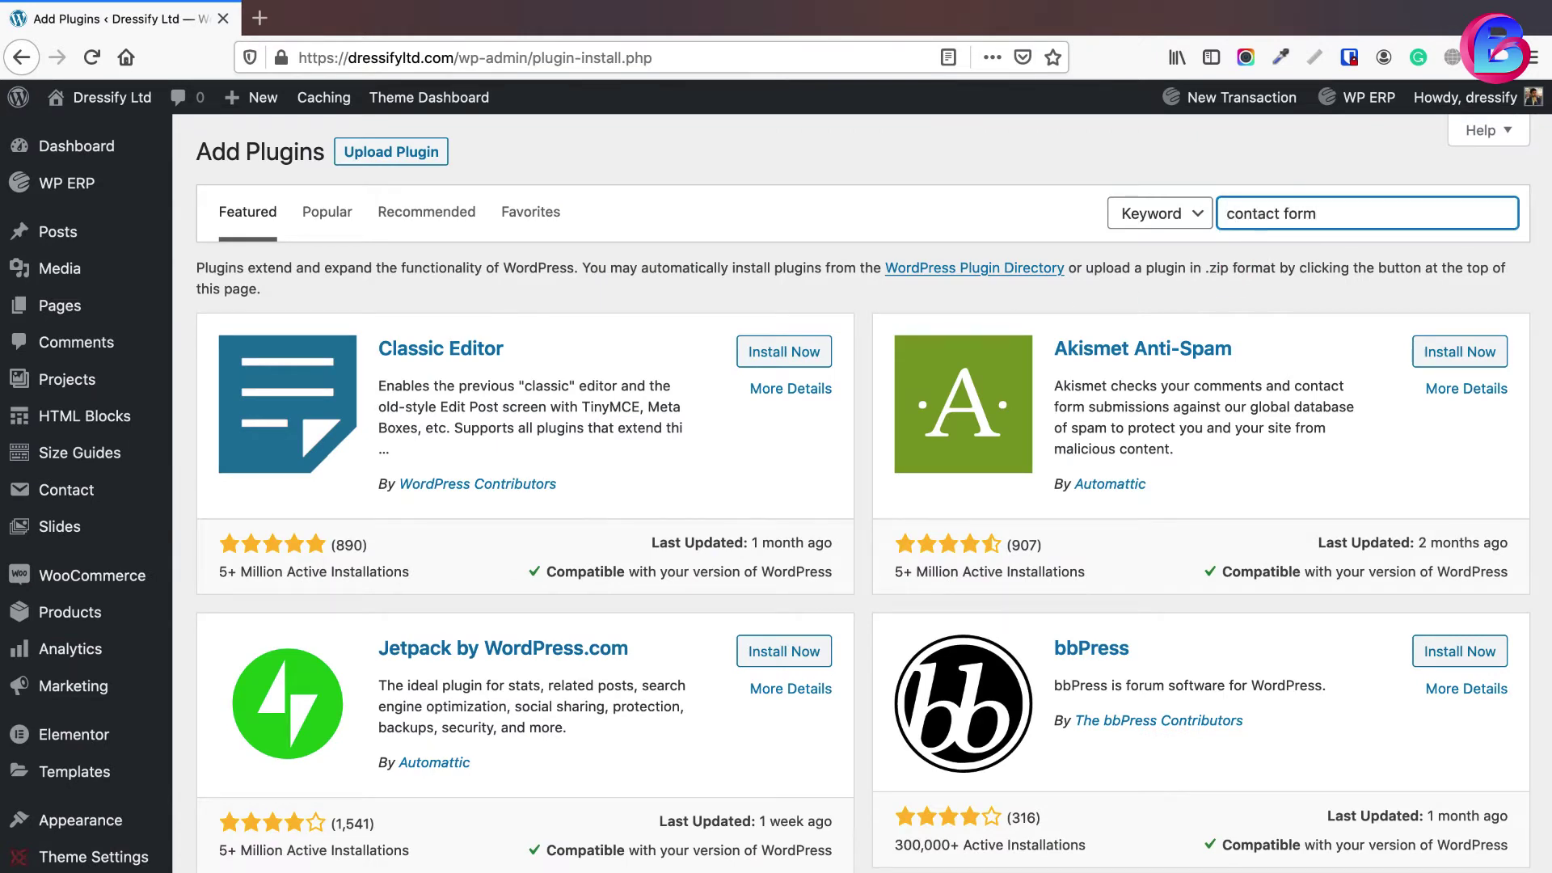
{"action": "type", "text": " 7"}
{"action": "key", "text": "Return"}
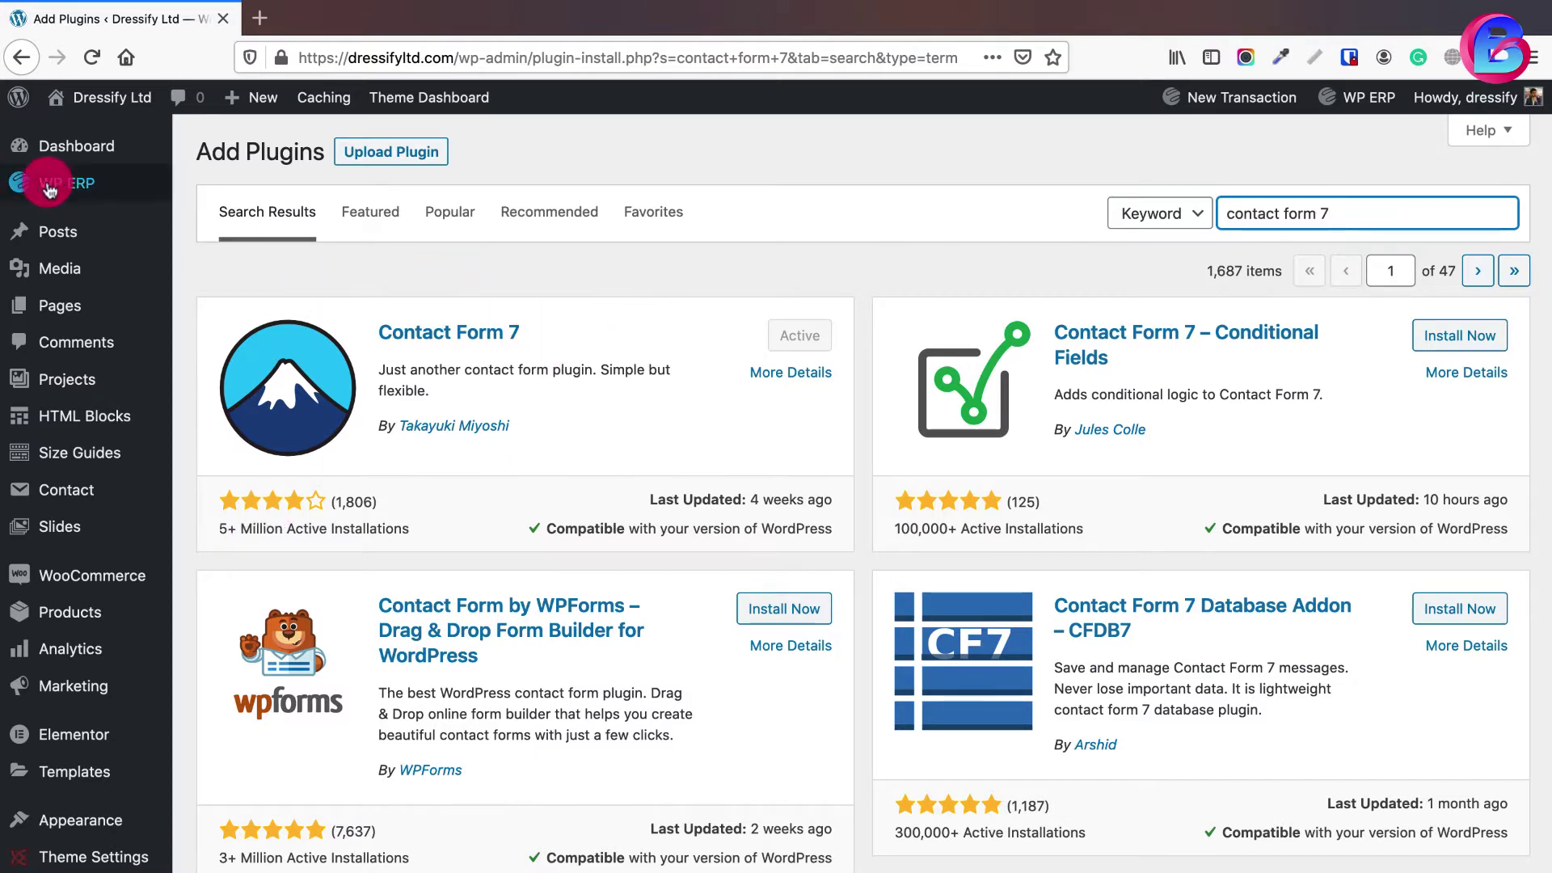
- Open the Contact Forms list, which shows the 7 existing forms
{"action": "mouse_move", "coordinate": [145, 183]}
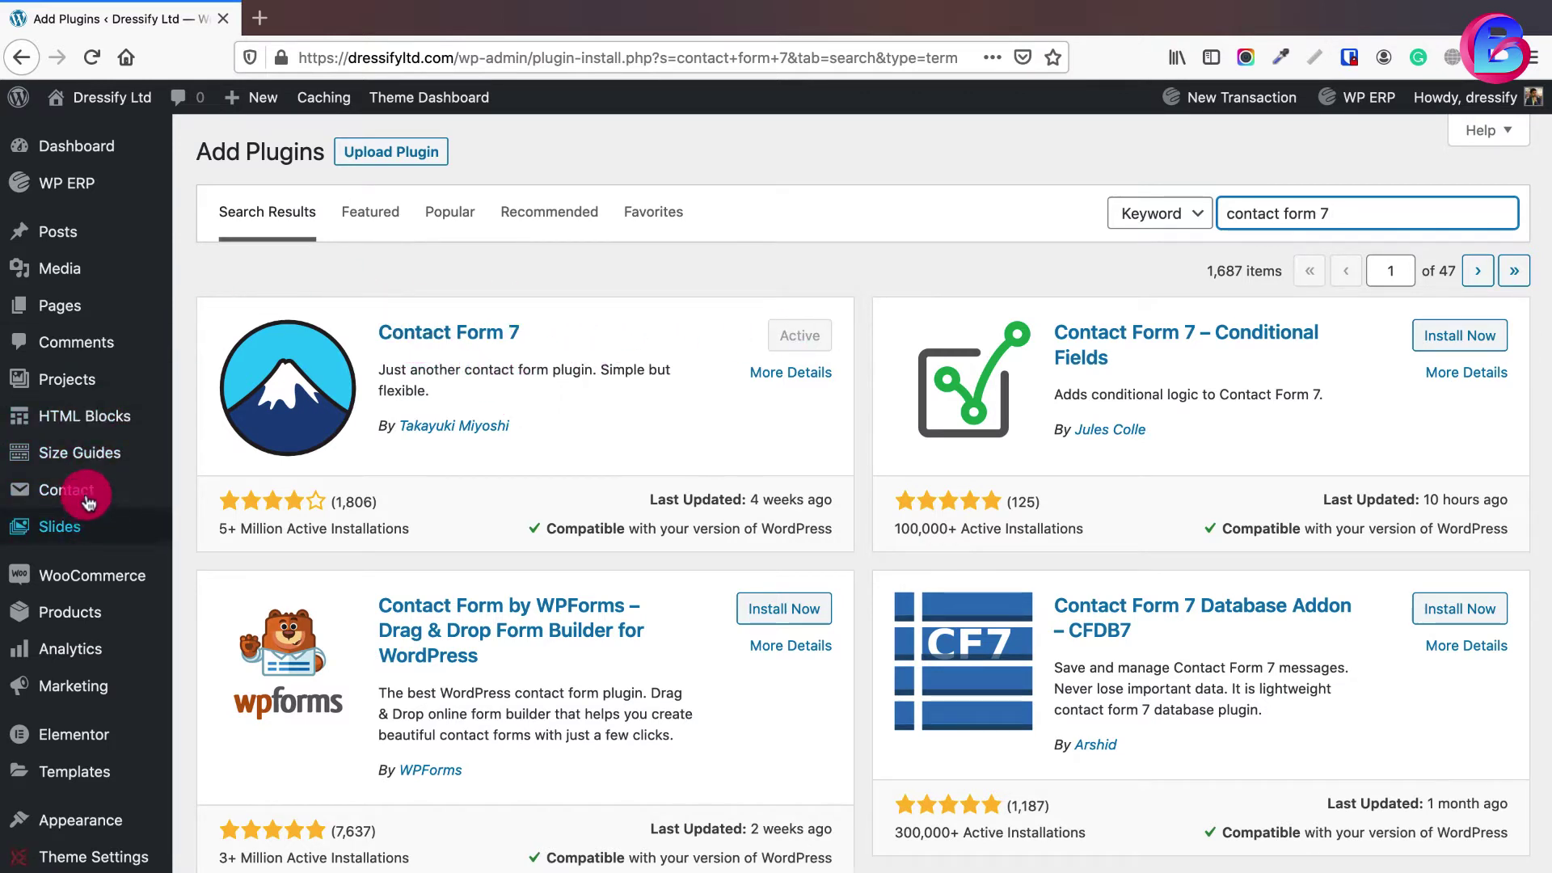
{"action": "mouse_move", "coordinate": [93, 495]}
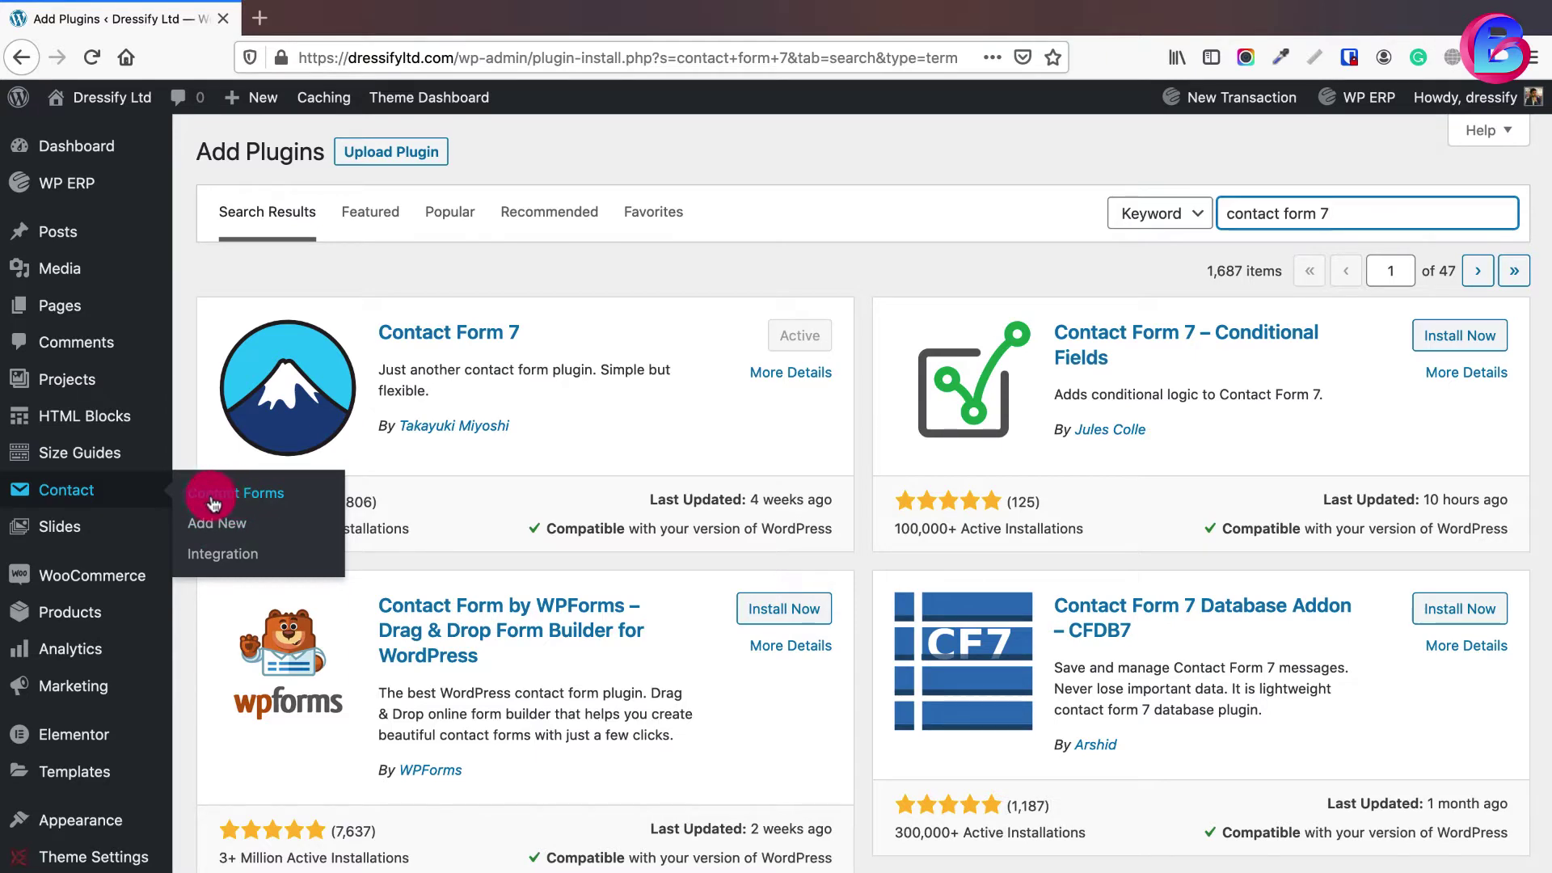
{"action": "left_click", "coordinate": [229, 504]}
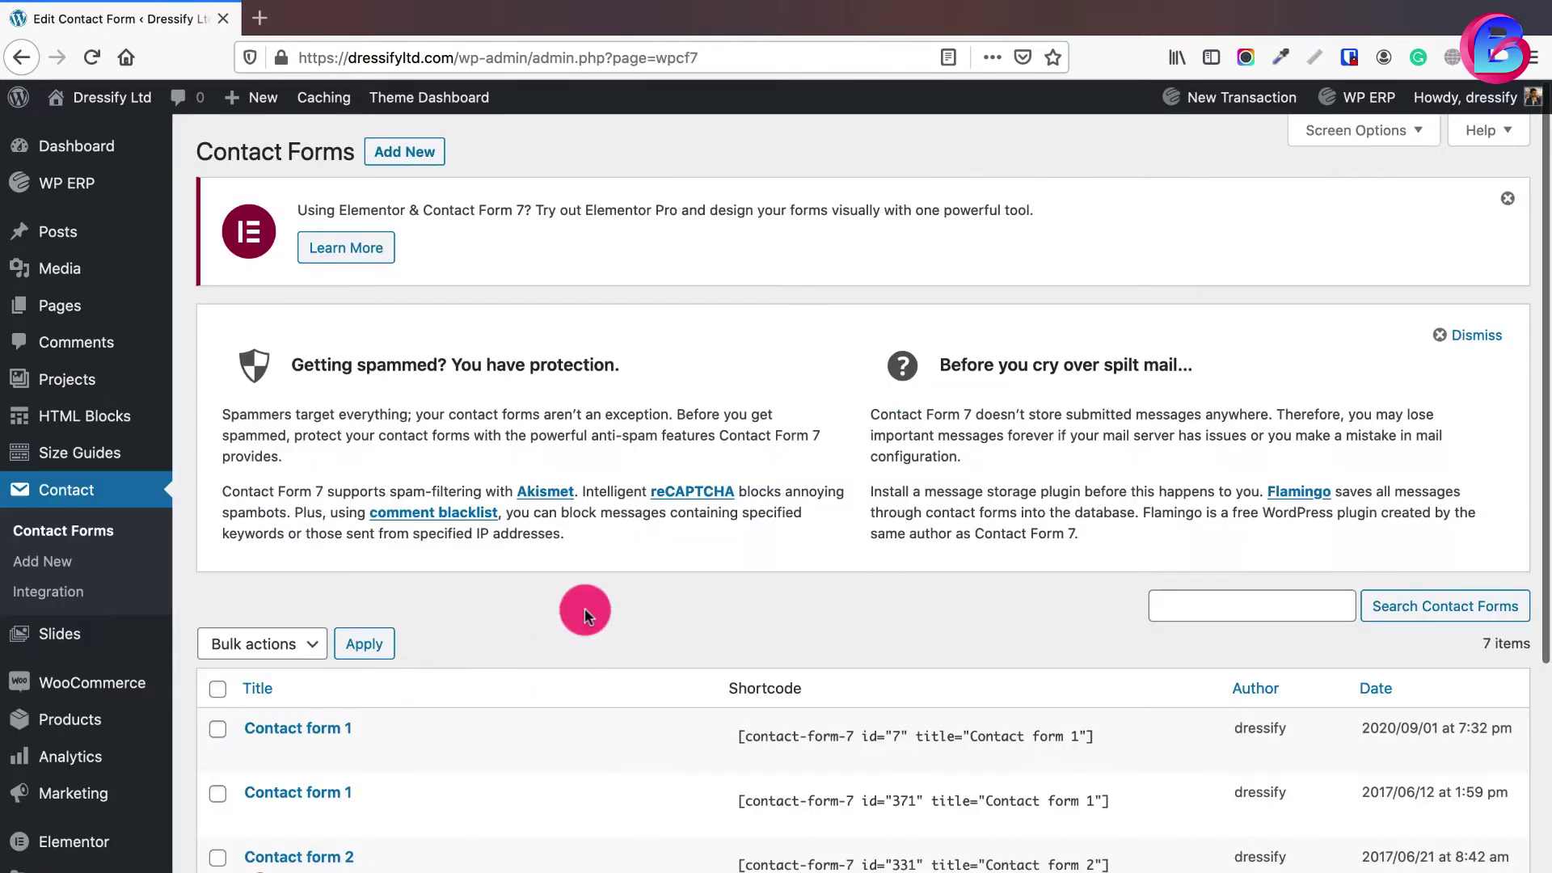
- Bulk-delete the six other forms, keeping only Contact form 1, then open it for editing
{"action": "scroll", "coordinate": [585, 612], "scroll_direction": "down", "scroll_amount": 5}
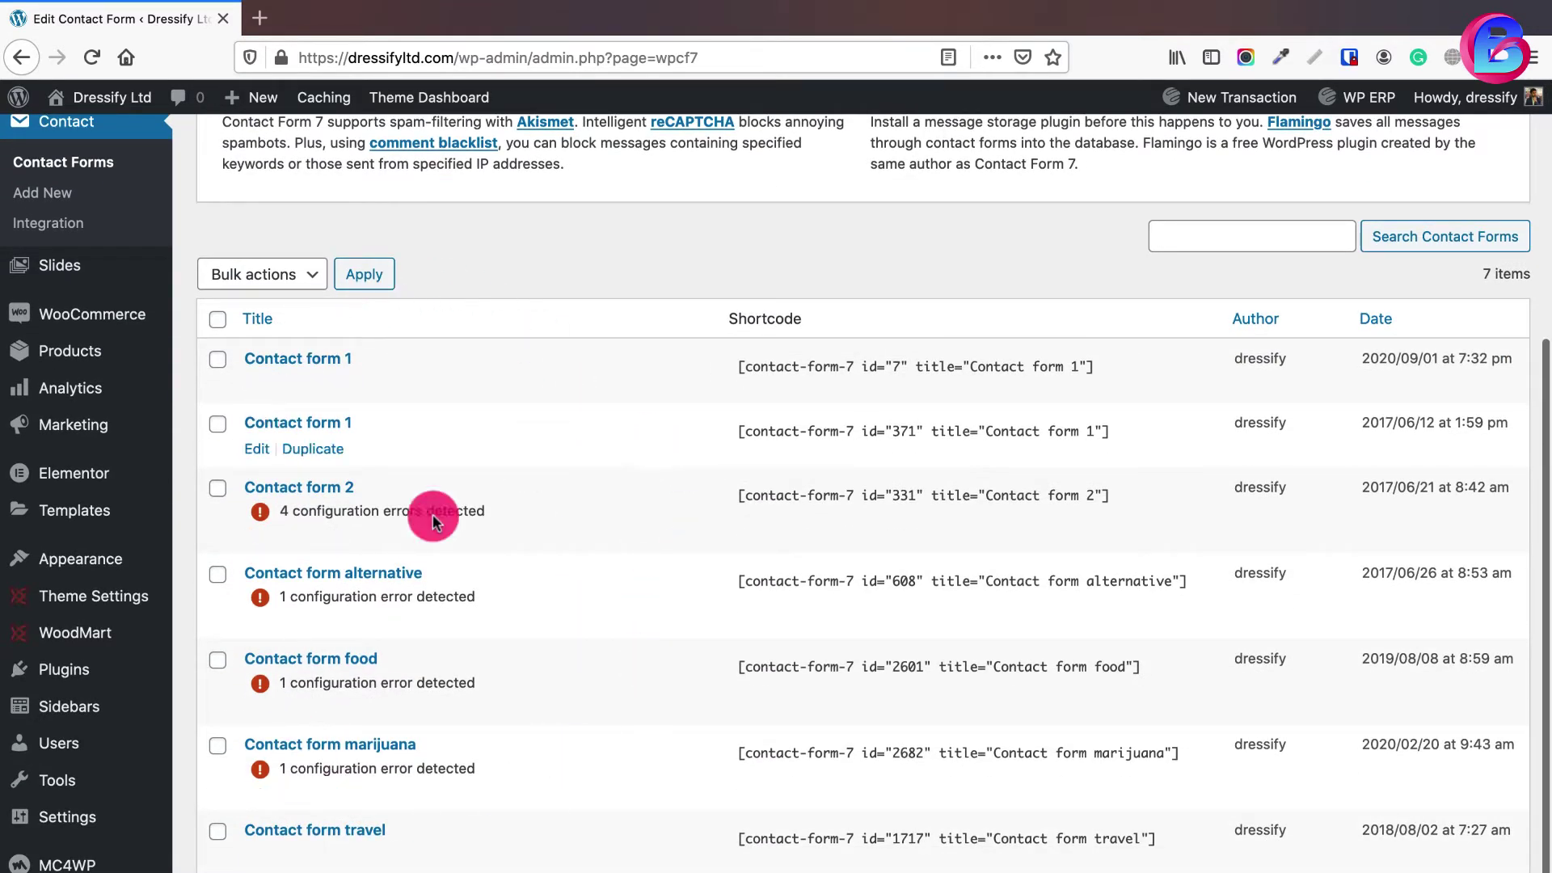
{"action": "mouse_move", "coordinate": [110, 638]}
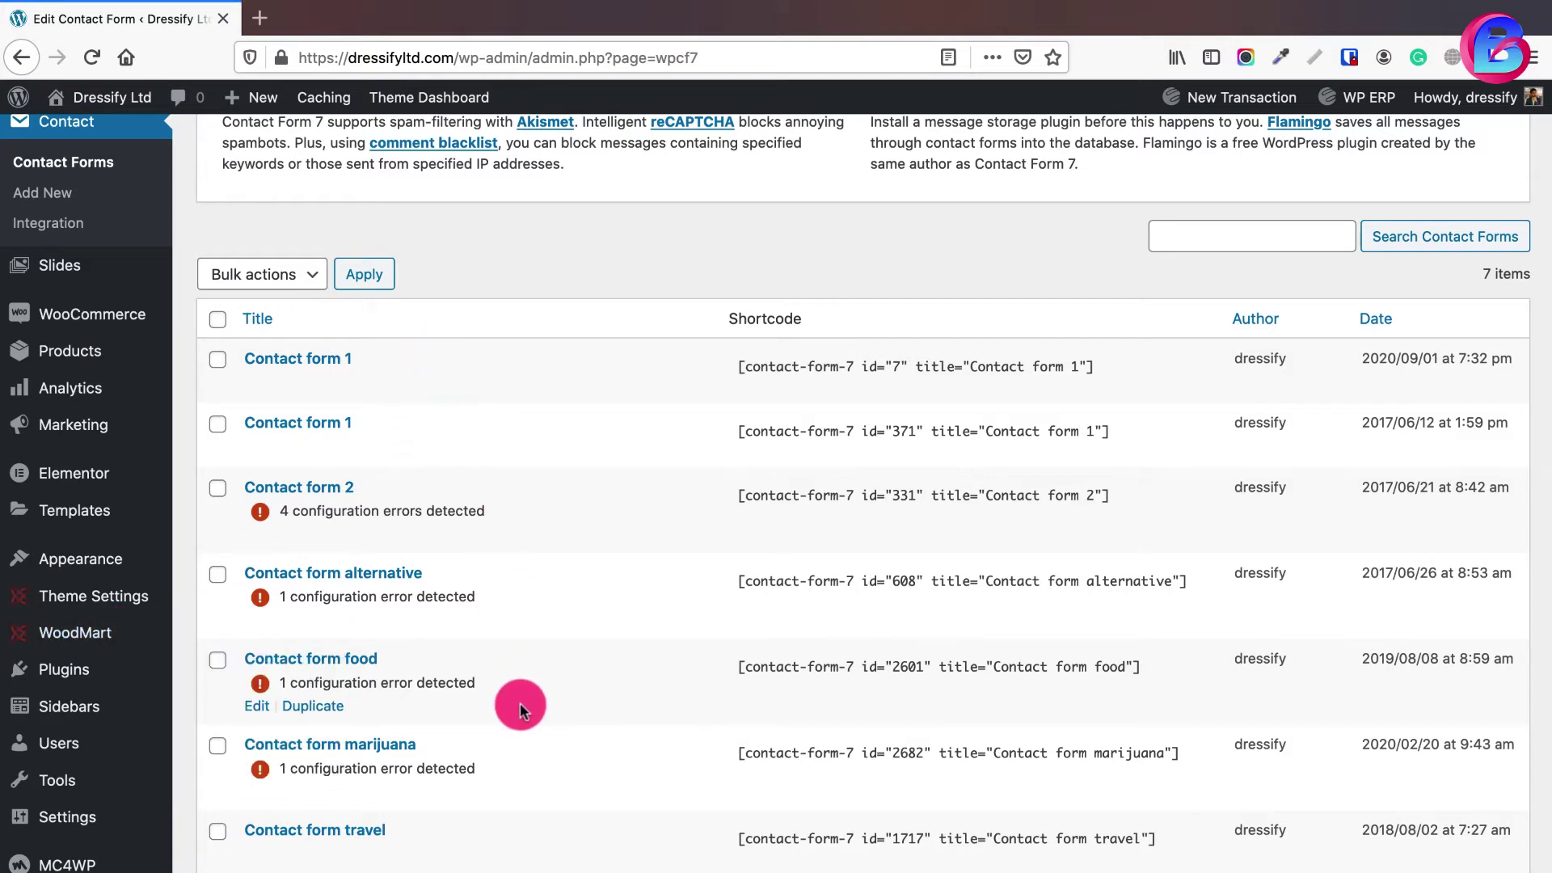
{"action": "scroll", "coordinate": [412, 765], "scroll_direction": "up", "scroll_amount": 5}
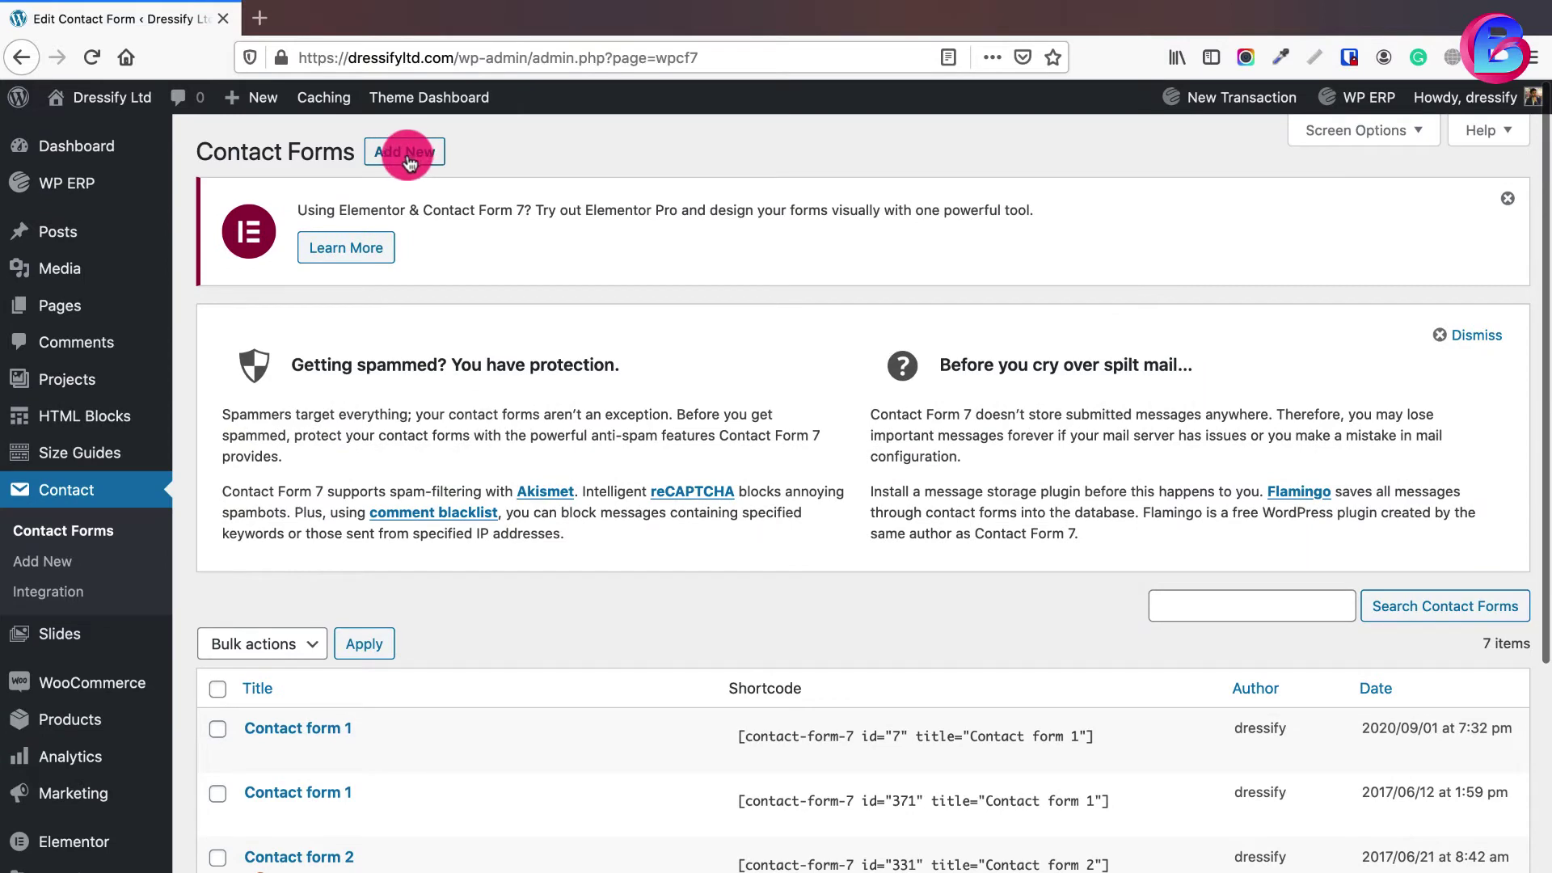
{"action": "scroll", "coordinate": [400, 230], "scroll_direction": "down", "scroll_amount": 5}
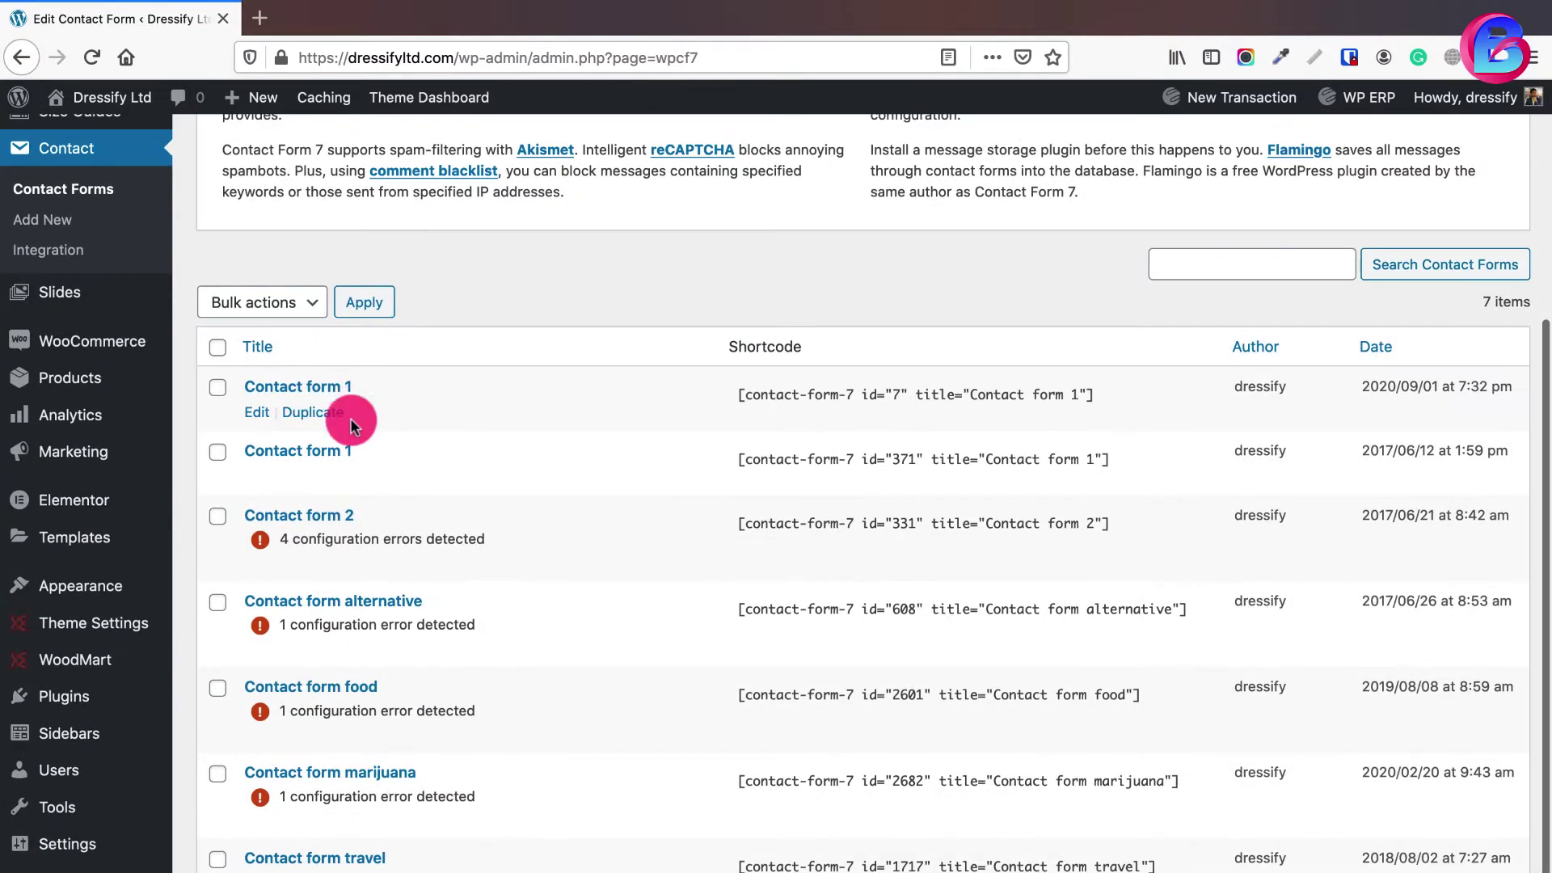
{"action": "mouse_move", "coordinate": [353, 400]}
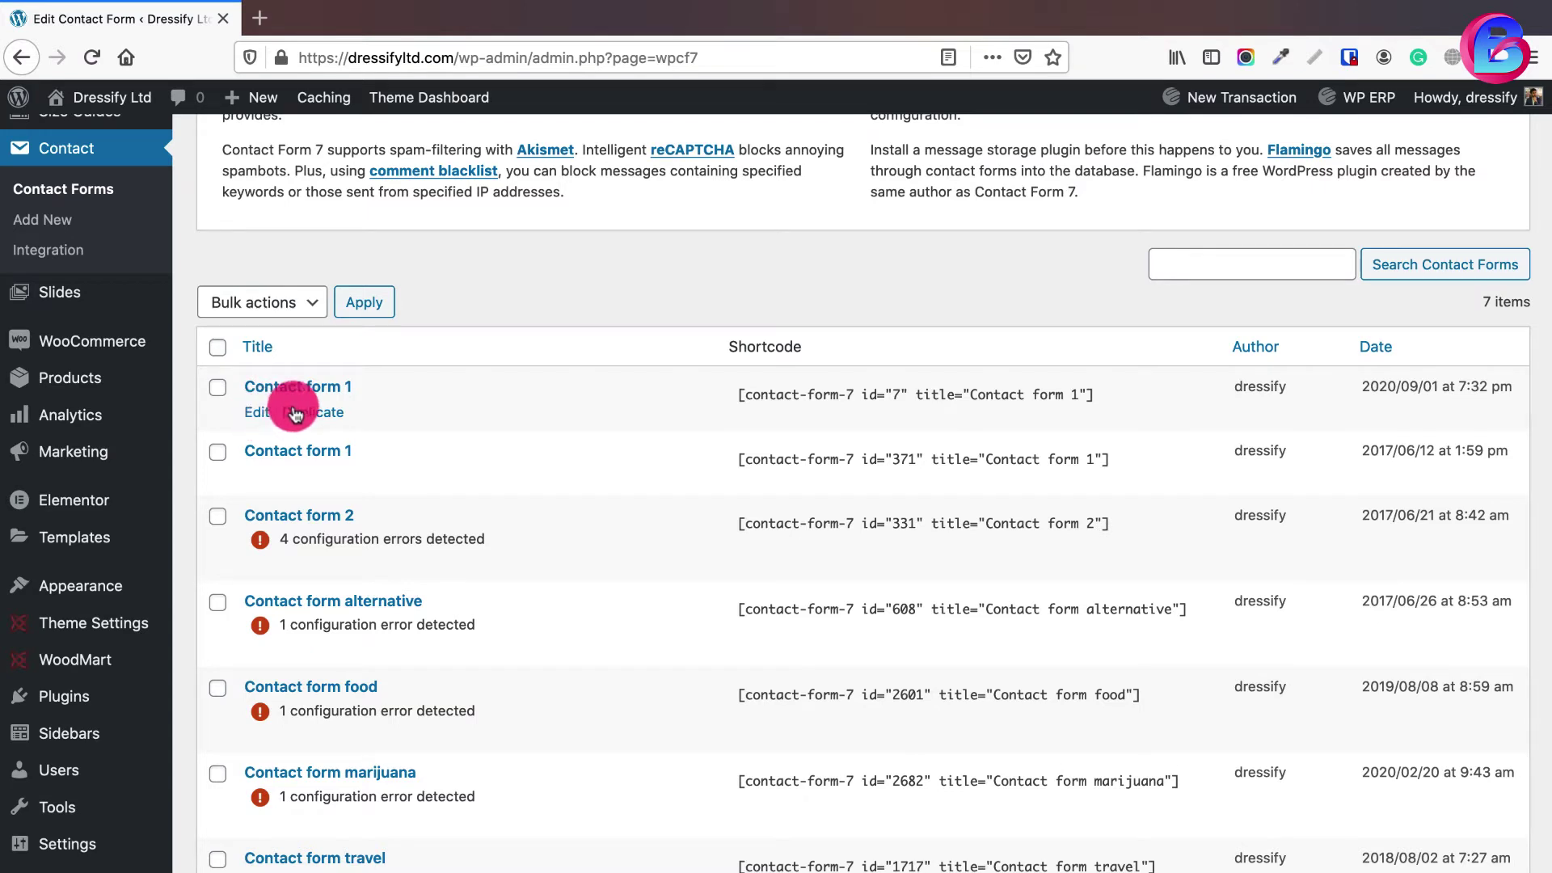
{"action": "mouse_move", "coordinate": [275, 643]}
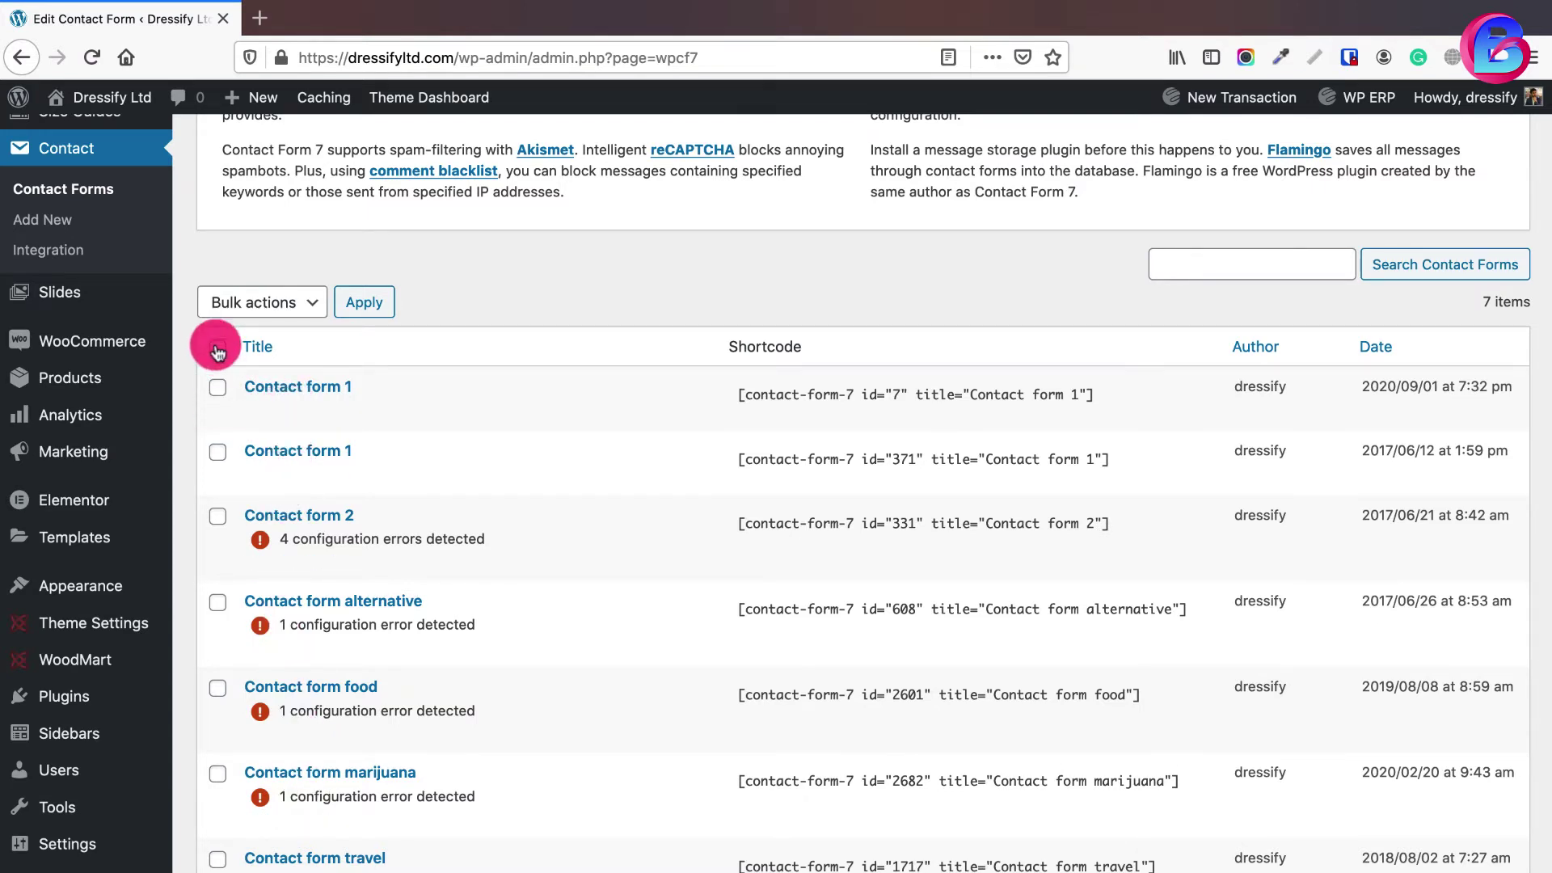
{"action": "mouse_move", "coordinate": [216, 401]}
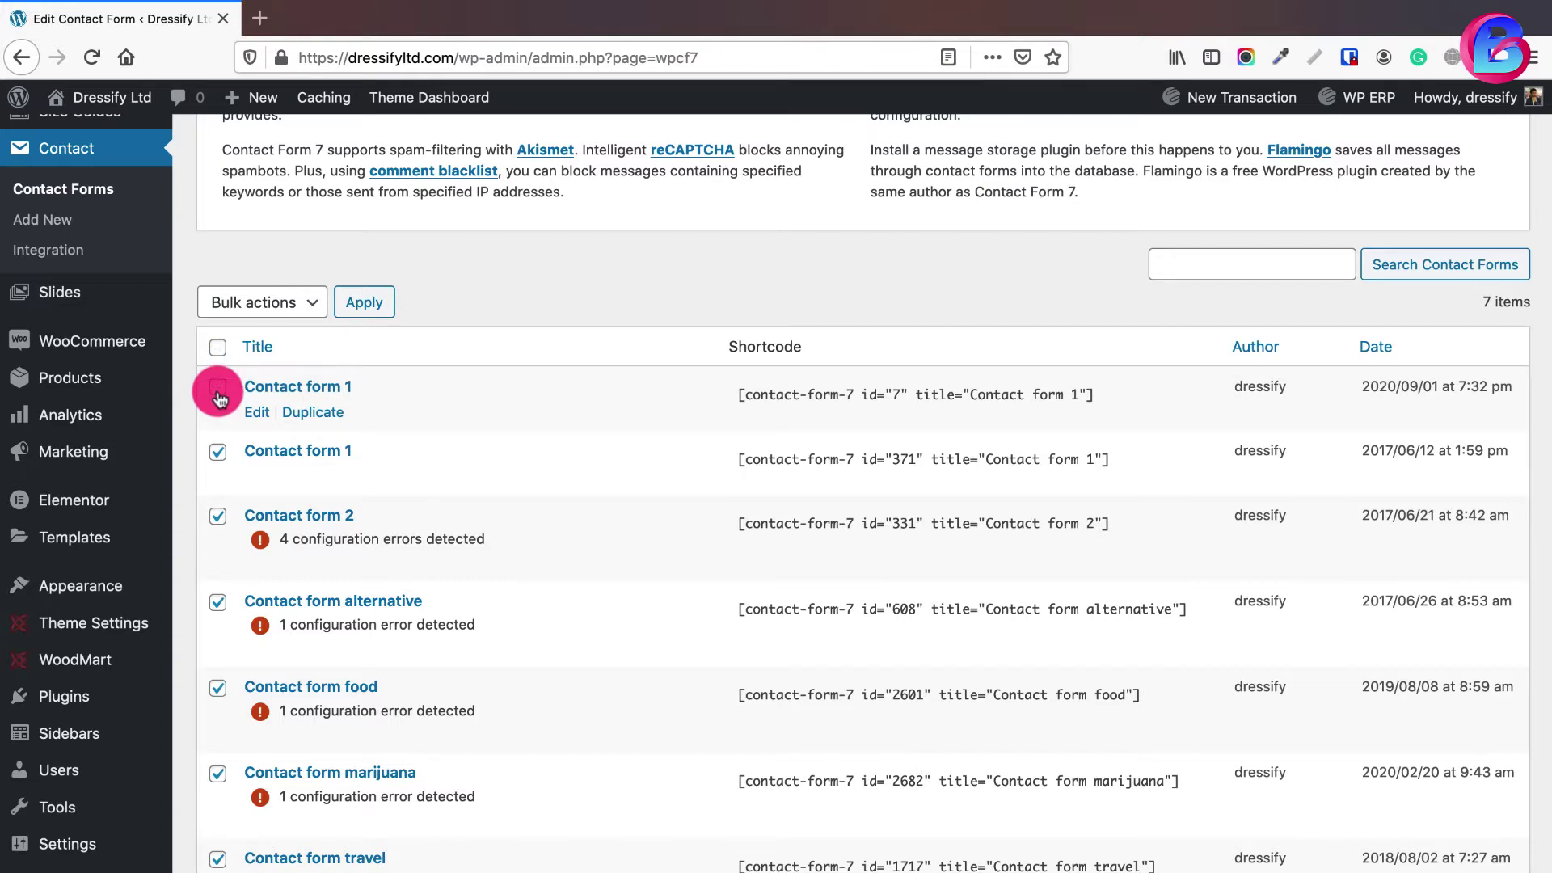
{"action": "left_click", "coordinate": [258, 306]}
{"action": "left_click", "coordinate": [261, 318]}
{"action": "left_click", "coordinate": [365, 317]}
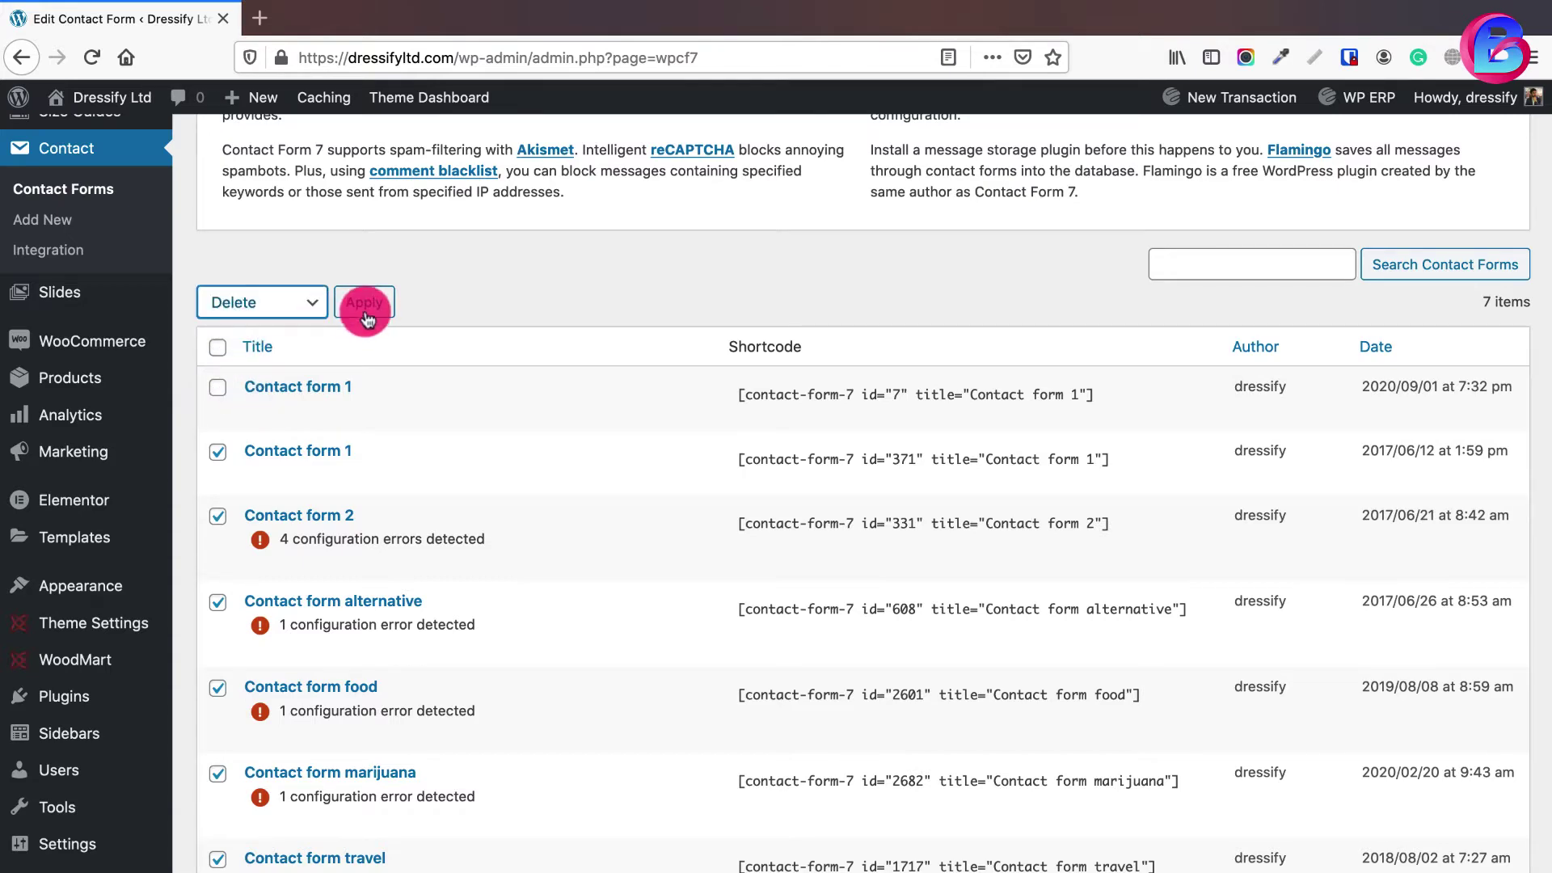
{"action": "scroll", "coordinate": [450, 405], "scroll_direction": "down", "scroll_amount": 4}
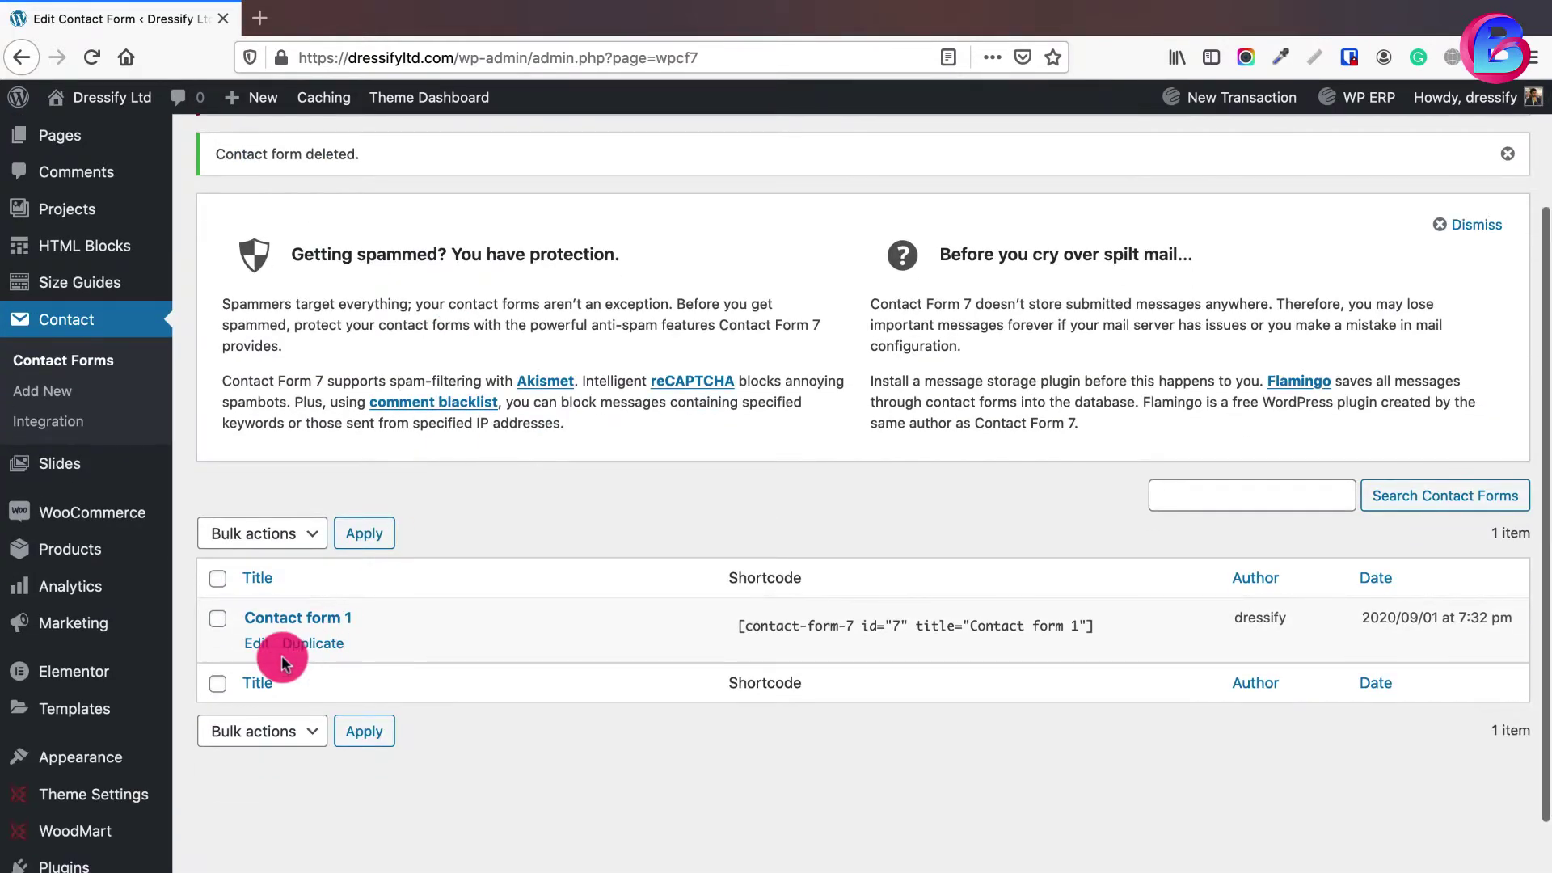
{"action": "left_click", "coordinate": [254, 640]}
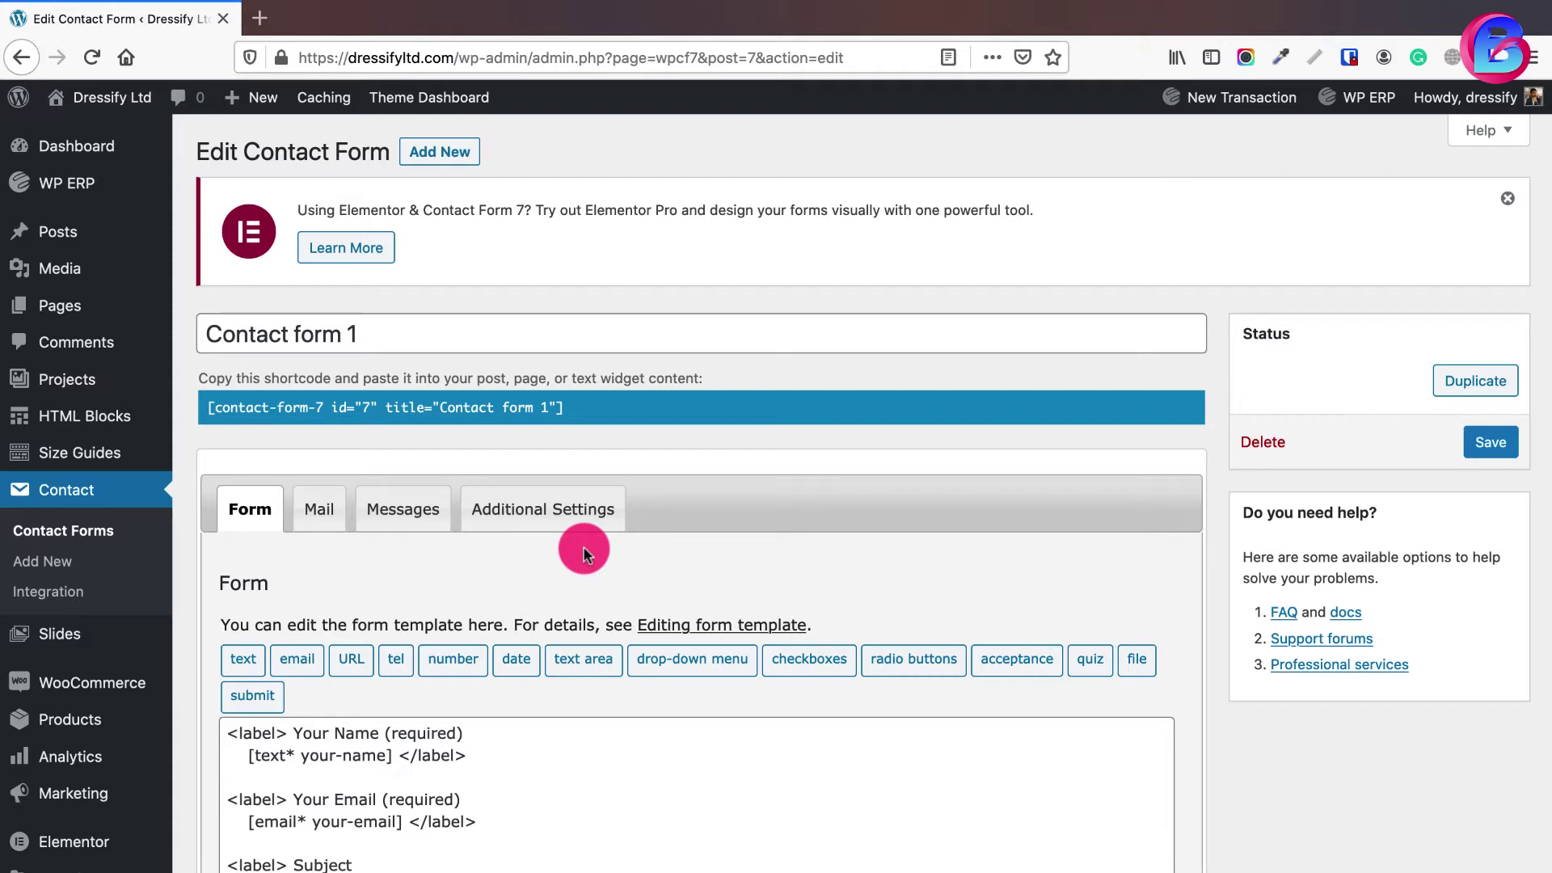
- Retitle Contact form 1 as 'Contact Form' in the Contact Form 7 editor
{"action": "mouse_move", "coordinate": [110, 192]}
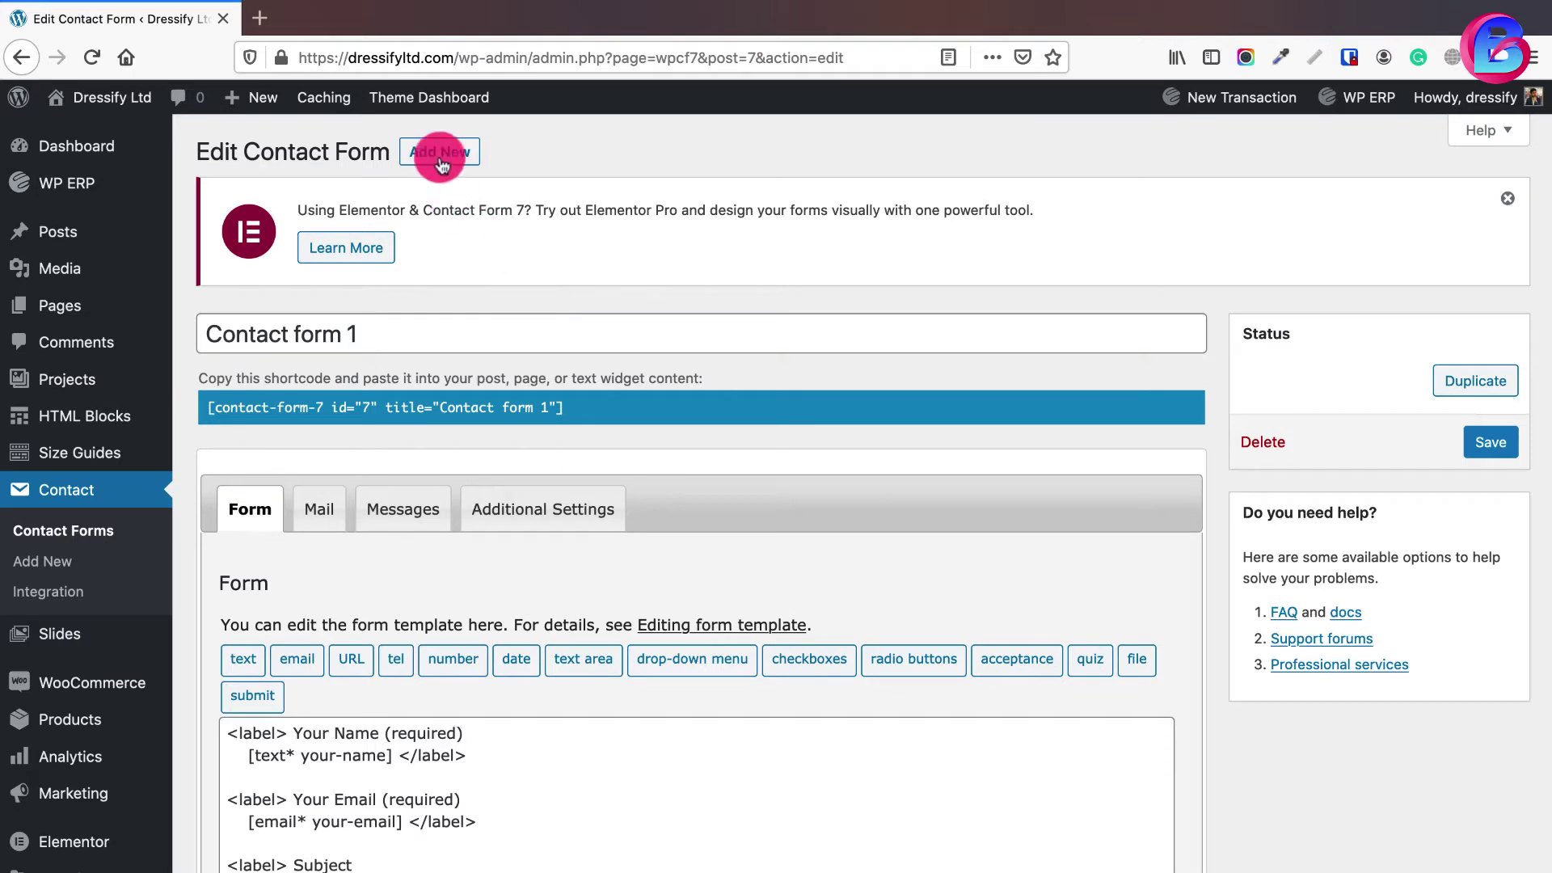
{"action": "scroll", "coordinate": [474, 596], "scroll_direction": "down", "scroll_amount": 3}
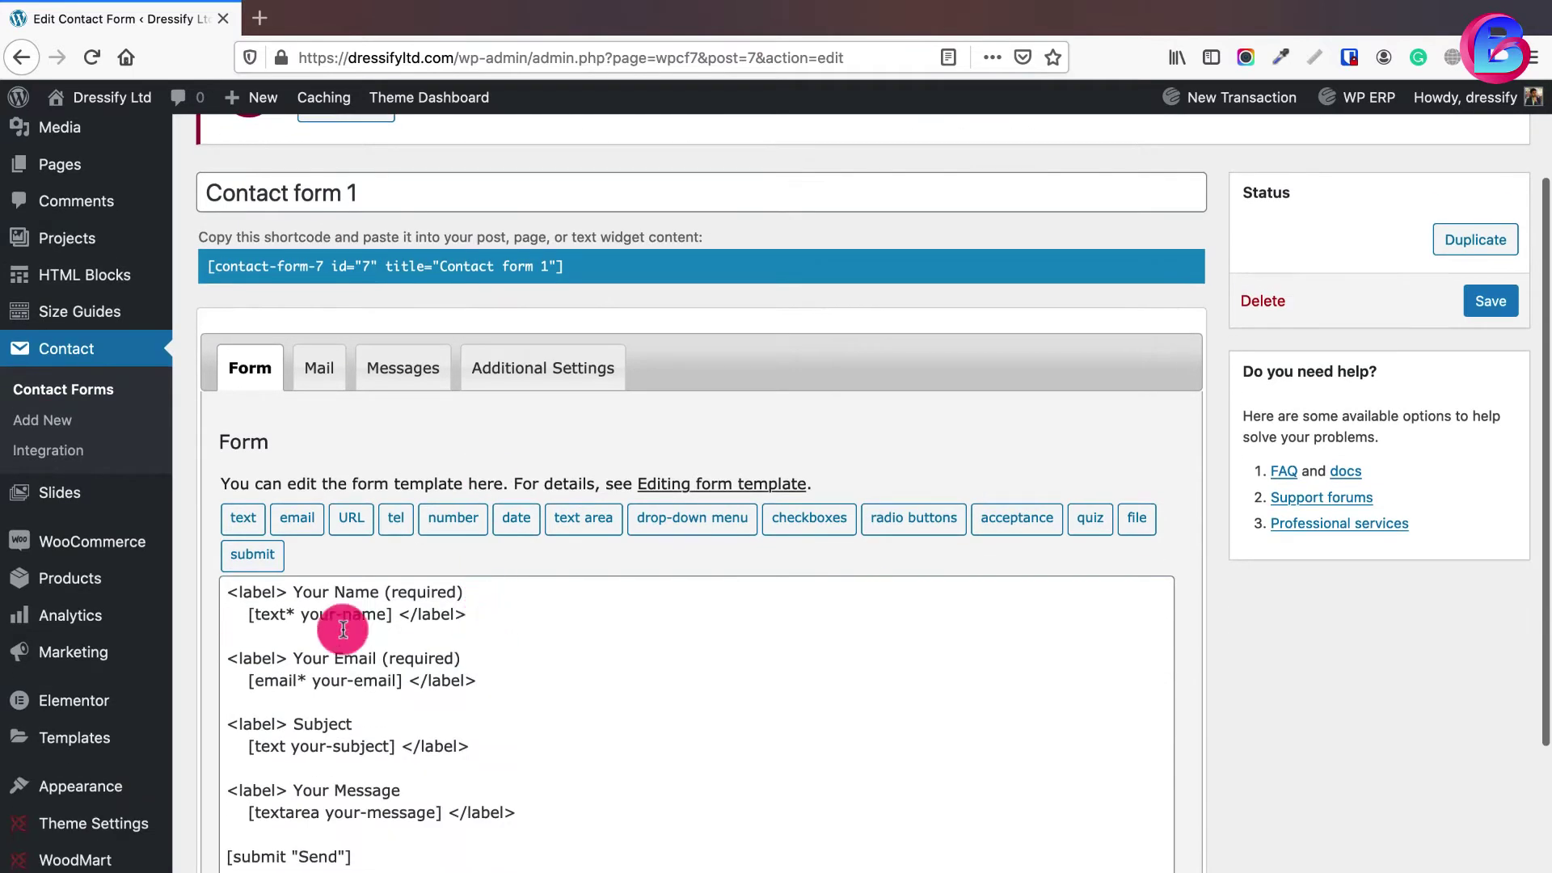
{"action": "scroll", "coordinate": [497, 463], "scroll_direction": "down", "scroll_amount": 1}
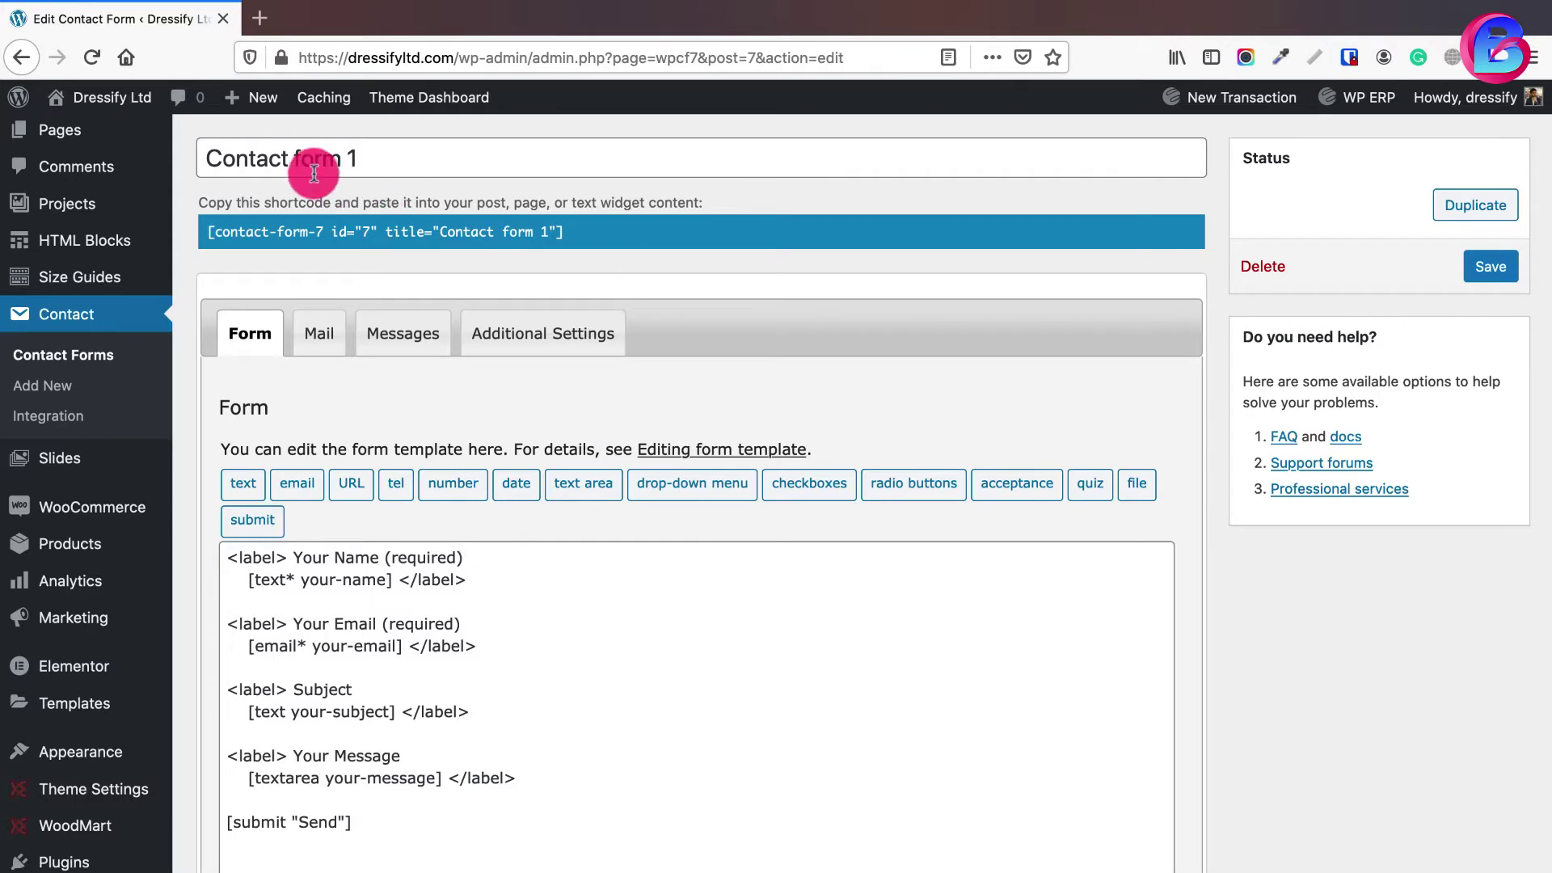
{"action": "left_click", "coordinate": [398, 159]}
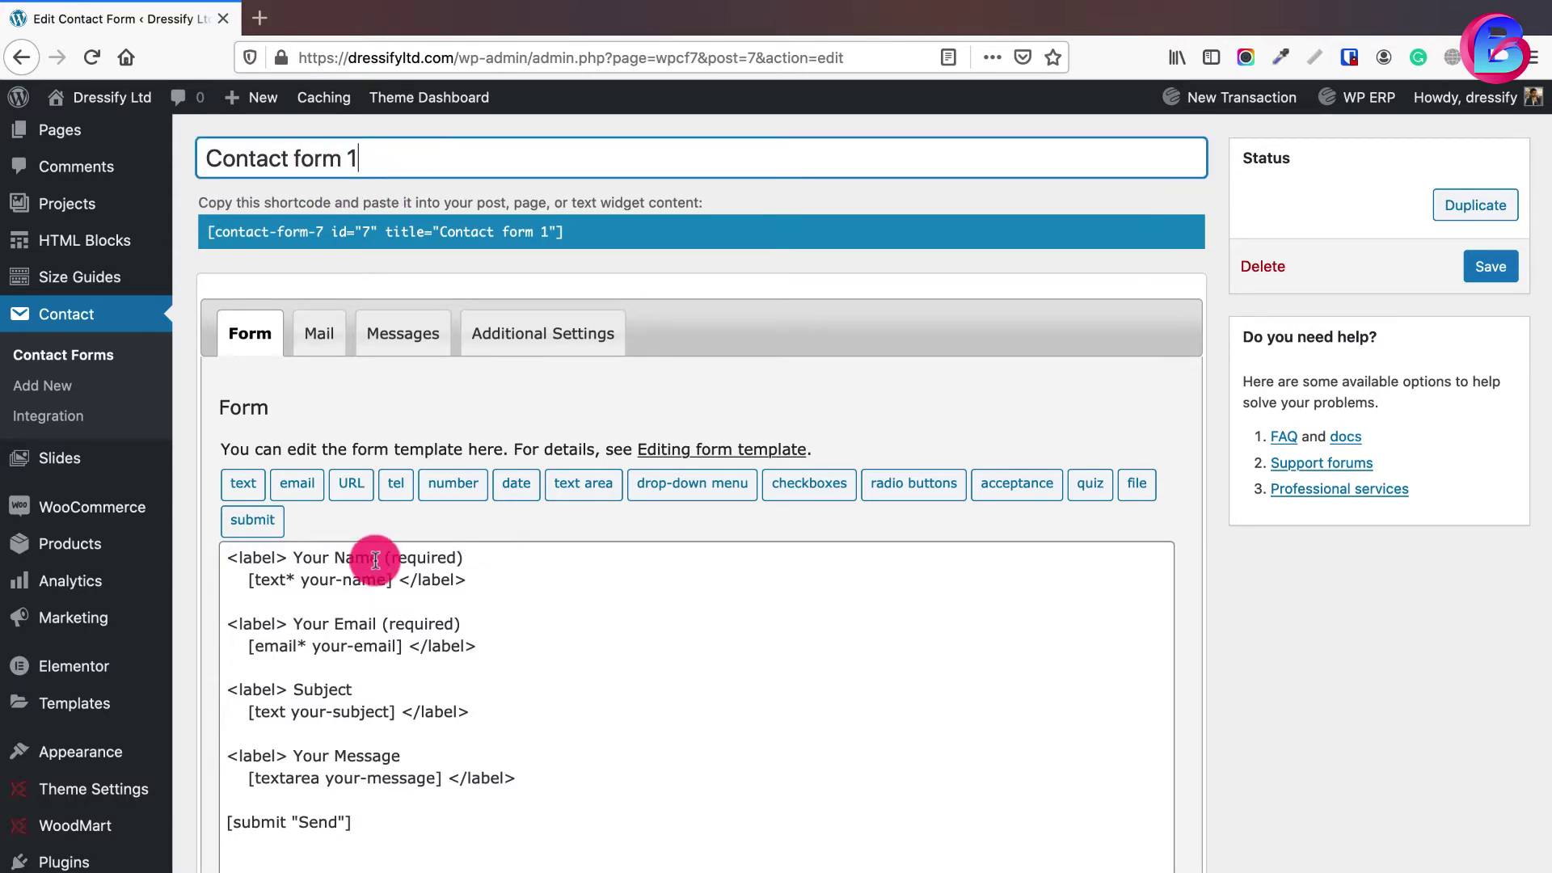
{"action": "scroll", "coordinate": [356, 727], "scroll_direction": "up", "scroll_amount": 1}
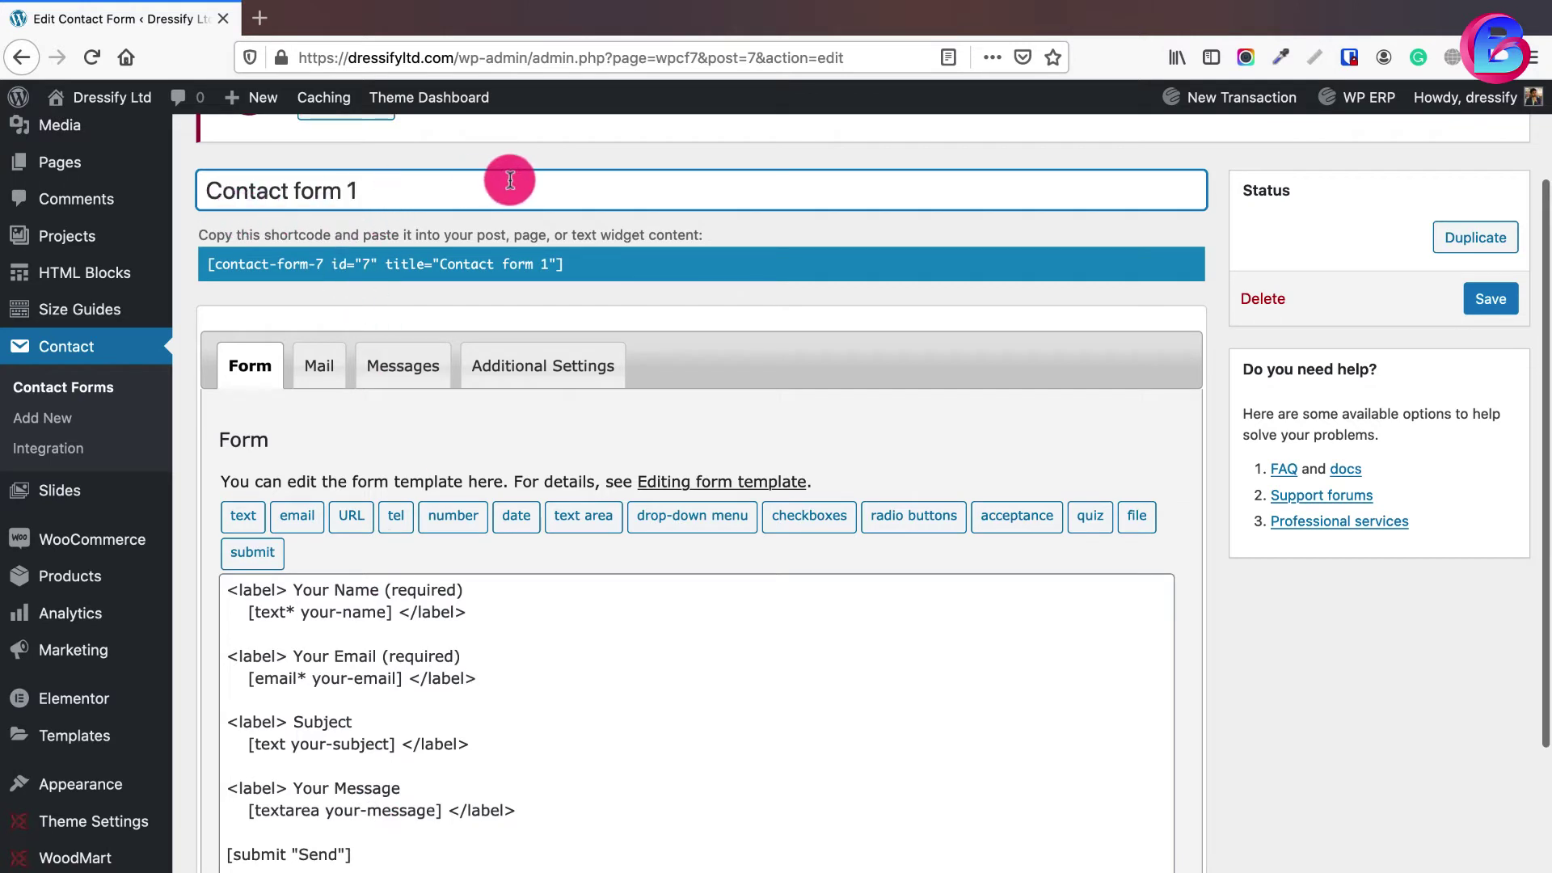
{"action": "triple_click", "coordinate": [384, 183]}
{"action": "type", "text": "My"}
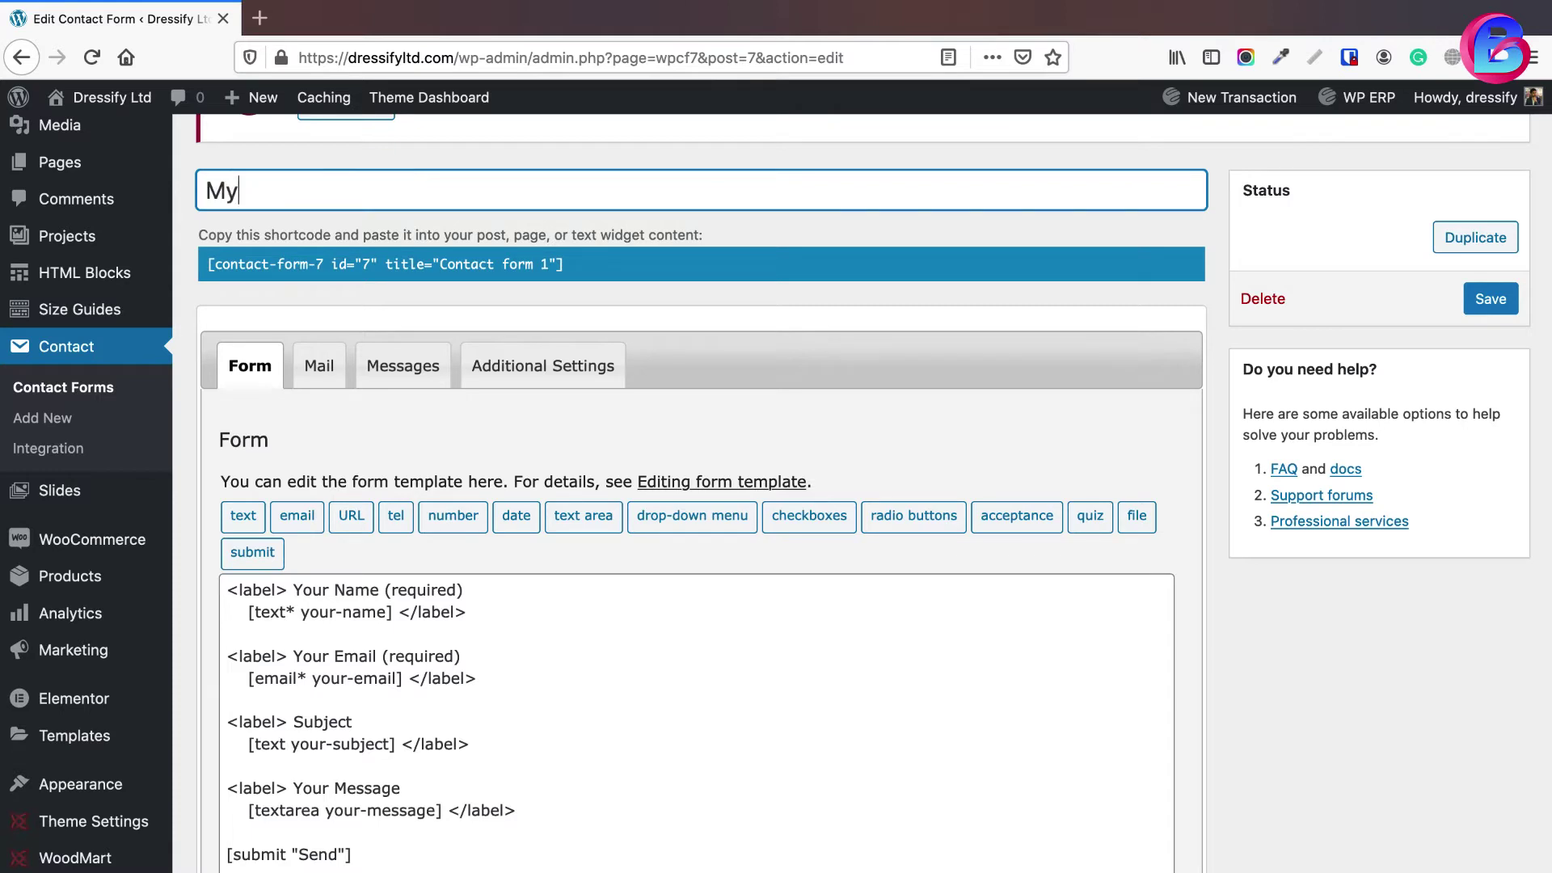
{"action": "type", "text": " Form"}
{"action": "key", "text": "super+a"}
{"action": "type", "text": "Con"}
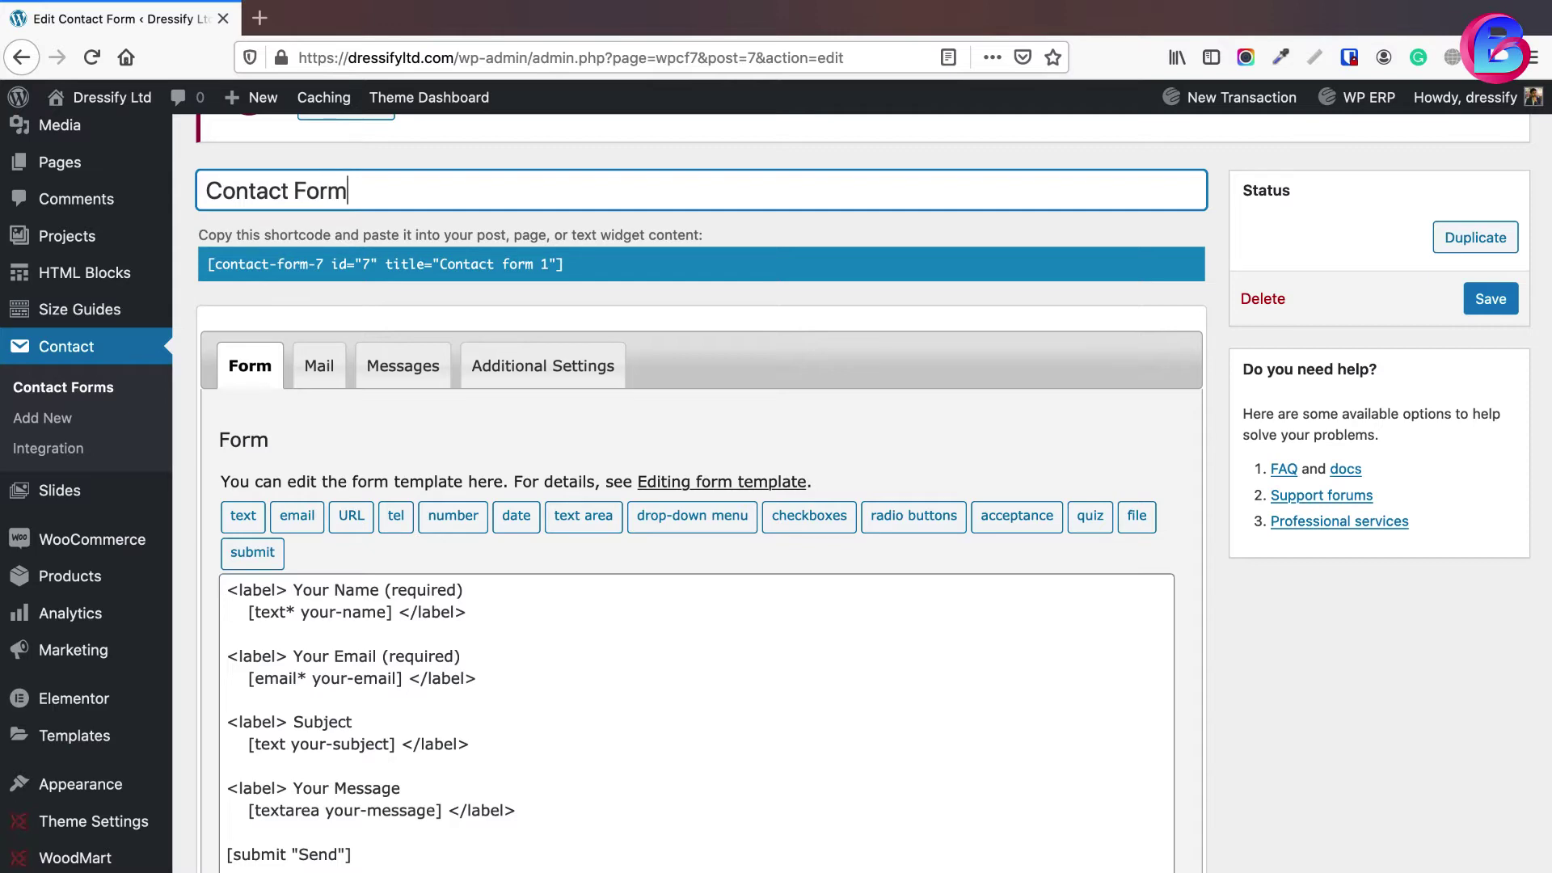
{"action": "left_click", "coordinate": [244, 367]}
{"action": "scroll", "coordinate": [318, 458], "scroll_direction": "down", "scroll_amount": 3}
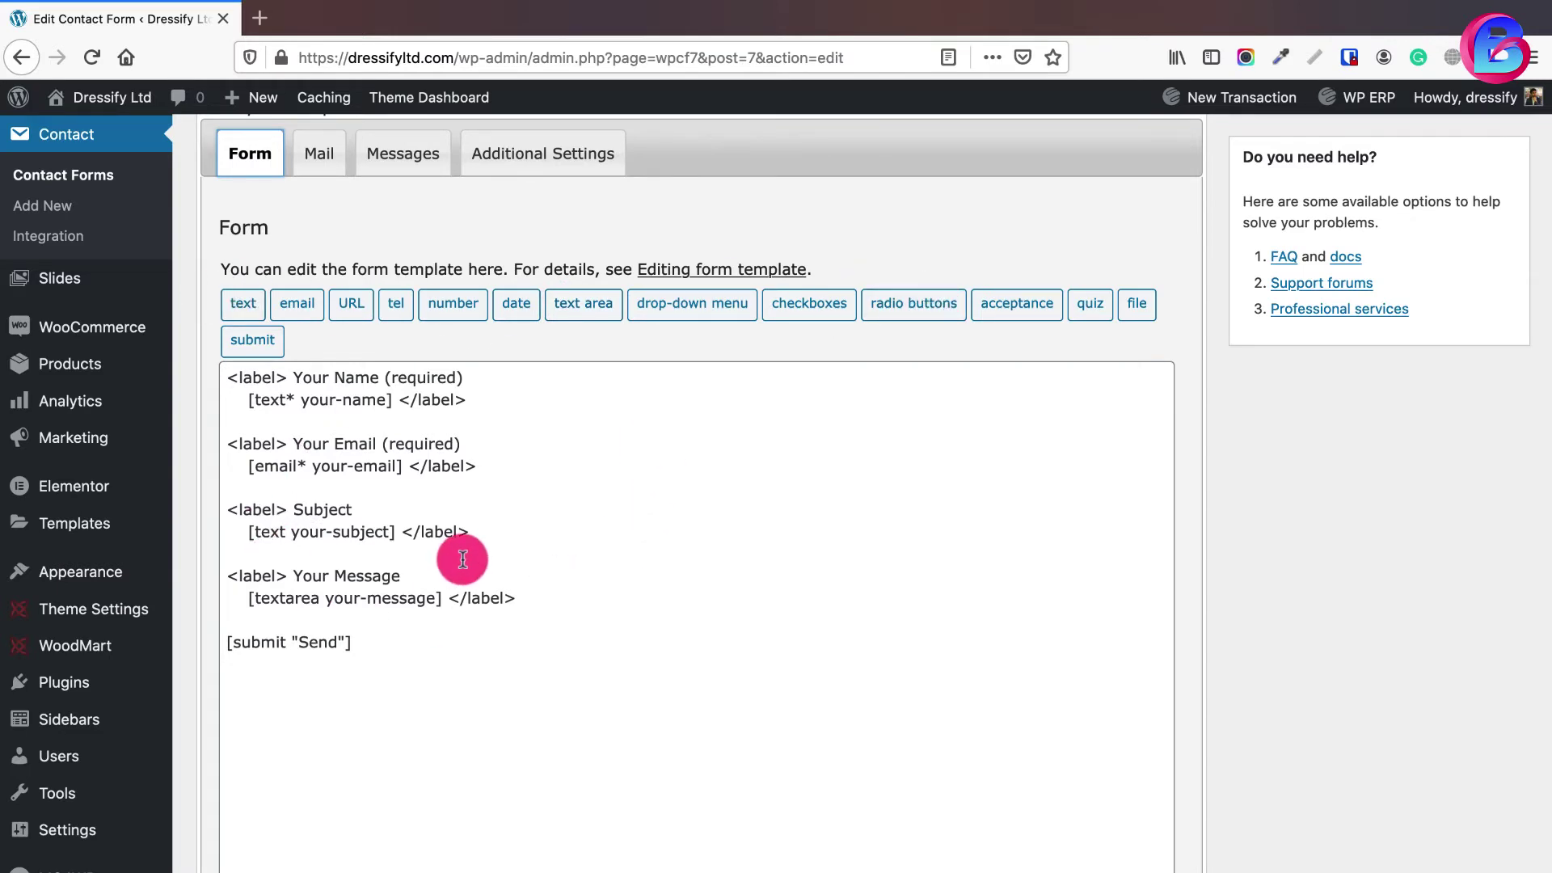
- Copy the Your Name label and field block and paste a duplicate below it
{"action": "scroll", "coordinate": [452, 549], "scroll_direction": "up", "scroll_amount": 2}
{"action": "left_click", "coordinate": [314, 474]}
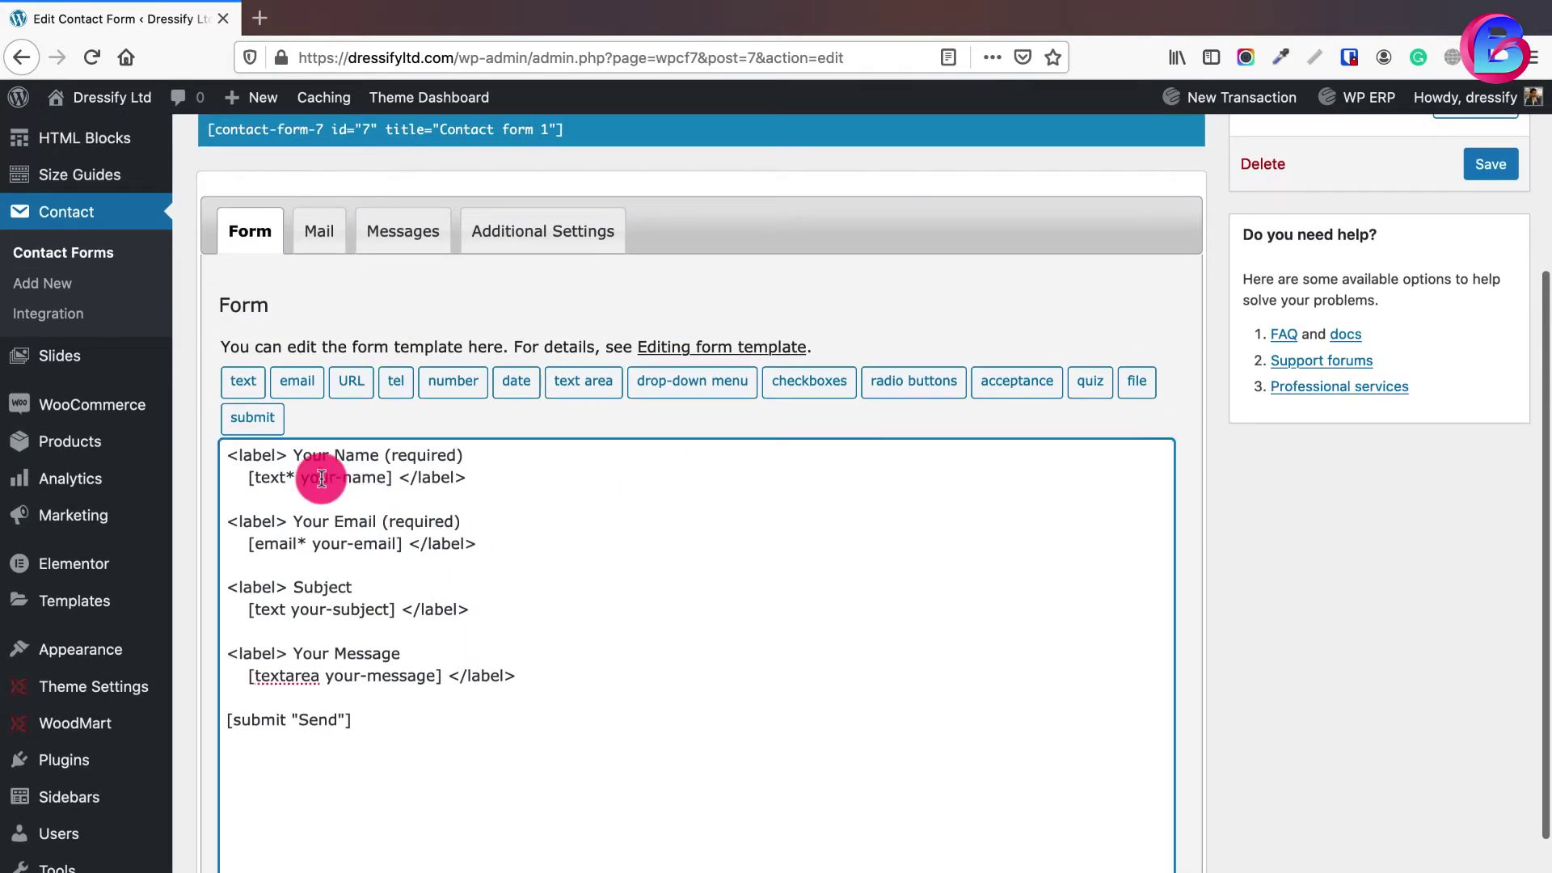
{"action": "left_click", "coordinate": [326, 507]}
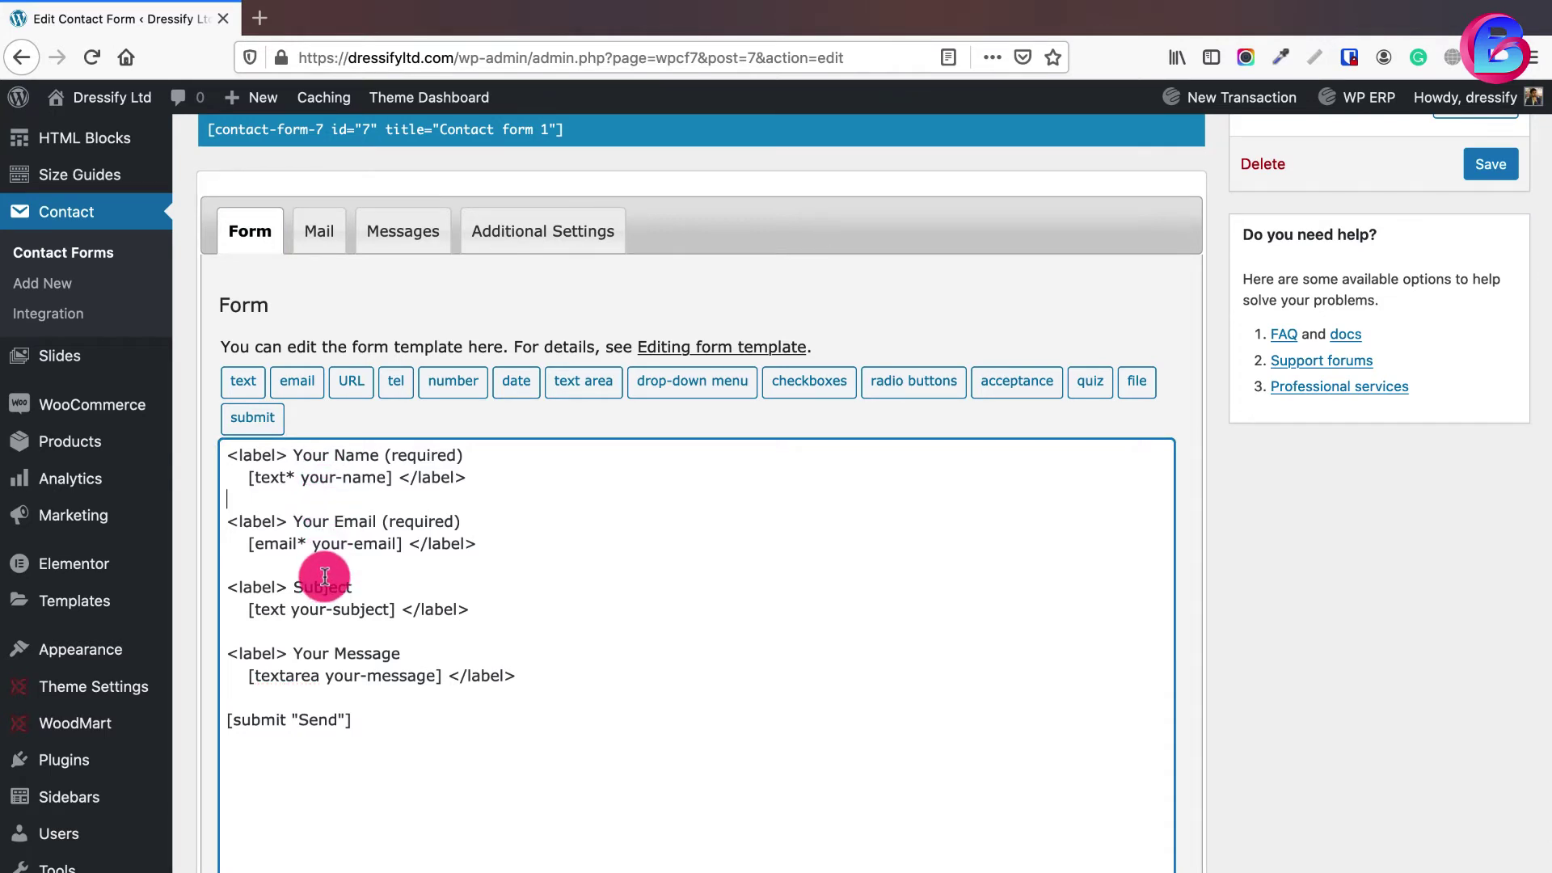
{"action": "left_click_drag", "start_coordinate": [467, 478], "coordinate": [228, 455]}
{"action": "key", "text": "super+c"}
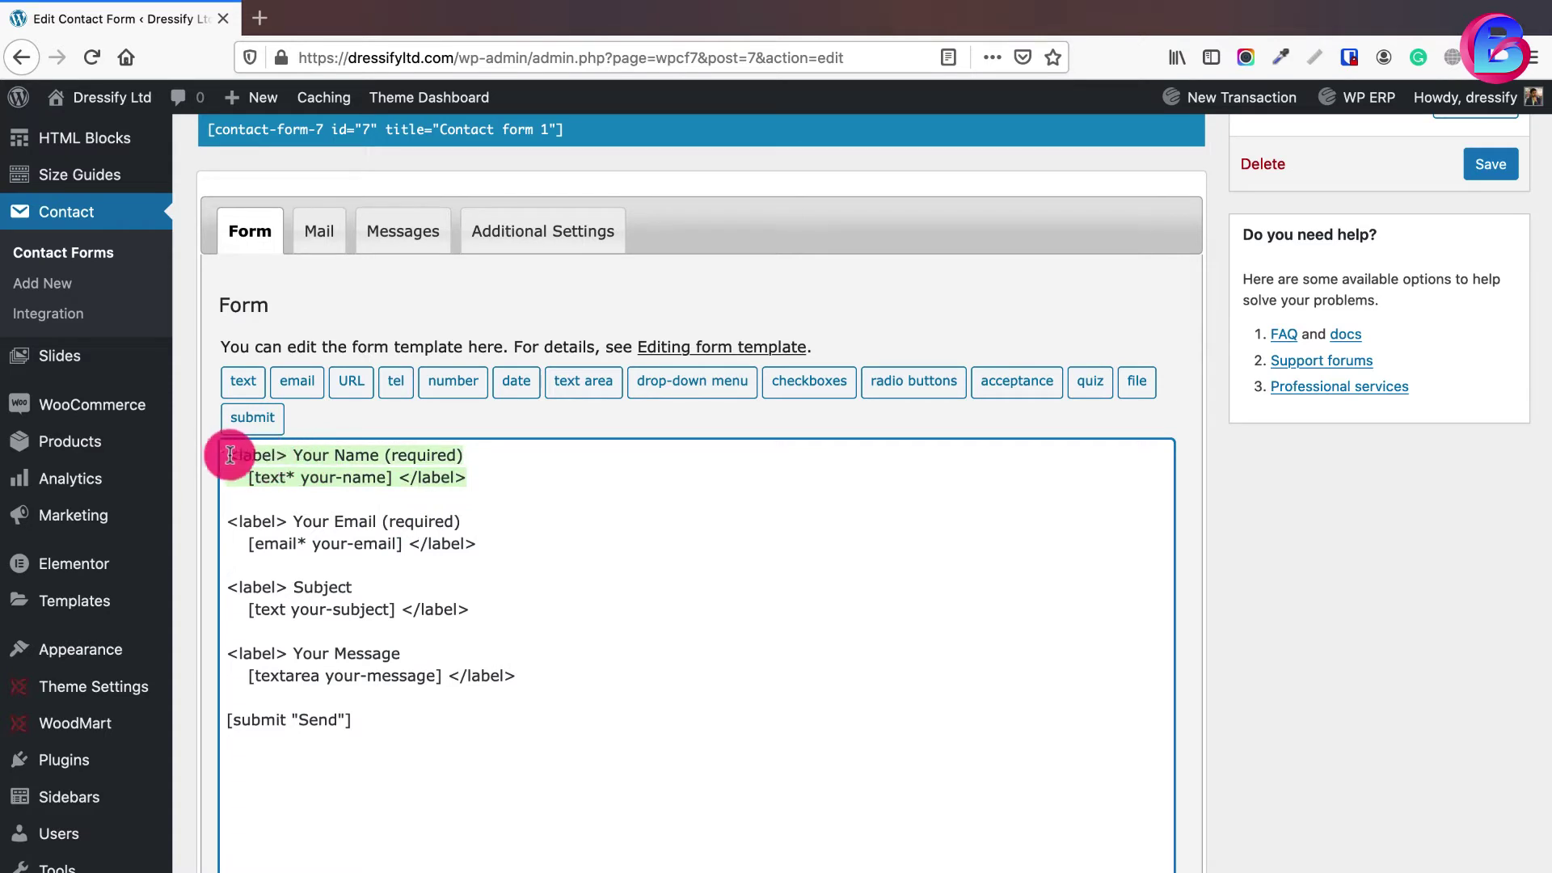
{"action": "left_click", "coordinate": [472, 477]}
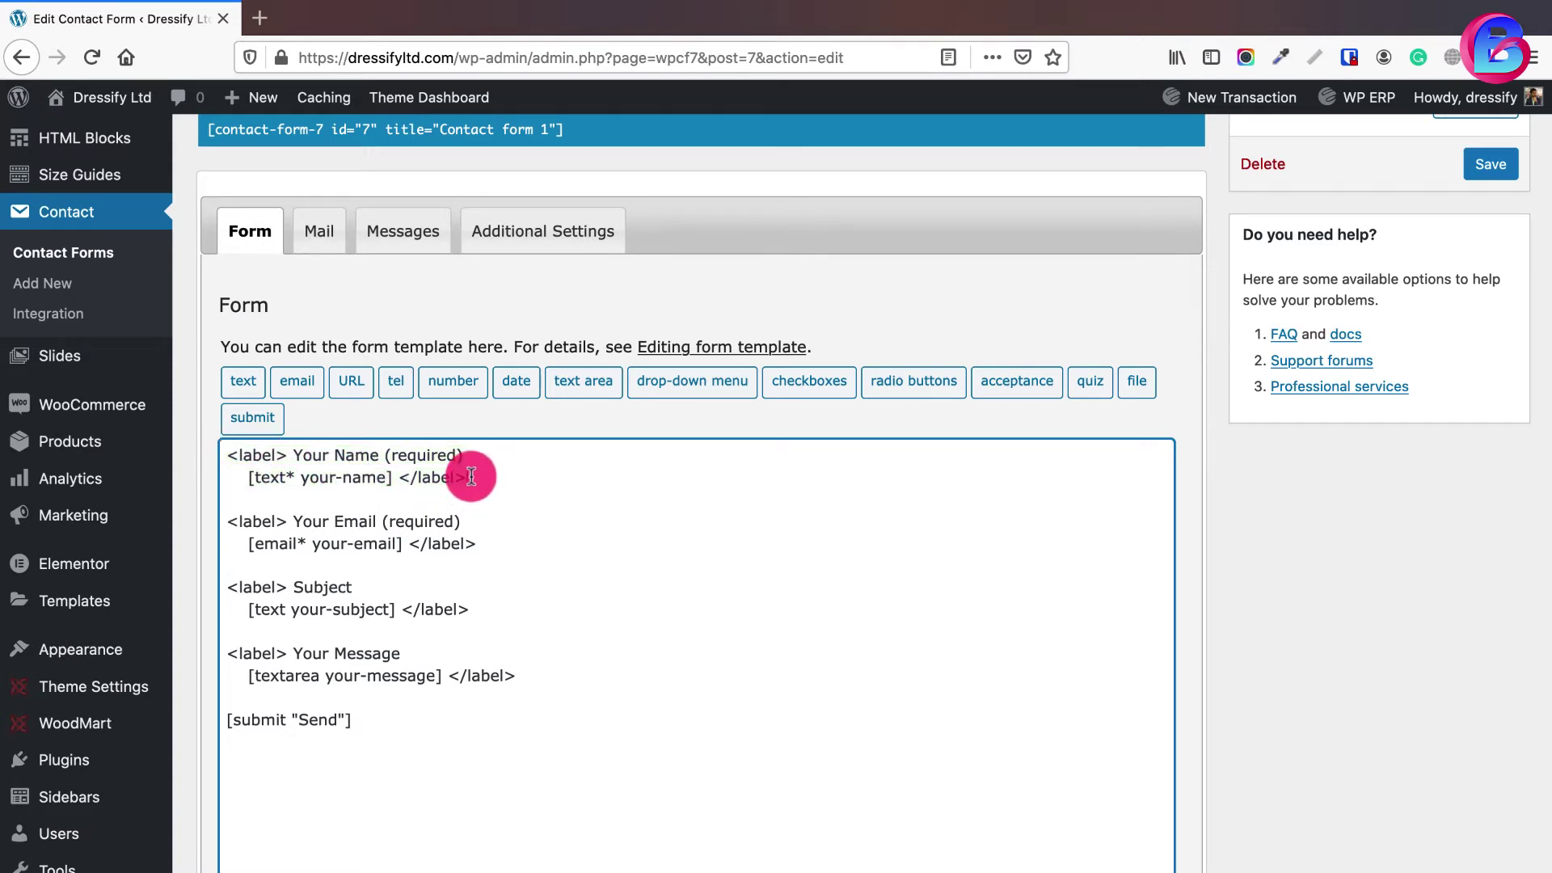
{"action": "key", "text": "Return"}
{"action": "key", "text": "Return"}
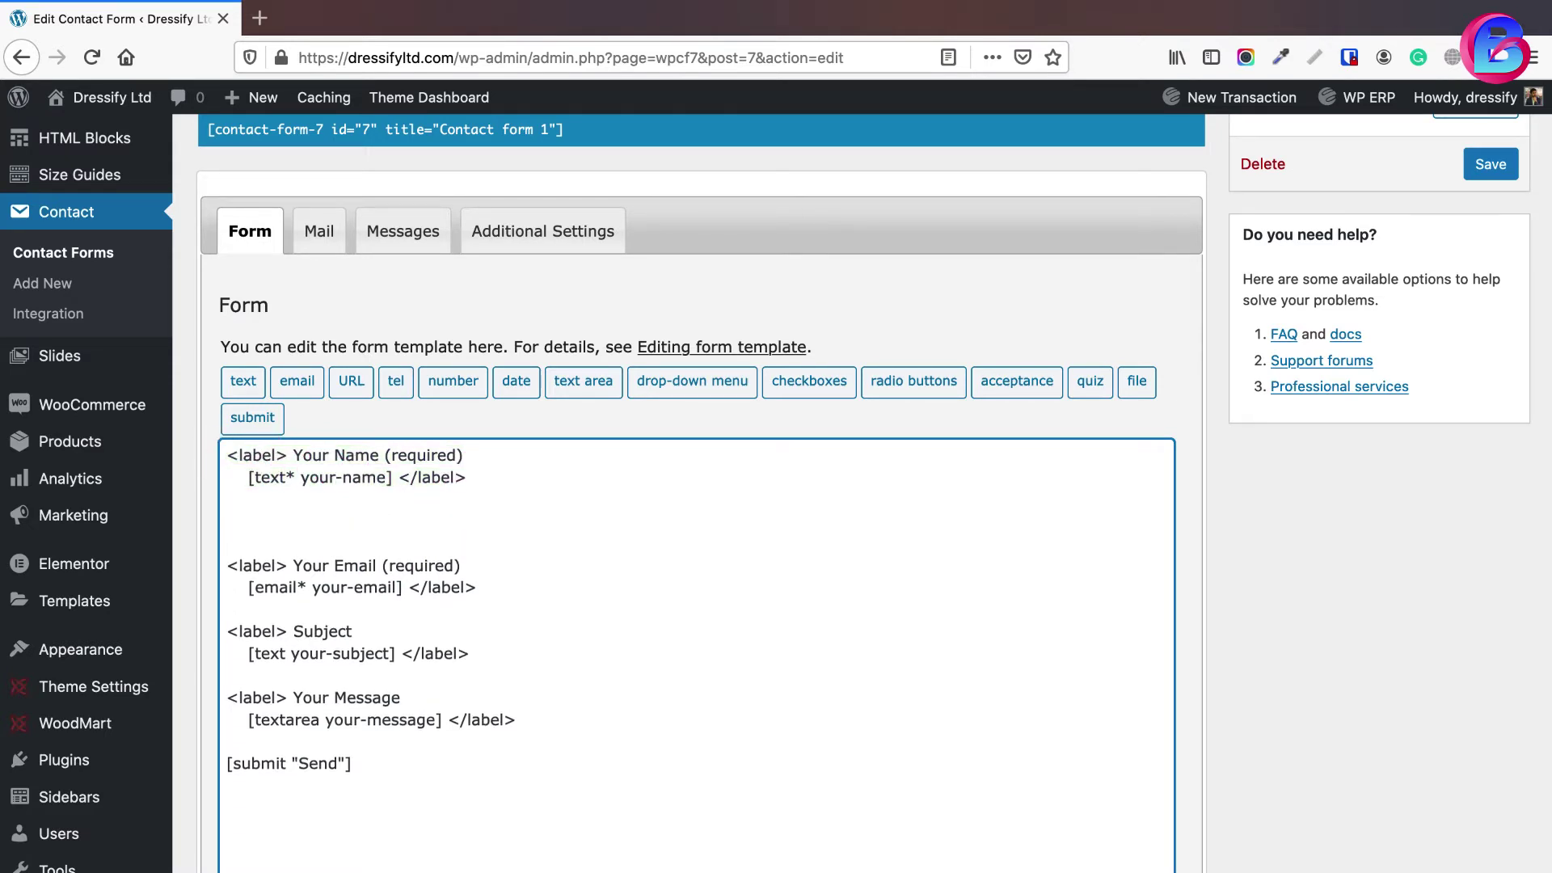
{"action": "key", "text": "super+v"}
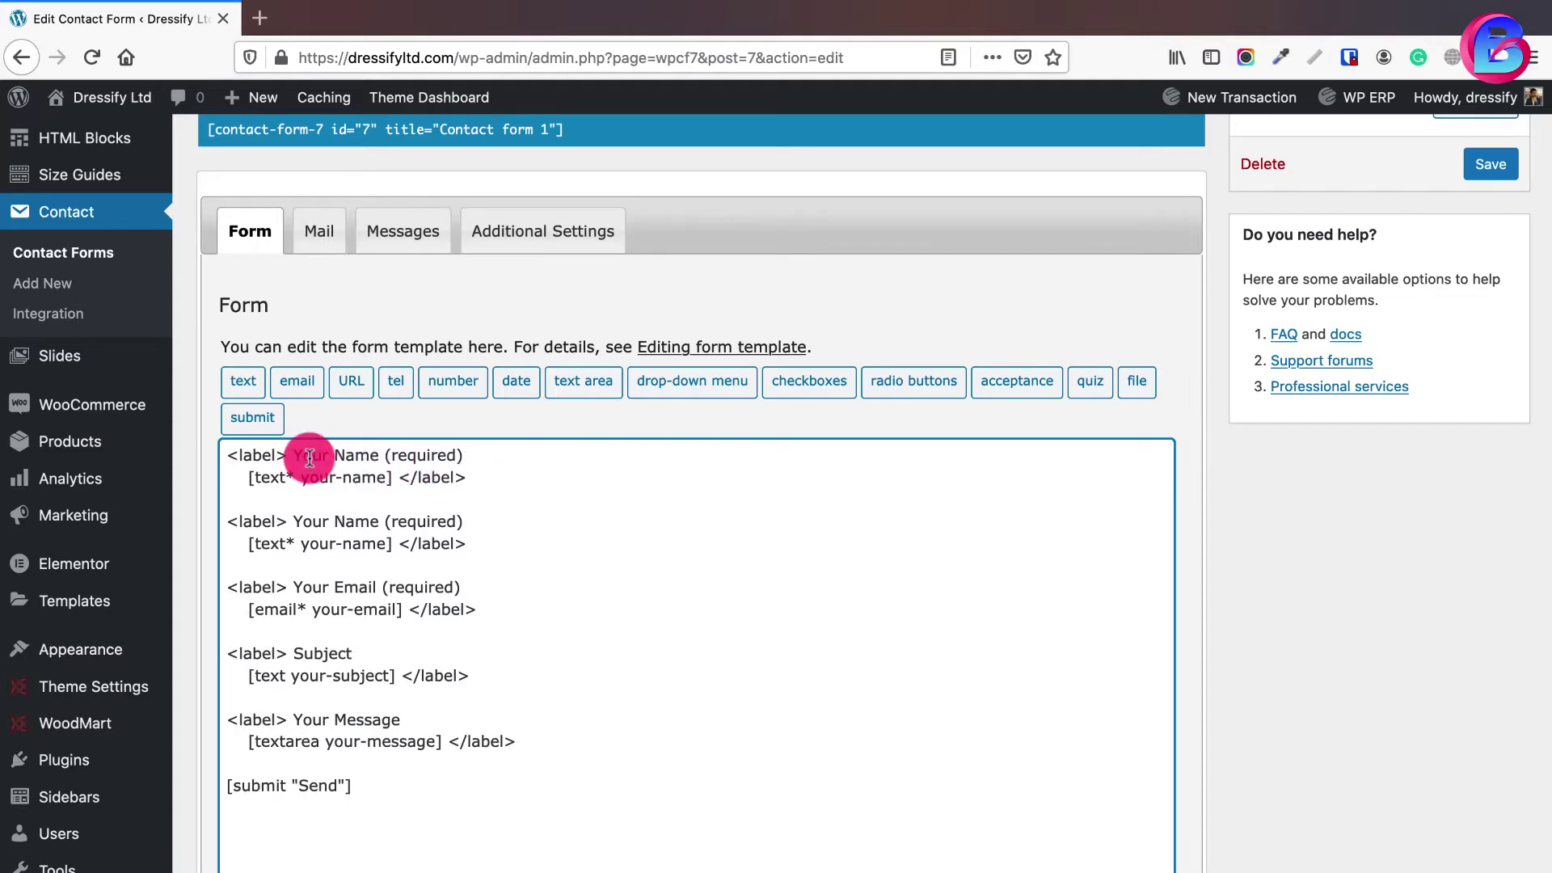
- Relabel the first block 'First Name' and delete its old first-name field tag
{"action": "double_click", "coordinate": [310, 456]}
{"action": "type", "text": "First"}
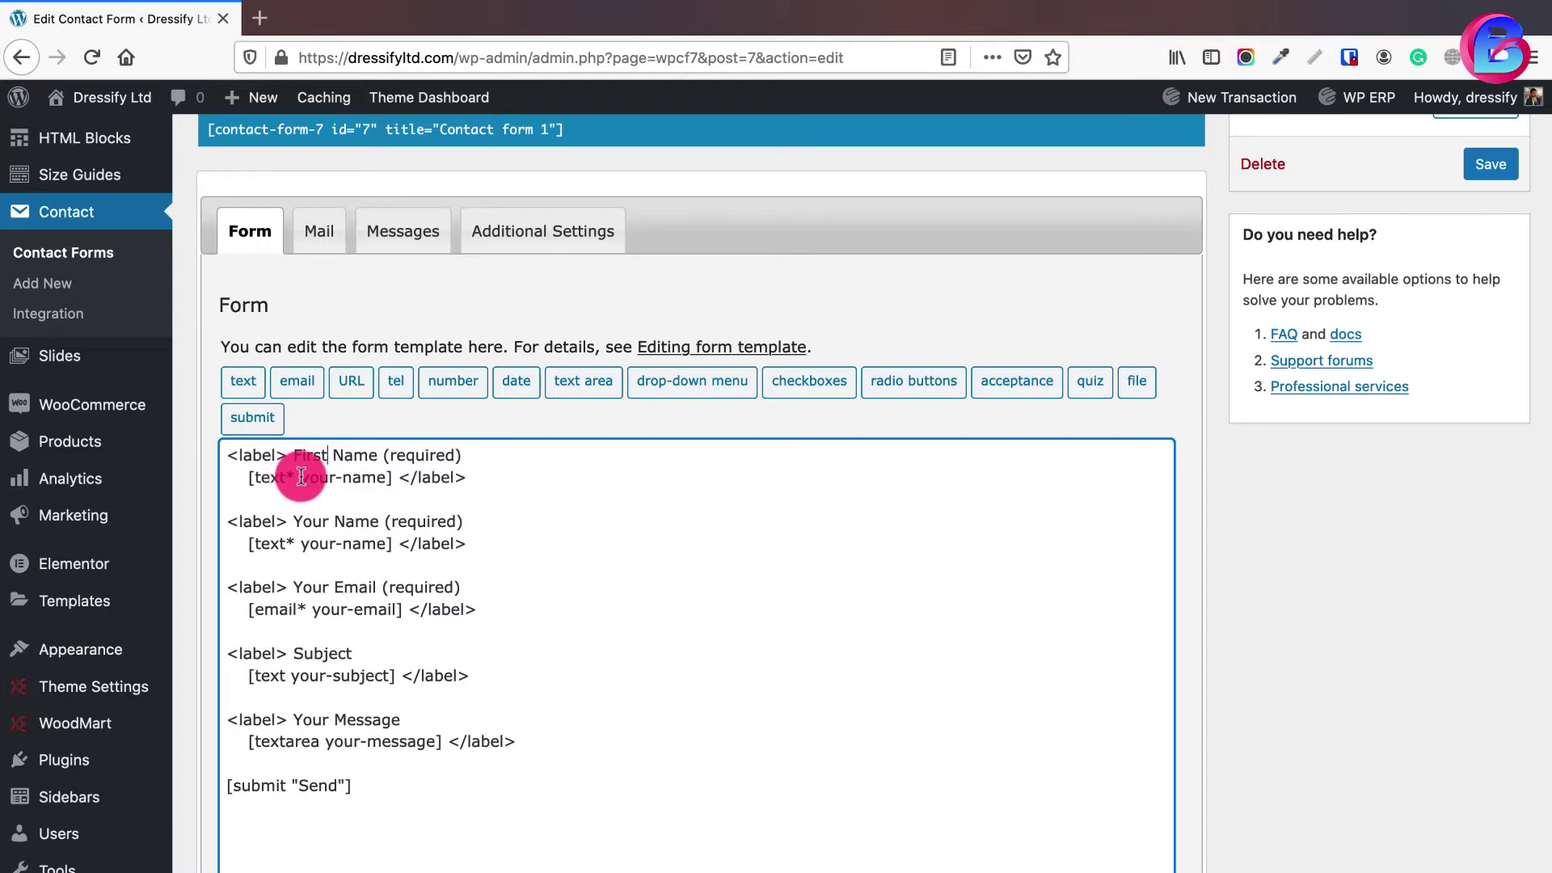
{"action": "double_click", "coordinate": [333, 477]}
{"action": "type", "text": "first"}
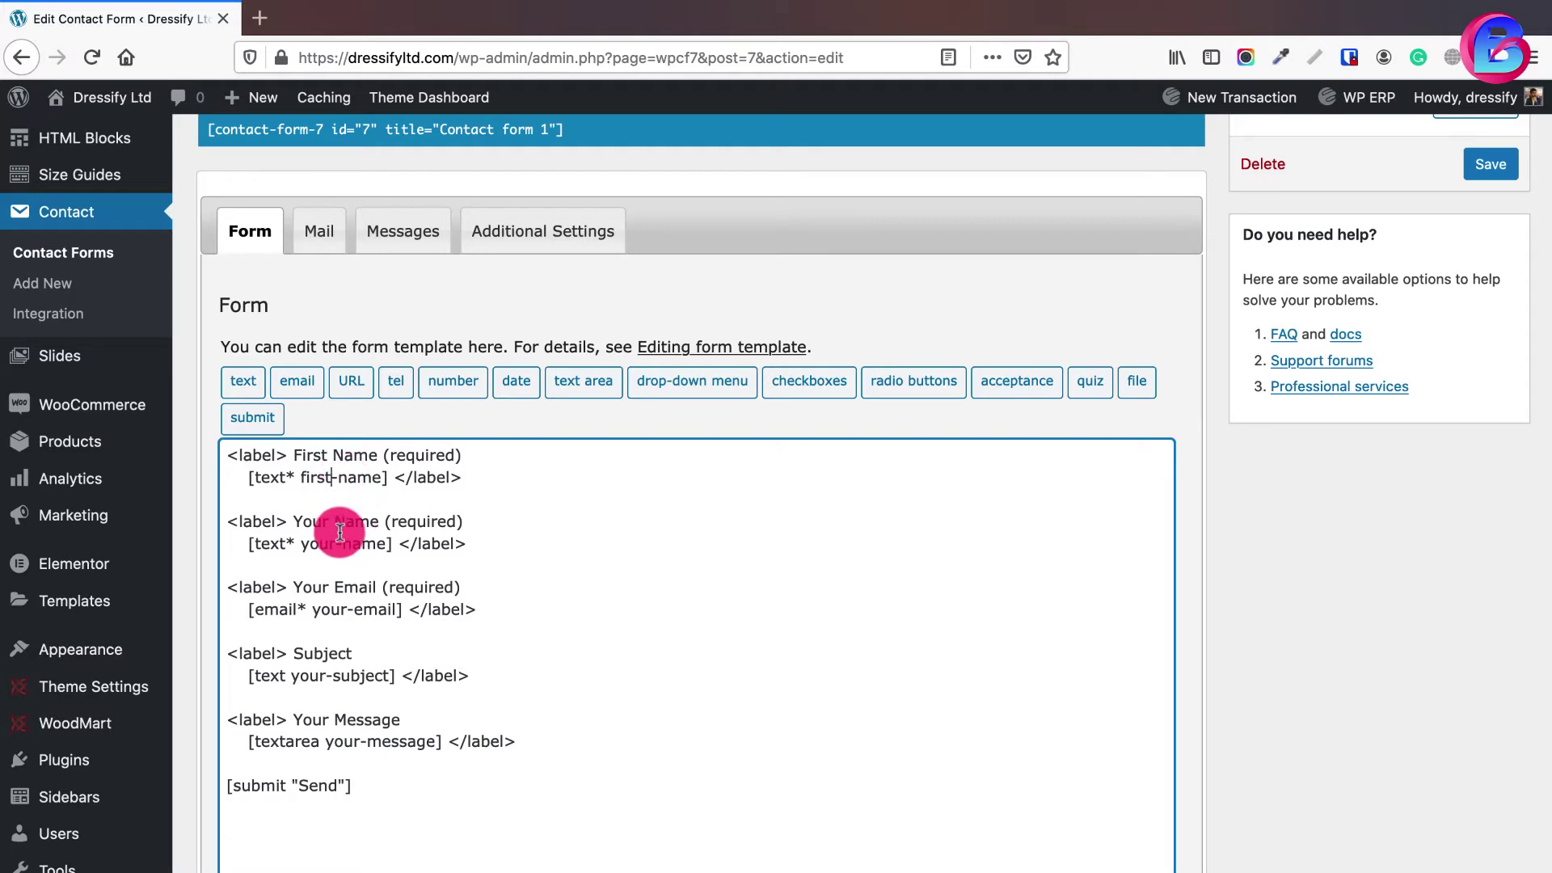
{"action": "left_click_drag", "start_coordinate": [387, 478], "coordinate": [252, 483]}
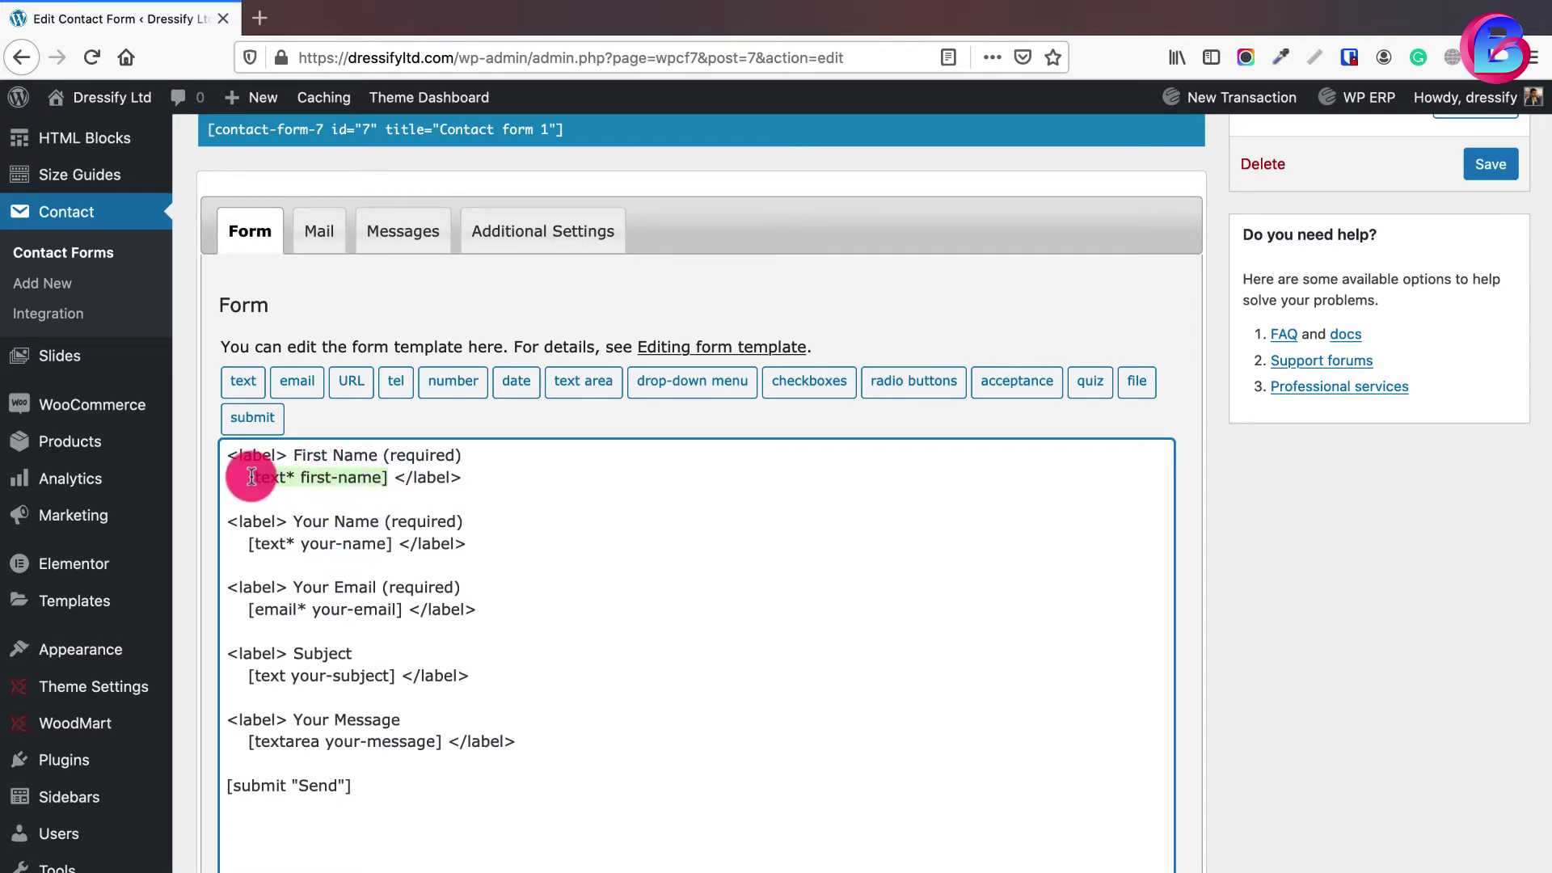
{"action": "left_click", "coordinate": [380, 475]}
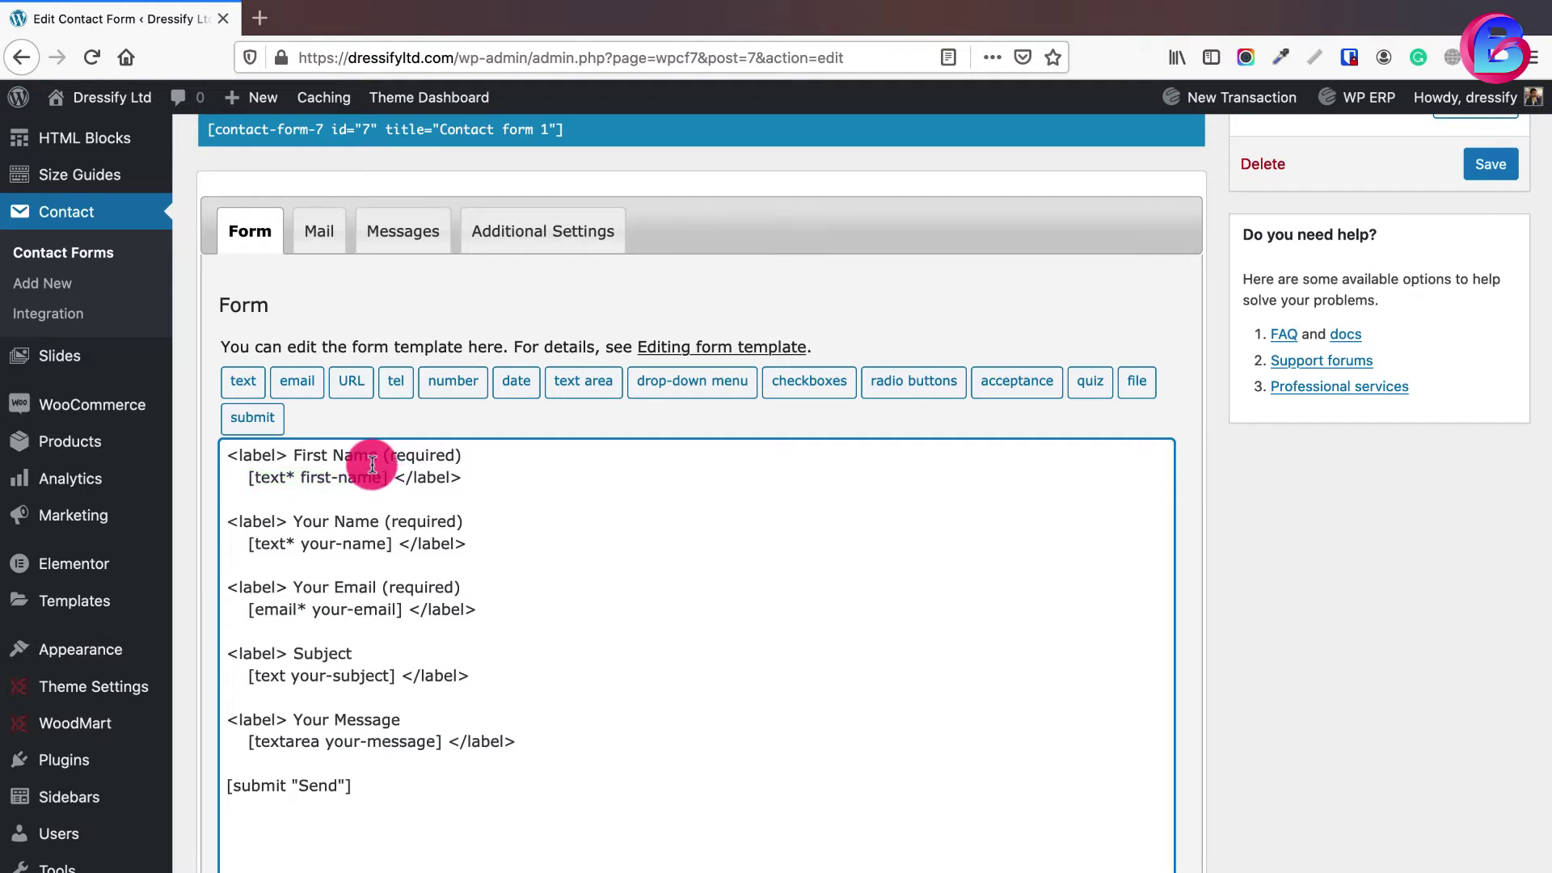
{"action": "left_click_drag", "start_coordinate": [378, 455], "coordinate": [288, 455]}
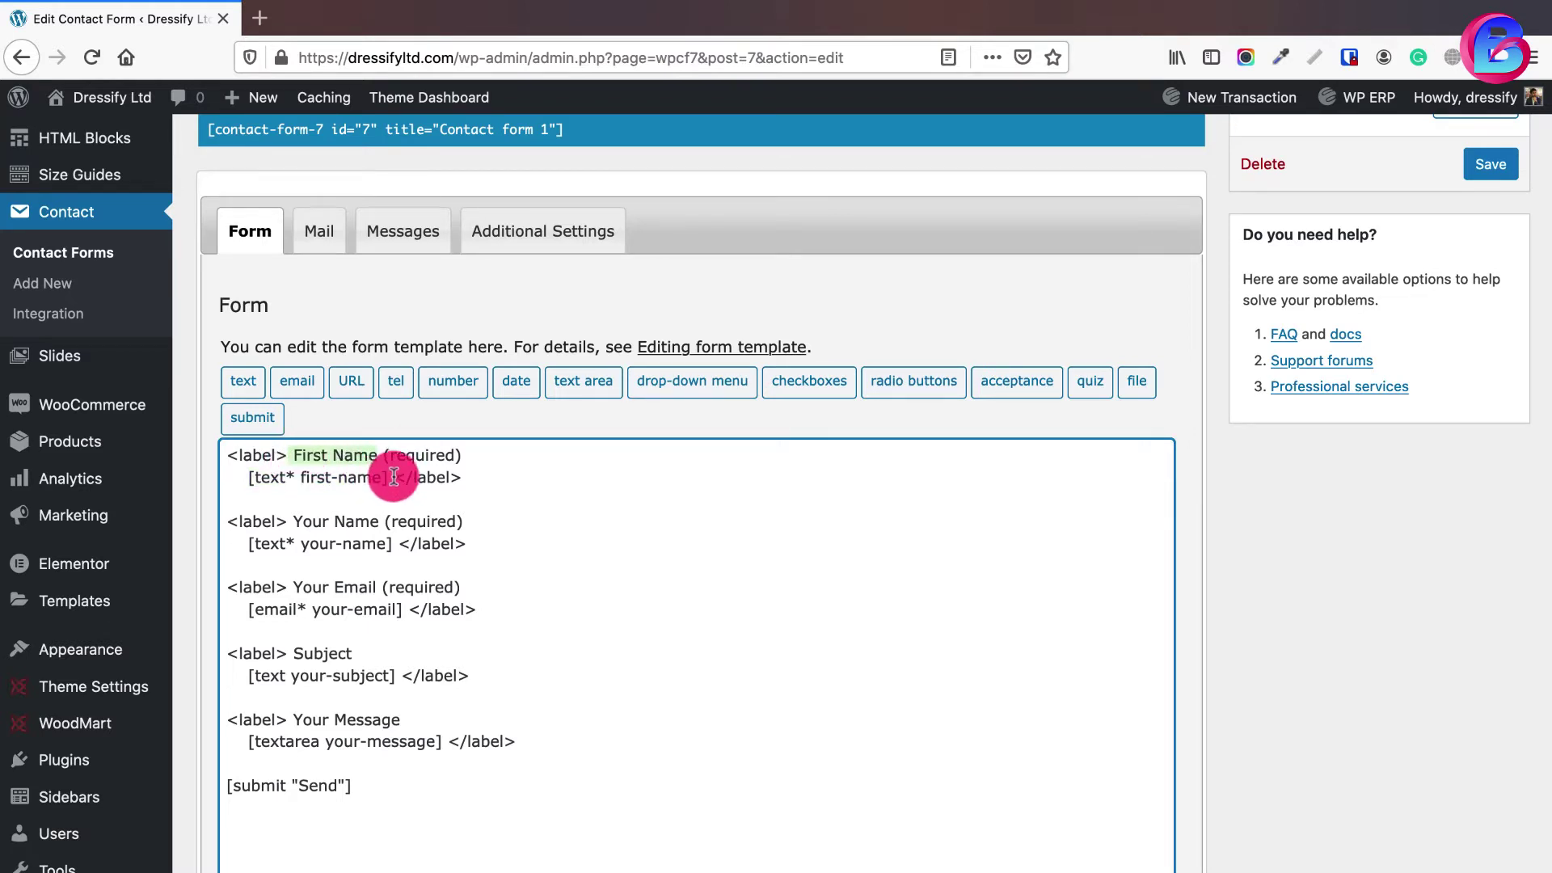
{"action": "left_click_drag", "start_coordinate": [388, 478], "coordinate": [259, 478]}
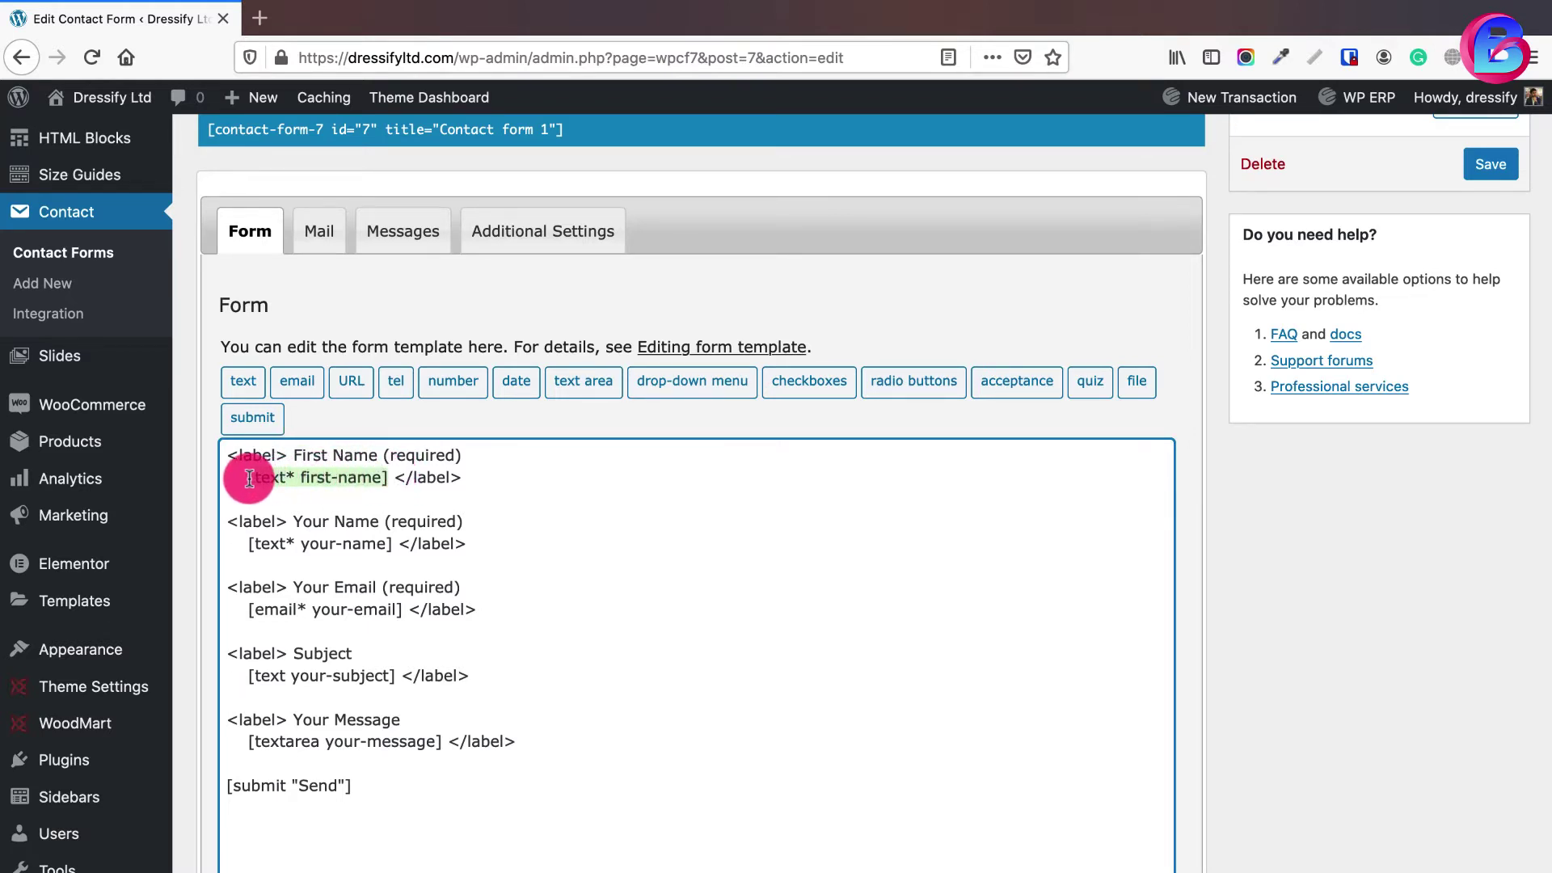
{"action": "key", "text": "BackSpace"}
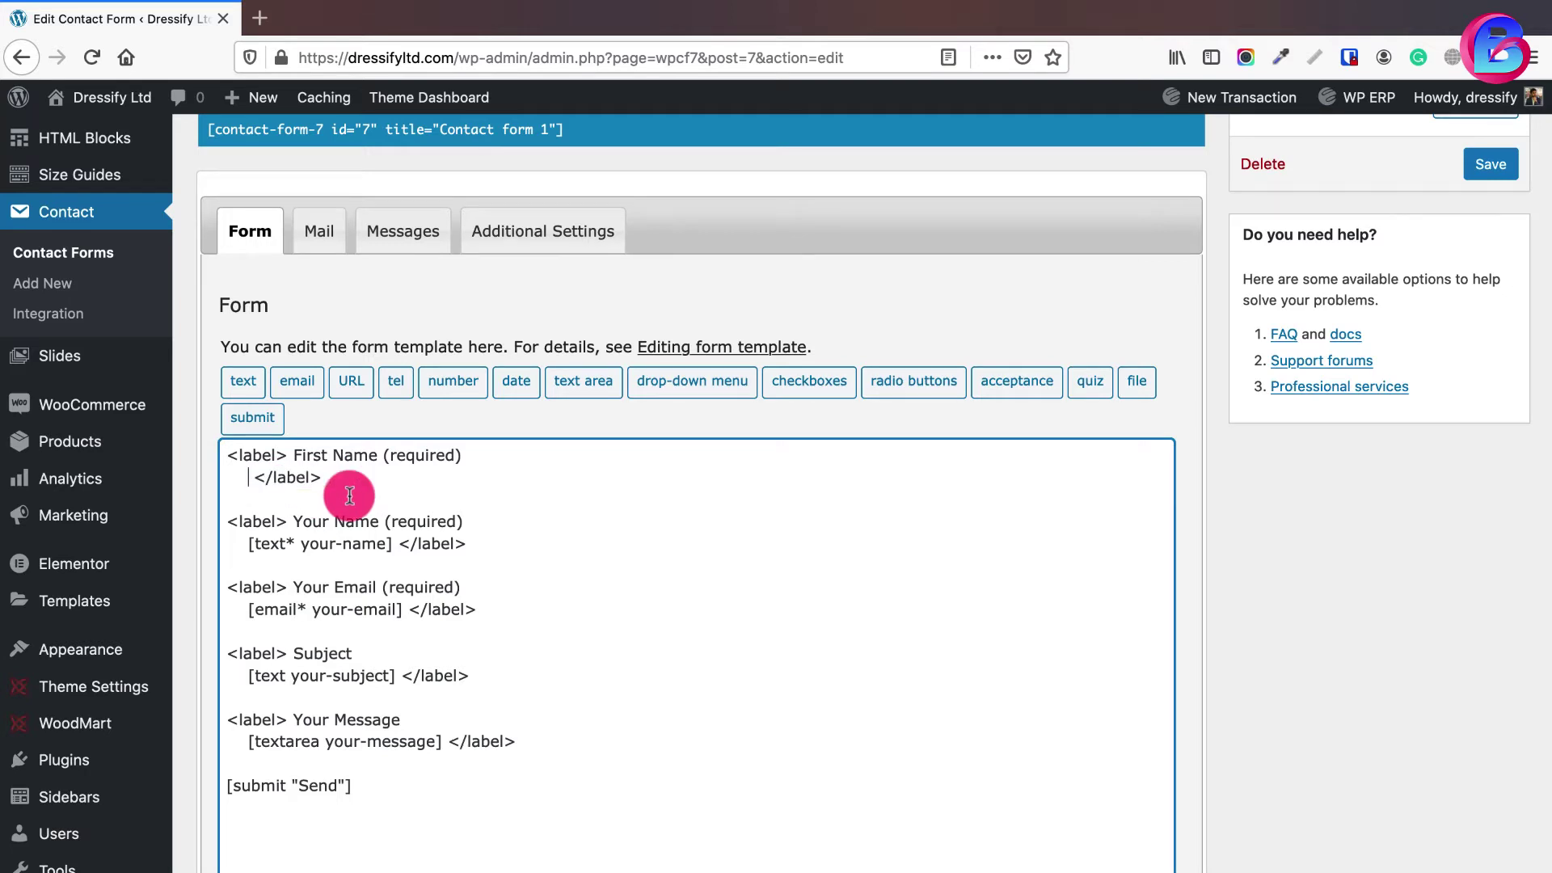
- Insert a required text field tag named firstname under the First Name label
{"action": "left_click", "coordinate": [243, 382]}
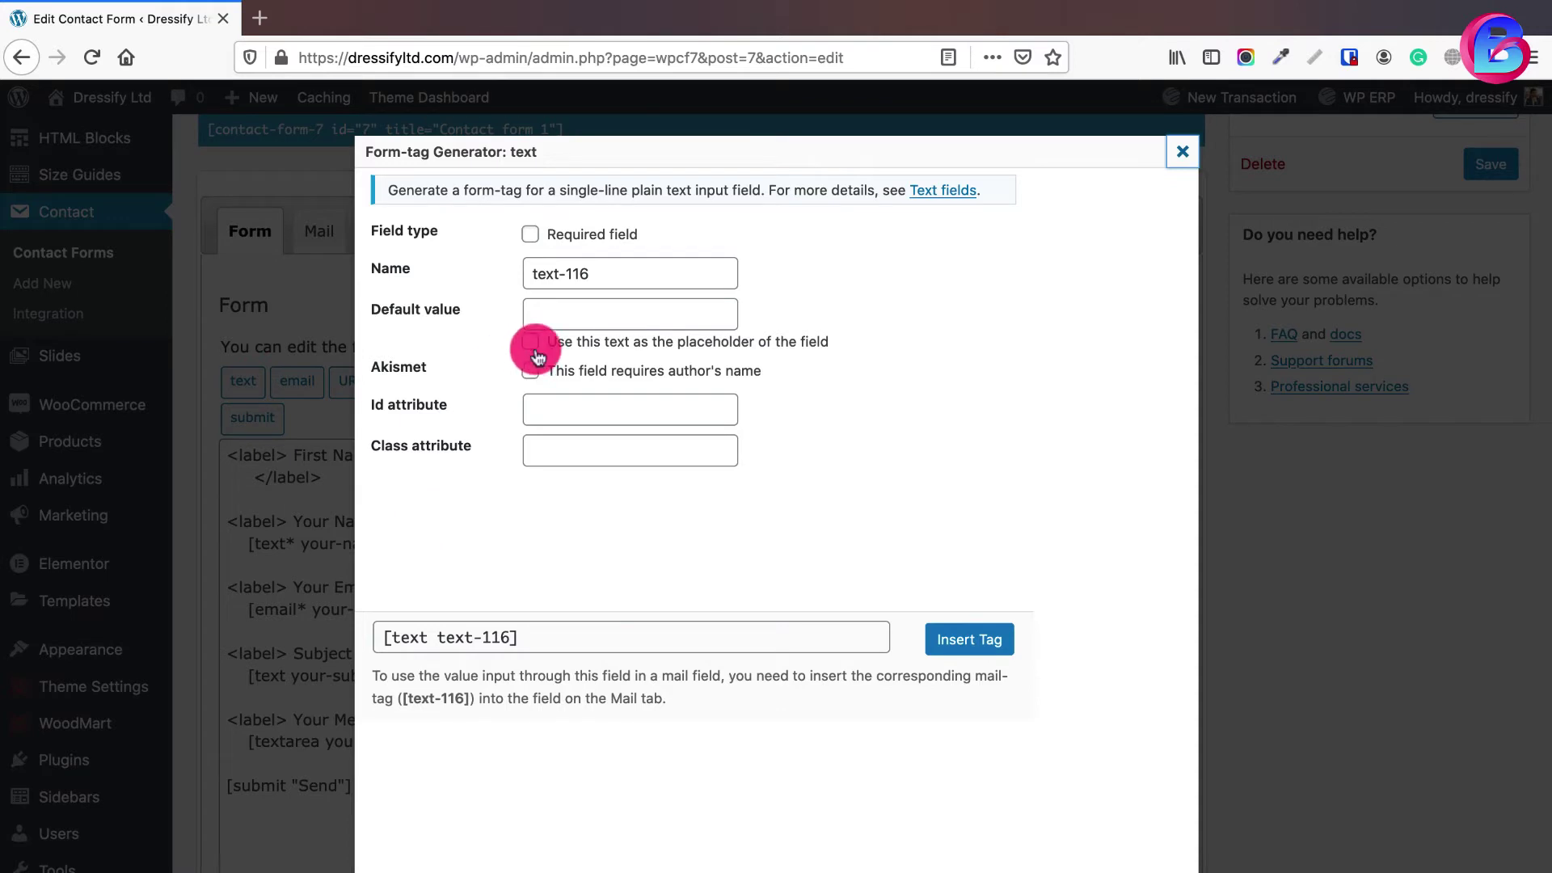
{"action": "triple_click", "coordinate": [627, 277]}
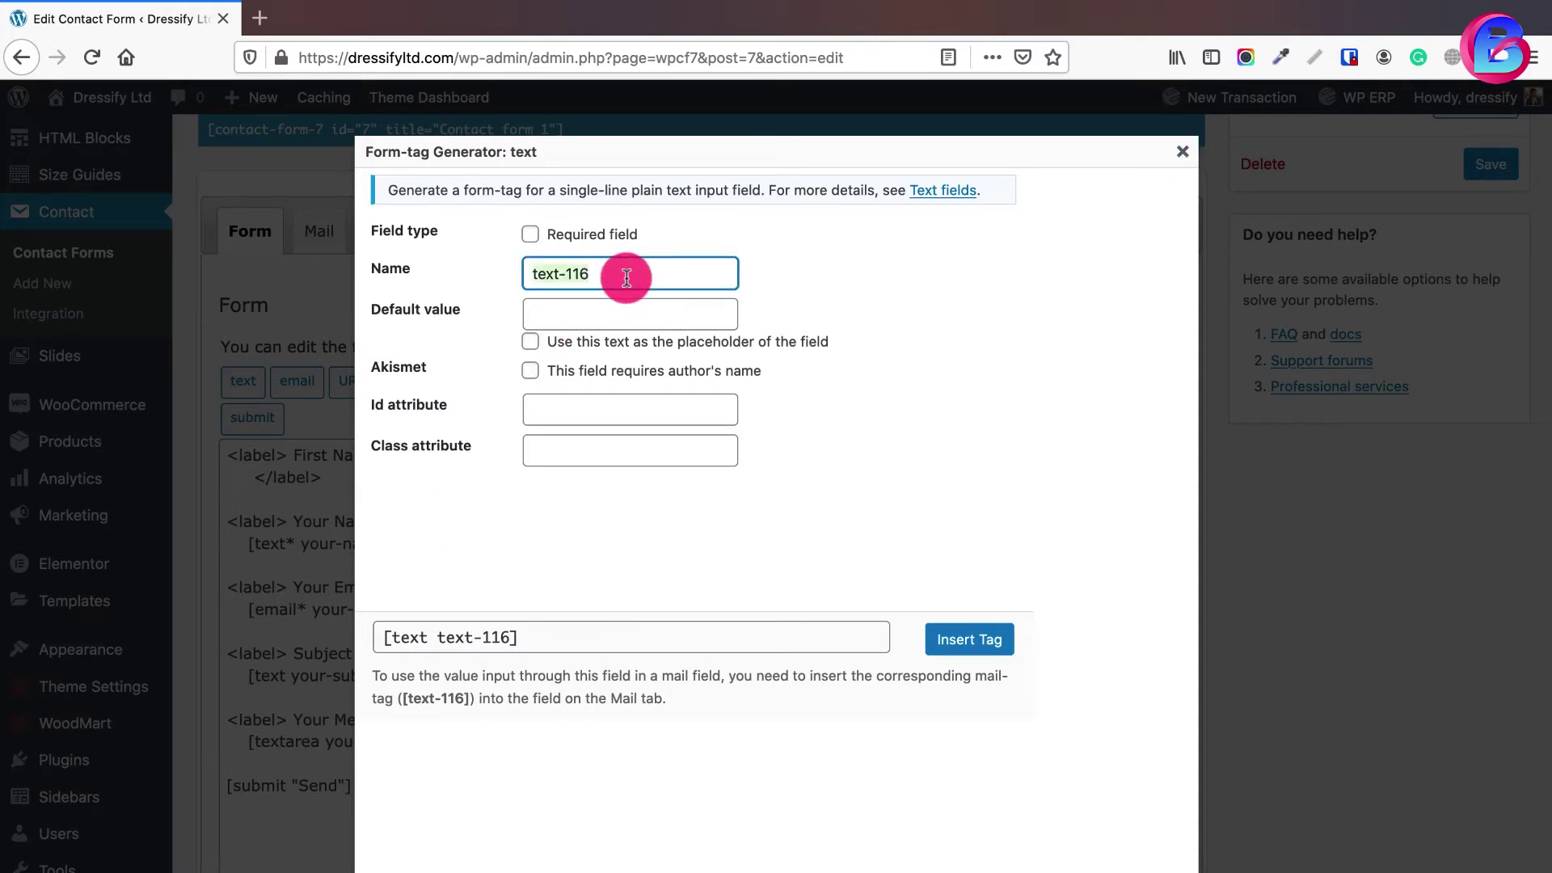
{"action": "type", "text": "first name"}
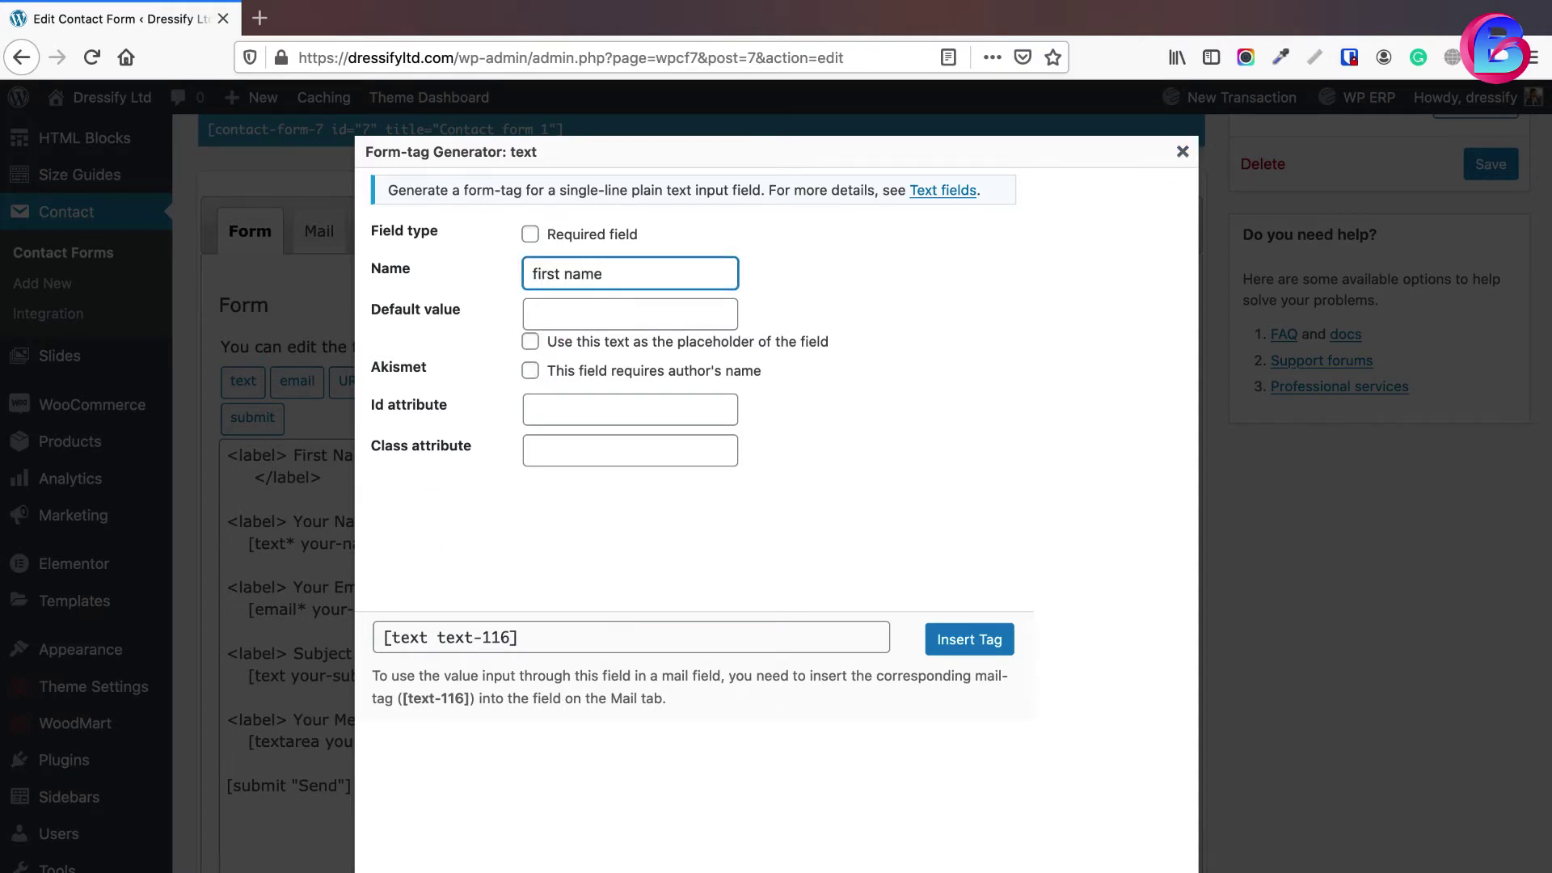
{"action": "left_click", "coordinate": [531, 235]}
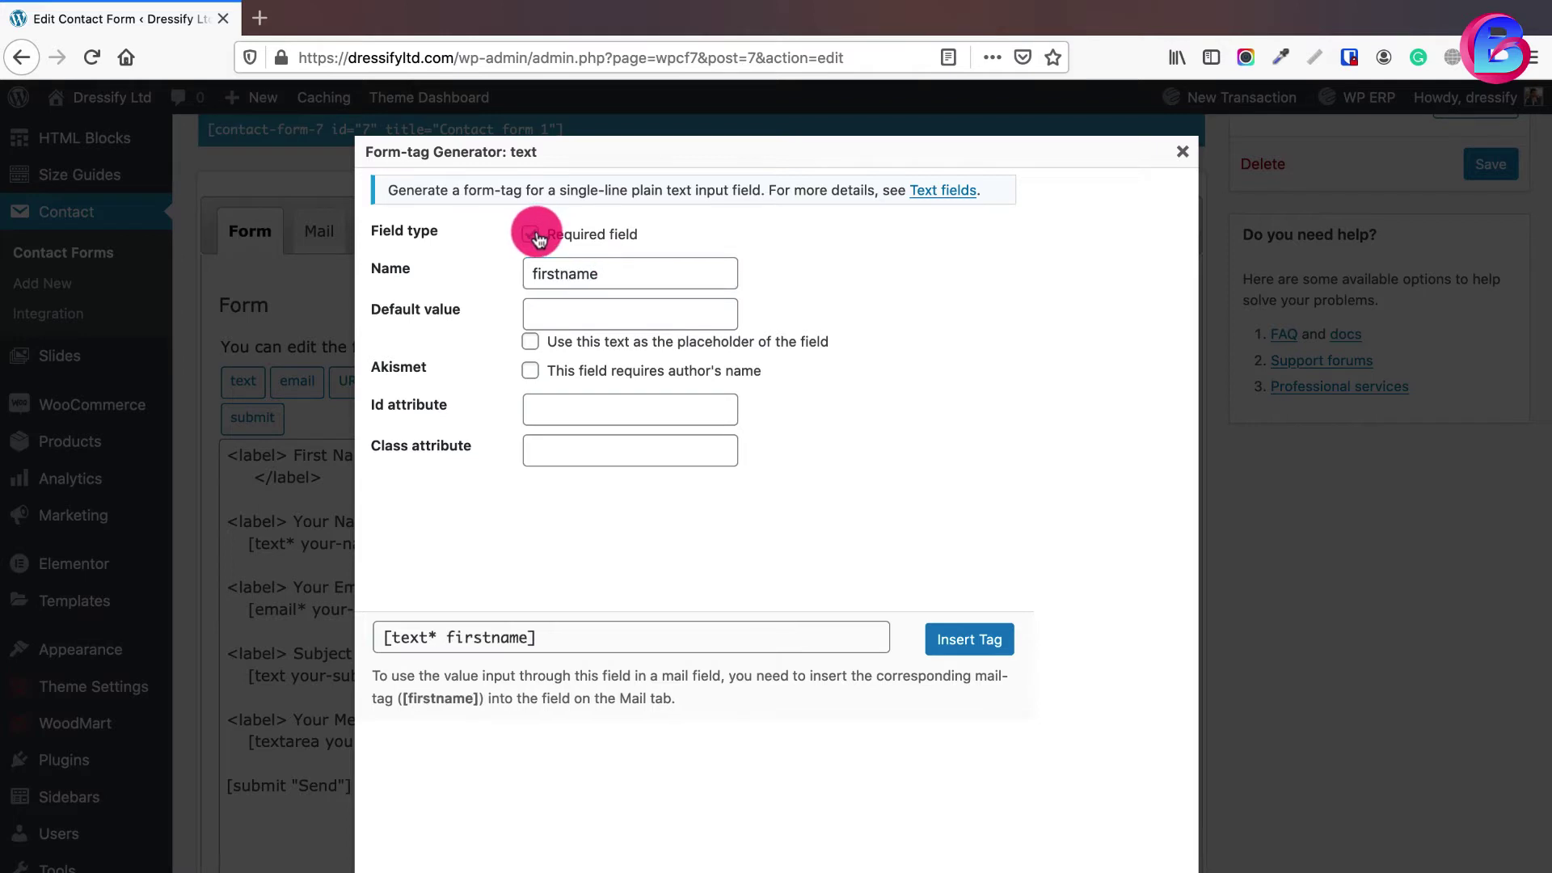
{"action": "left_click", "coordinate": [969, 640]}
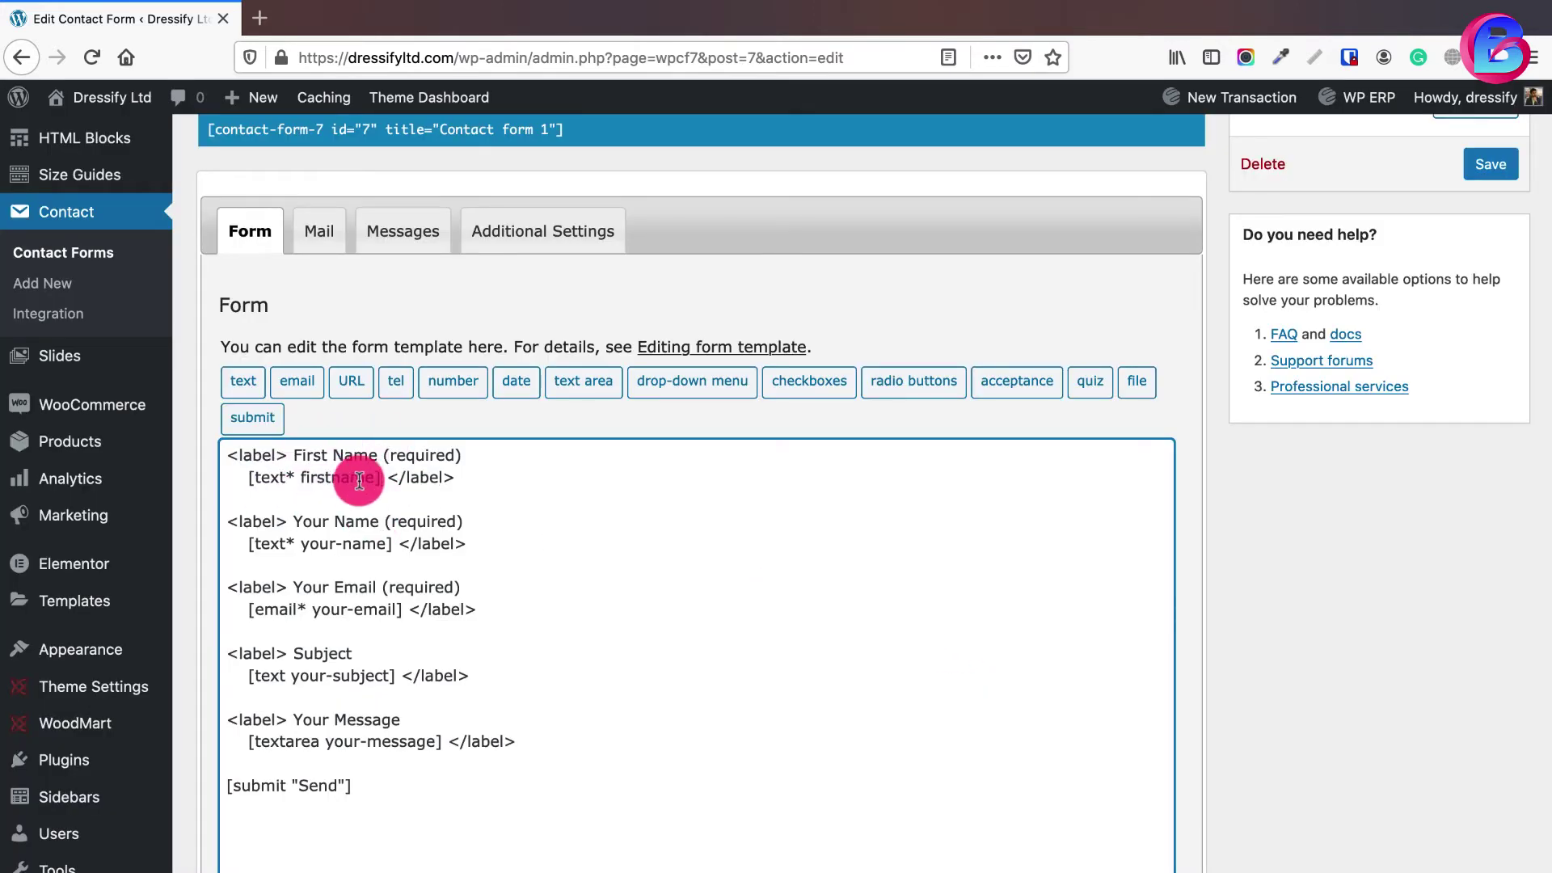
- Relabel the second block 'Last Name' with a [text* lastname] field tag
{"action": "double_click", "coordinate": [315, 521]}
{"action": "type", "text": "Last"}
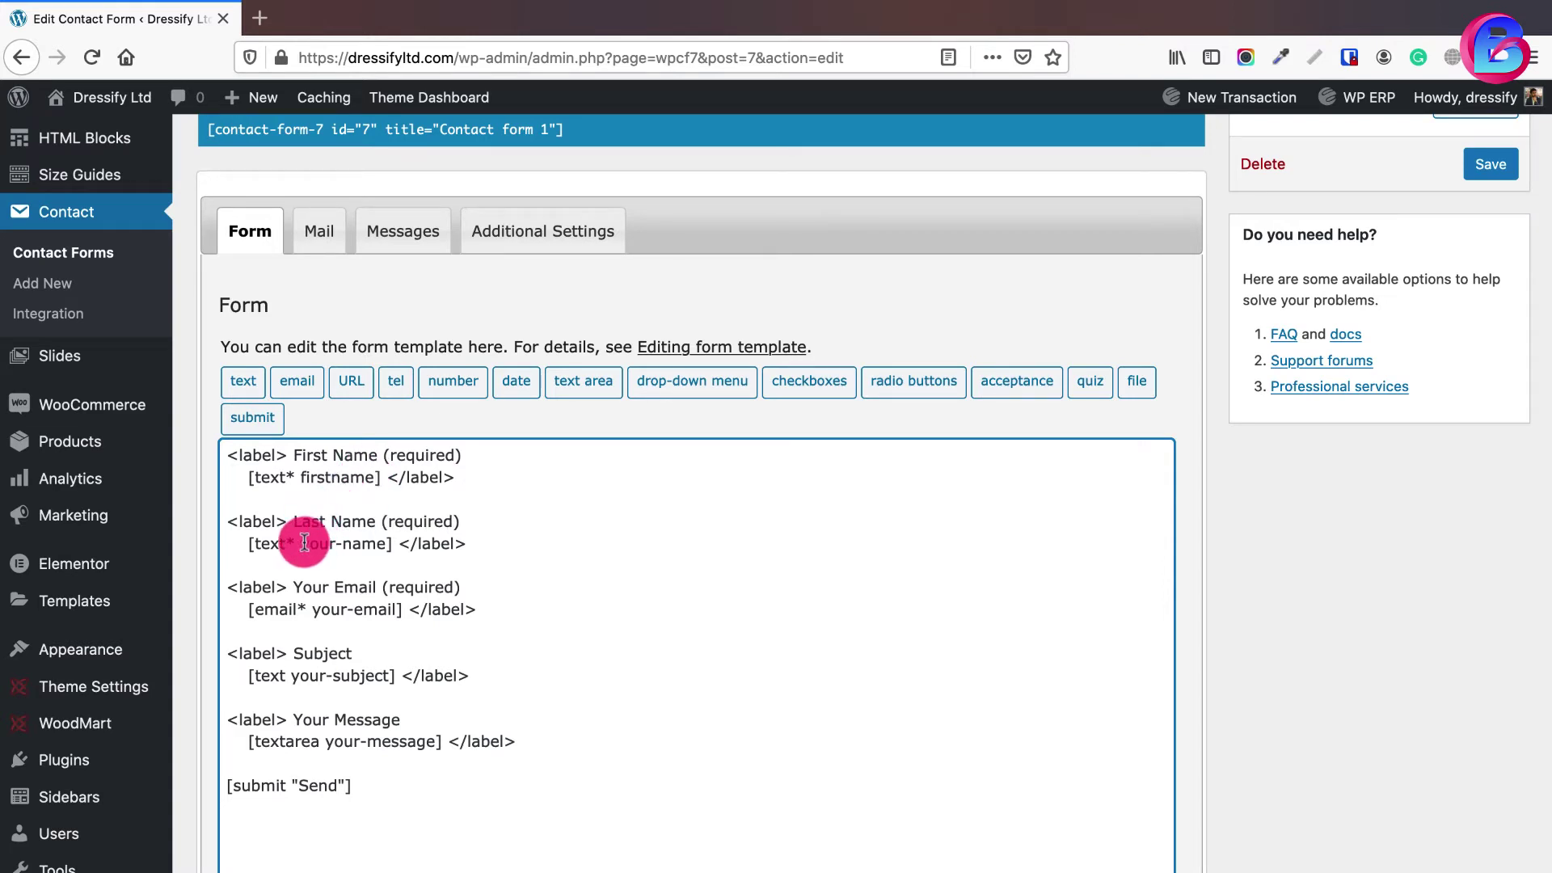
{"action": "left_click_drag", "start_coordinate": [303, 543], "coordinate": [375, 543]}
{"action": "type", "text": "last"}
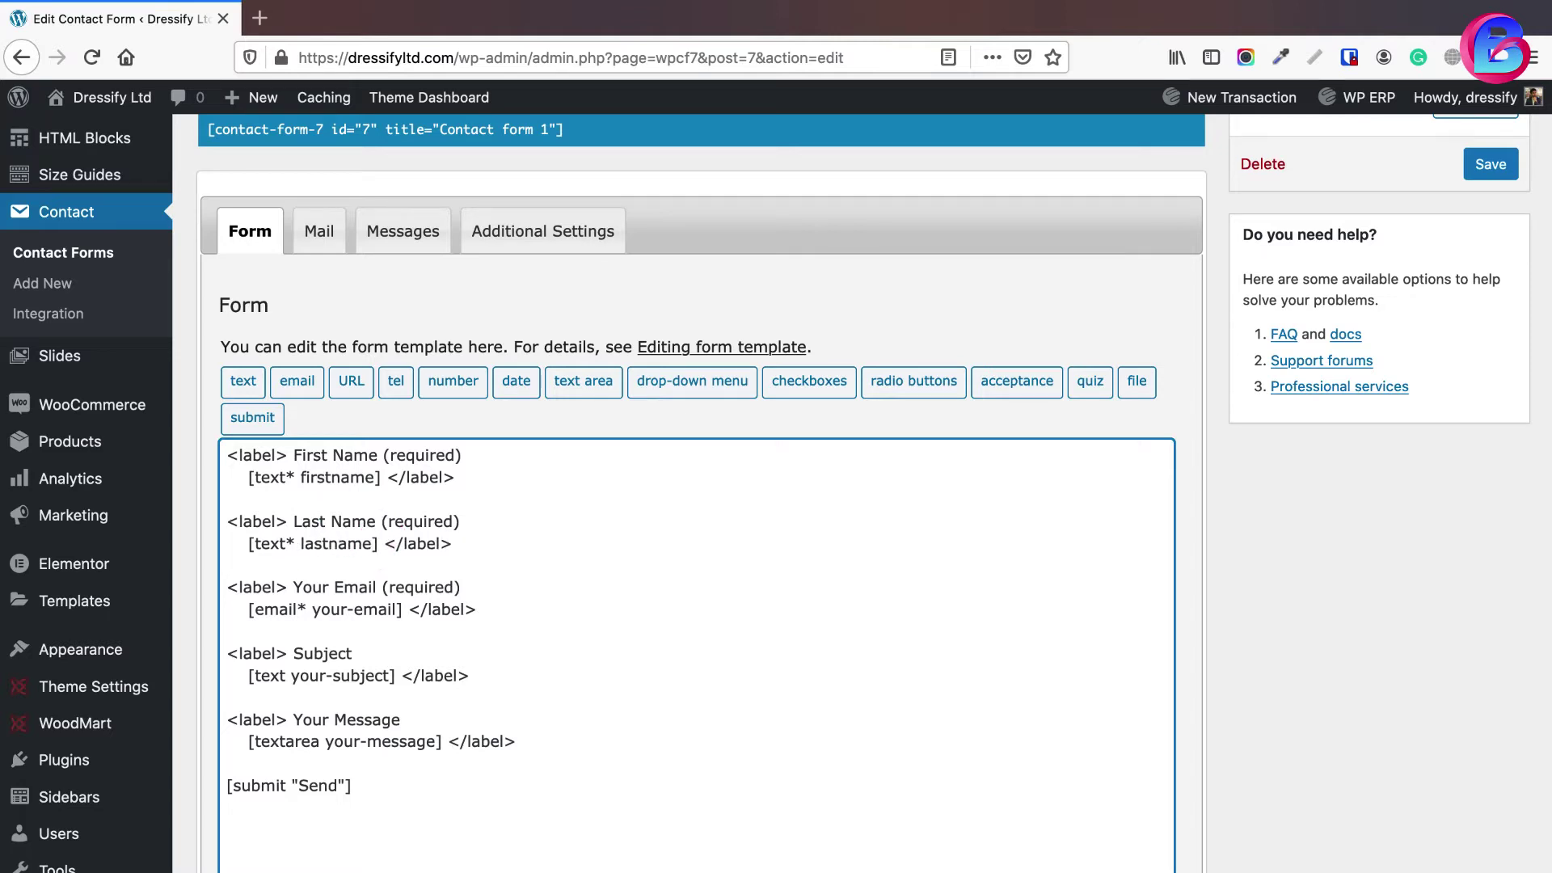
- Duplicate the Last Name block and delete the copy's lastname field tag
{"action": "left_click_drag", "start_coordinate": [452, 543], "coordinate": [228, 521]}
{"action": "key", "text": "ctrl+c"}
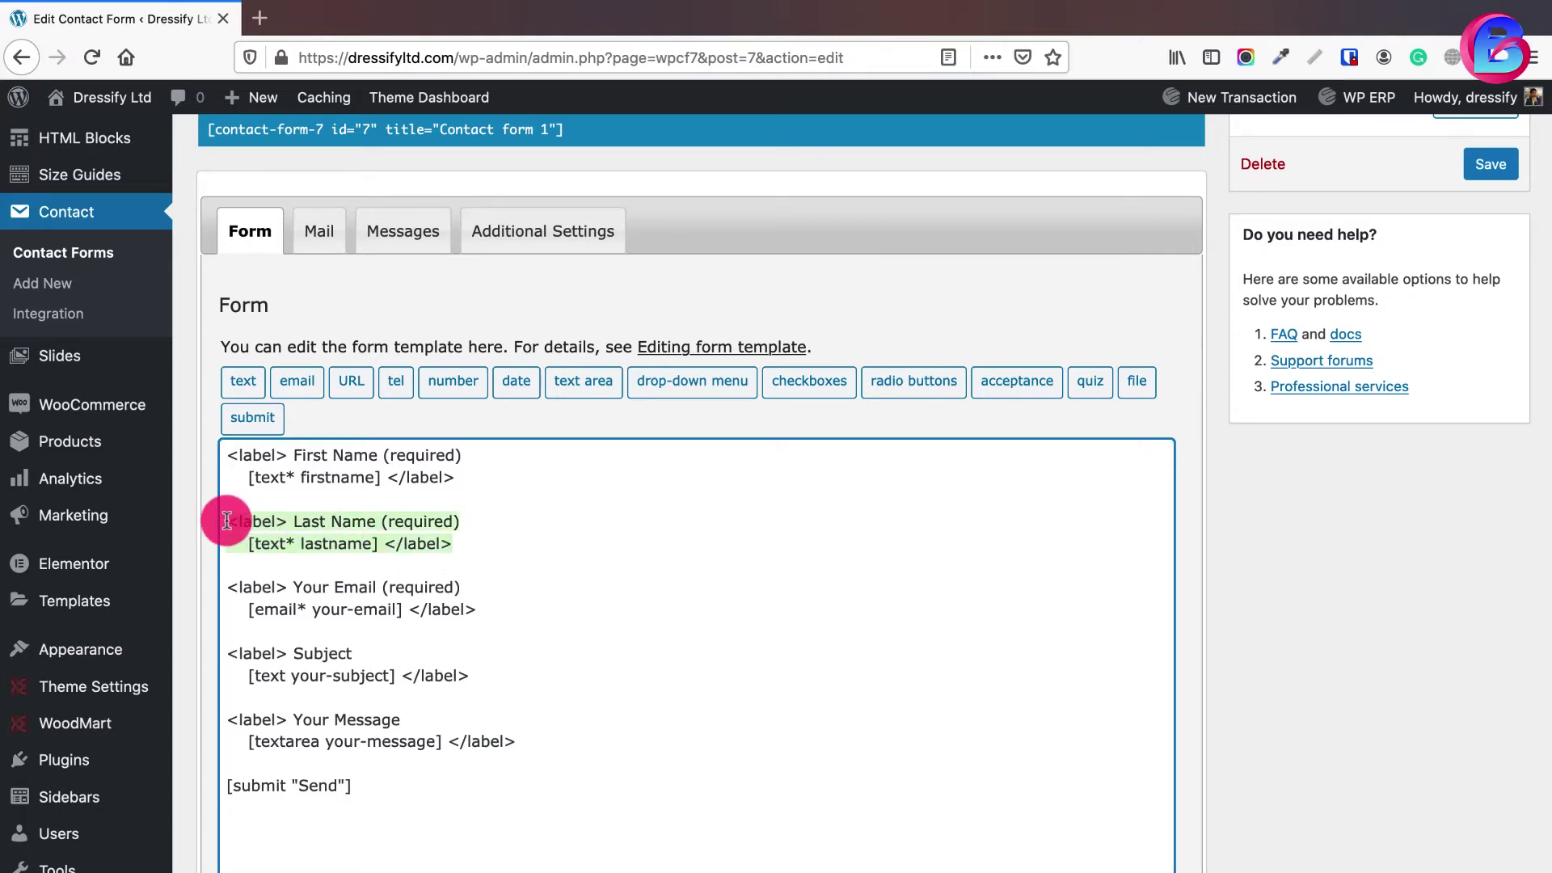
{"action": "left_click", "coordinate": [468, 543]}
{"action": "key", "text": "Return"}
{"action": "key", "text": "Return"}
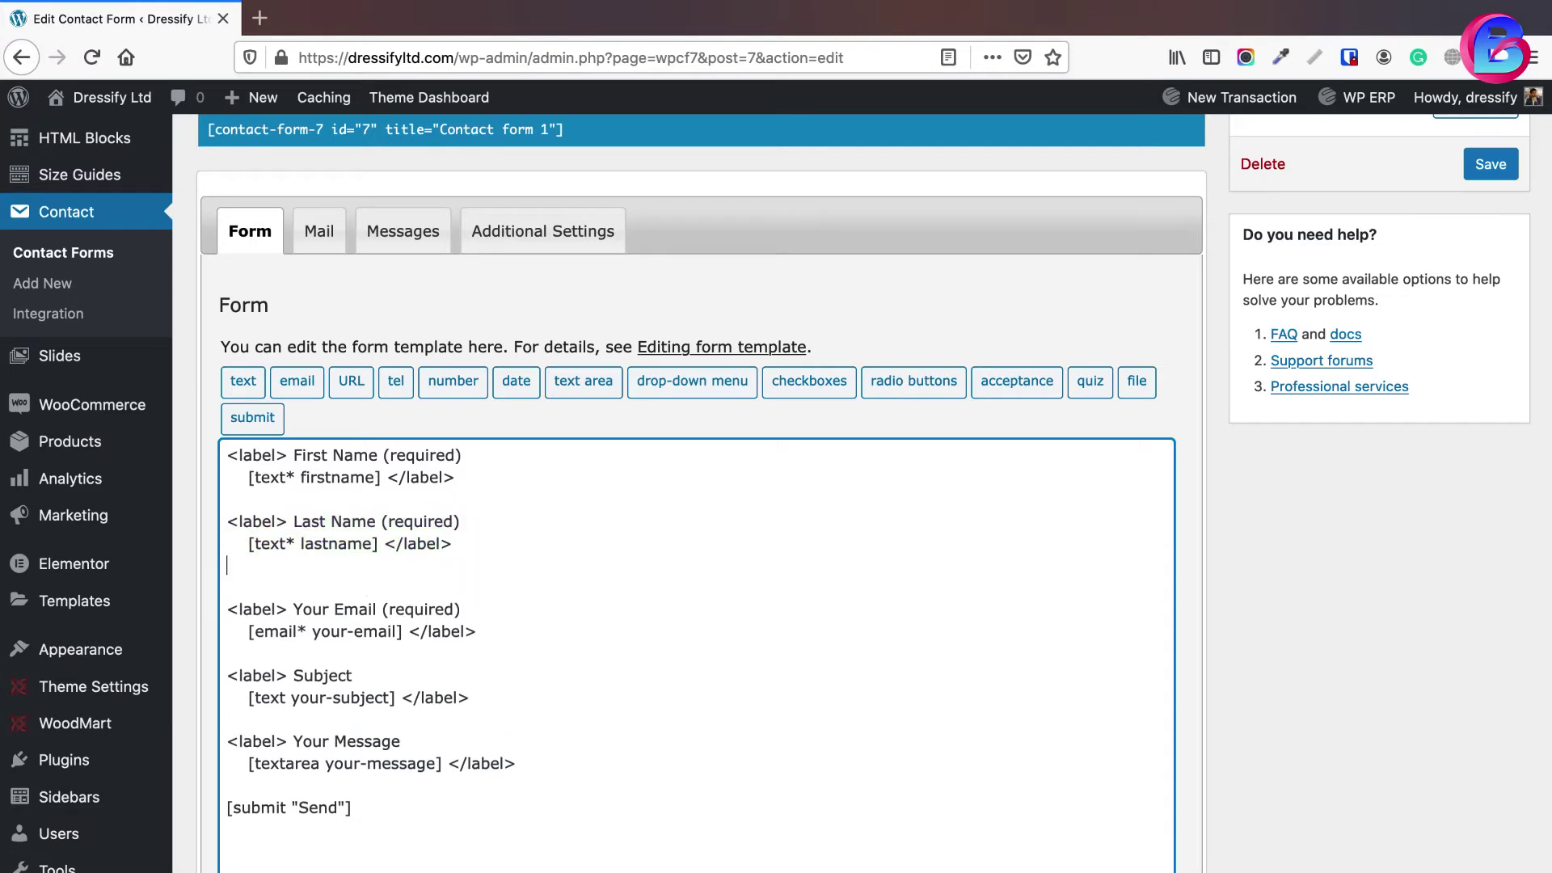
{"action": "key", "text": "ctrl+v"}
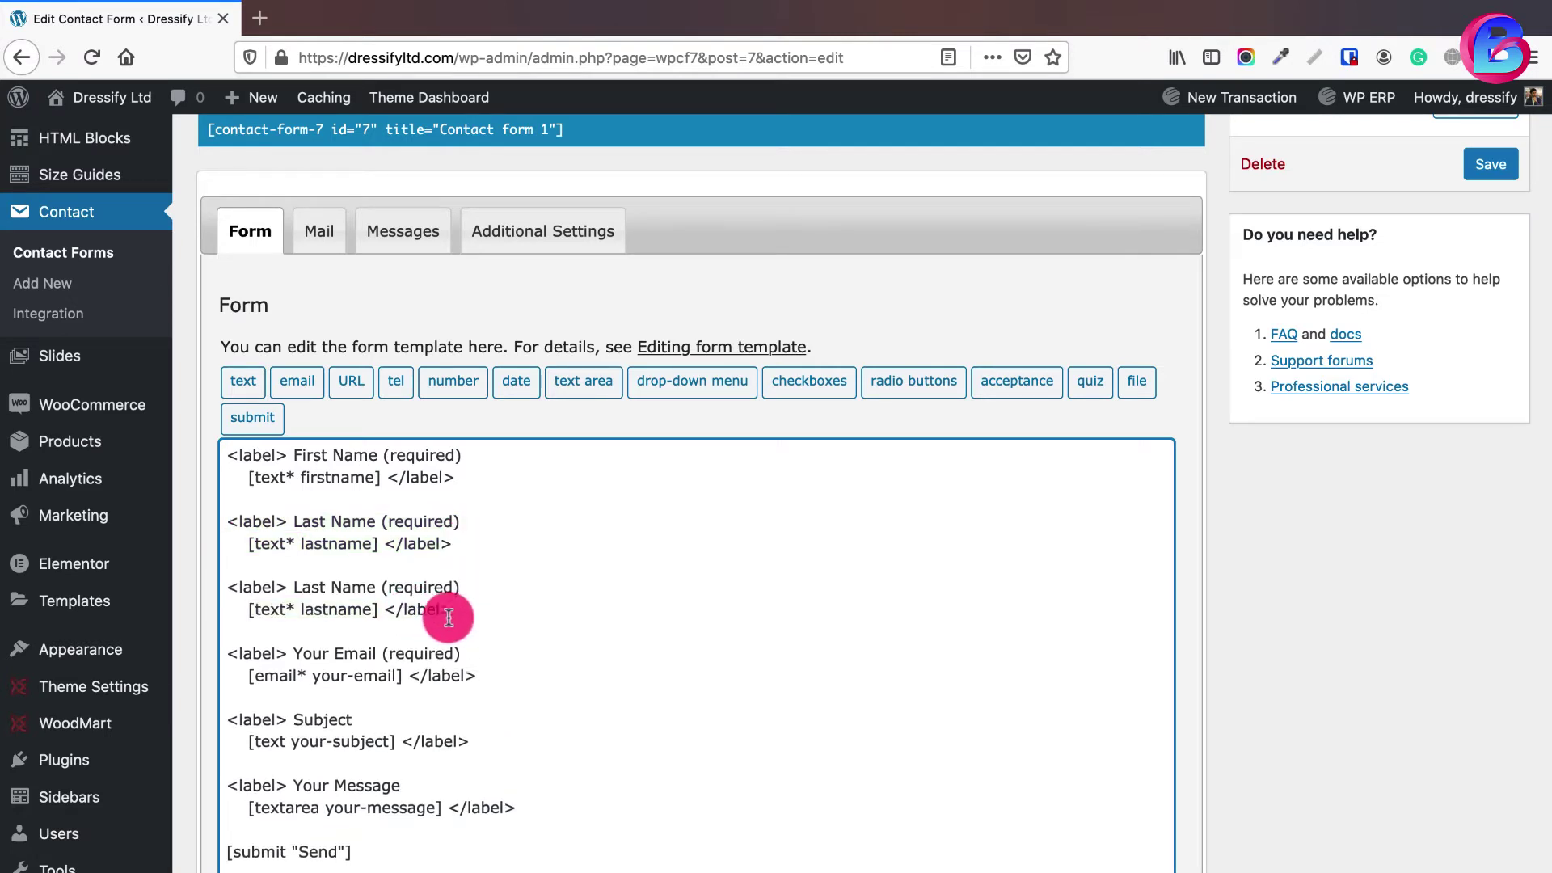
{"action": "left_click_drag", "start_coordinate": [378, 610], "coordinate": [248, 609]}
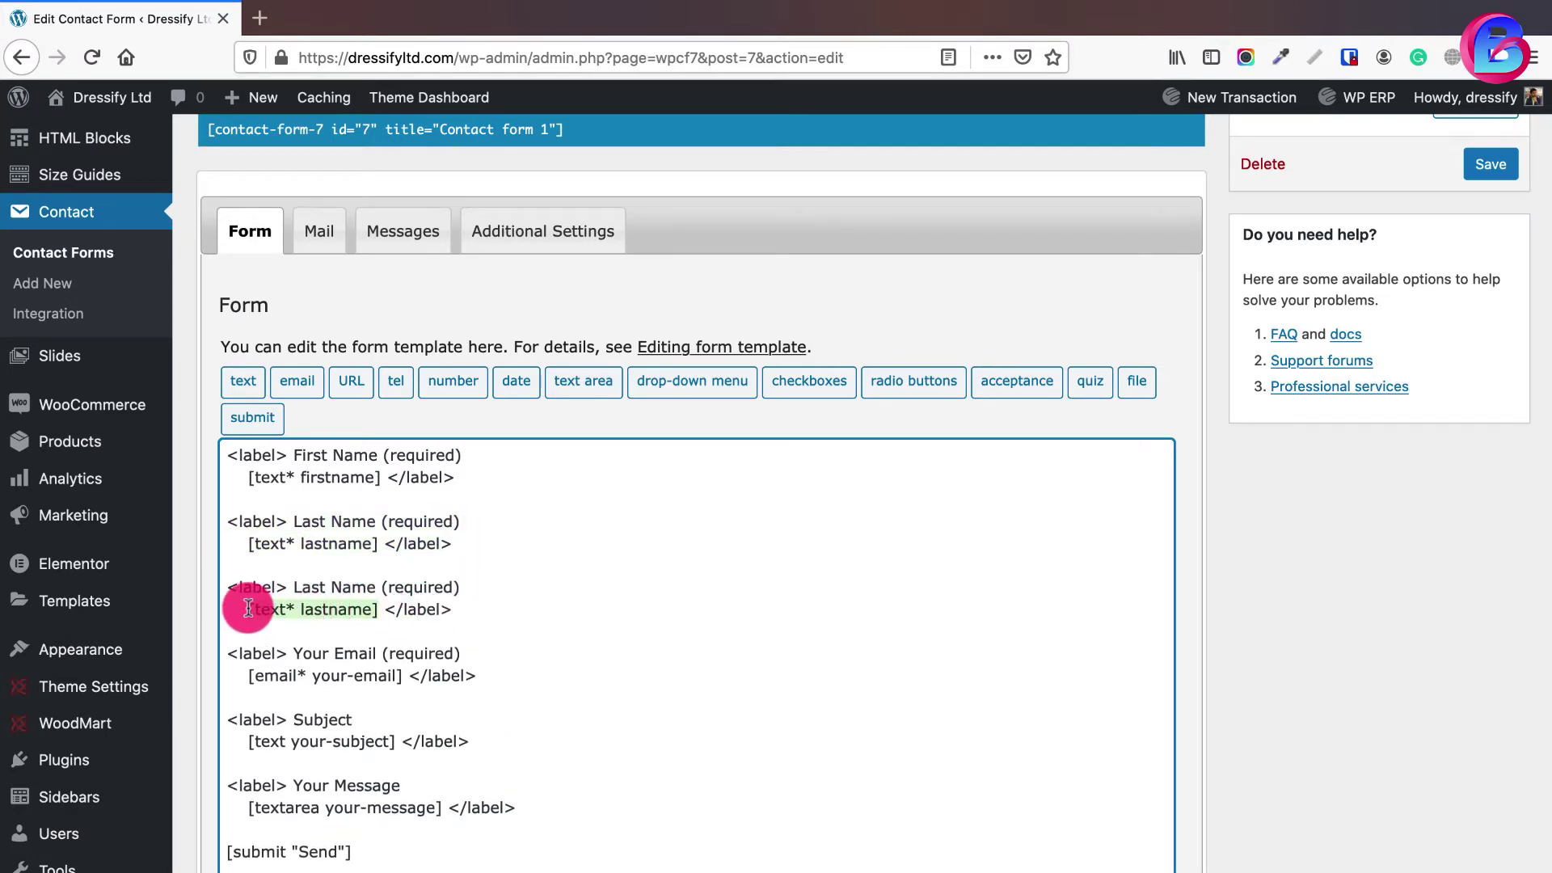
{"action": "key", "text": "BackSpace"}
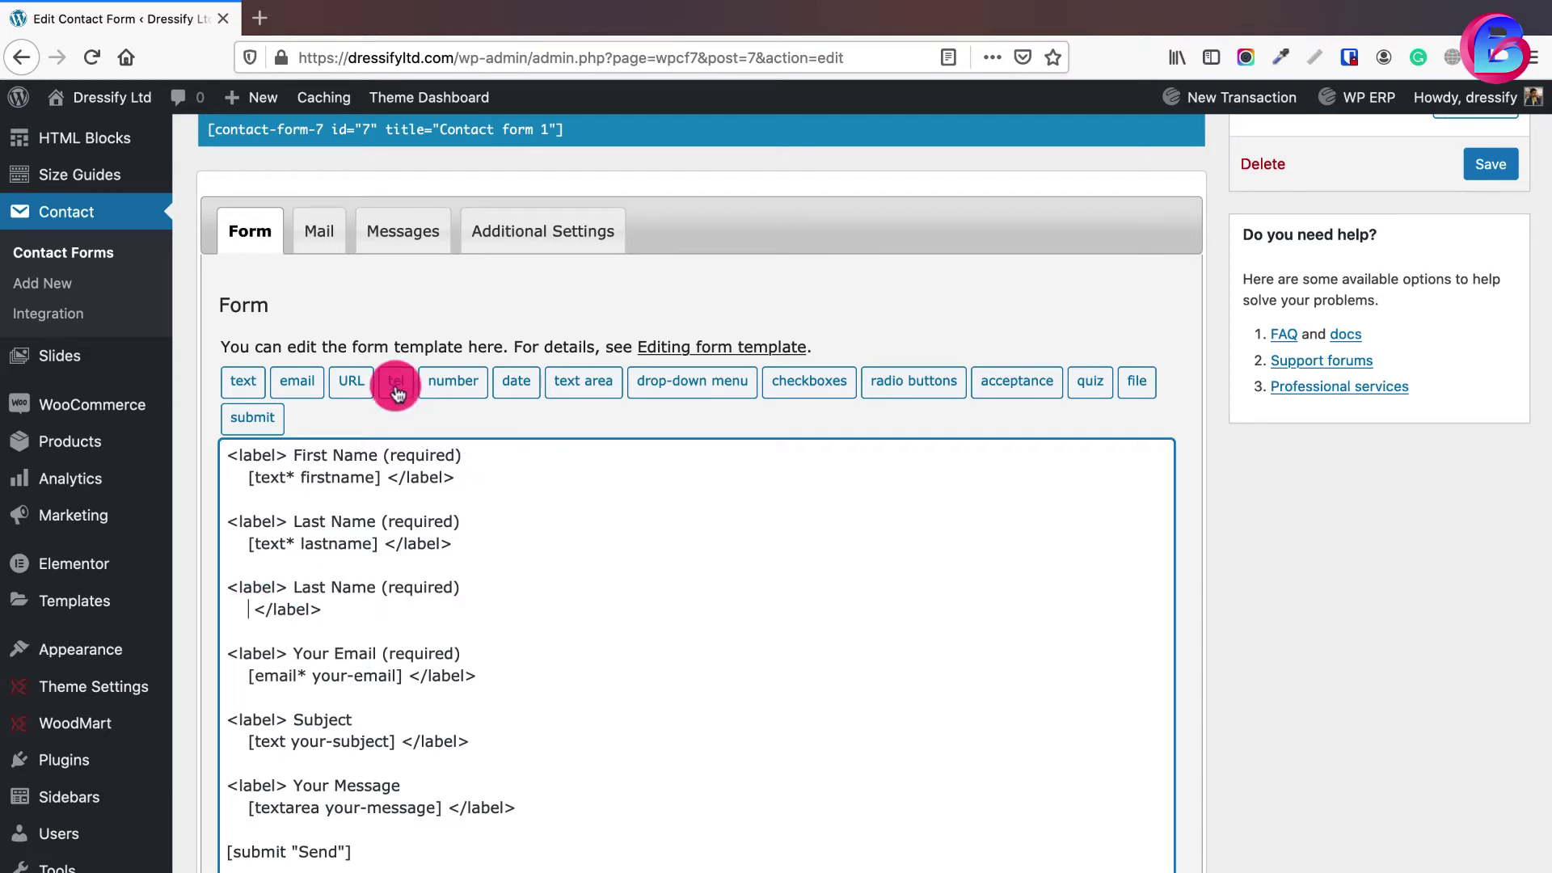
- Insert a required [tel* phone] field tag into the third block
{"action": "left_click", "coordinate": [396, 388]}
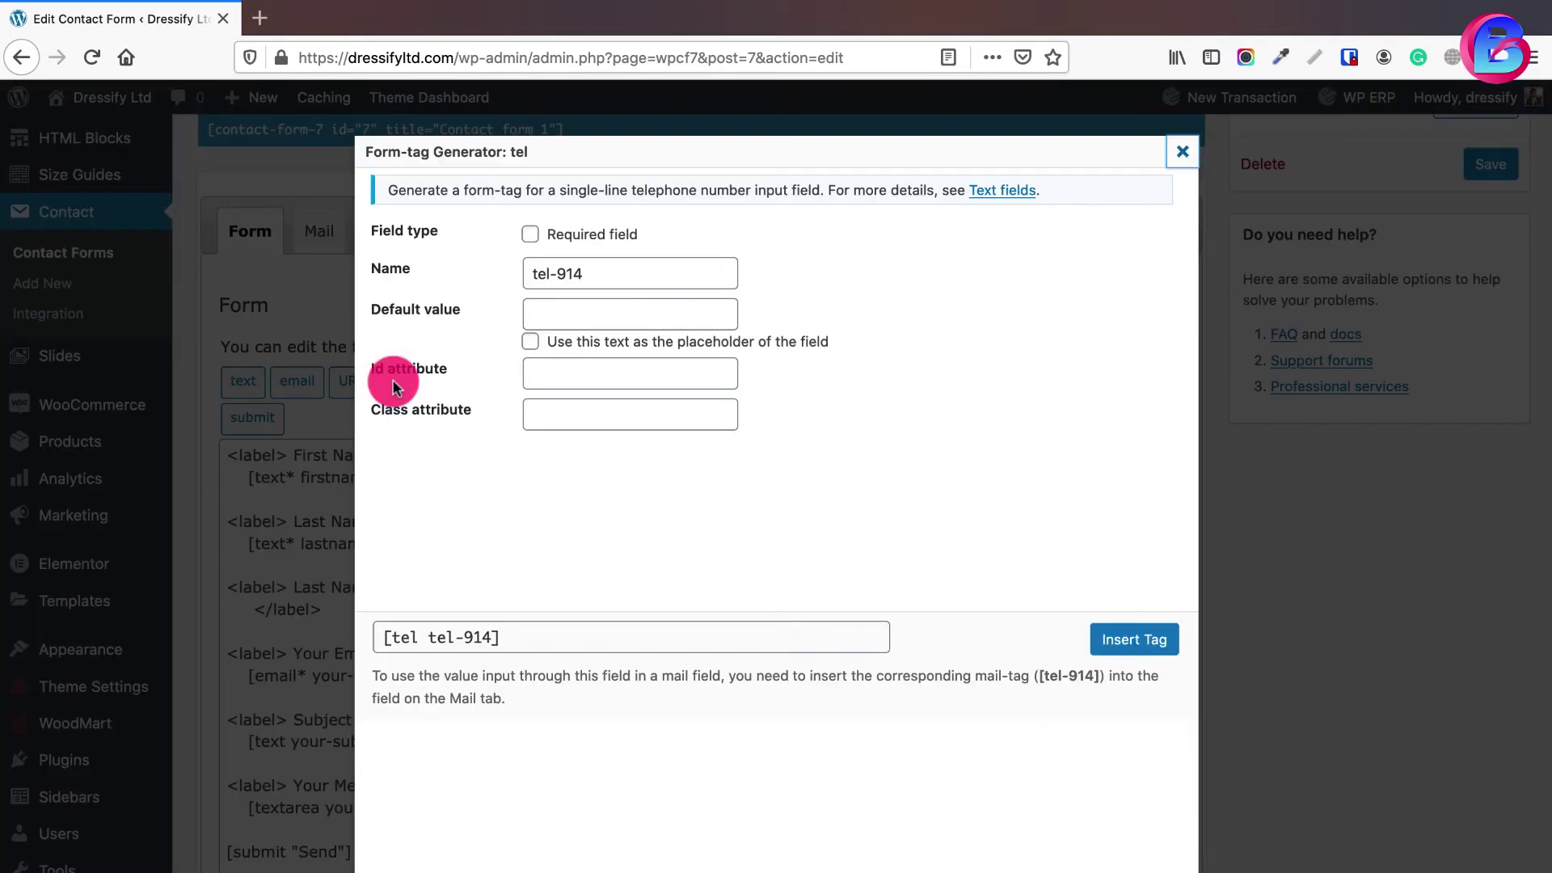
{"action": "triple_click", "coordinate": [596, 275]}
{"action": "type", "text": "phone"}
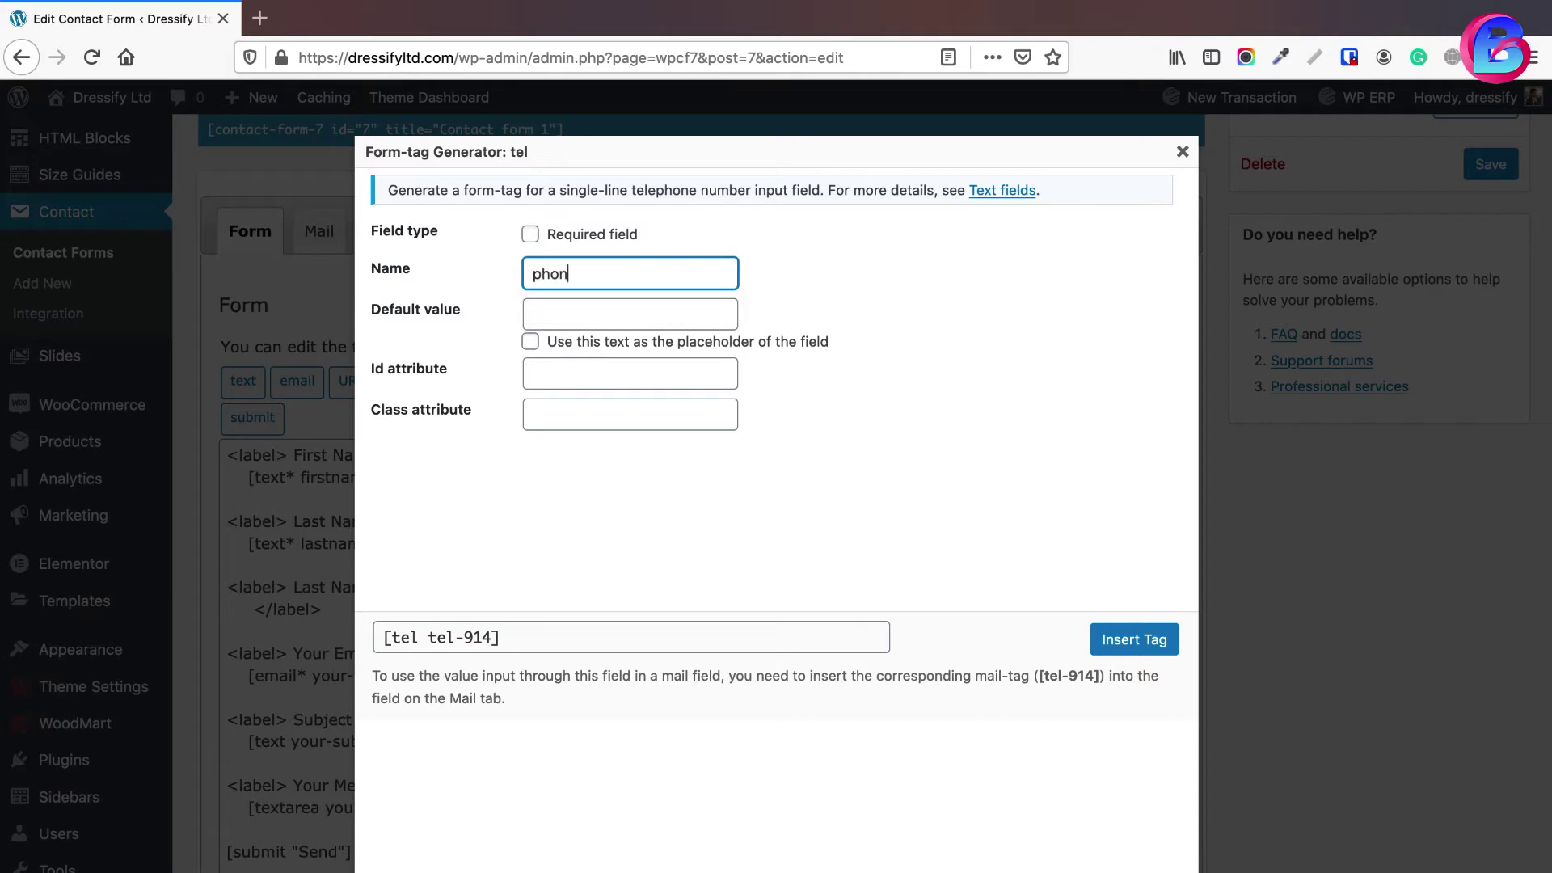
{"action": "left_click", "coordinate": [533, 237]}
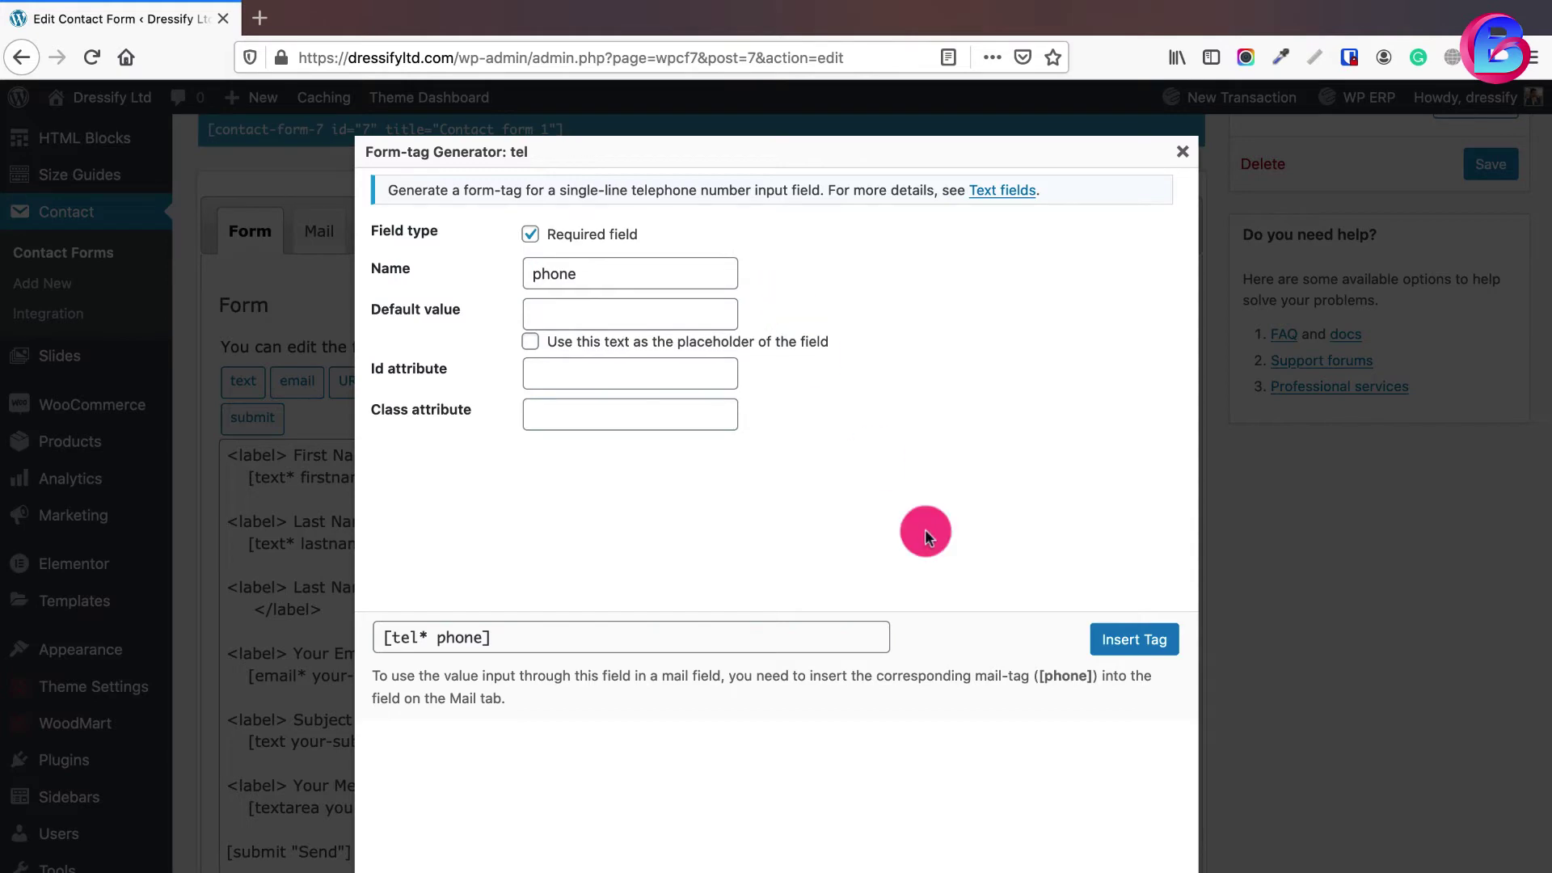
{"action": "left_click", "coordinate": [1111, 648]}
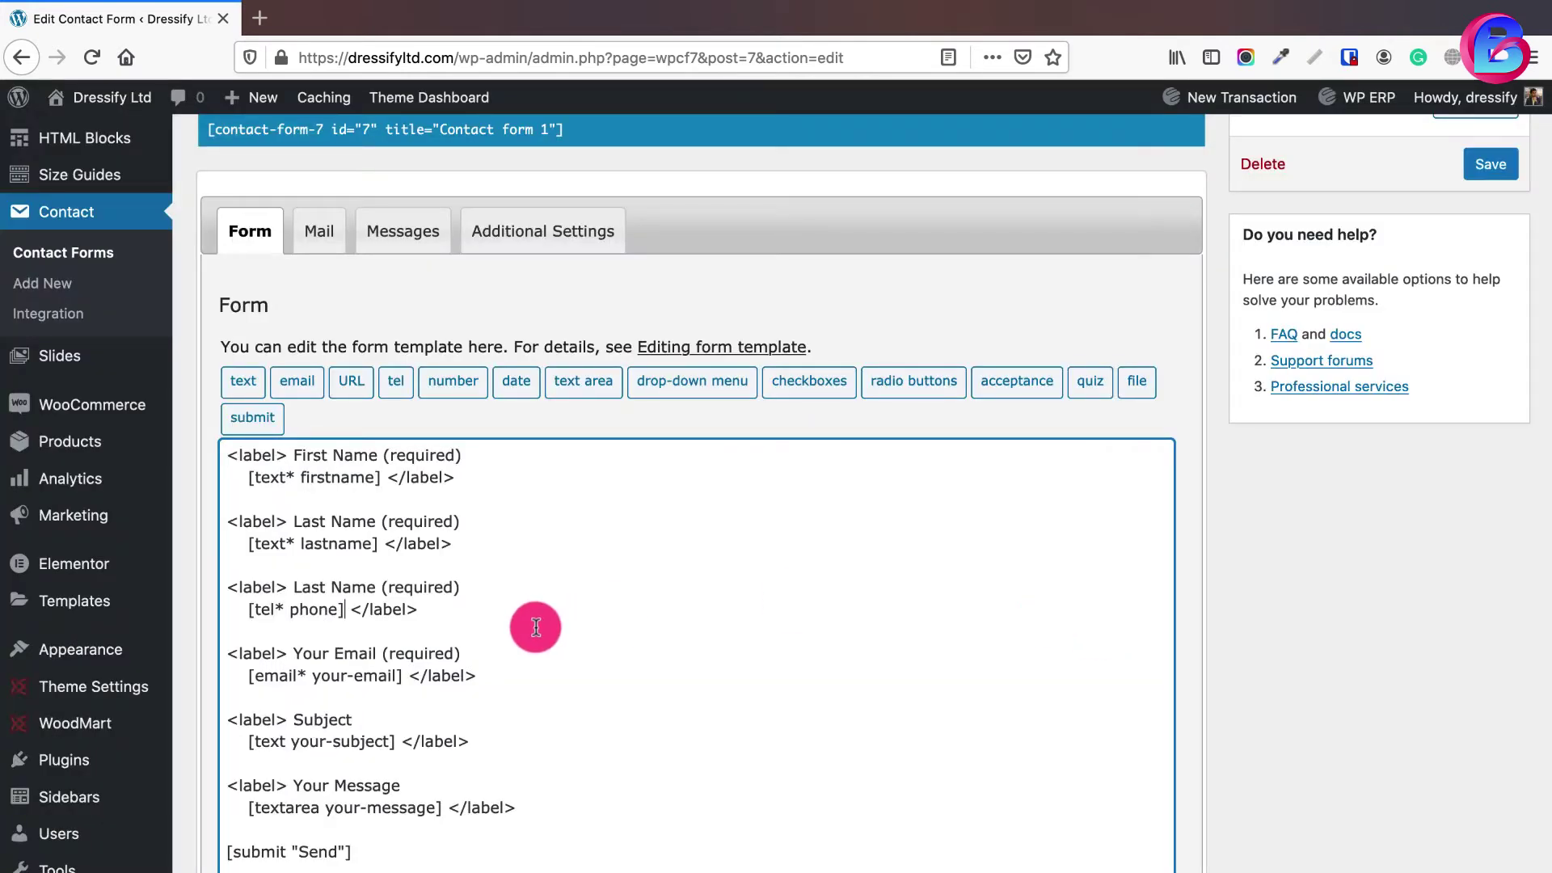
- Save the updated contact form template
{"action": "scroll", "coordinate": [534, 526], "scroll_direction": "down", "scroll_amount": 3}
{"action": "scroll", "coordinate": [368, 679], "scroll_direction": "down", "scroll_amount": 2}
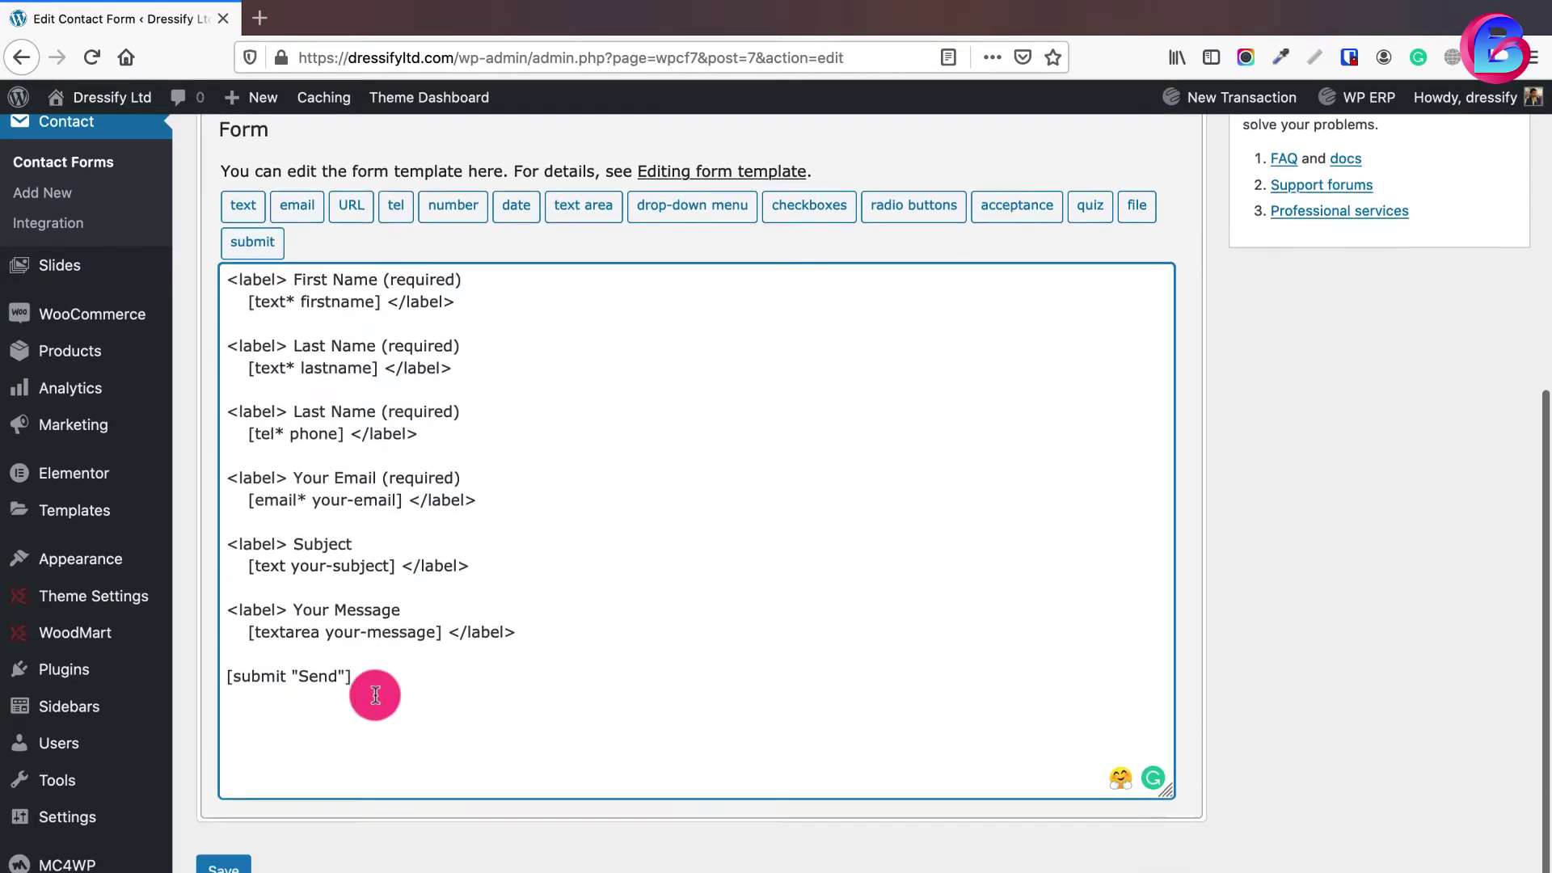
{"action": "left_click", "coordinate": [222, 859]}
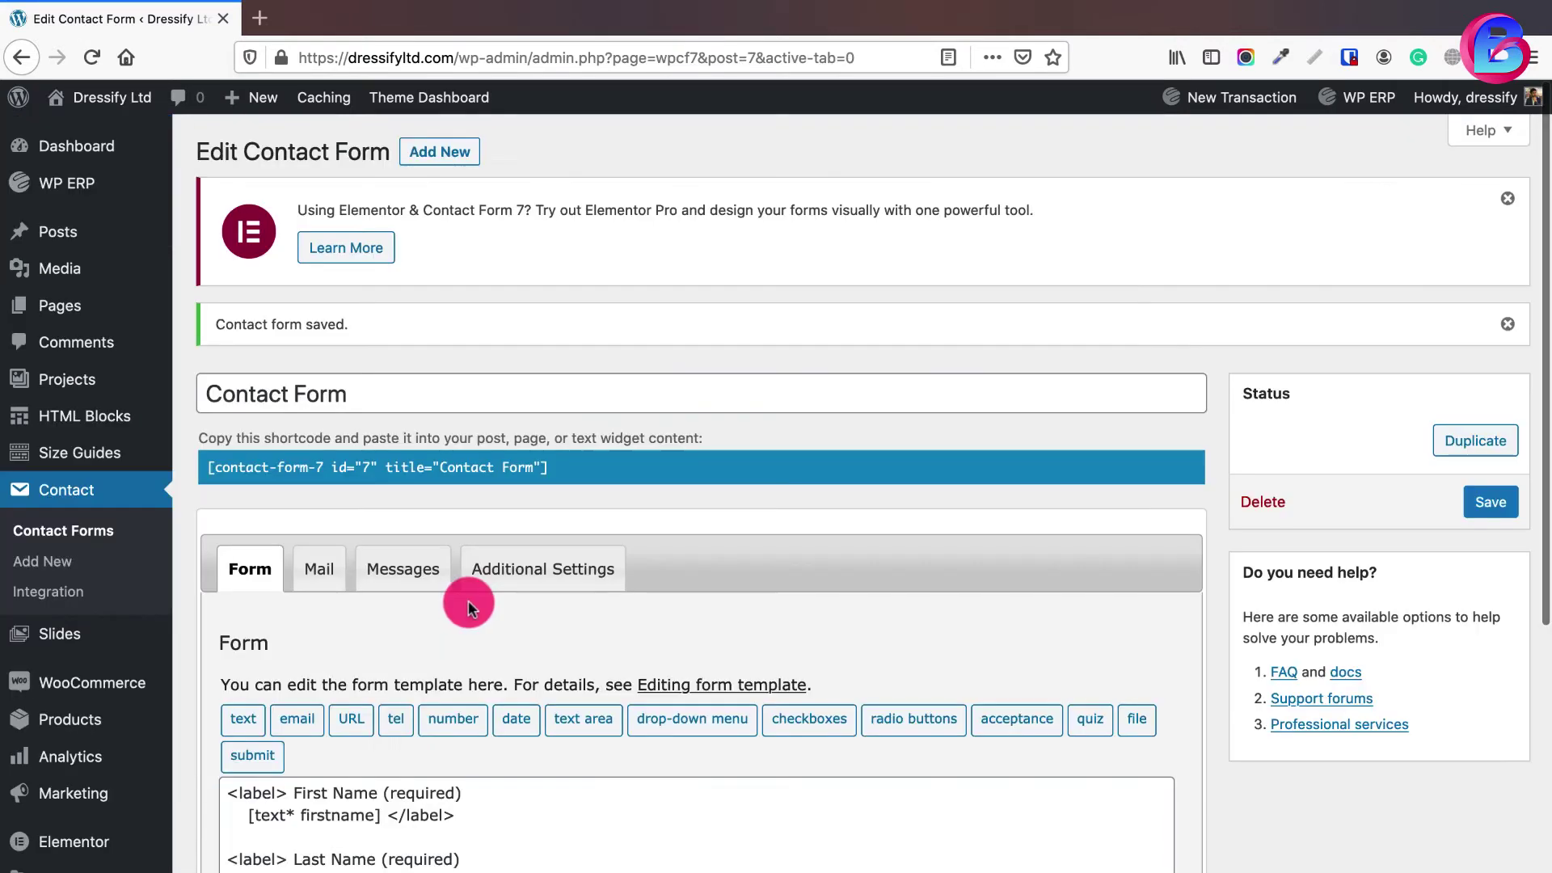
{"action": "scroll", "coordinate": [468, 566], "scroll_direction": "down", "scroll_amount": 10}
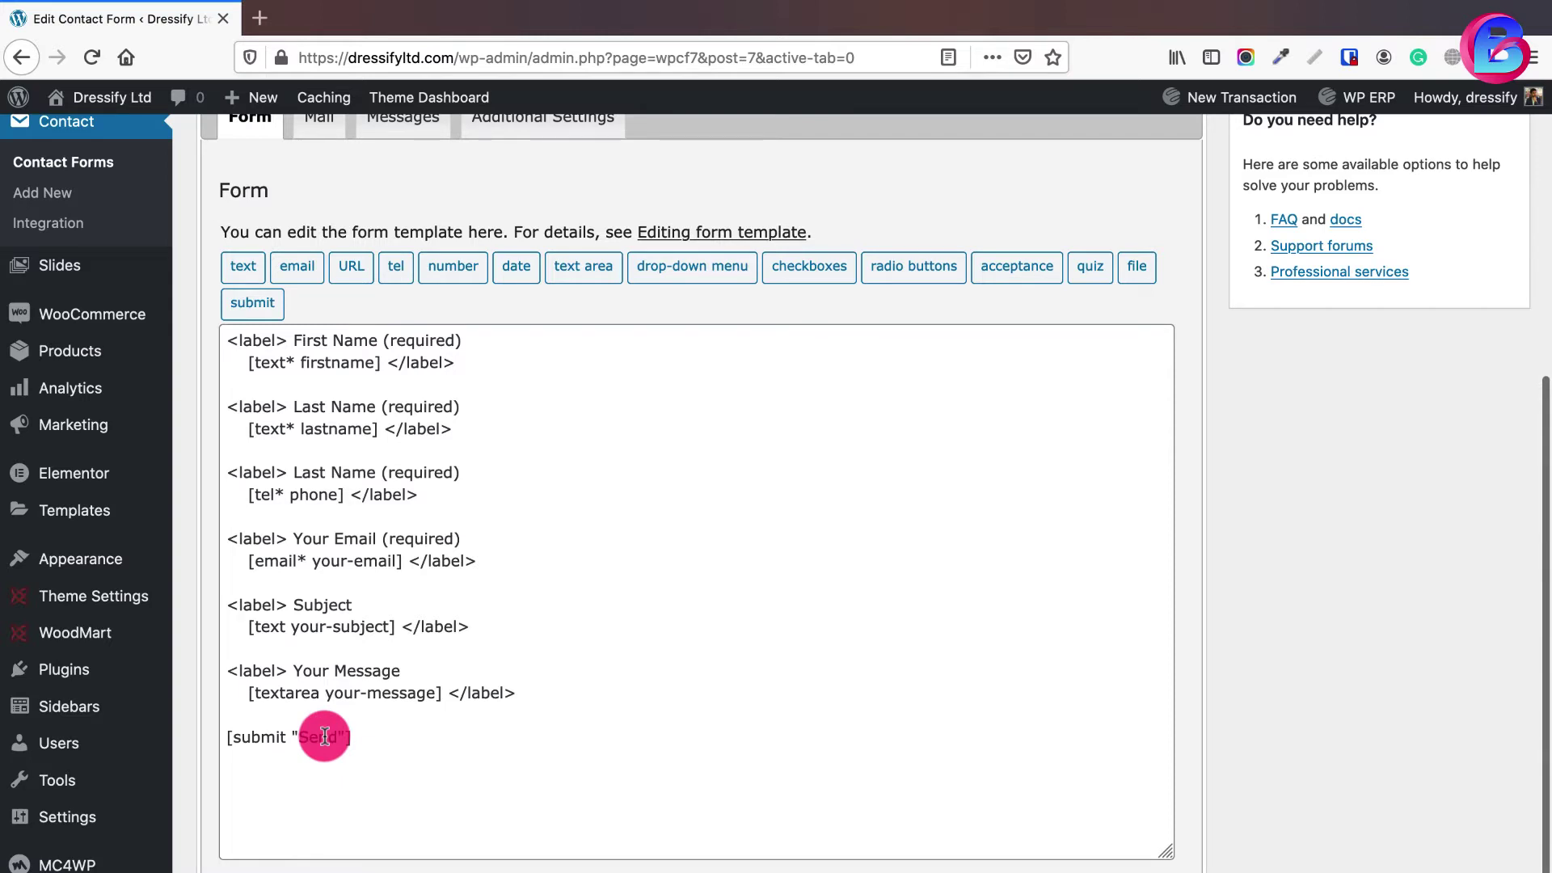
{"action": "scroll", "coordinate": [422, 511], "scroll_direction": "up", "scroll_amount": 3}
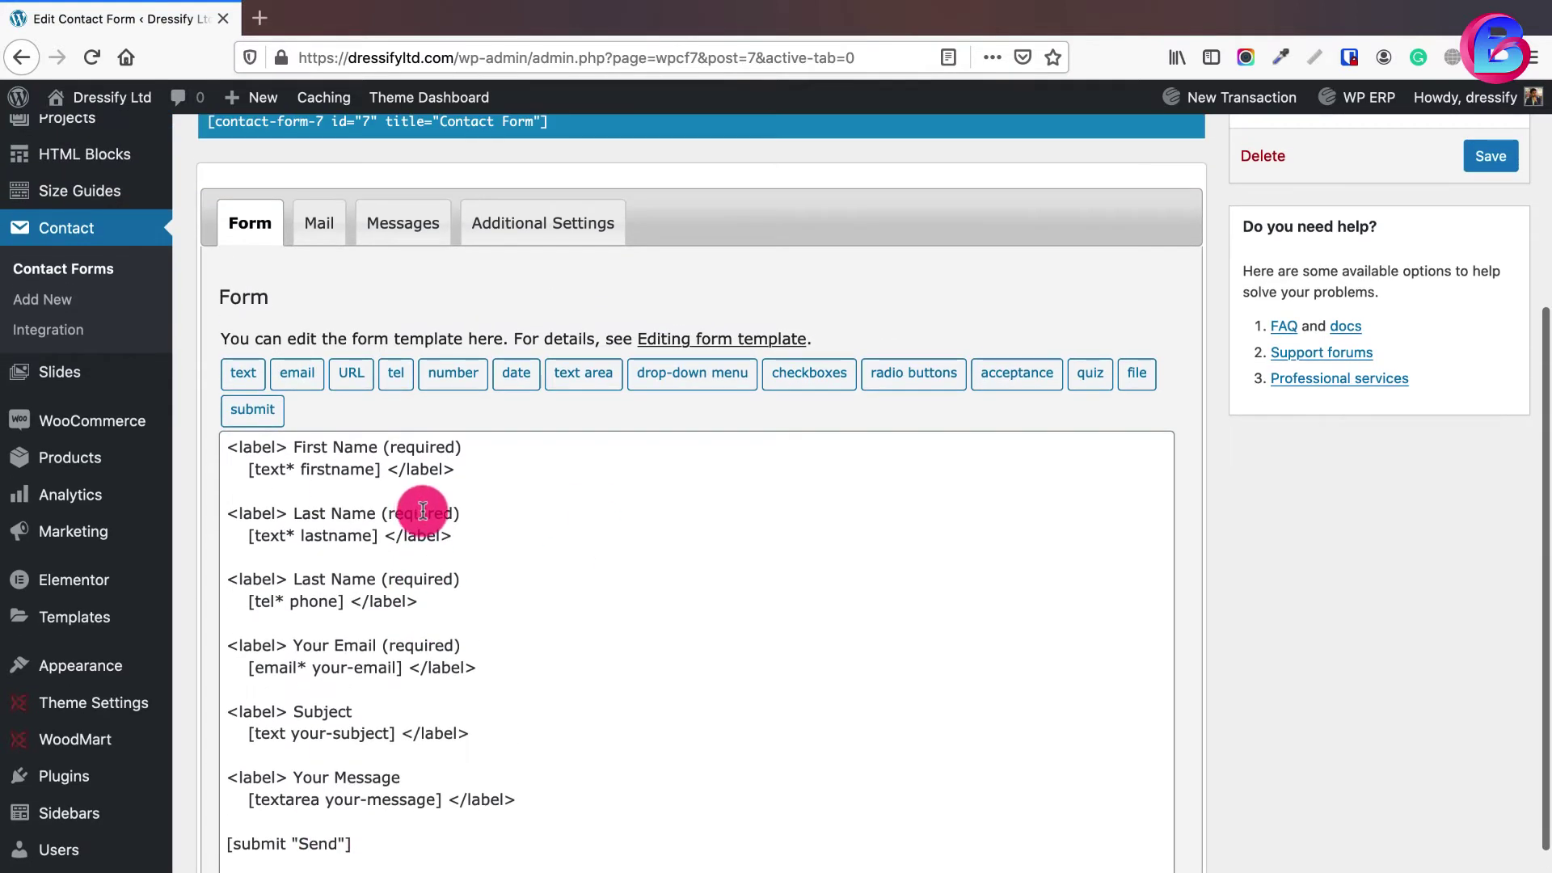
- On the Mail tab, change the From address from 'wordpress' to 'support' and select the Subject's tag
{"action": "left_click", "coordinate": [324, 232]}
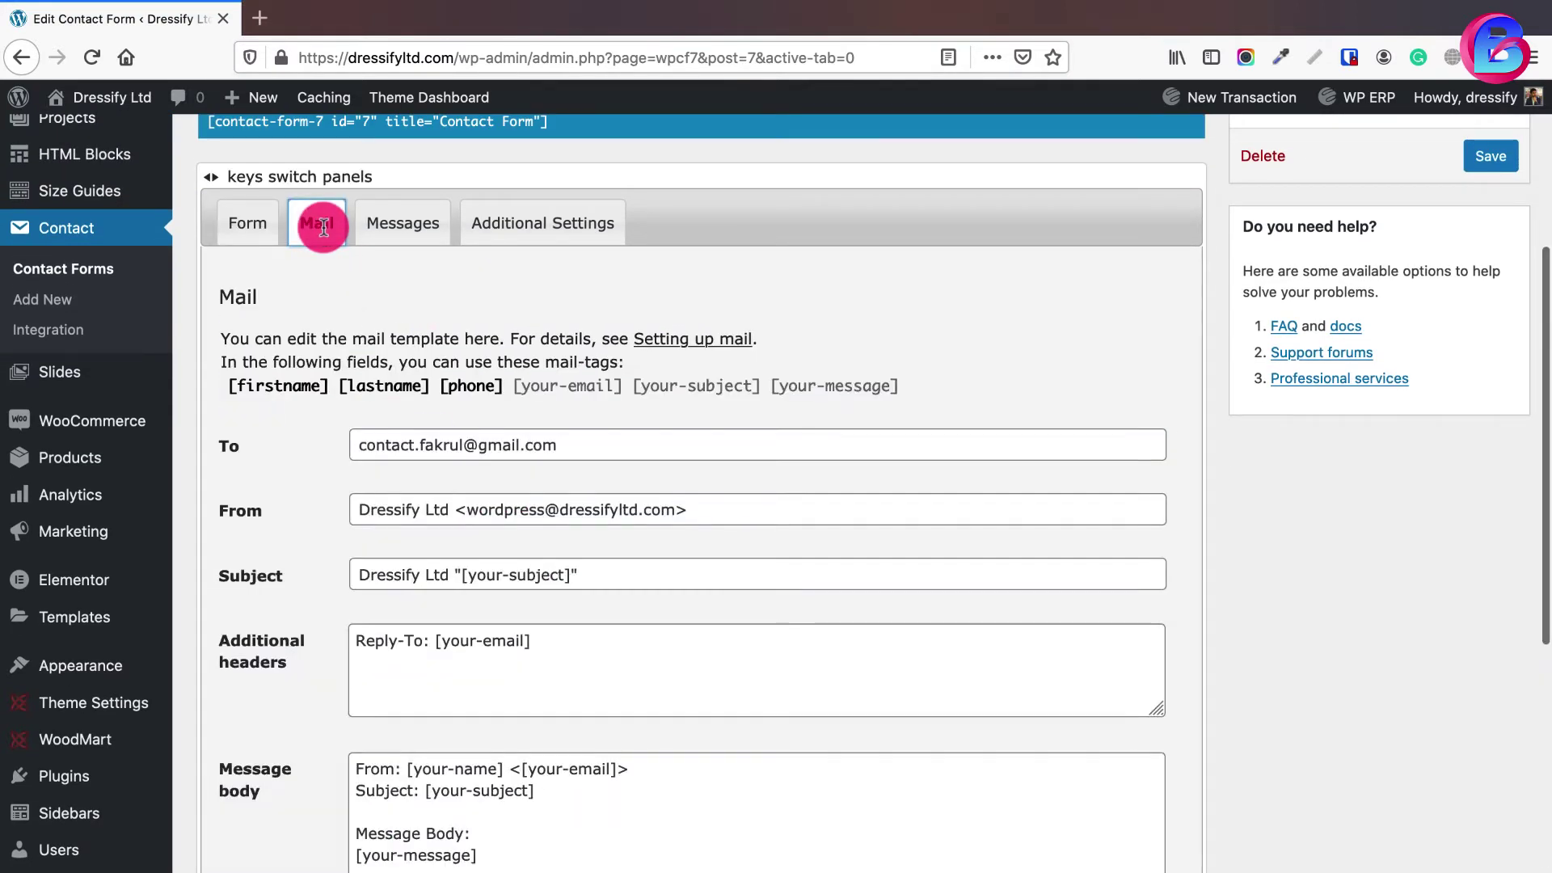
{"action": "left_click", "coordinate": [506, 444]}
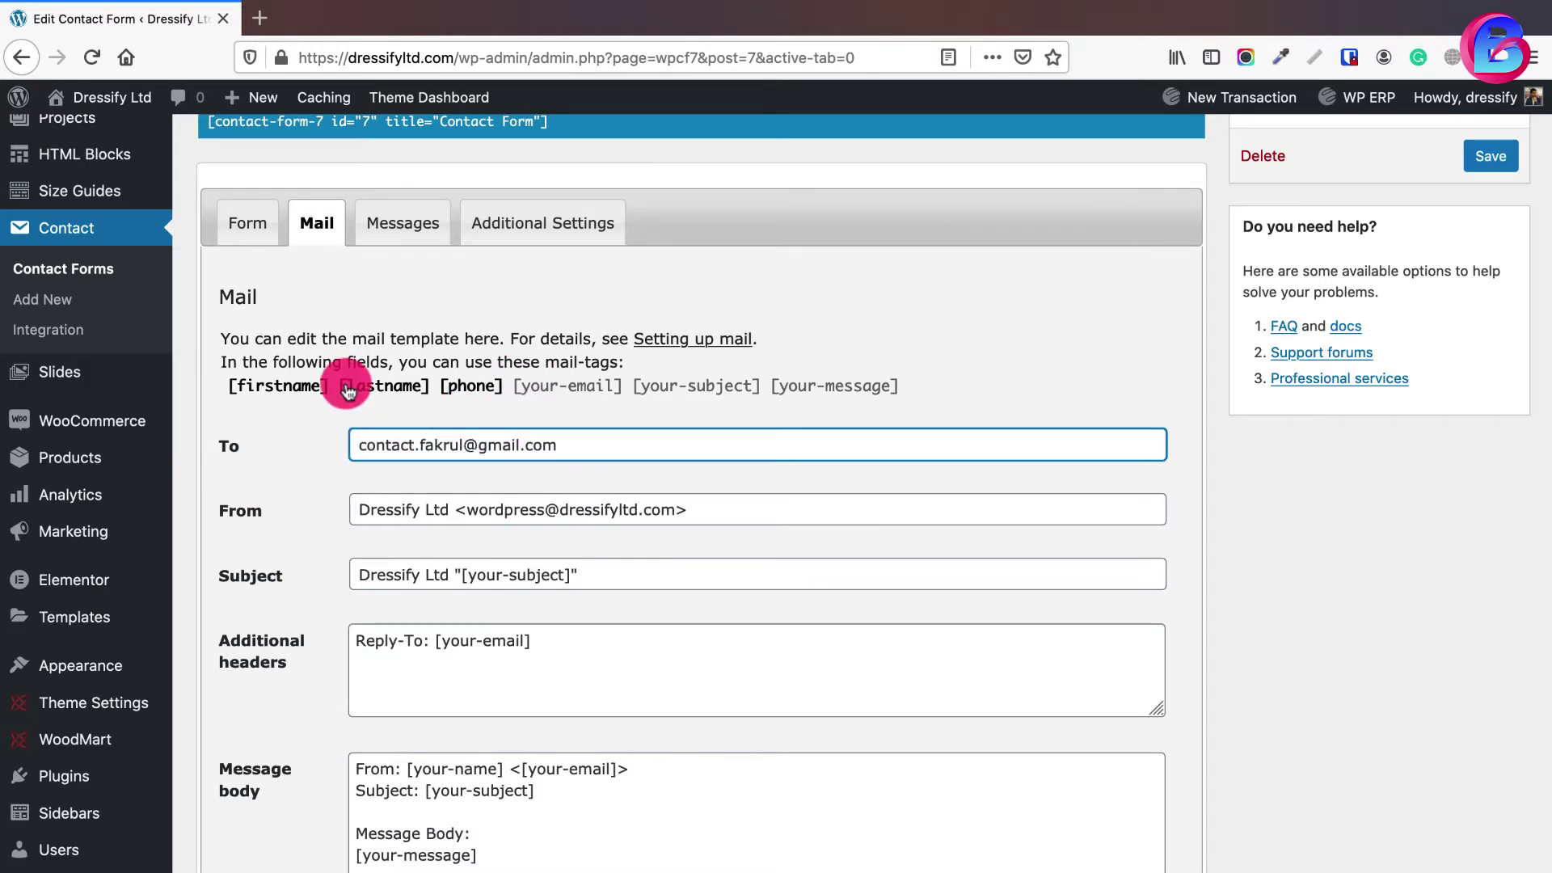
{"action": "scroll", "coordinate": [472, 477], "scroll_direction": "down", "scroll_amount": 2}
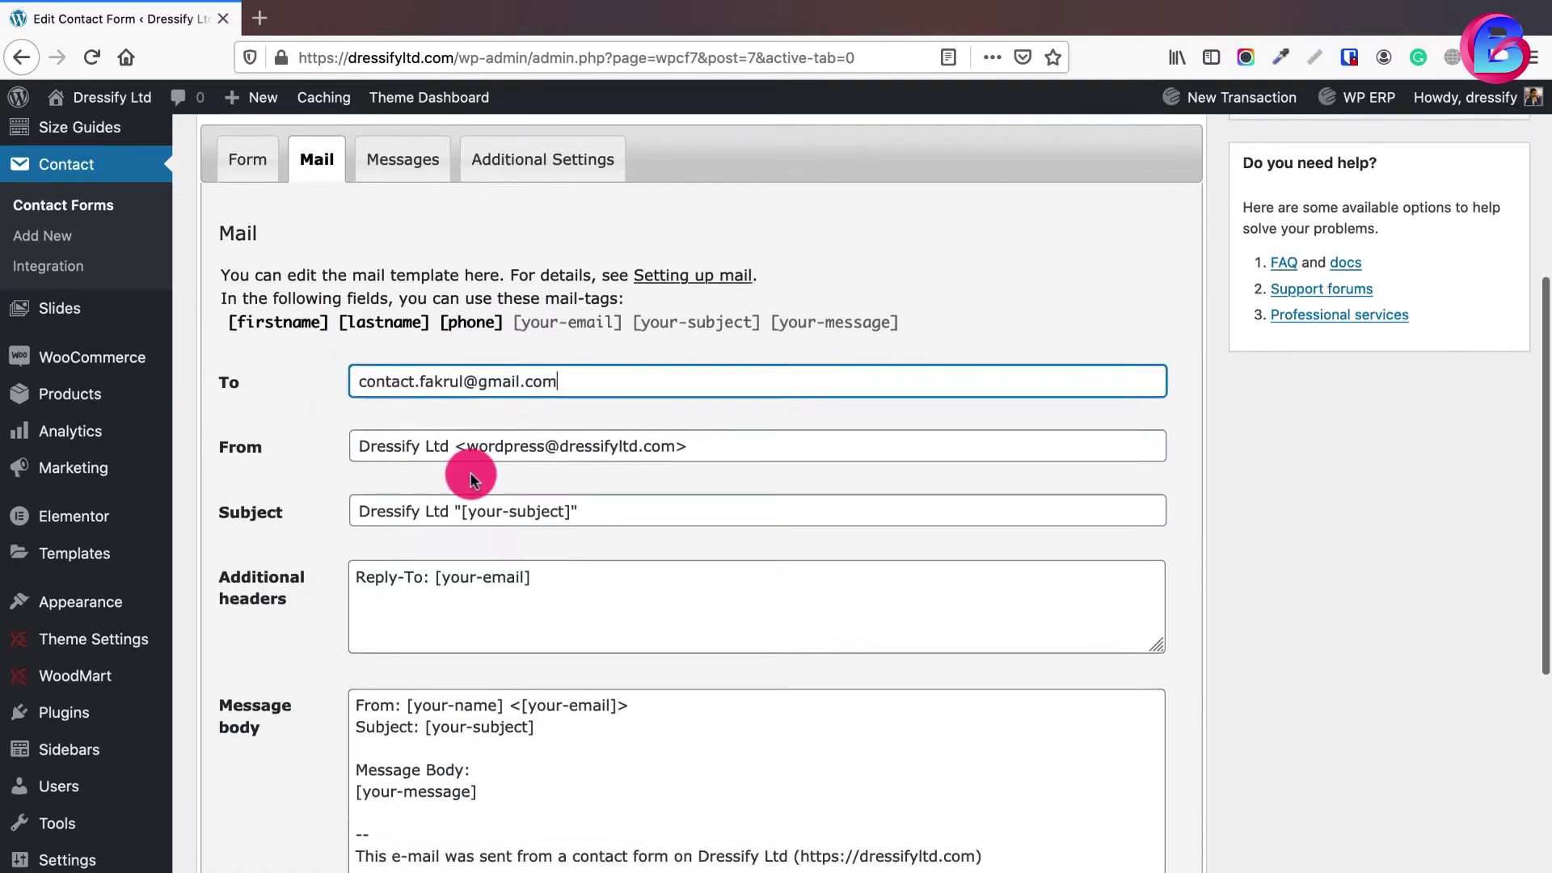
{"action": "left_click", "coordinate": [545, 449]}
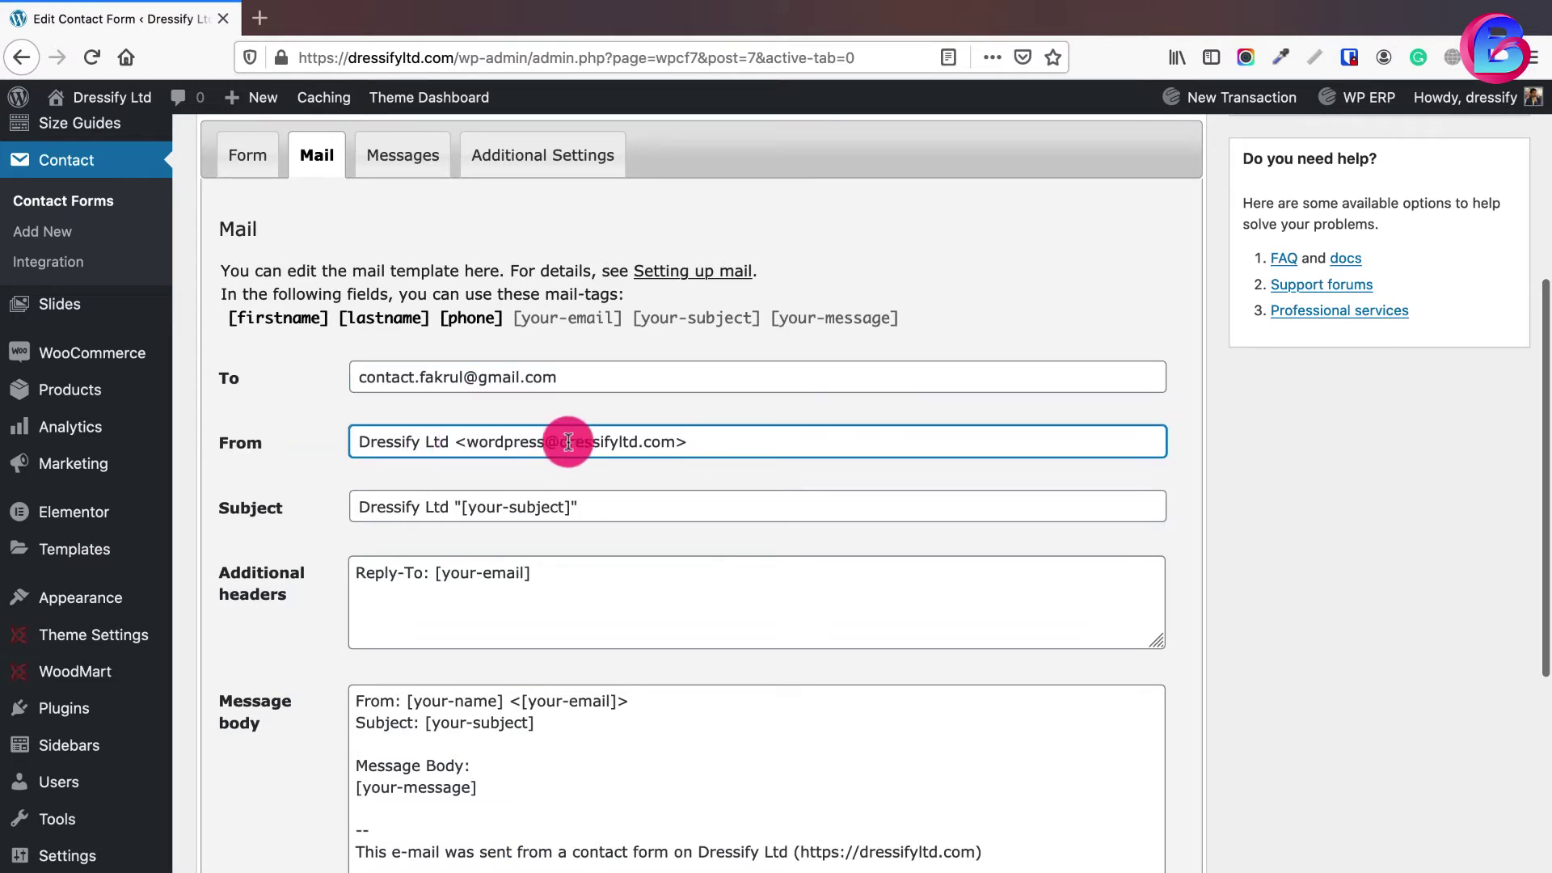
{"action": "left_click_drag", "start_coordinate": [569, 442], "coordinate": [652, 443]}
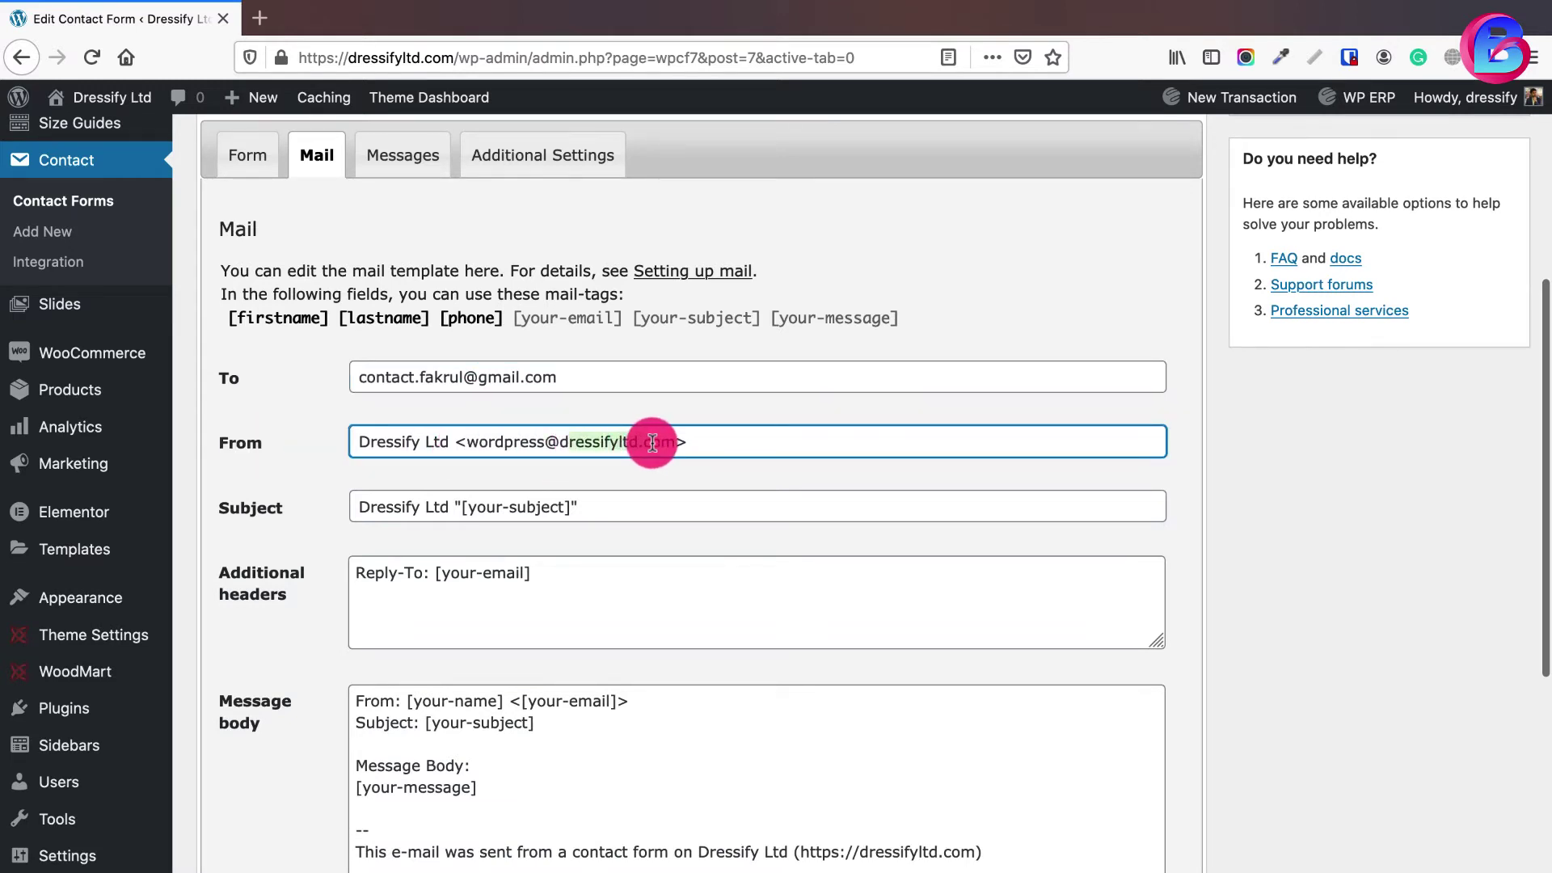
{"action": "double_click", "coordinate": [501, 442]}
{"action": "type", "text": "su"}
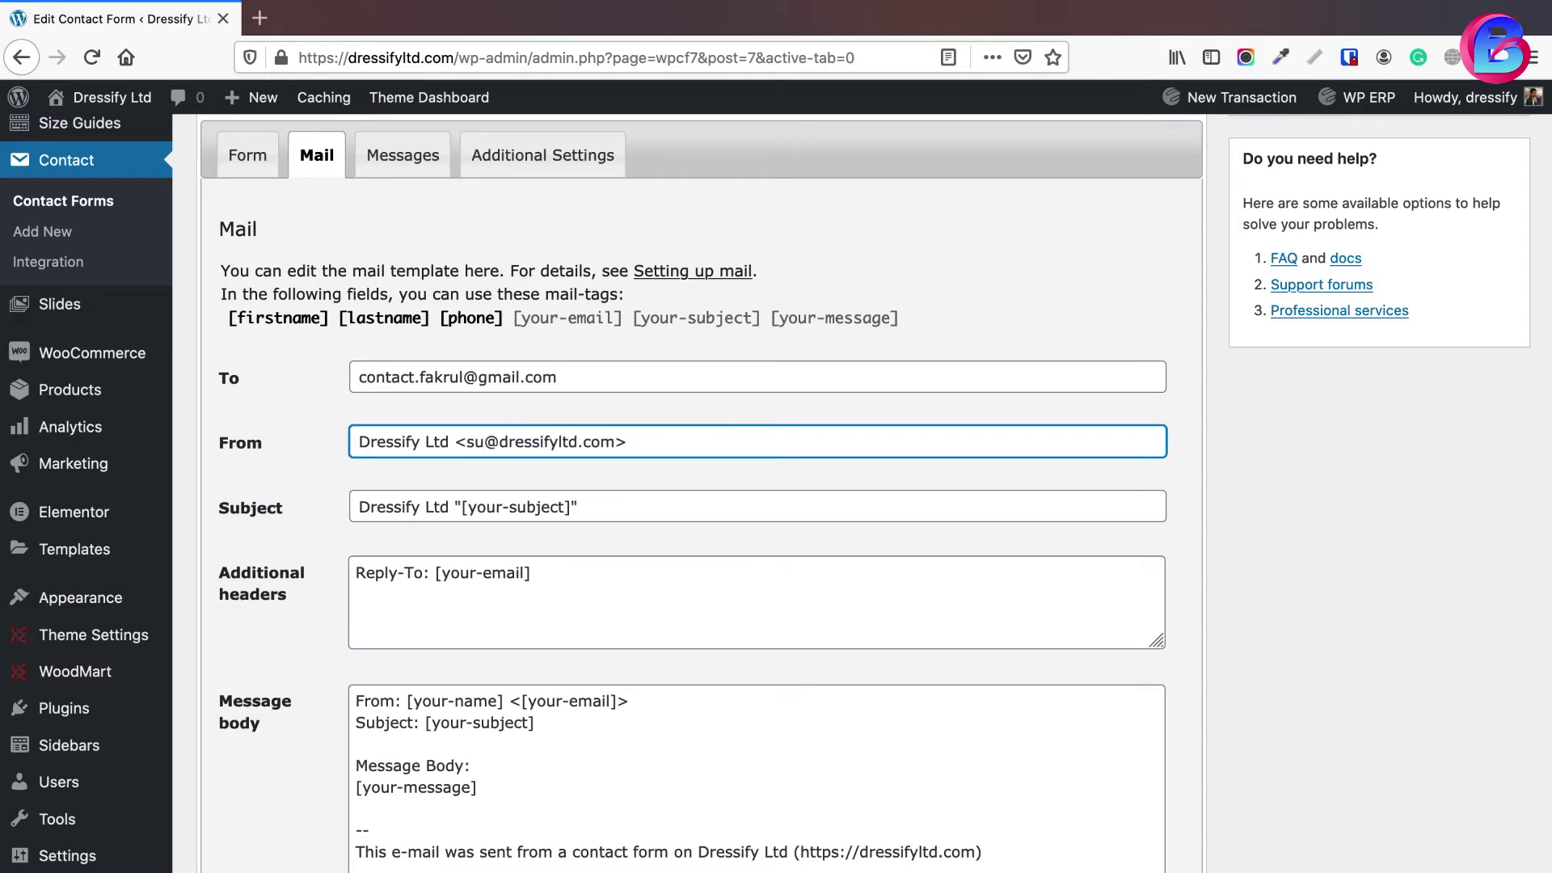
{"action": "type", "text": "pport"}
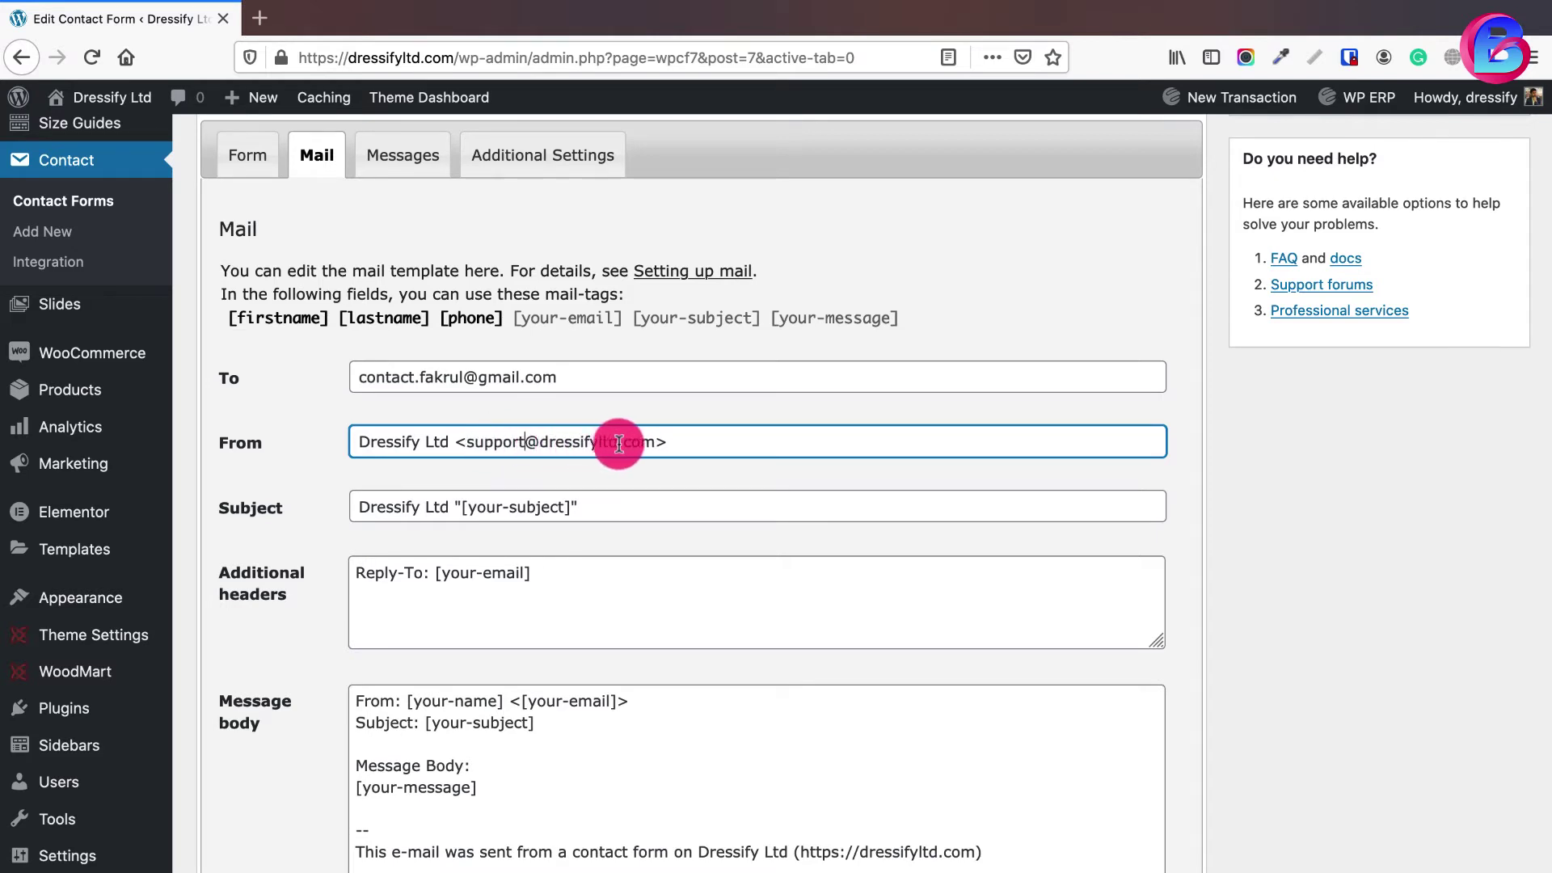
{"action": "left_click_drag", "start_coordinate": [450, 441], "coordinate": [347, 441]}
{"action": "left_click", "coordinate": [490, 442]}
{"action": "left_click", "coordinate": [483, 504]}
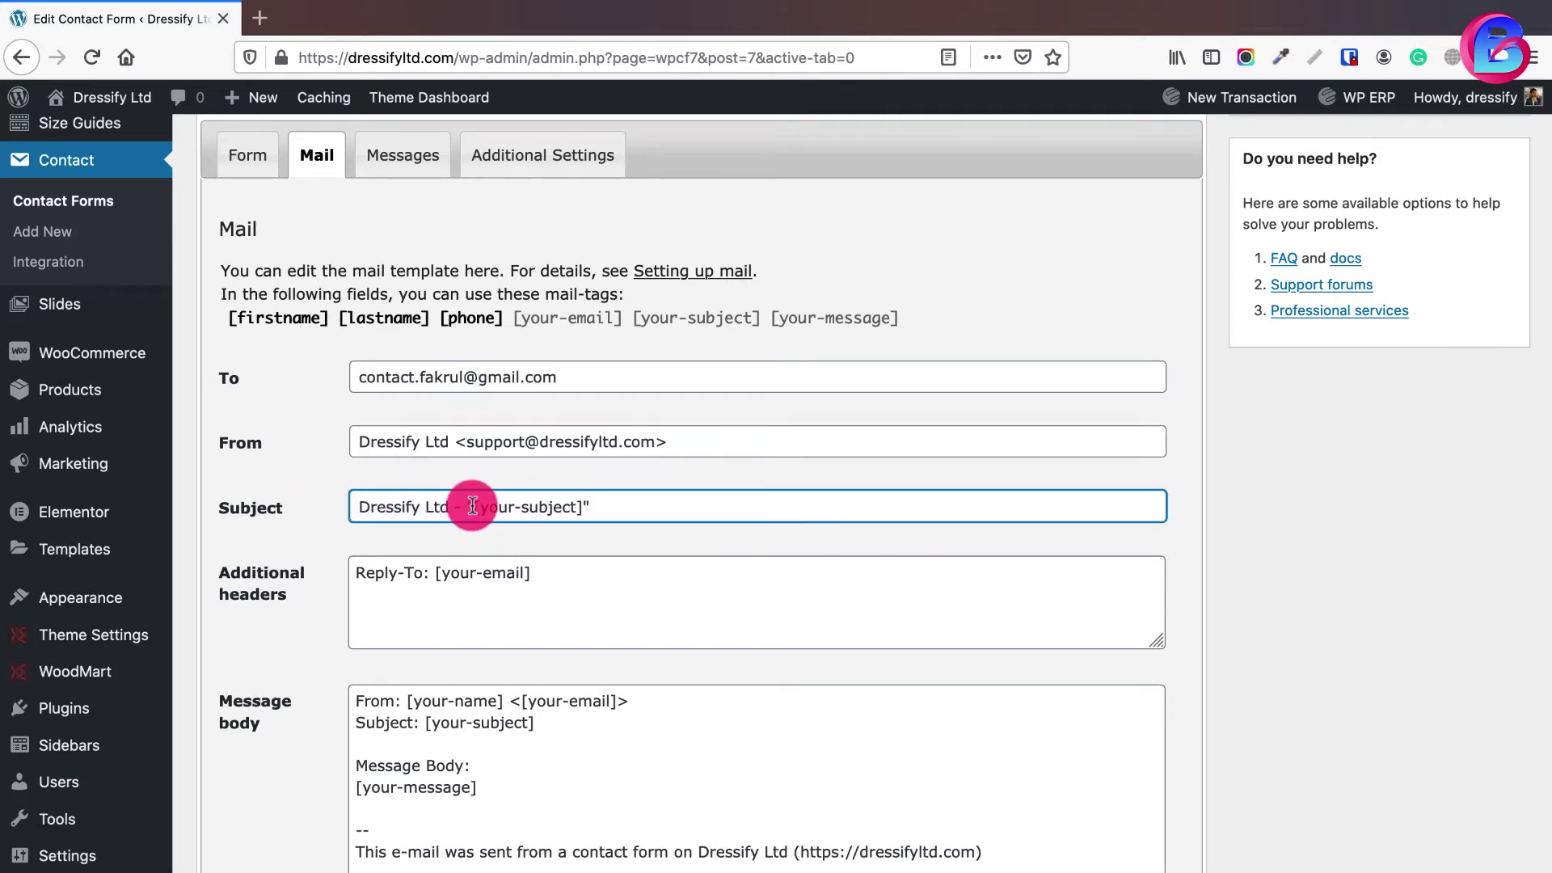
{"action": "left_click_drag", "start_coordinate": [473, 506], "coordinate": [590, 507]}
{"action": "left_click", "coordinate": [245, 167]}
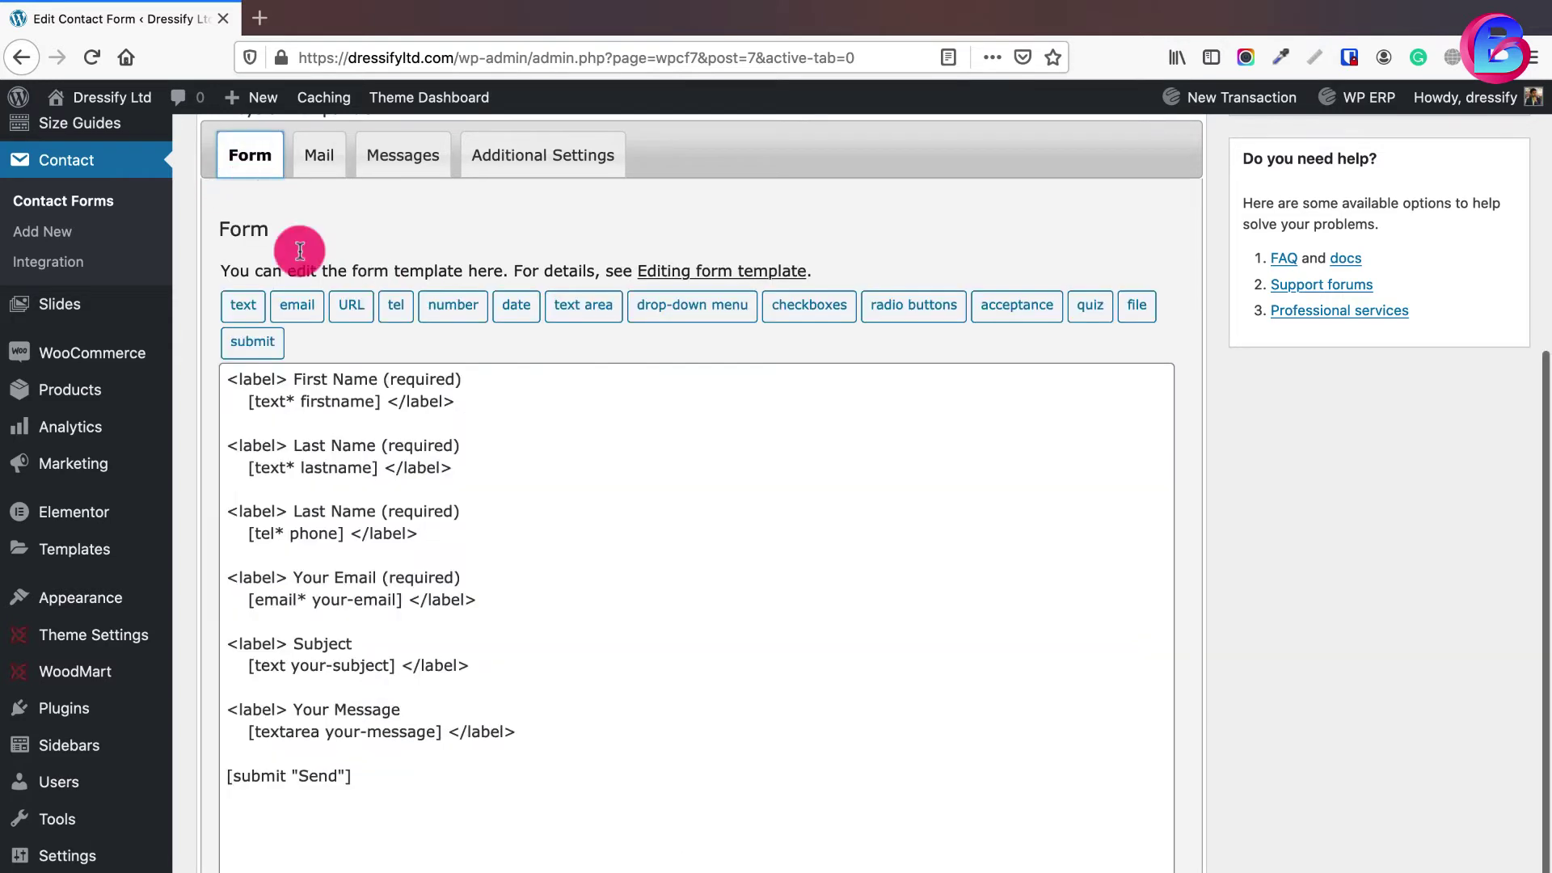
{"action": "scroll", "coordinate": [416, 582], "scroll_direction": "down", "scroll_amount": 1}
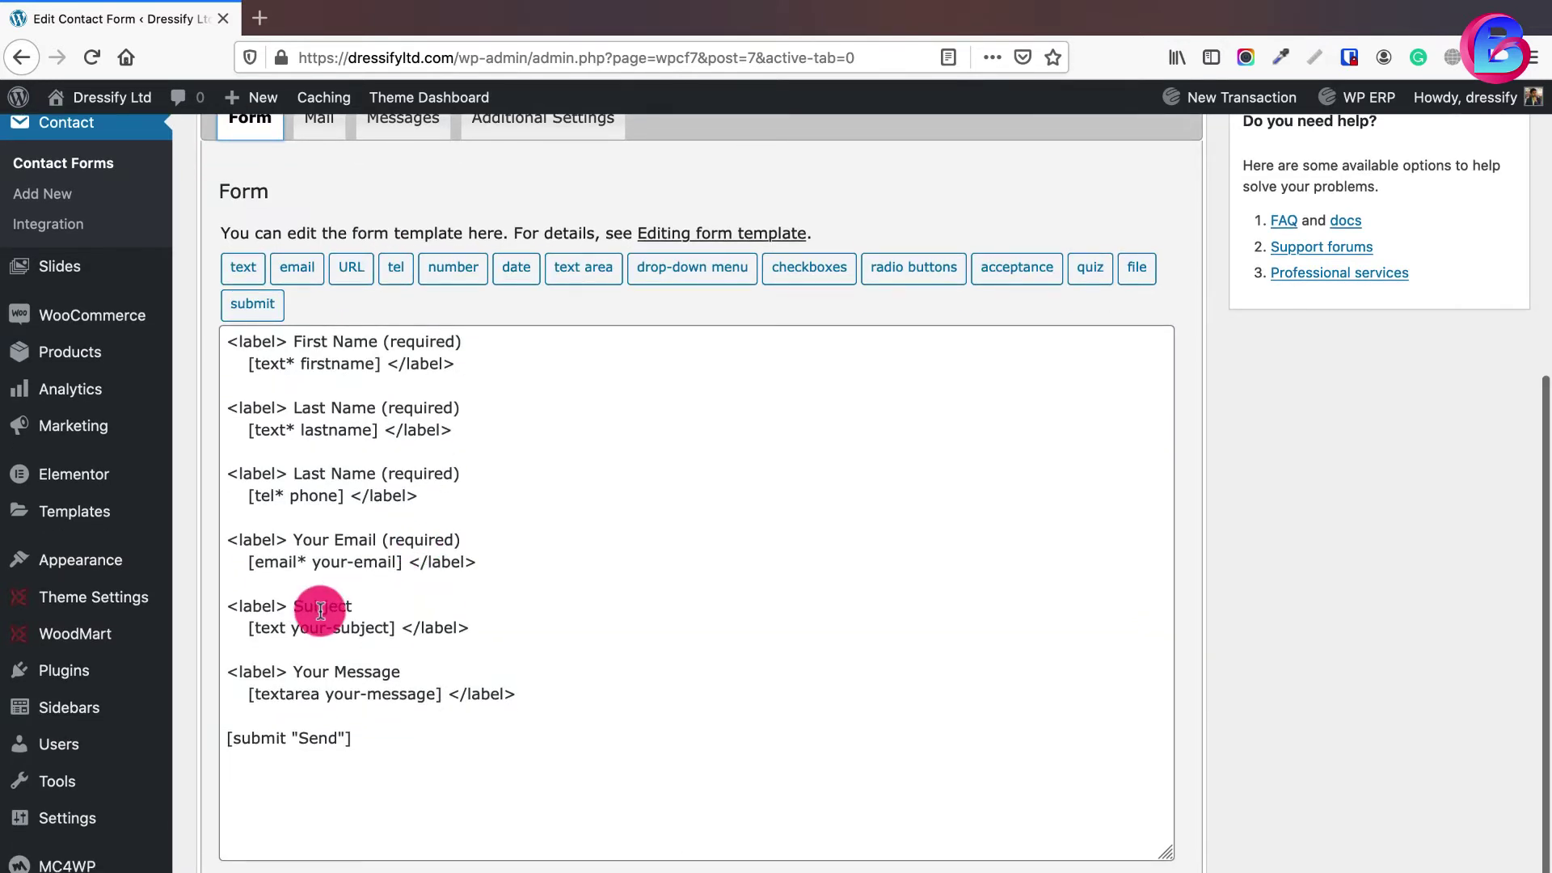
{"action": "left_click_drag", "start_coordinate": [292, 627], "coordinate": [394, 628]}
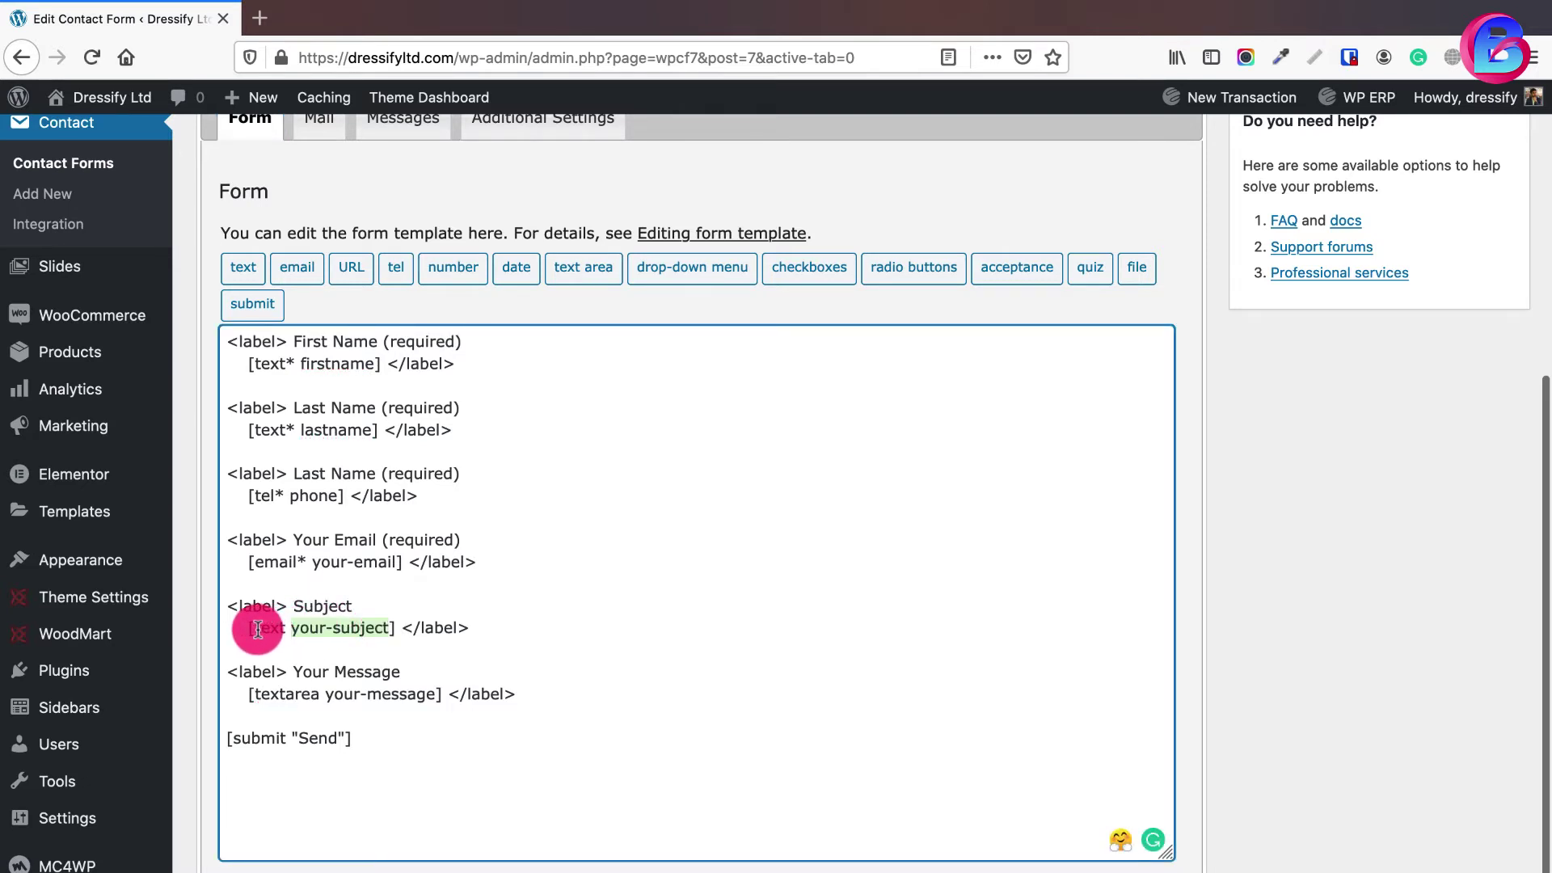
{"action": "left_click", "coordinate": [316, 122]}
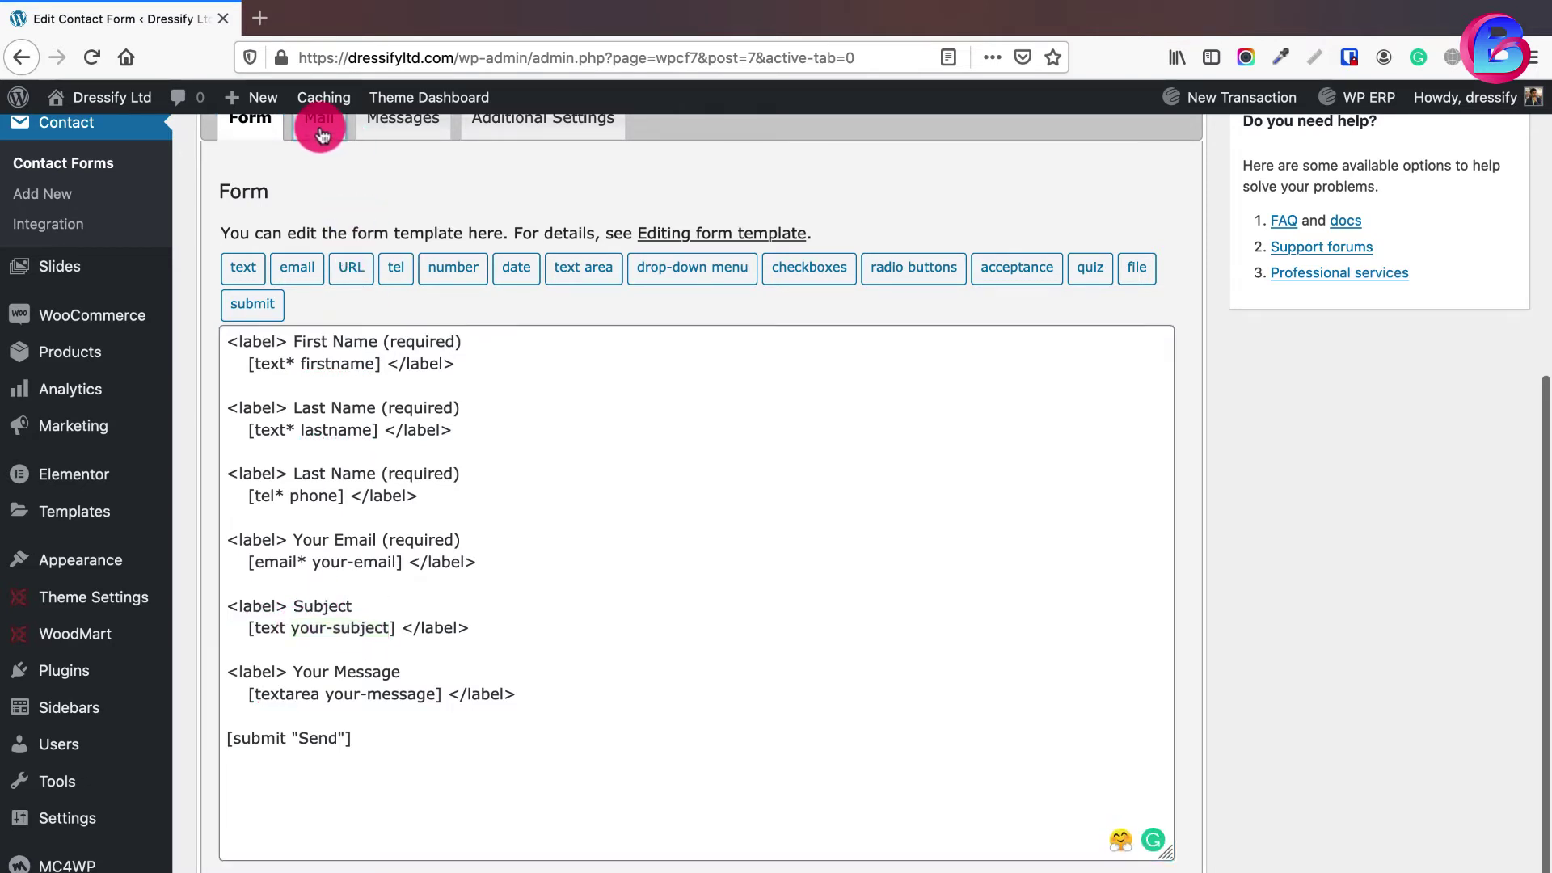
{"action": "left_click_drag", "start_coordinate": [472, 470], "coordinate": [581, 469]}
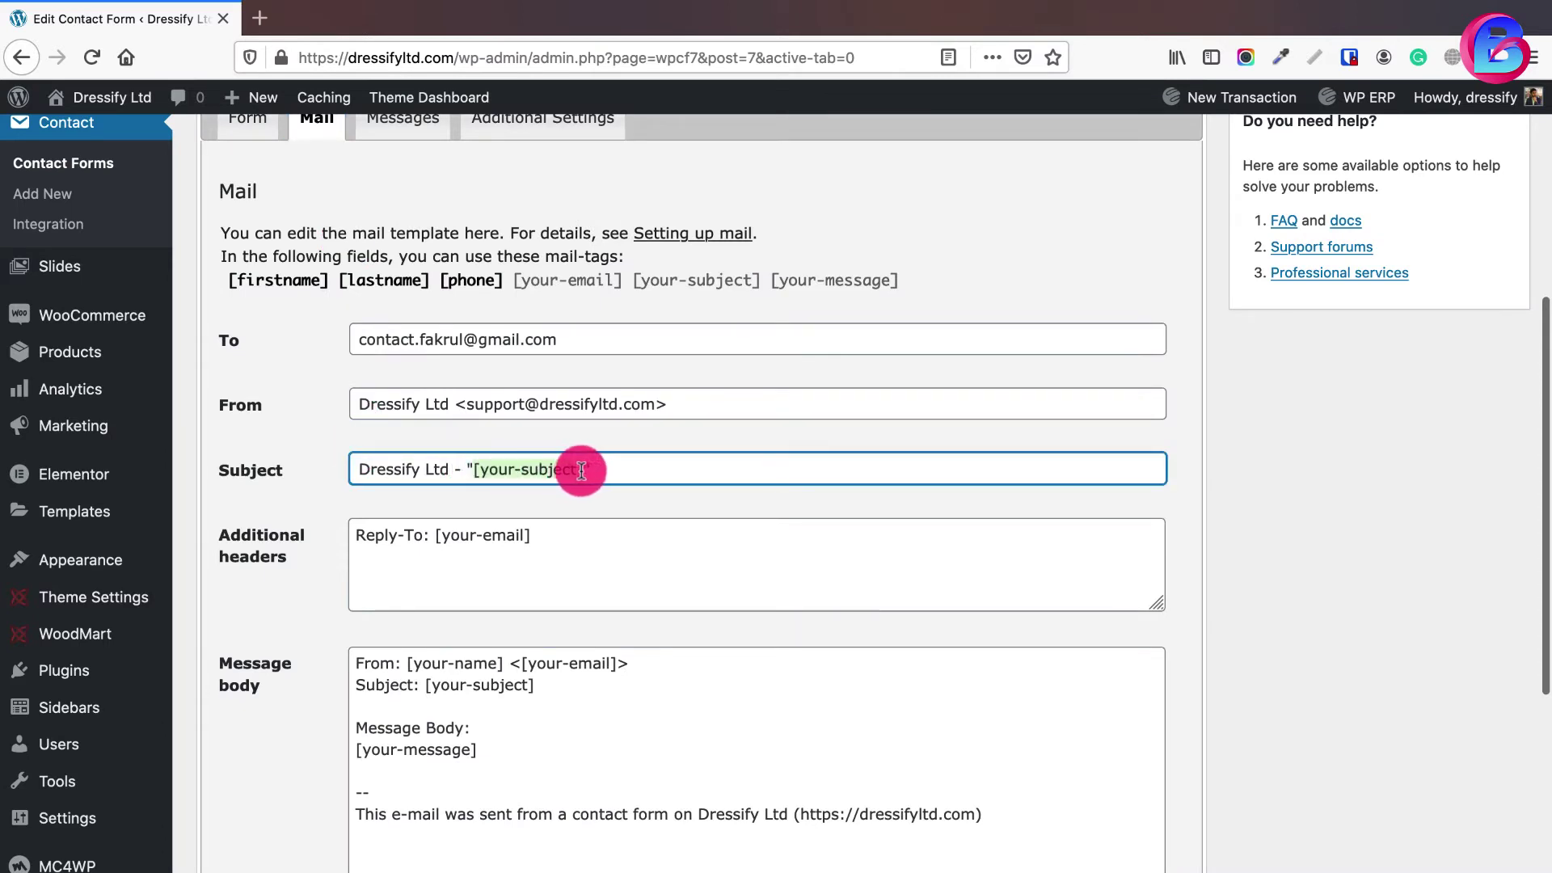
{"action": "left_click", "coordinate": [478, 537]}
{"action": "left_click", "coordinate": [239, 126]}
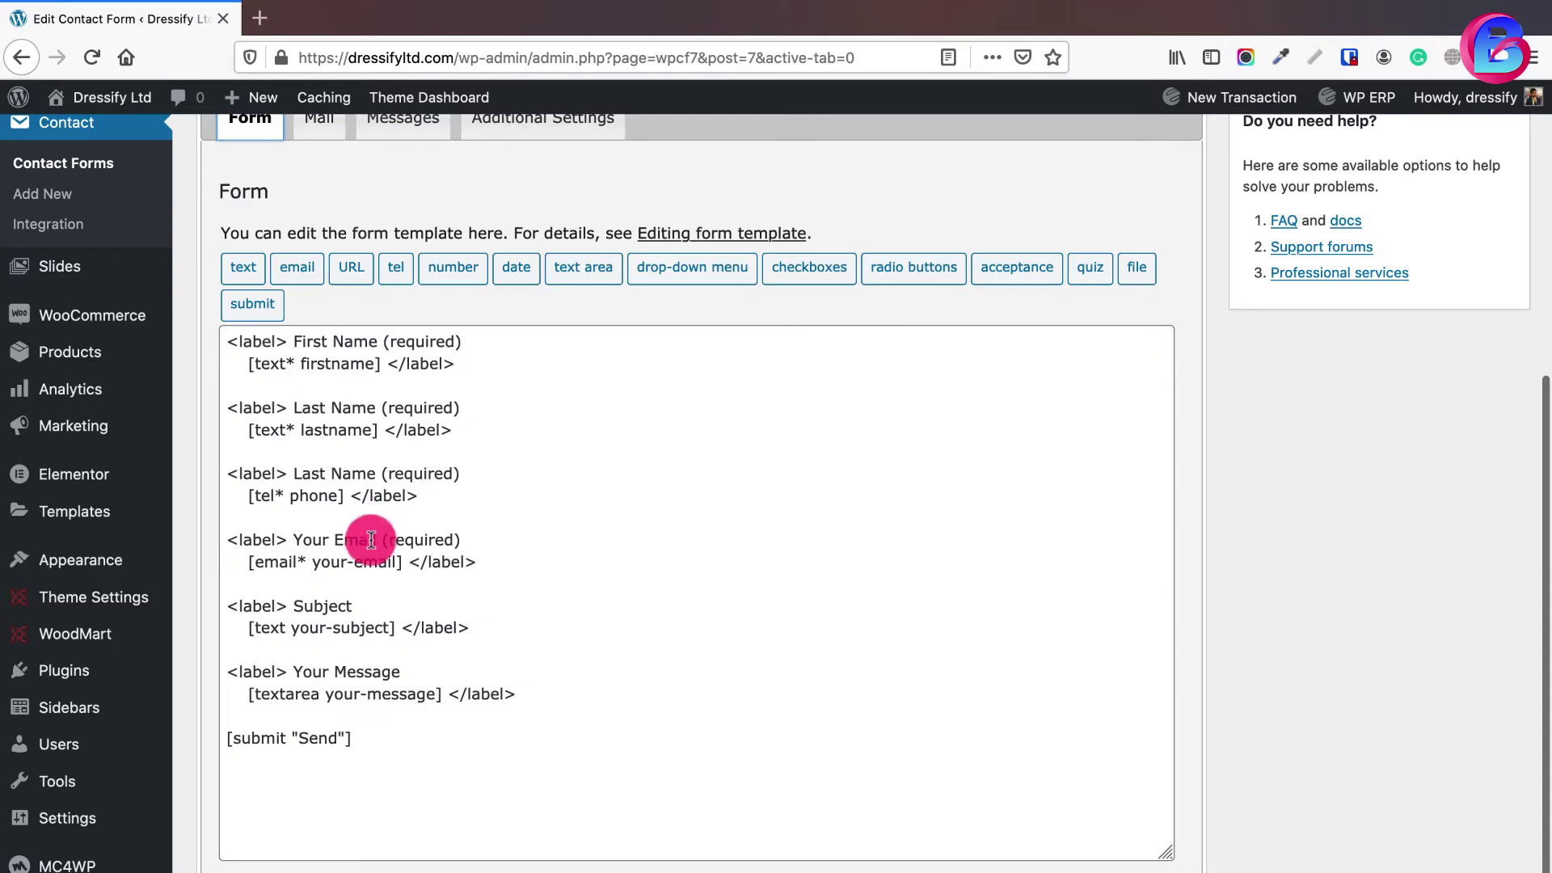
{"action": "left_click_drag", "start_coordinate": [313, 557], "coordinate": [398, 557]}
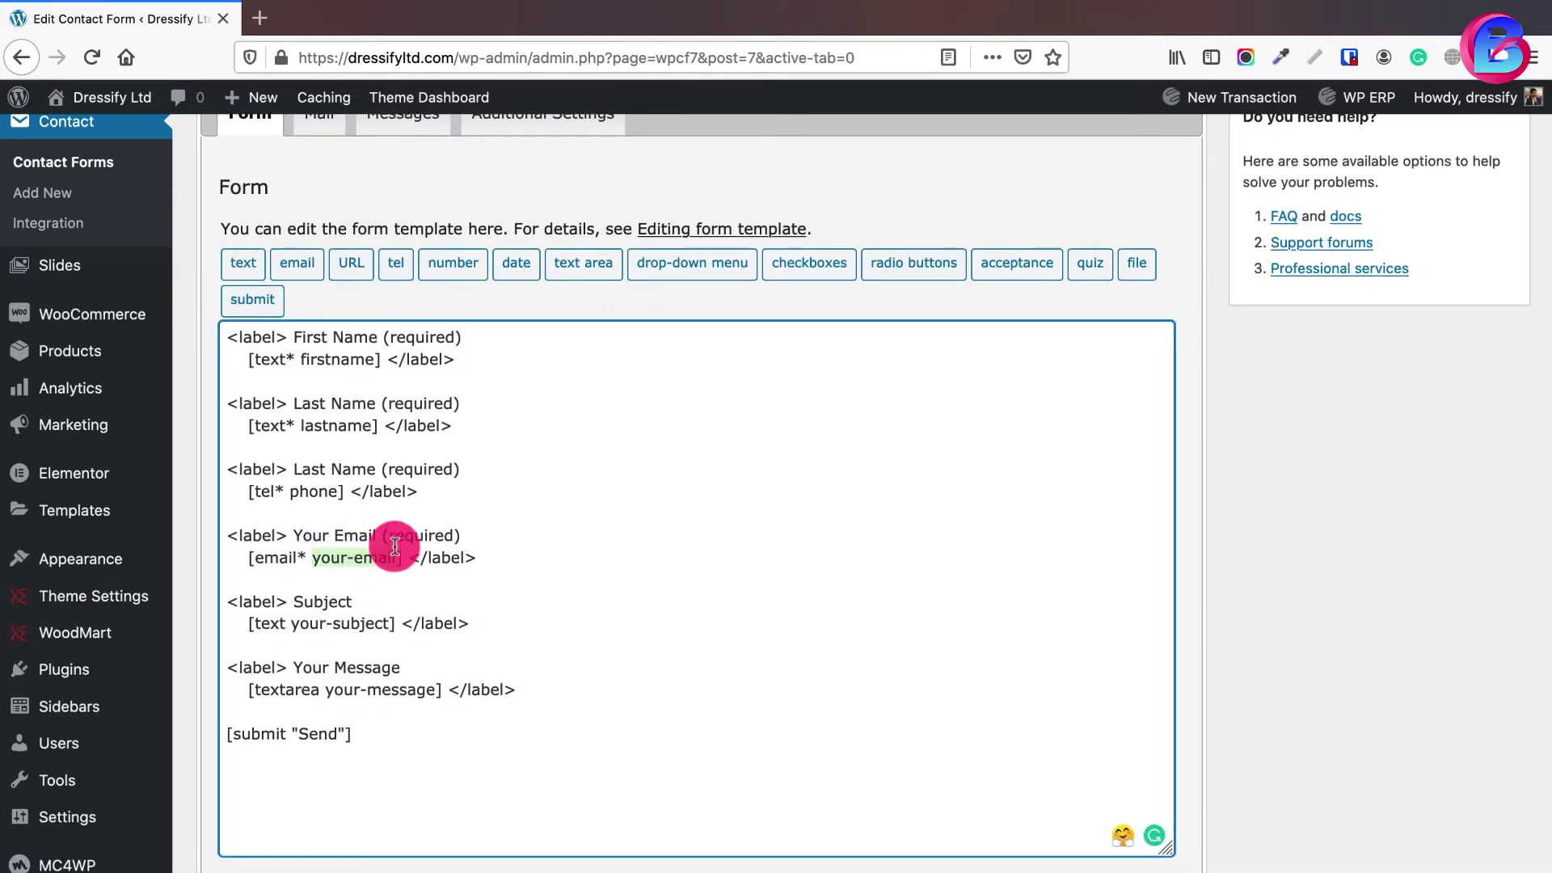
{"action": "scroll", "coordinate": [391, 485], "scroll_direction": "up", "scroll_amount": 1}
{"action": "left_click", "coordinate": [317, 142]}
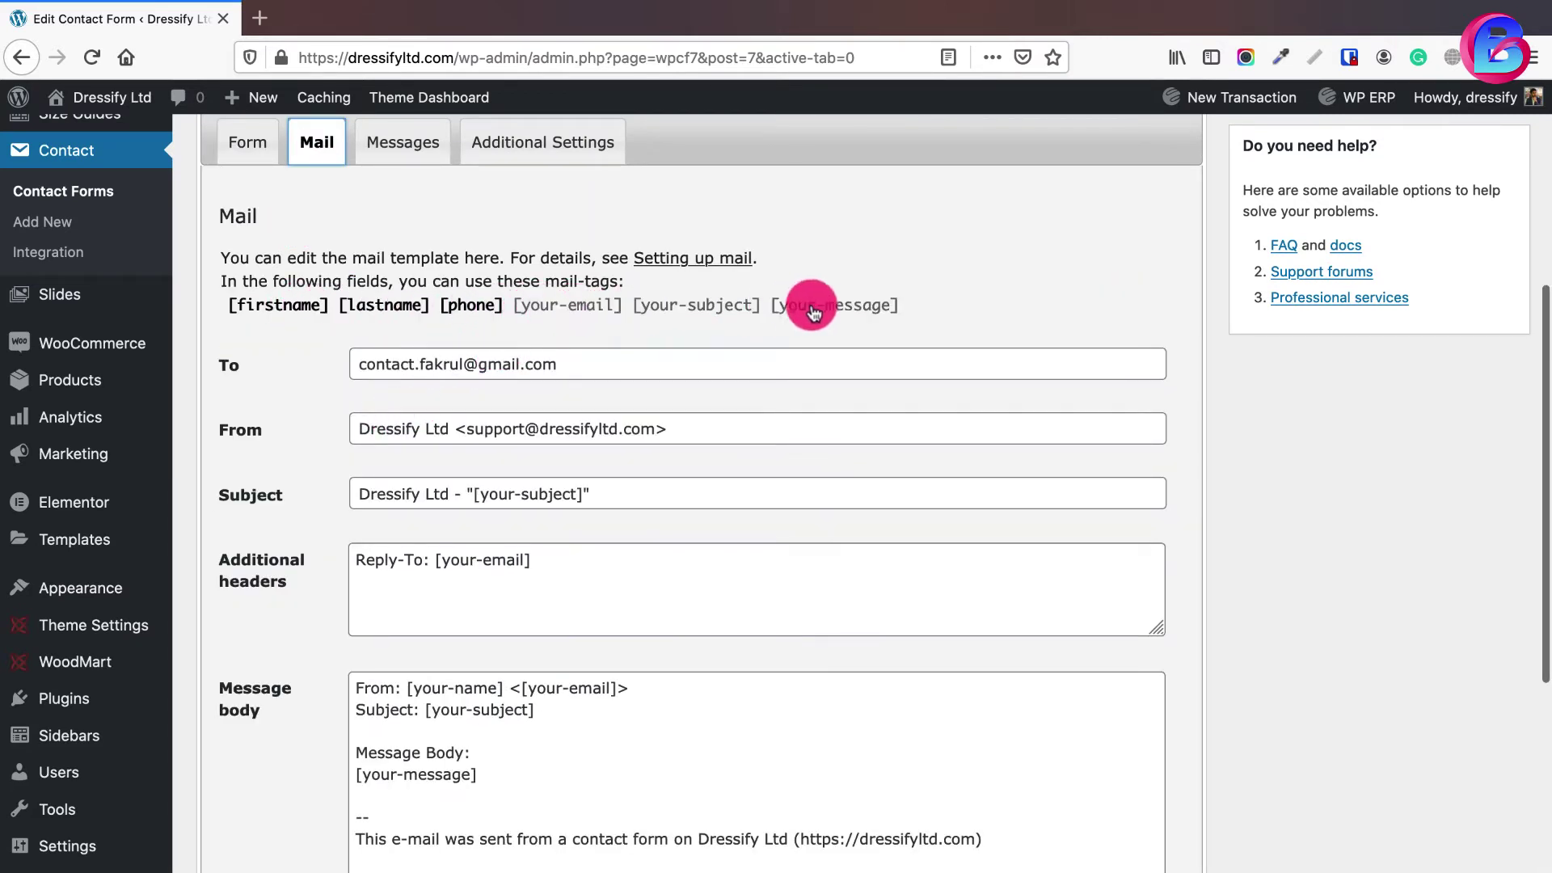
{"action": "left_click", "coordinate": [565, 305]}
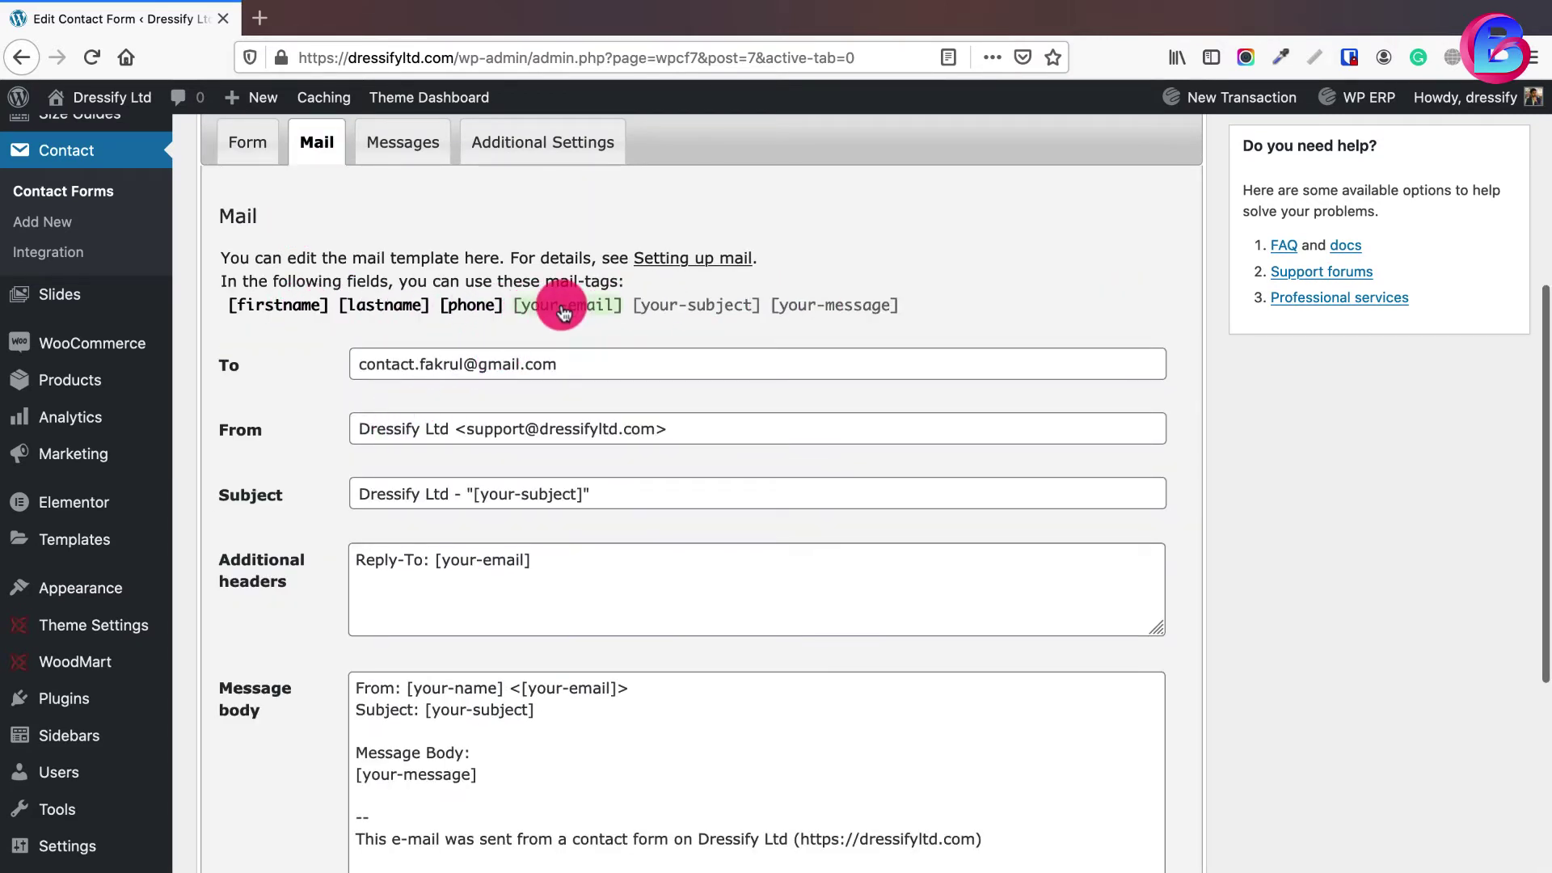
{"action": "left_click", "coordinate": [436, 559]}
{"action": "left_click", "coordinate": [485, 609]}
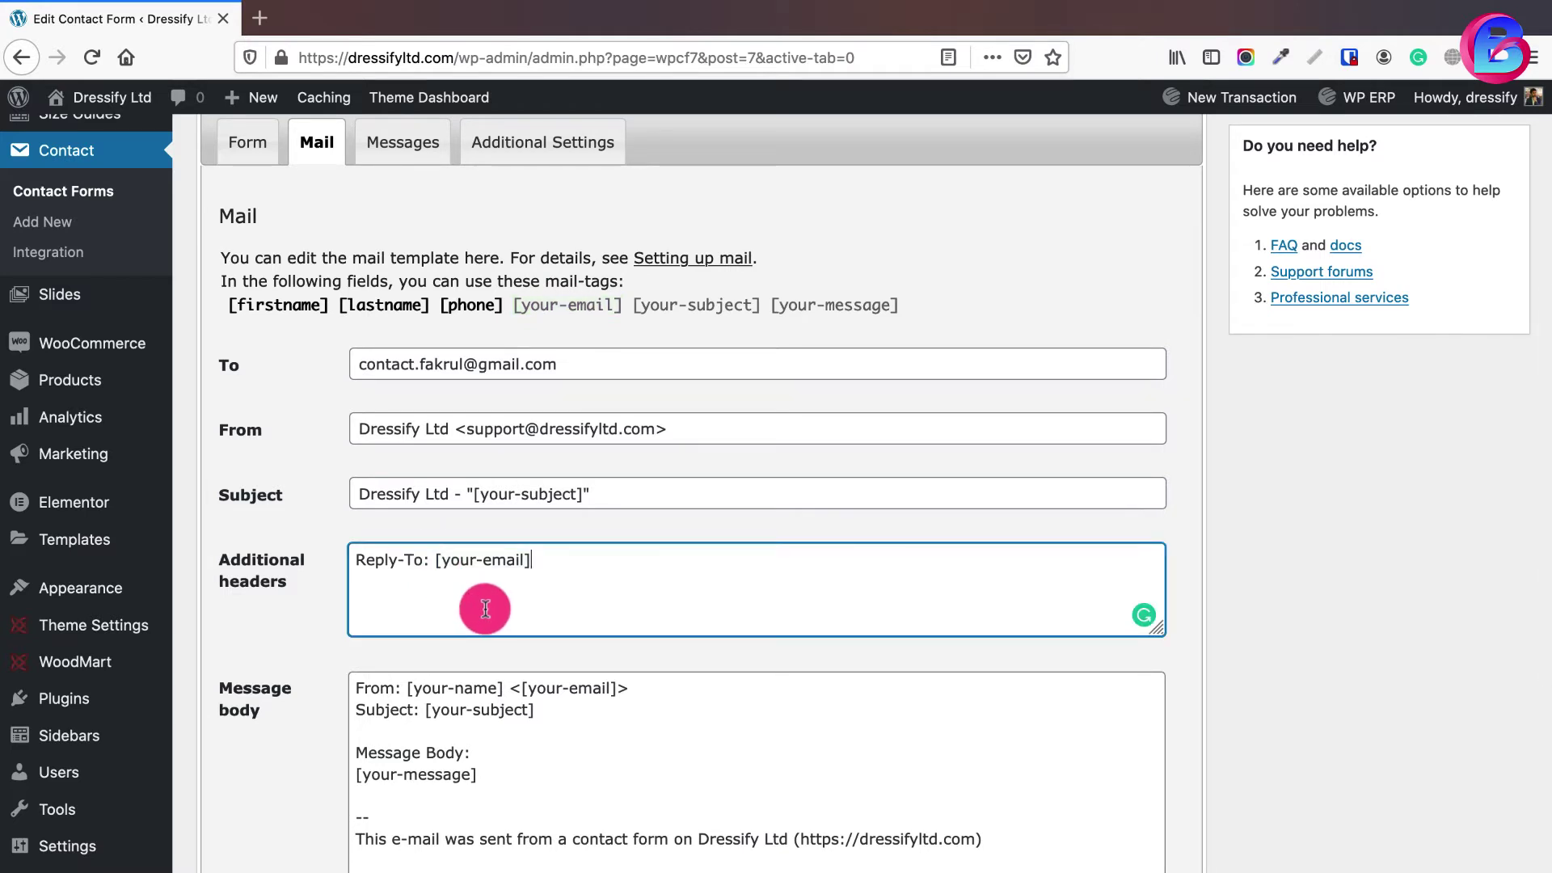
- Replace the mail body with lines for [firstname], [phone], [your-email] and [your-subject]
{"action": "scroll", "coordinate": [485, 609], "scroll_direction": "down", "scroll_amount": 3}
{"action": "left_click", "coordinate": [485, 633]}
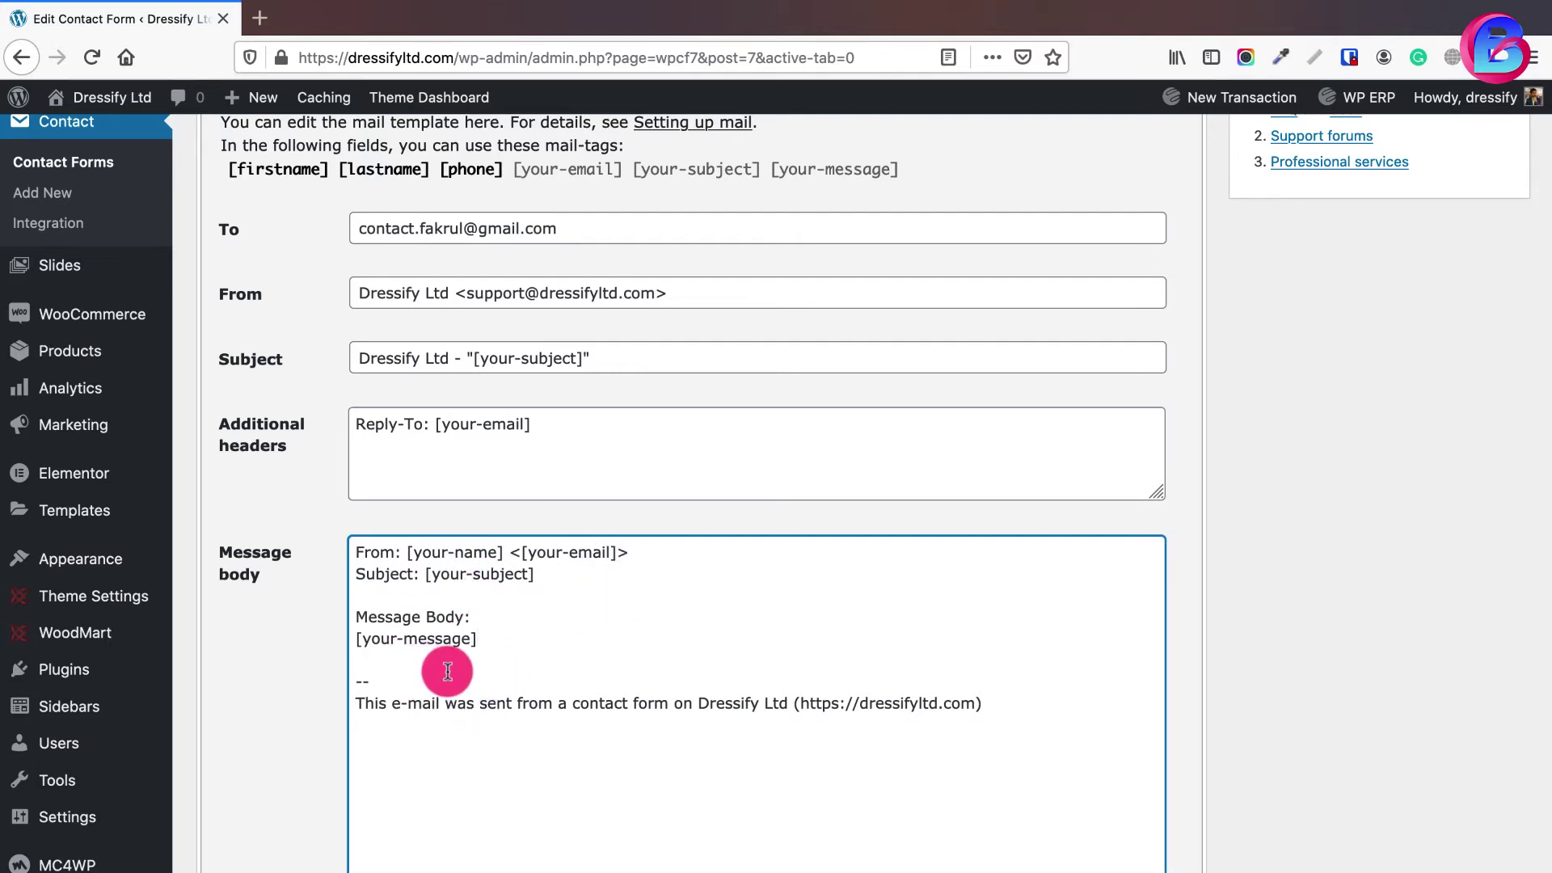
{"action": "key", "text": "ctrl+a"}
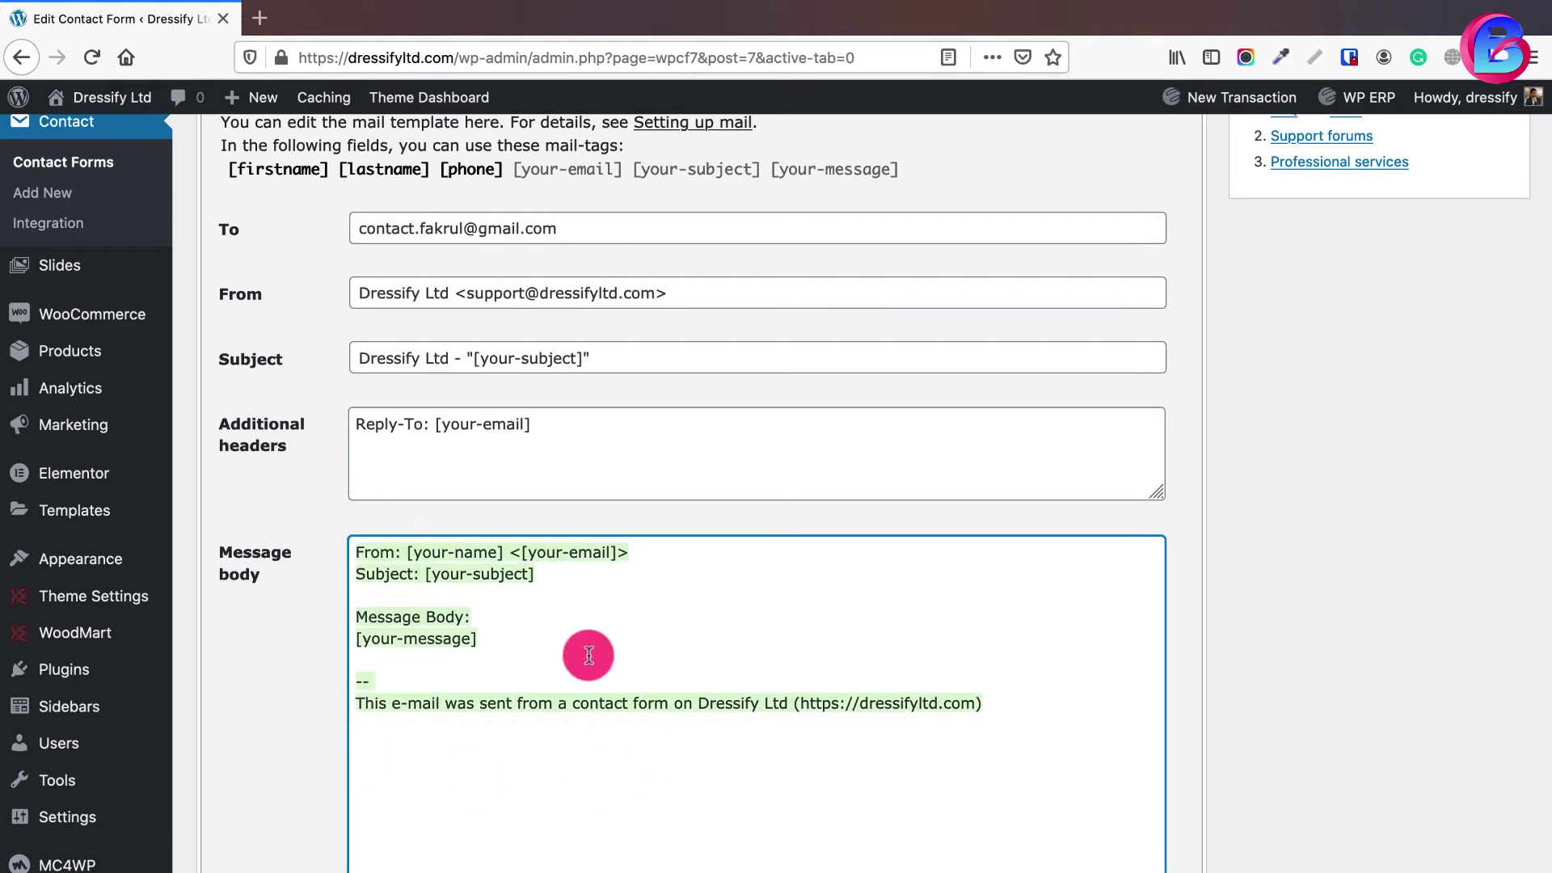
{"action": "key", "text": "BackSpace"}
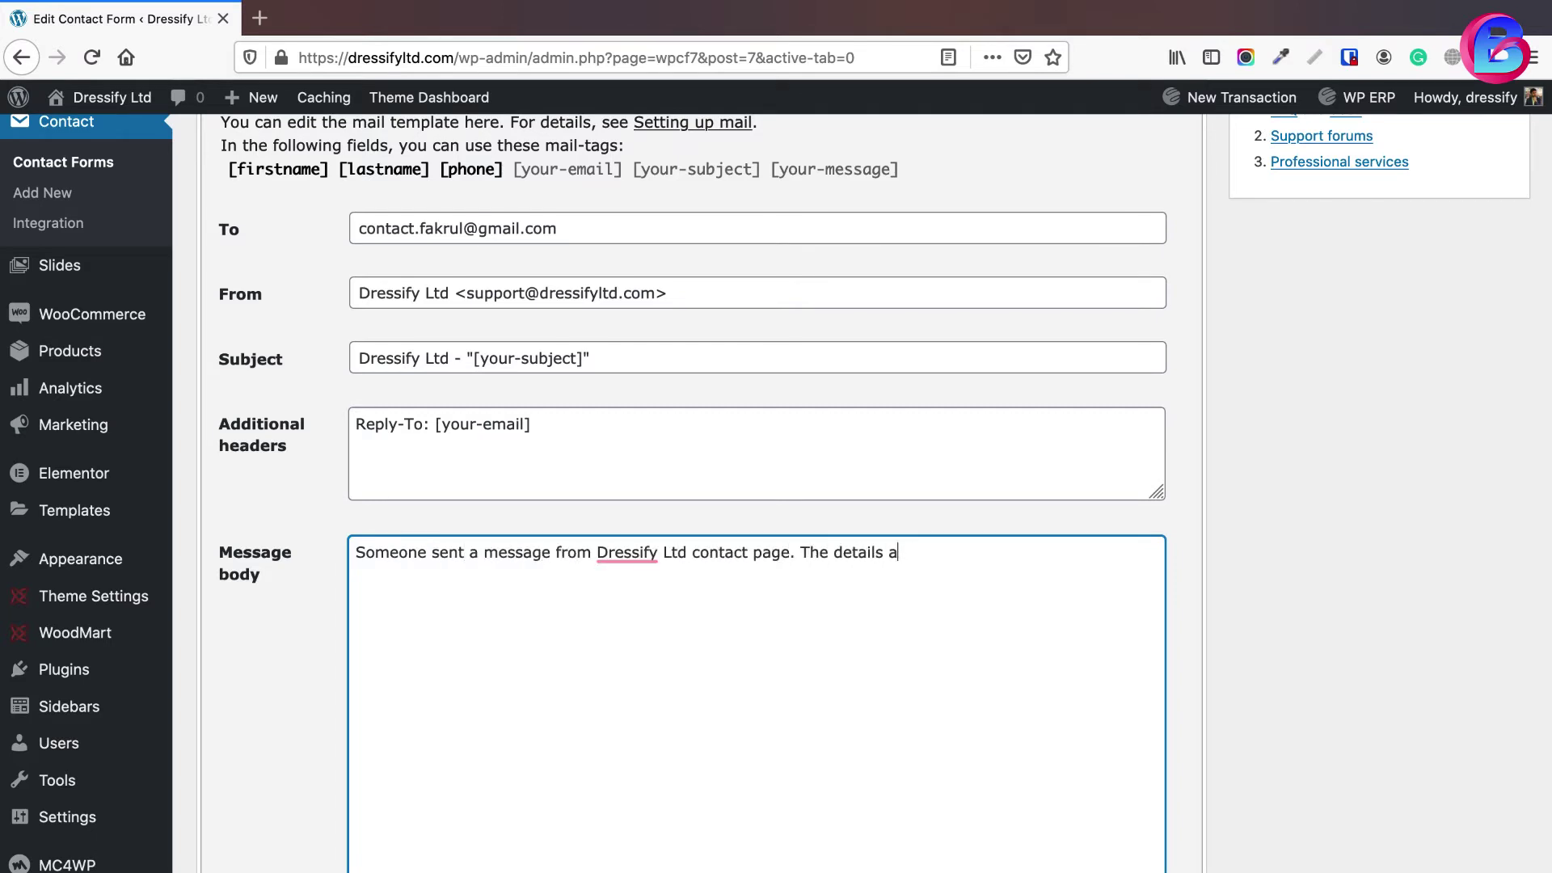
{"action": "key", "text": "BackSpace"}
{"action": "key", "text": "BackSpace"}
{"action": "key", "text": "BackSpace"}
{"action": "key", "text": "BackSpace"}
{"action": "key", "text": "BackSpace"}
{"action": "key", "text": "BackSpace"}
{"action": "key", "text": "BackSpace"}
{"action": "key", "text": "BackSpace"}
{"action": "key", "text": "BackSpace"}
{"action": "key", "text": "BackSpace"}
{"action": "key", "text": "BackSpace"}
{"action": "key", "text": "BackSpace"}
{"action": "key", "text": "BackSpace"}
{"action": "key", "text": "BackSpace"}
{"action": "key", "text": "BackSpace"}
{"action": "key", "text": "BackSpace"}
{"action": "key", "text": "BackSpace"}
{"action": "key", "text": "BackSpace"}
{"action": "key", "text": "BackSpace"}
{"action": "key", "text": "BackSpace"}
{"action": "key", "text": "Return"}
{"action": "key", "text": "Return"}
{"action": "type", "text": "First Name: [firstname]"}
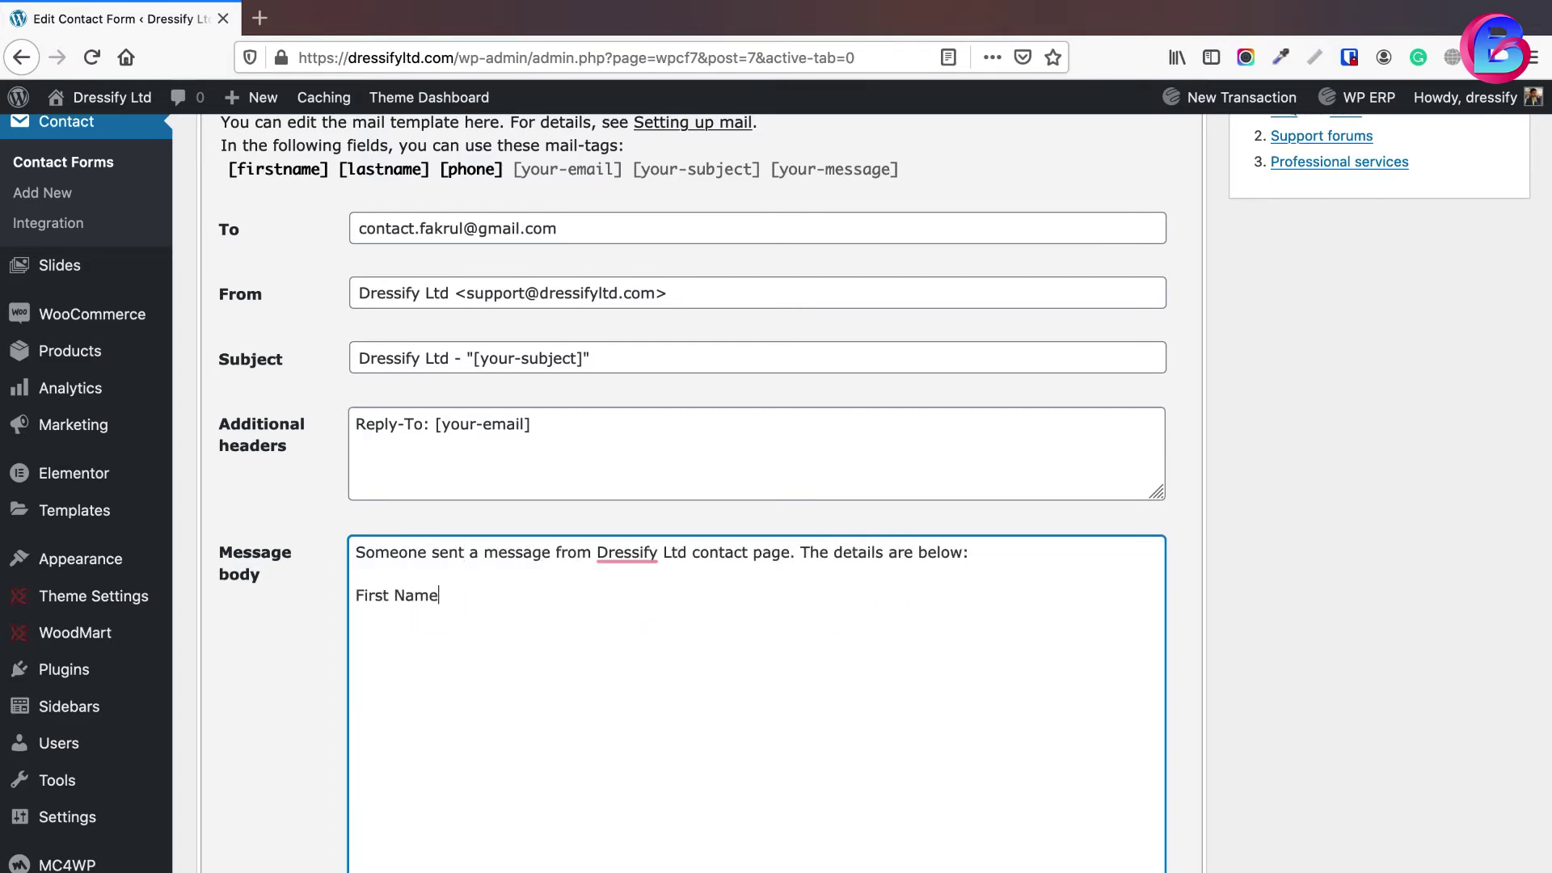
{"action": "key", "text": "Return"}
{"action": "type", "text": "L"}
{"action": "type", "text": "Phone: [phone]"}
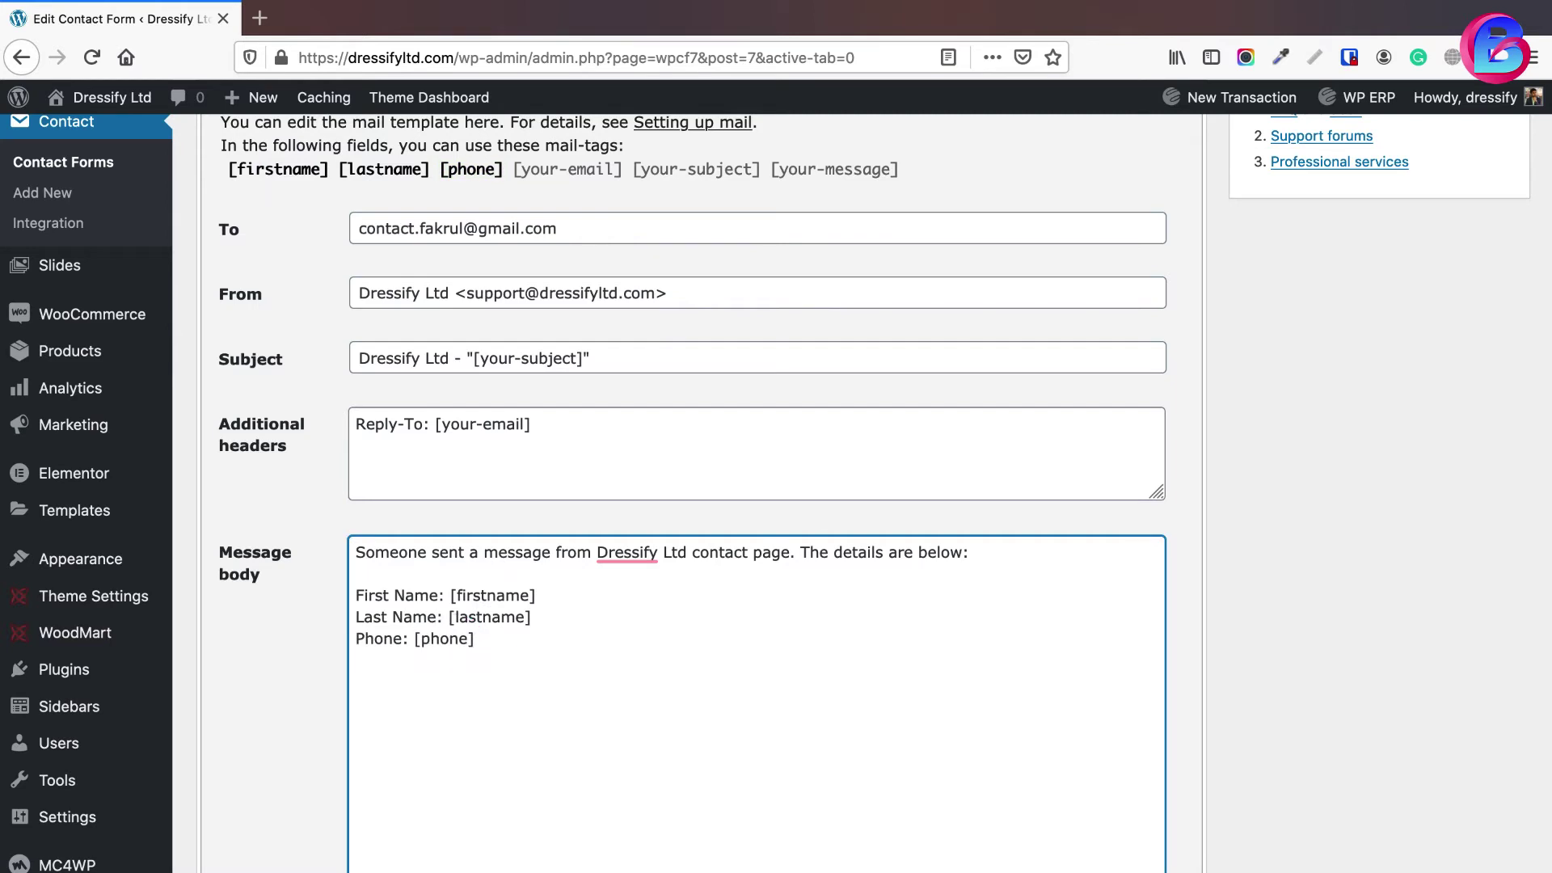
{"action": "key", "text": "Return"}
{"action": "type", "text": "Email: [your-email]"}
{"action": "key", "text": "Up"}
{"action": "key", "text": "Up"}
{"action": "key", "text": "Up"}
{"action": "key", "text": "Up"}
{"action": "key", "text": "Return"}
{"action": "type", "text": "Subject: [your-subject]"}
{"action": "key", "text": "Return"}
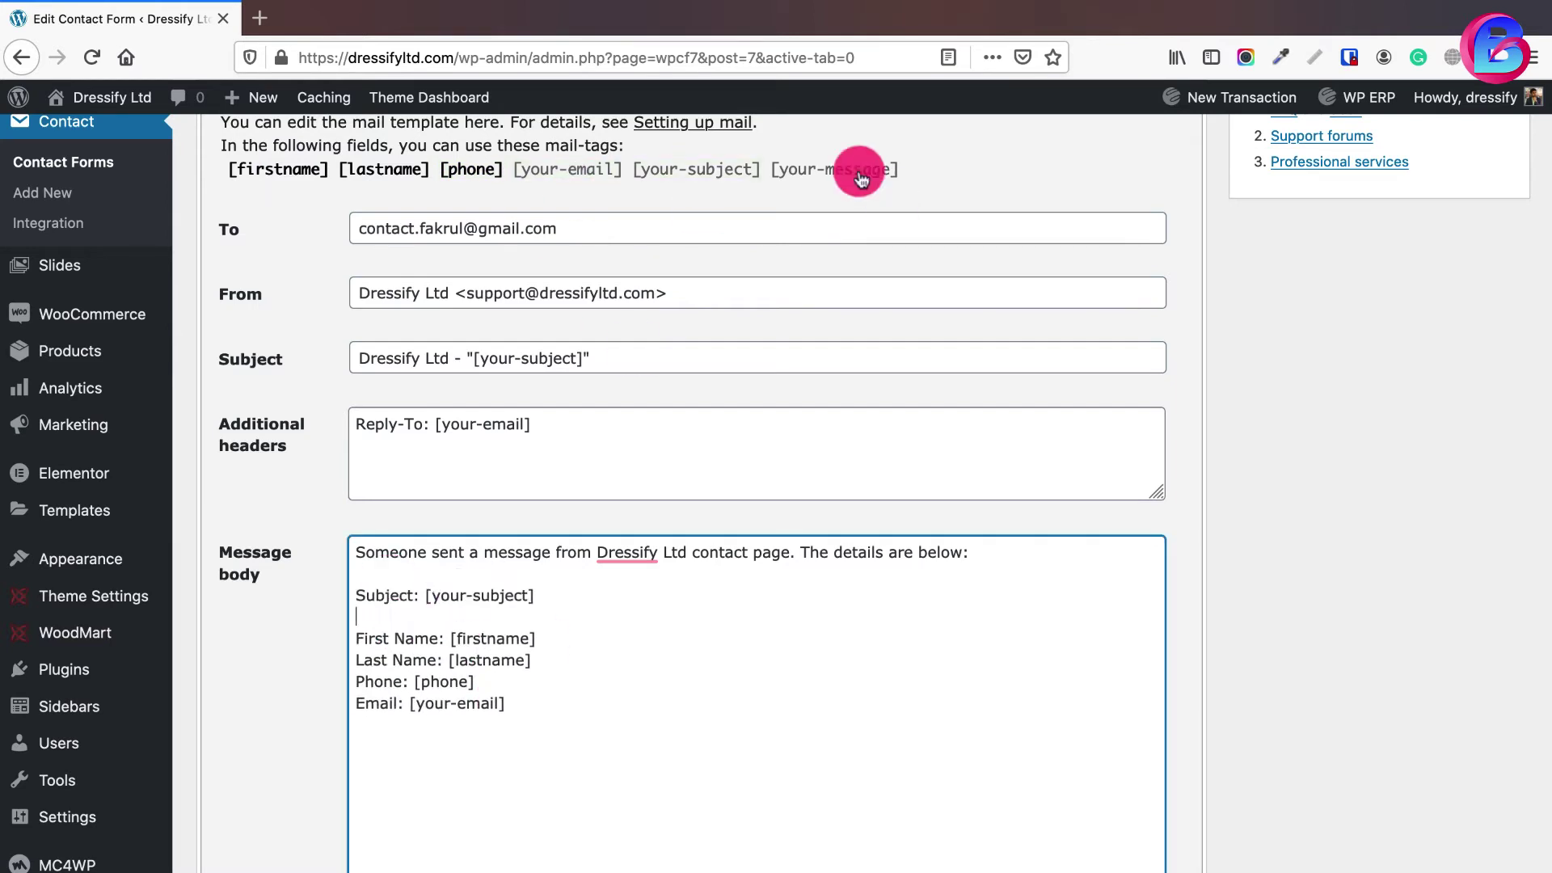
- Add the [your-message] tag and relabel the body lines 'Name:' and 'Message:'
{"action": "left_click", "coordinate": [859, 168]}
{"action": "key", "text": "ctrl+c"}
{"action": "left_click", "coordinate": [547, 663]}
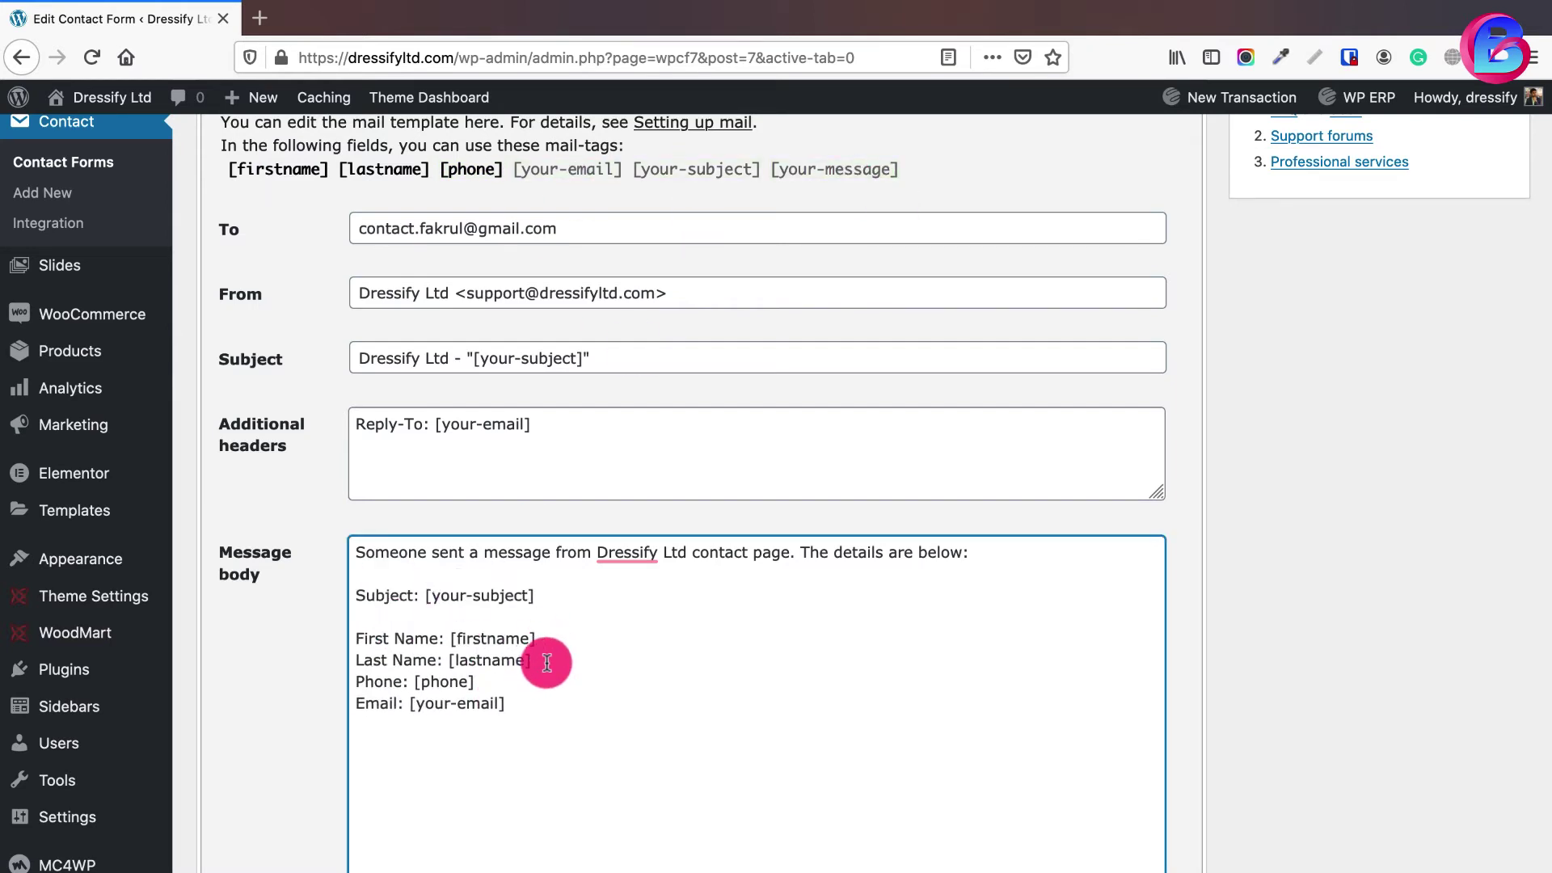
{"action": "key", "text": "Return"}
{"action": "key", "text": "ctrl+v"}
{"action": "key", "text": "Up"}
{"action": "key", "text": "Up"}
{"action": "key", "text": "Home"}
{"action": "key", "text": "Delete"}
{"action": "key", "text": "Delete"}
{"action": "key", "text": "Delete"}
{"action": "key", "text": "Delete"}
{"action": "key", "text": "Delete"}
{"action": "key", "text": "Delete"}
{"action": "key", "text": "Delete"}
{"action": "key", "text": "Delete"}
{"action": "key", "text": "Delete"}
{"action": "key", "text": "Delete"}
{"action": "key", "text": "Delete"}
{"action": "key", "text": "Delete"}
{"action": "type", "text": "Name:"}
{"action": "key", "text": "End"}
{"action": "key", "text": "Delete"}
{"action": "key", "text": "Delete"}
{"action": "key", "text": "Delete"}
{"action": "key", "text": "Delete"}
{"action": "key", "text": "Delete"}
{"action": "key", "text": "Delete"}
{"action": "key", "text": "Delete"}
{"action": "key", "text": "Delete"}
{"action": "key", "text": "Delete"}
{"action": "key", "text": "Delete"}
{"action": "key", "text": "Delete"}
{"action": "key", "text": "Down"}
{"action": "key", "text": "Home"}
{"action": "type", "text": "Me"}
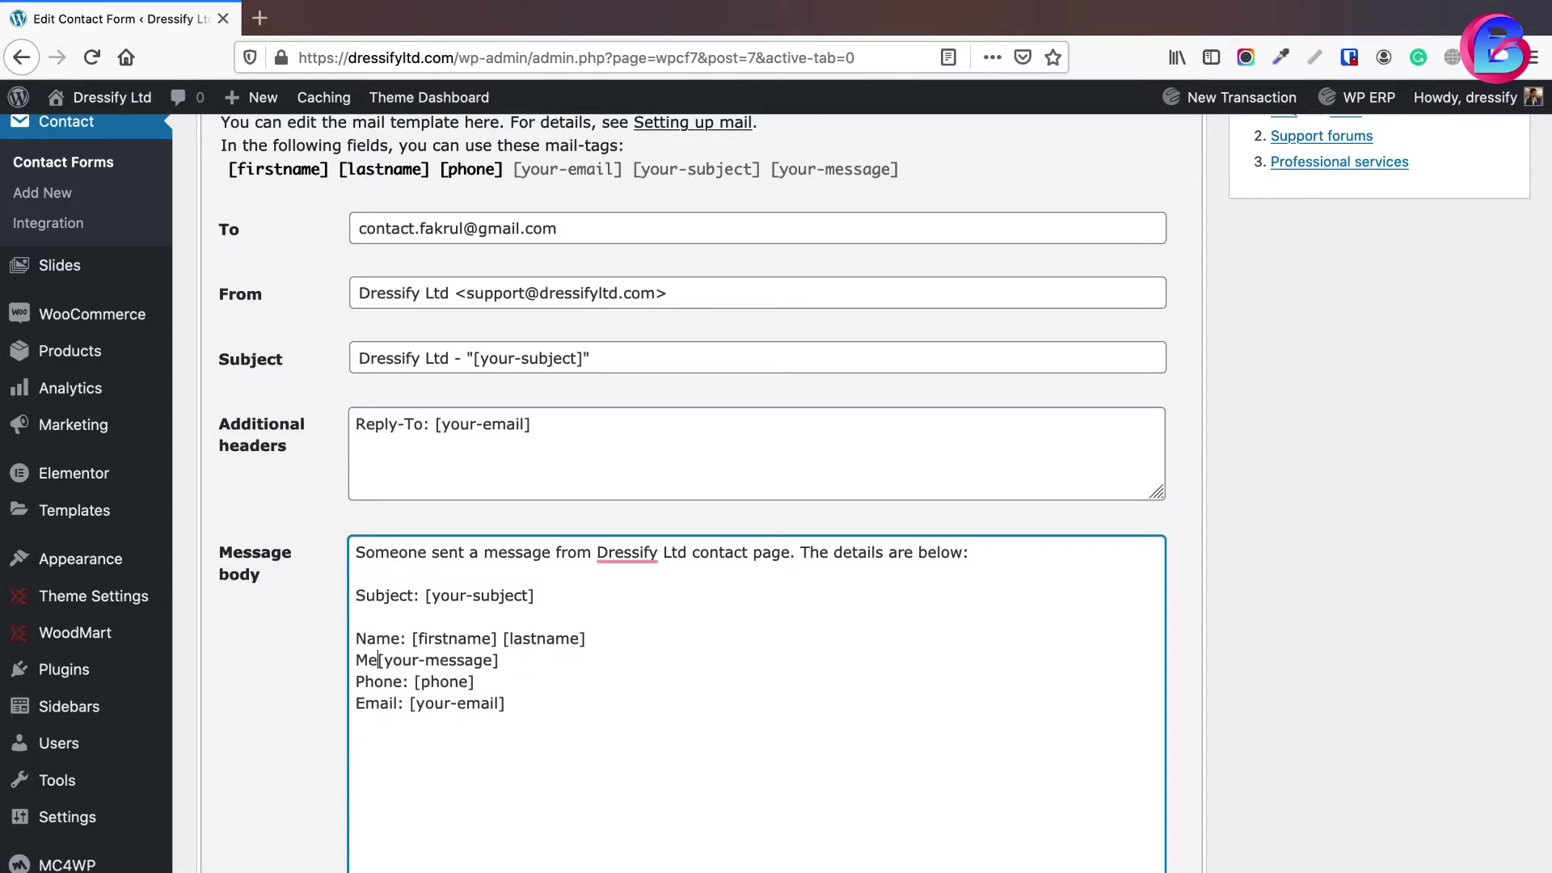
{"action": "type", "text": "ssage:"}
{"action": "key", "text": "Down"}
{"action": "key", "text": "Home"}
{"action": "key", "text": "Return"}
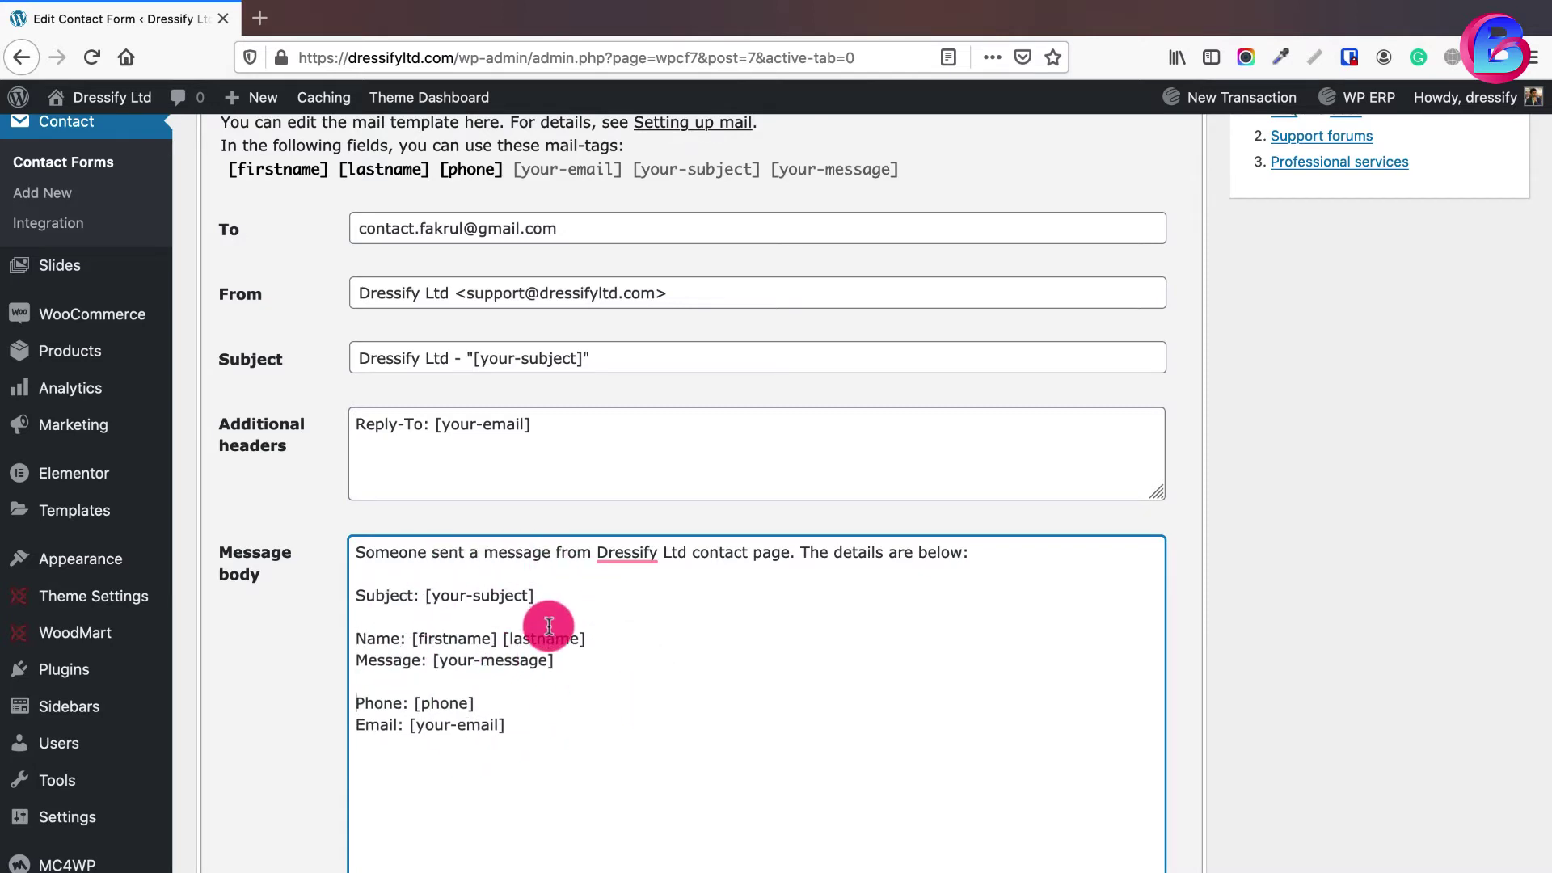
- Check the subject and message tags in the mail body and save the form
{"action": "scroll", "coordinate": [319, 315], "scroll_direction": "up", "scroll_amount": 3}
{"action": "left_click", "coordinate": [260, 209]}
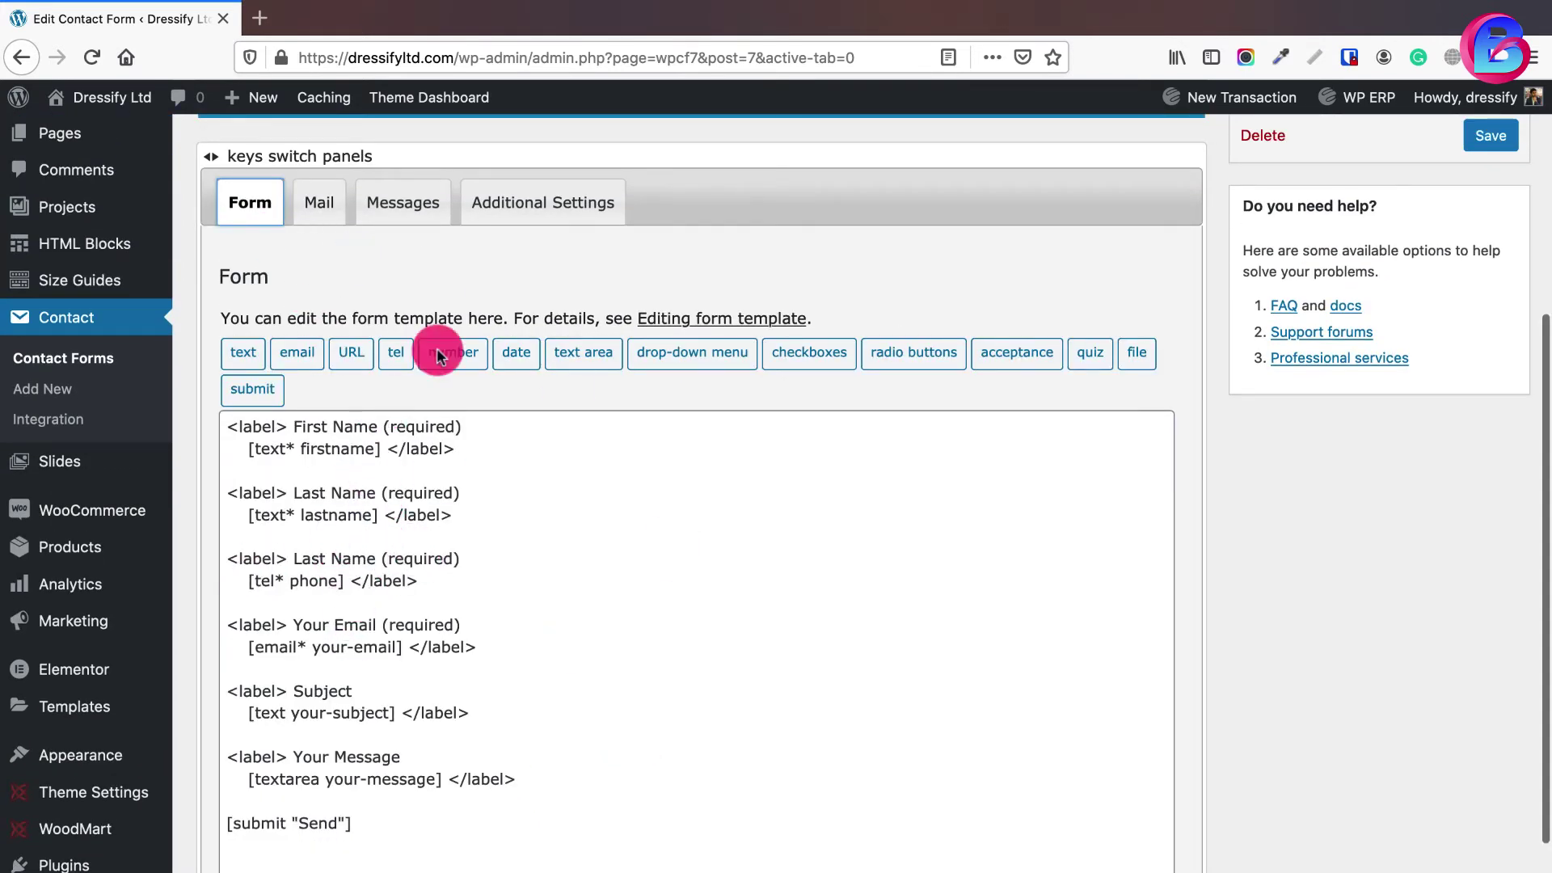
{"action": "left_click", "coordinate": [323, 204]}
{"action": "scroll", "coordinate": [502, 544], "scroll_direction": "down", "scroll_amount": 5}
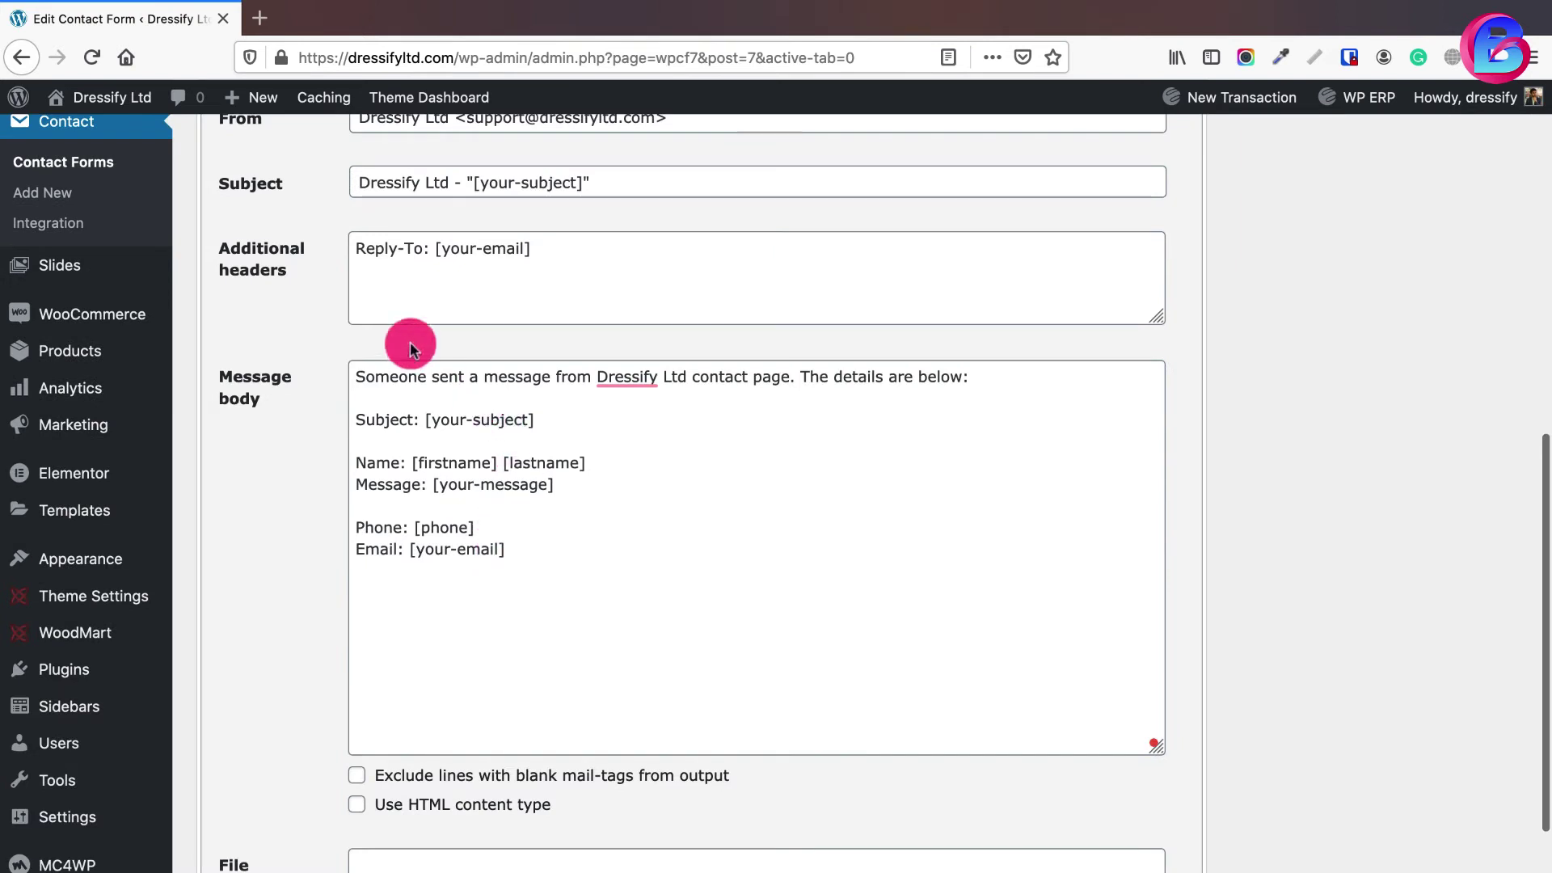
{"action": "left_click", "coordinate": [574, 417]}
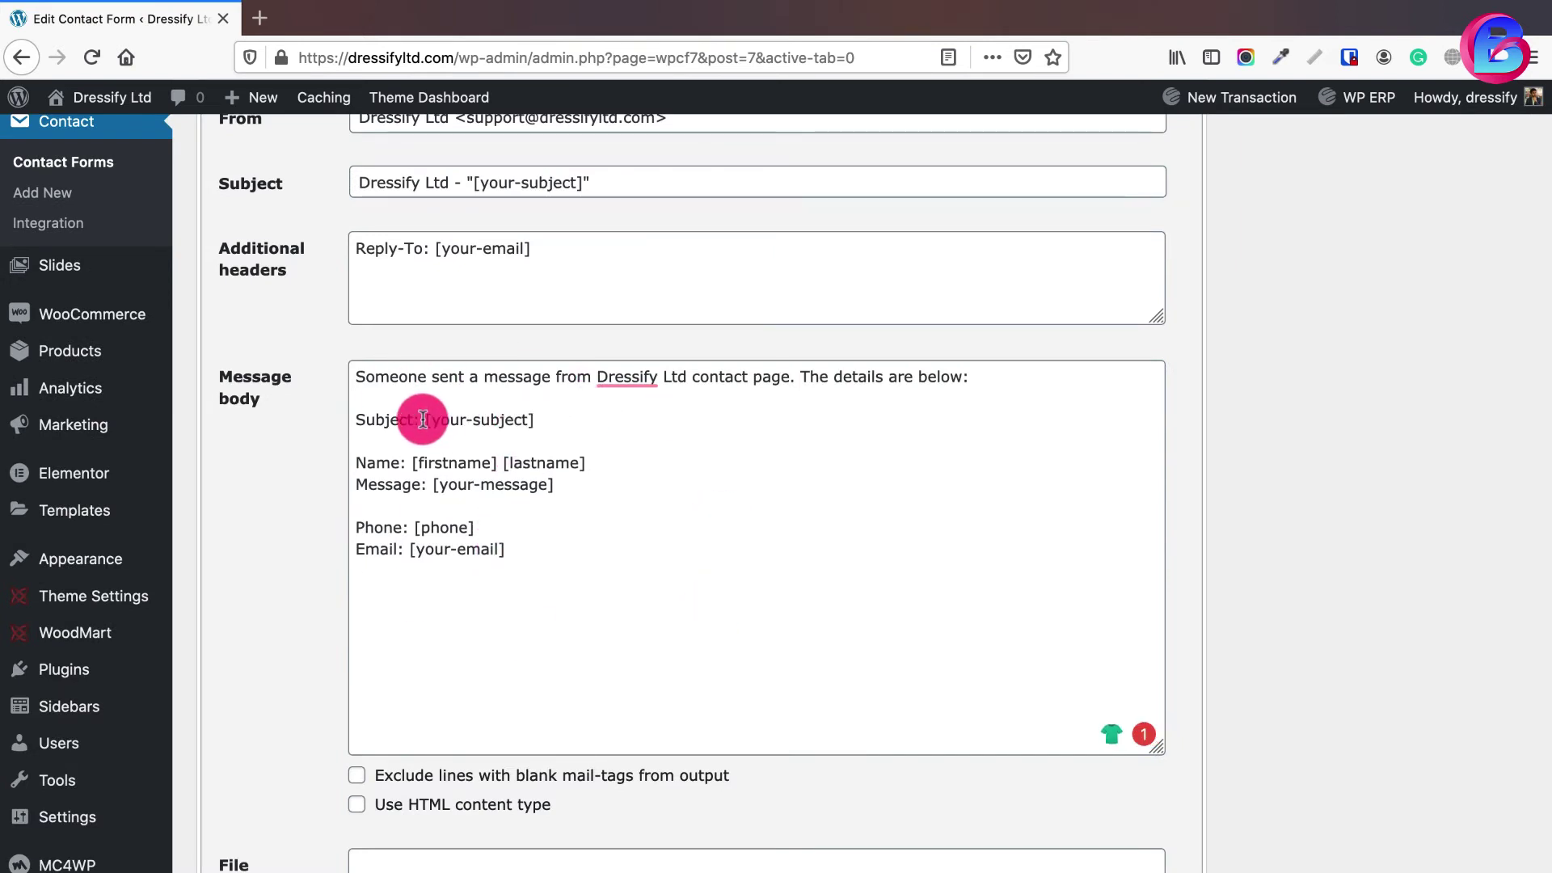
{"action": "left_click_drag", "start_coordinate": [422, 420], "coordinate": [535, 420]}
{"action": "left_click", "coordinate": [451, 463]}
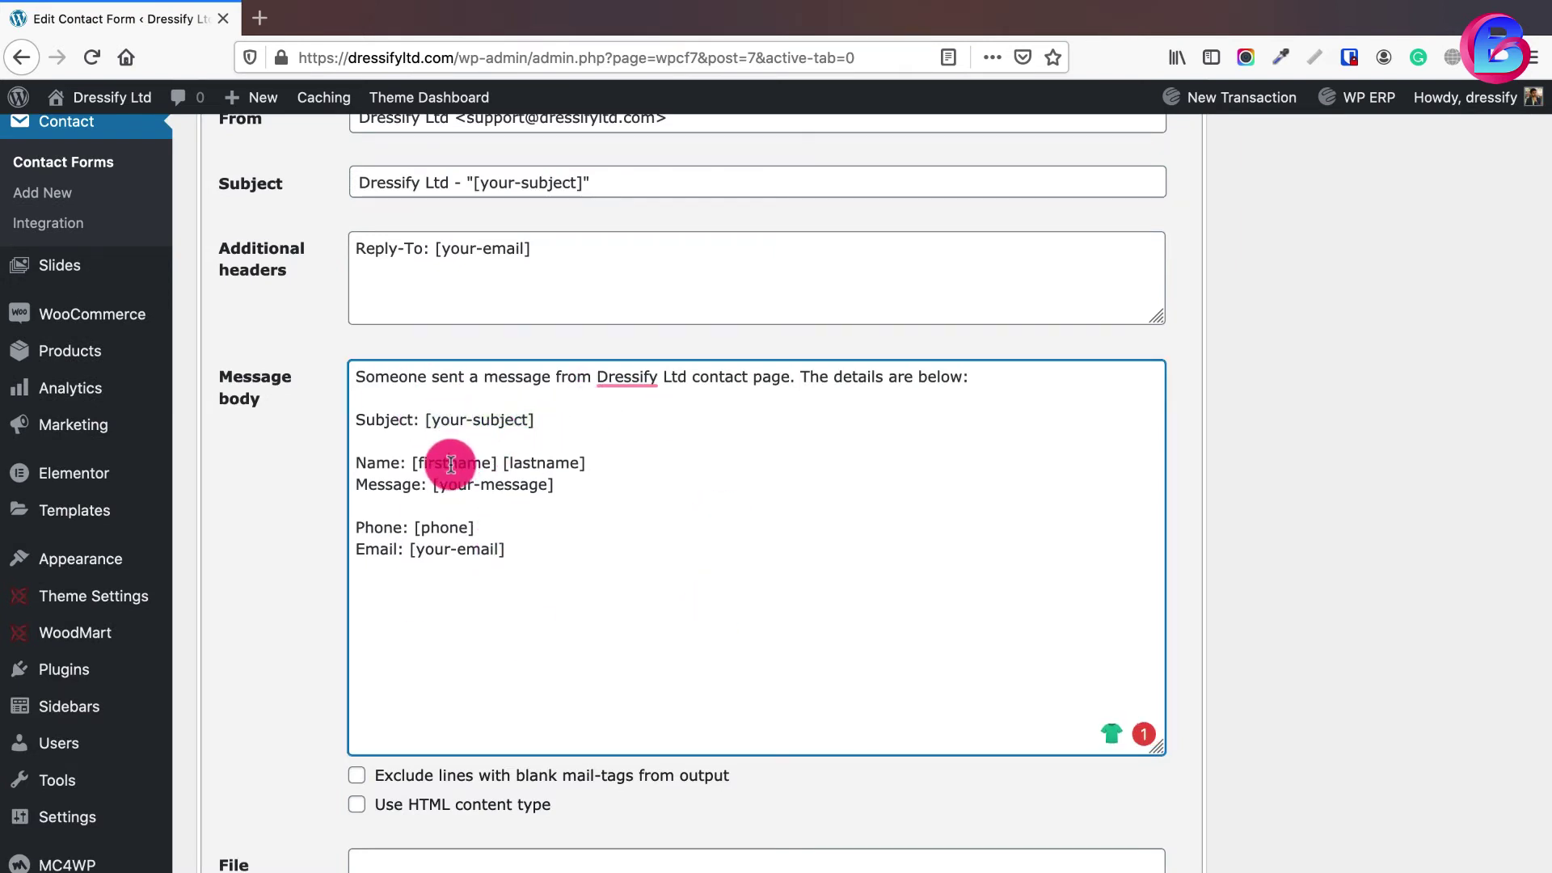
{"action": "left_click", "coordinate": [525, 463]}
{"action": "left_click_drag", "start_coordinate": [434, 485], "coordinate": [554, 488]}
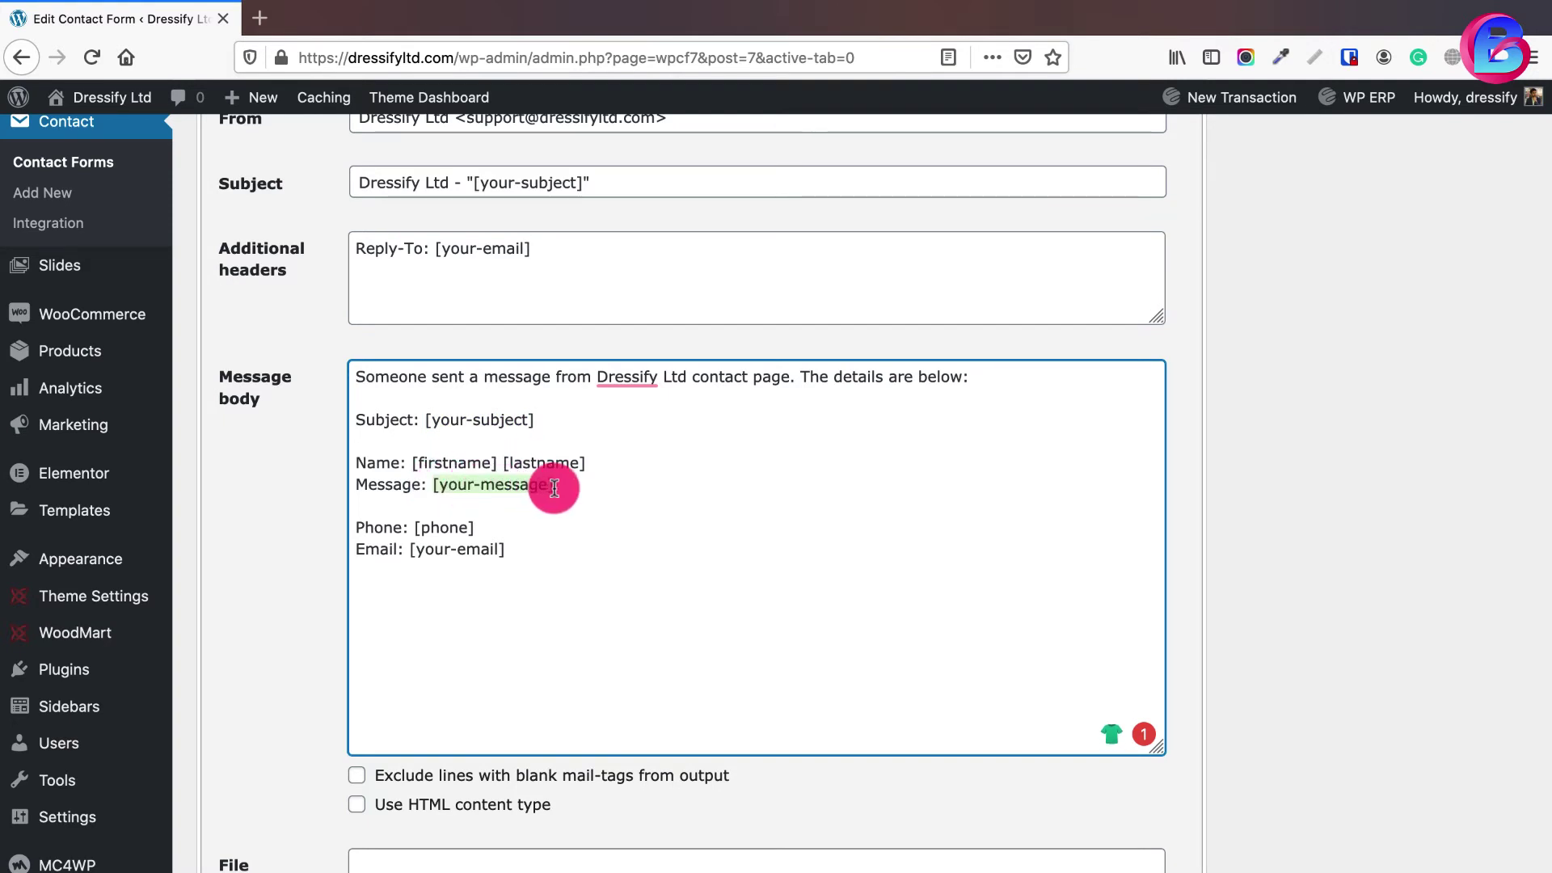
{"action": "left_click", "coordinate": [450, 527]}
{"action": "scroll", "coordinate": [720, 589], "scroll_direction": "down", "scroll_amount": 5}
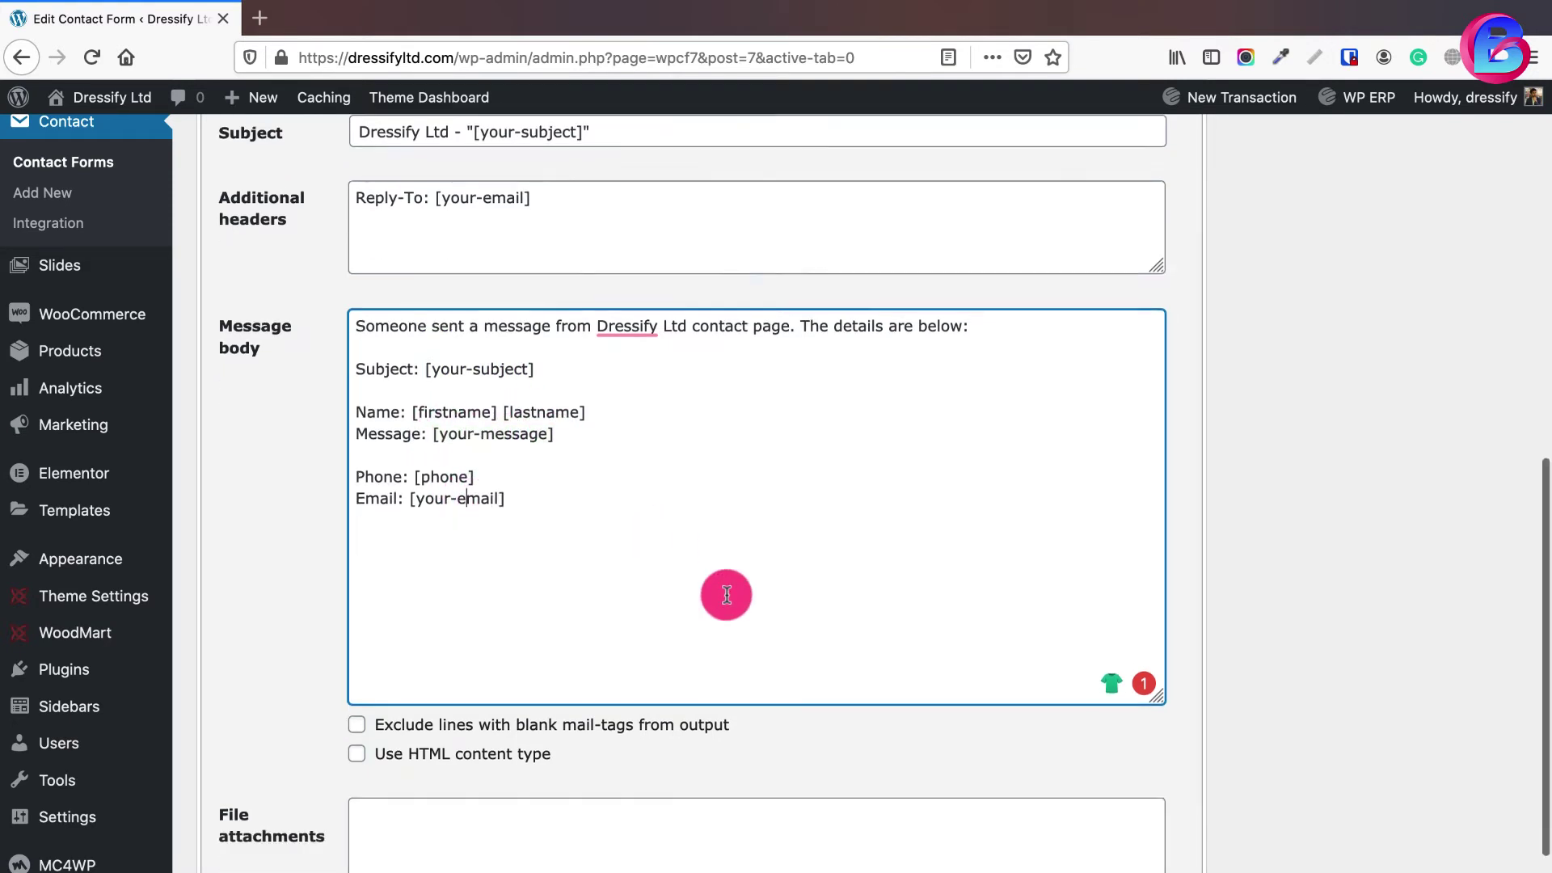
{"action": "left_click", "coordinate": [225, 855]}
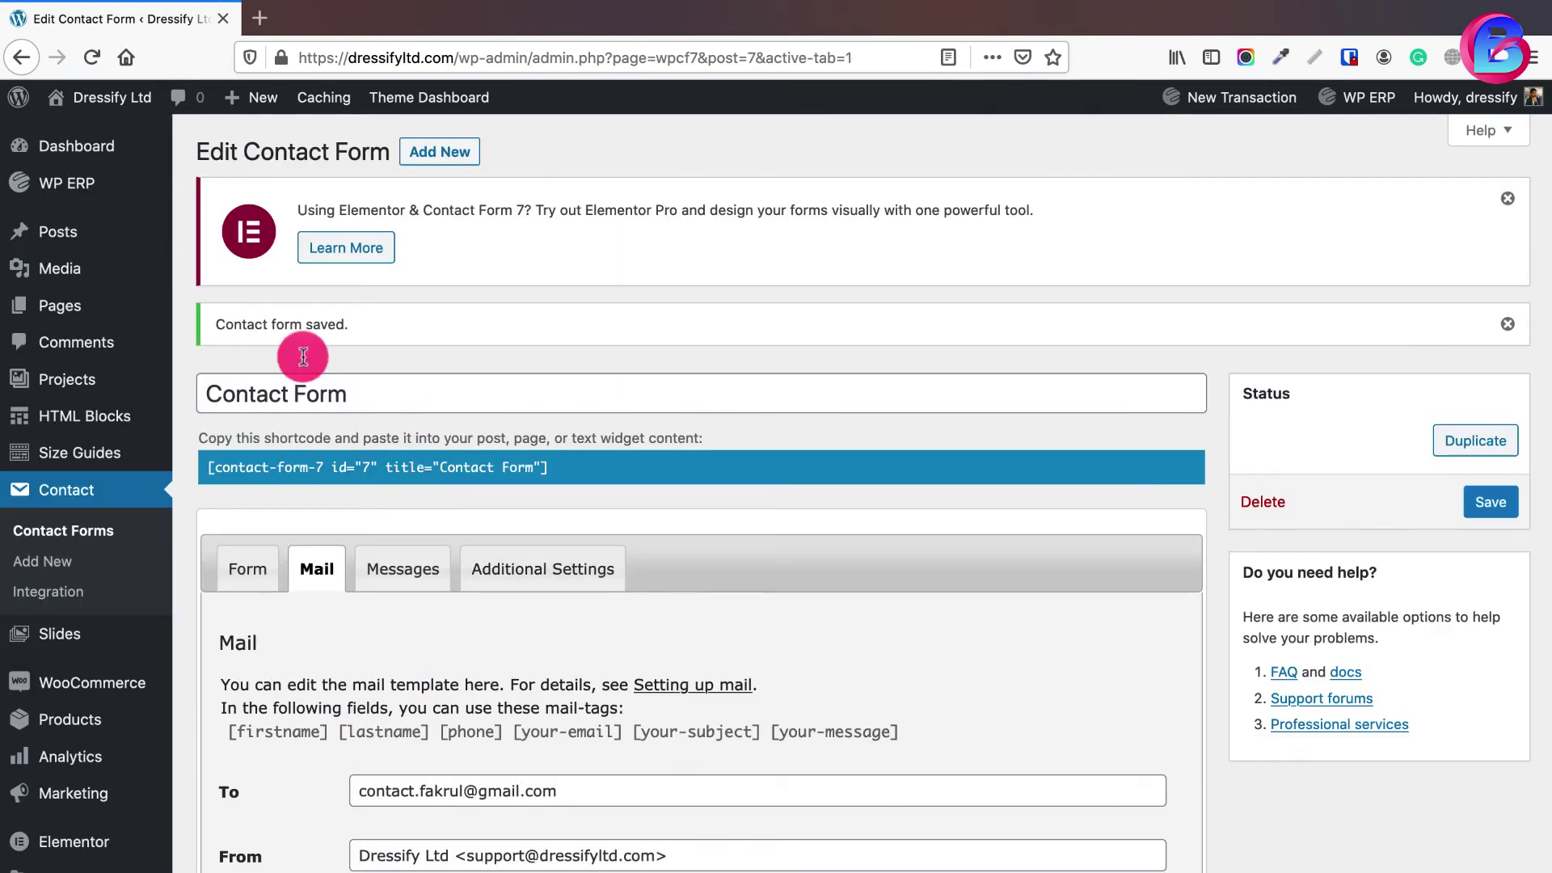
{"action": "mouse_move", "coordinate": [73, 182]}
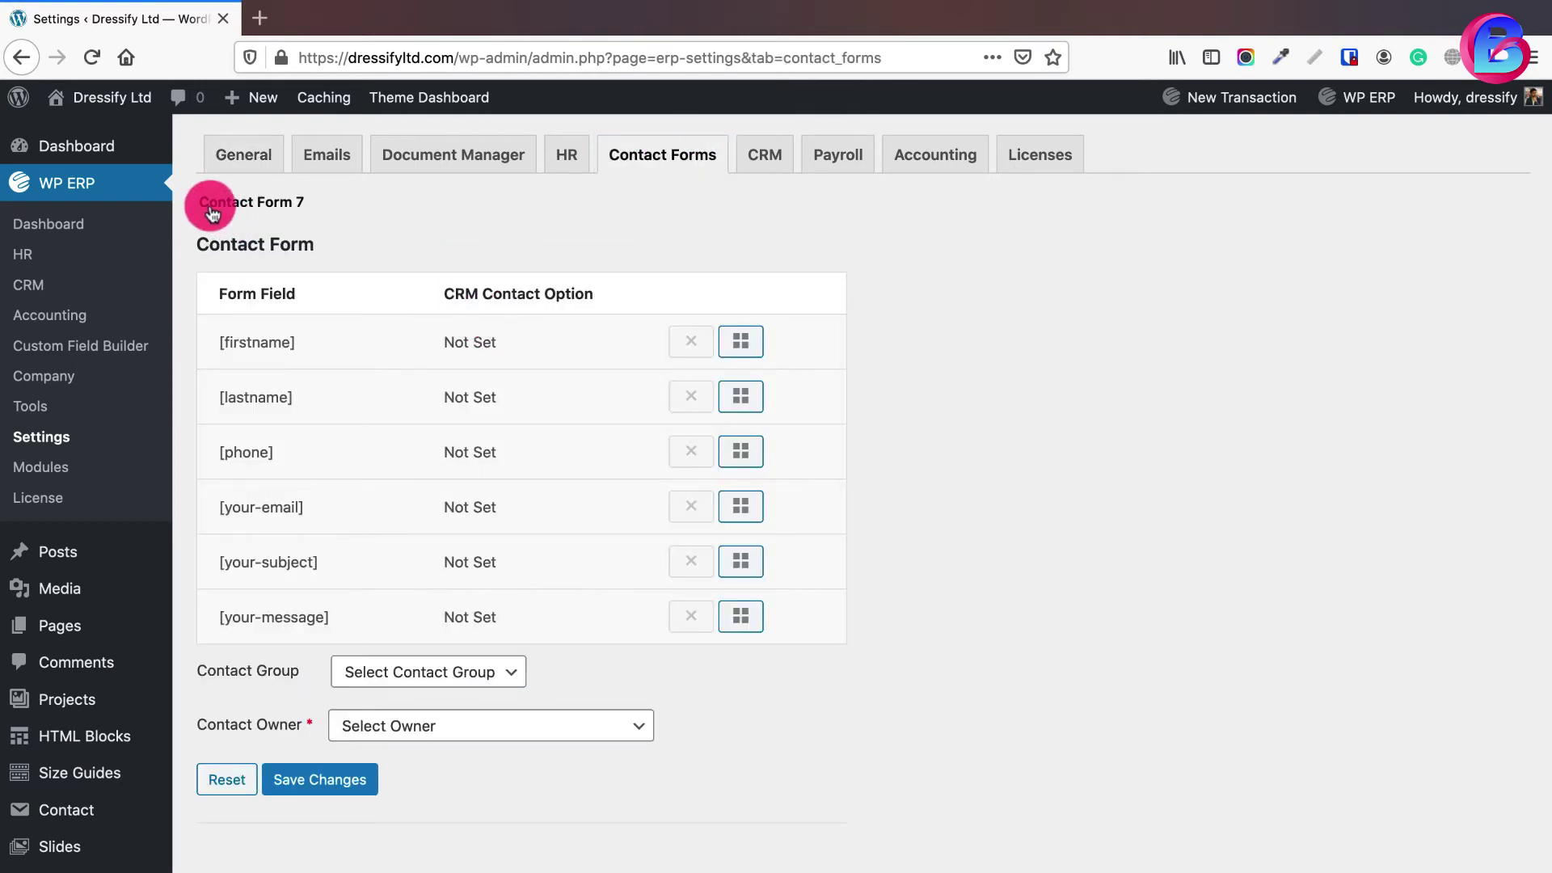
- Open Contact > Add New in a new browser tab beside WP ERP's Contact Forms settings
{"action": "scroll", "coordinate": [73, 606], "scroll_direction": "down", "scroll_amount": 3}
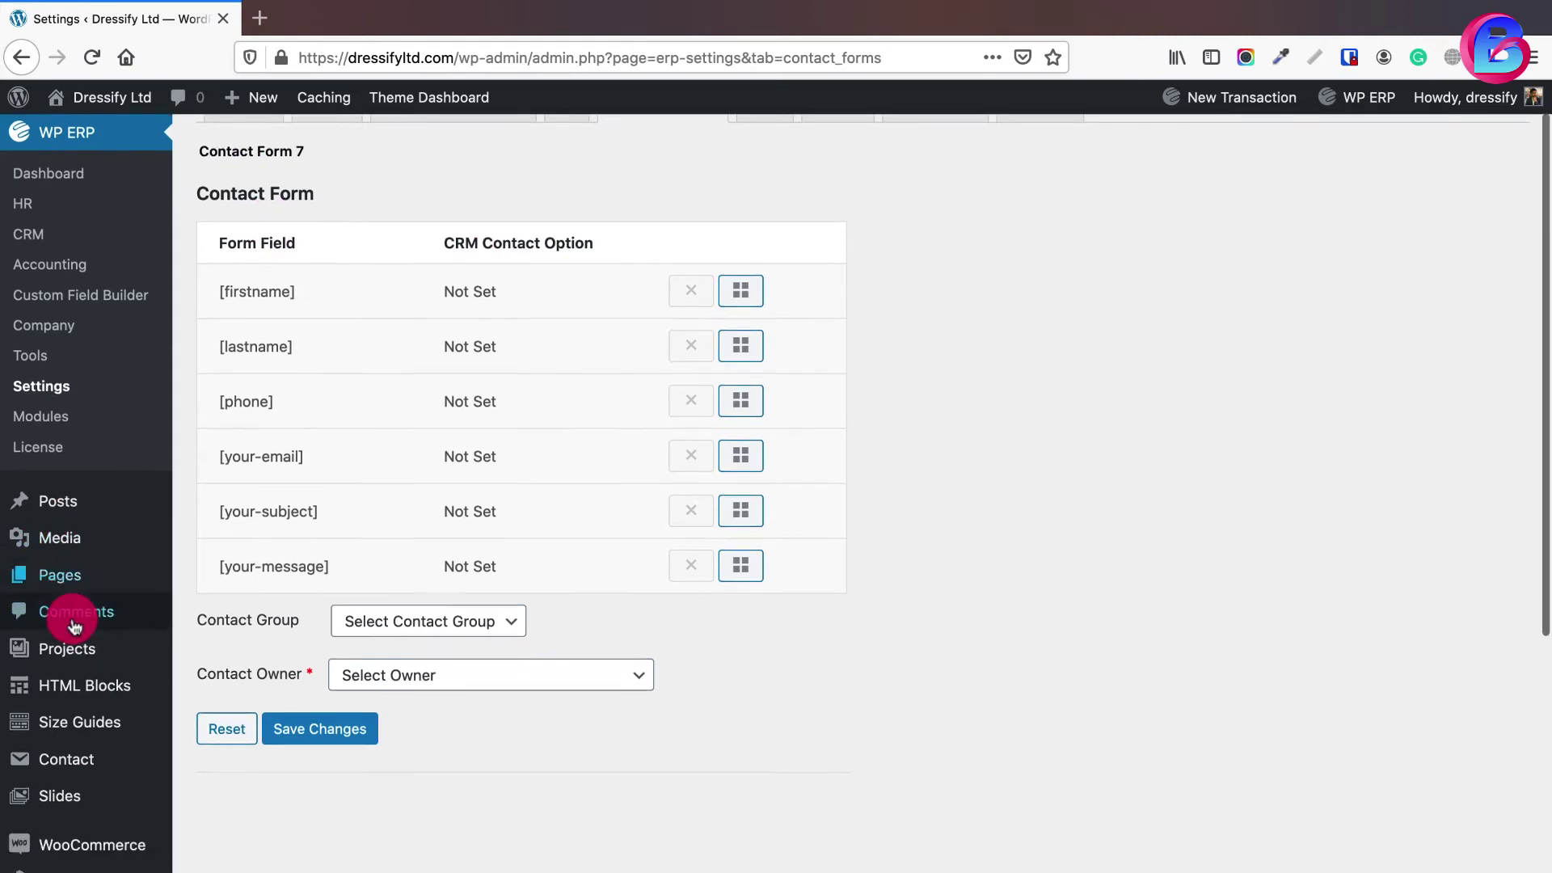
{"action": "mouse_move", "coordinate": [81, 679]}
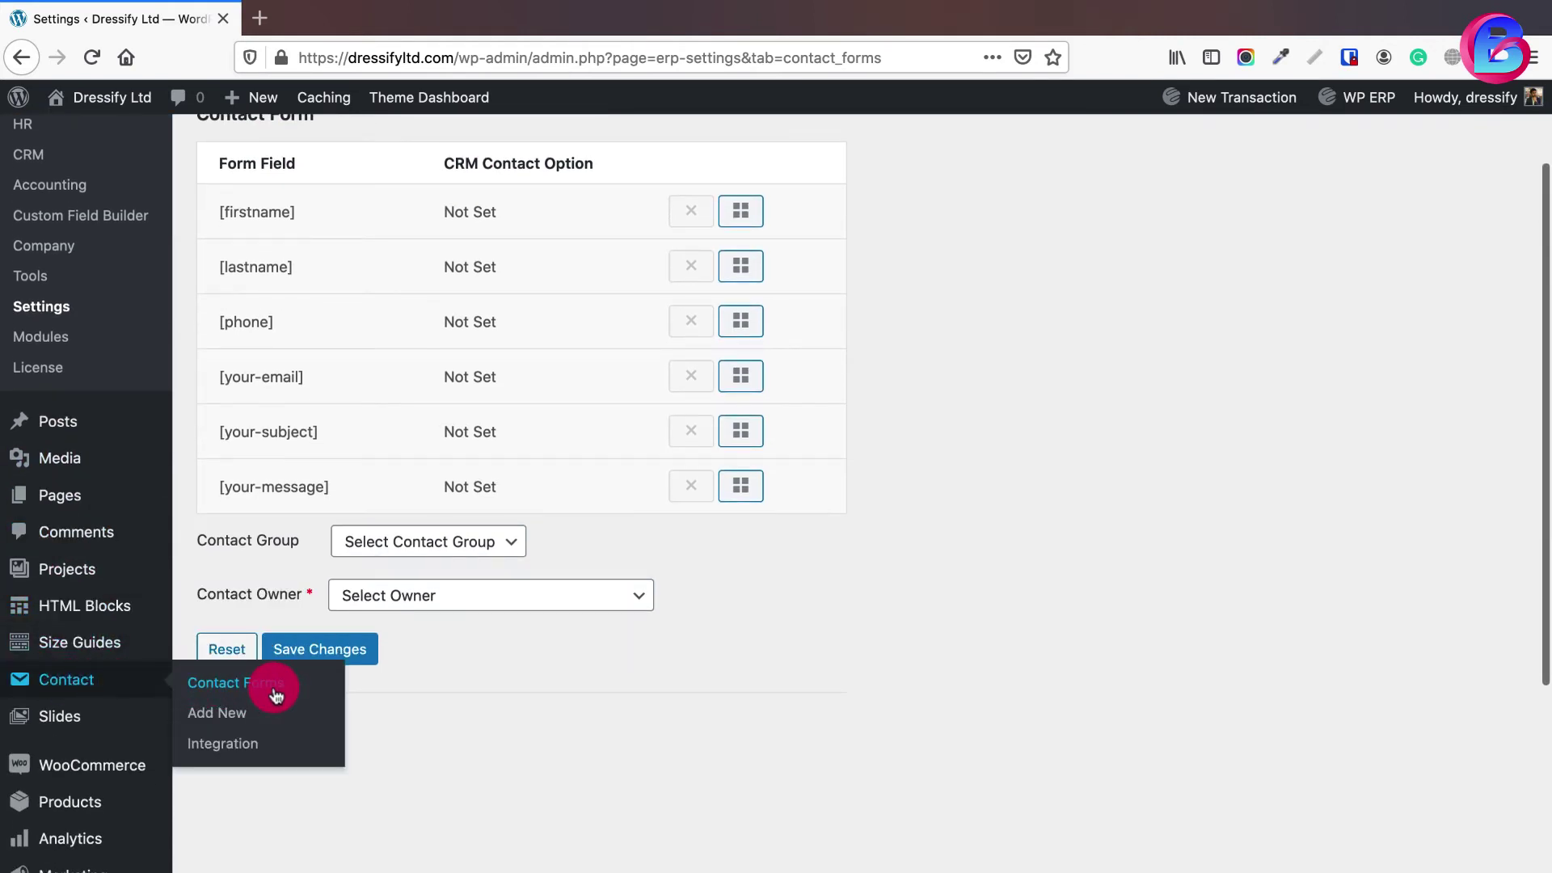
{"action": "scroll", "coordinate": [363, 525], "scroll_direction": "up", "scroll_amount": 3}
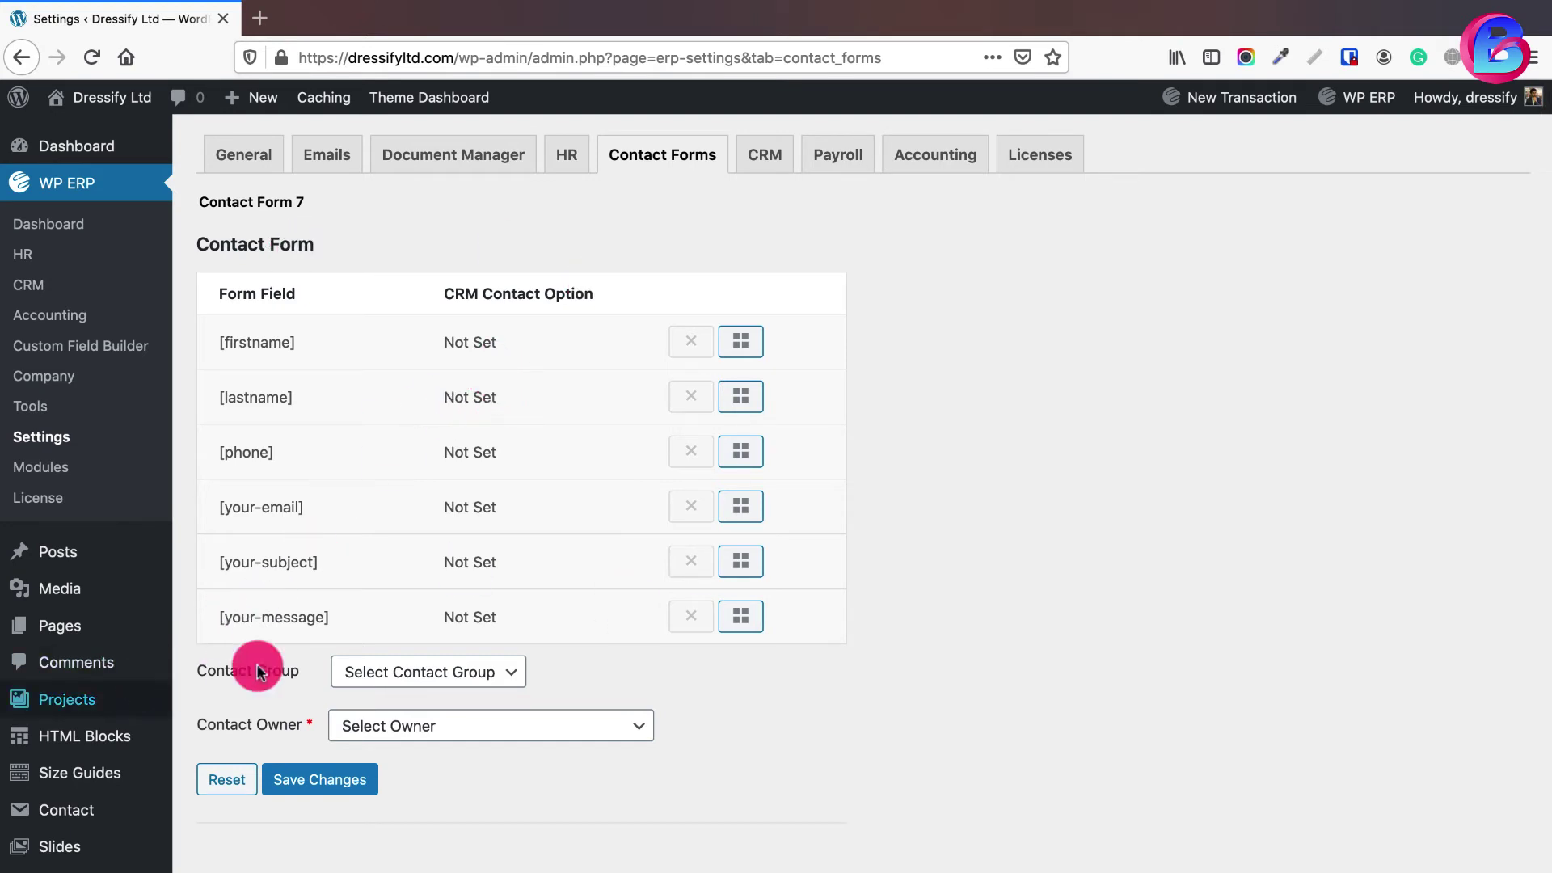
{"action": "scroll", "coordinate": [394, 653], "scroll_direction": "down", "scroll_amount": 2}
{"action": "scroll", "coordinate": [433, 807], "scroll_direction": "up", "scroll_amount": 3}
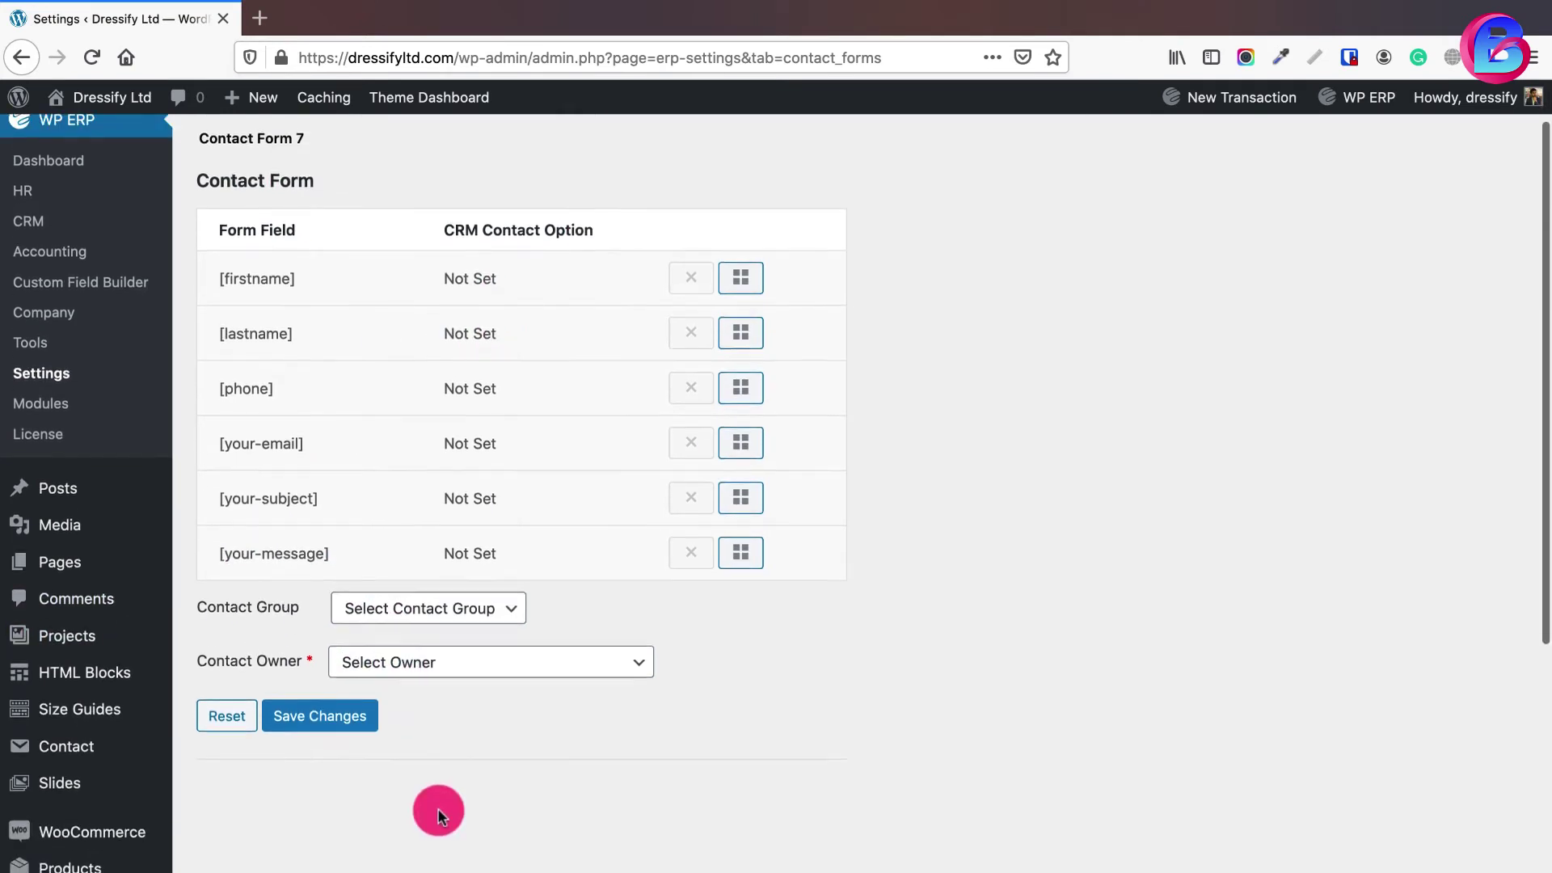
{"action": "scroll", "coordinate": [48, 715], "scroll_direction": "down", "scroll_amount": 3}
{"action": "mouse_move", "coordinate": [89, 728]}
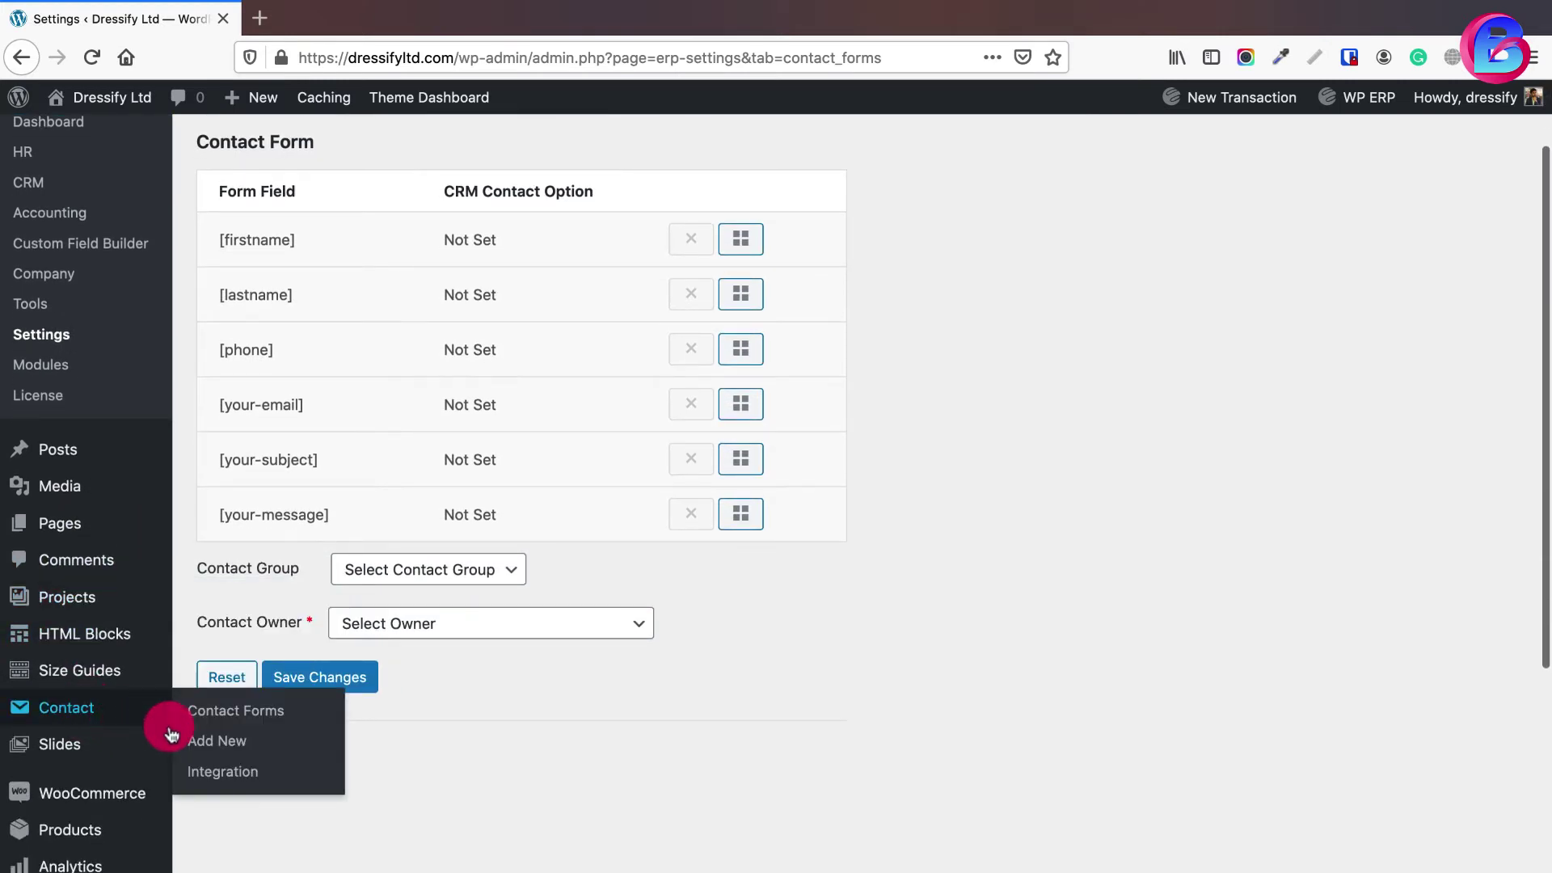
{"action": "right_click", "coordinate": [216, 740]}
{"action": "left_click", "coordinate": [277, 648]}
{"action": "scroll", "coordinate": [336, 332], "scroll_direction": "up", "scroll_amount": 3}
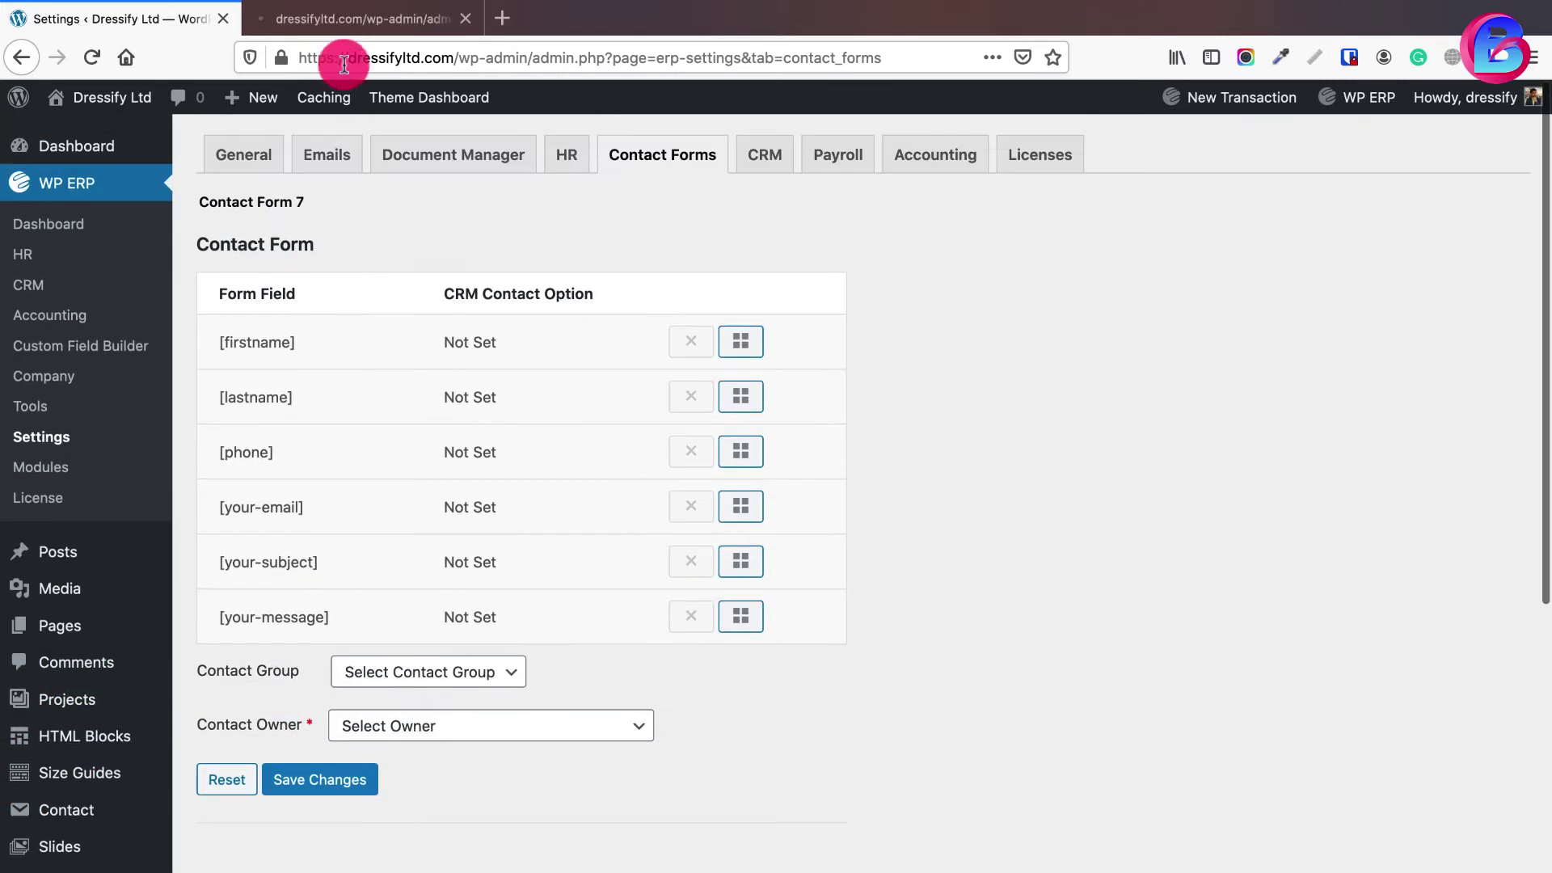
- Create a new Contact Form 7 form titled 'General Inquiry' and save it
{"action": "left_click", "coordinate": [275, 19]}
{"action": "type", "text": "General Inquiry"}
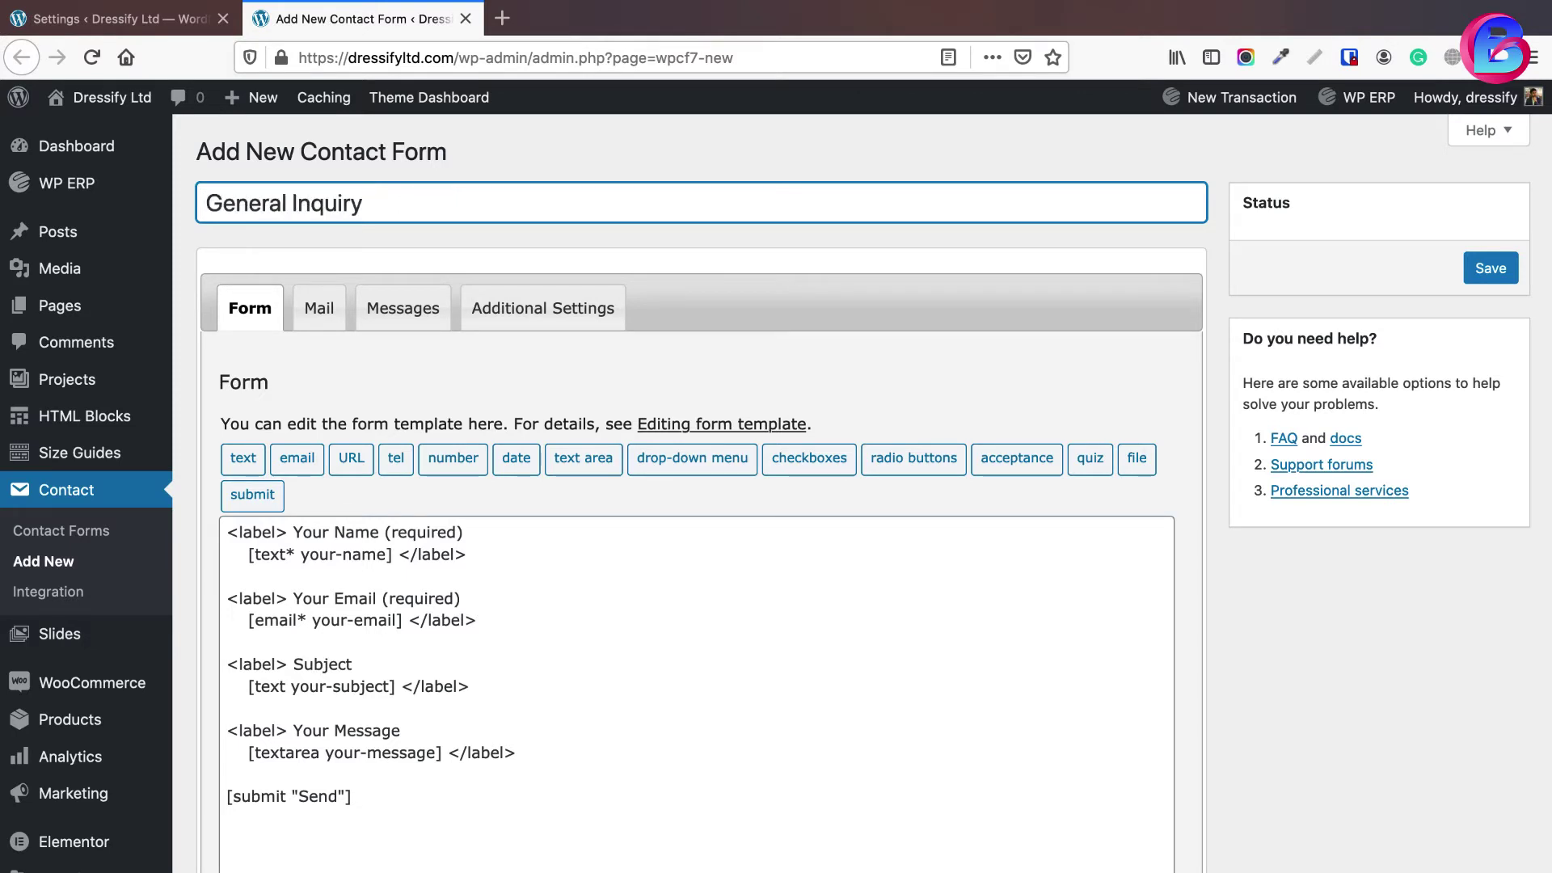
{"action": "left_click", "coordinate": [1481, 279]}
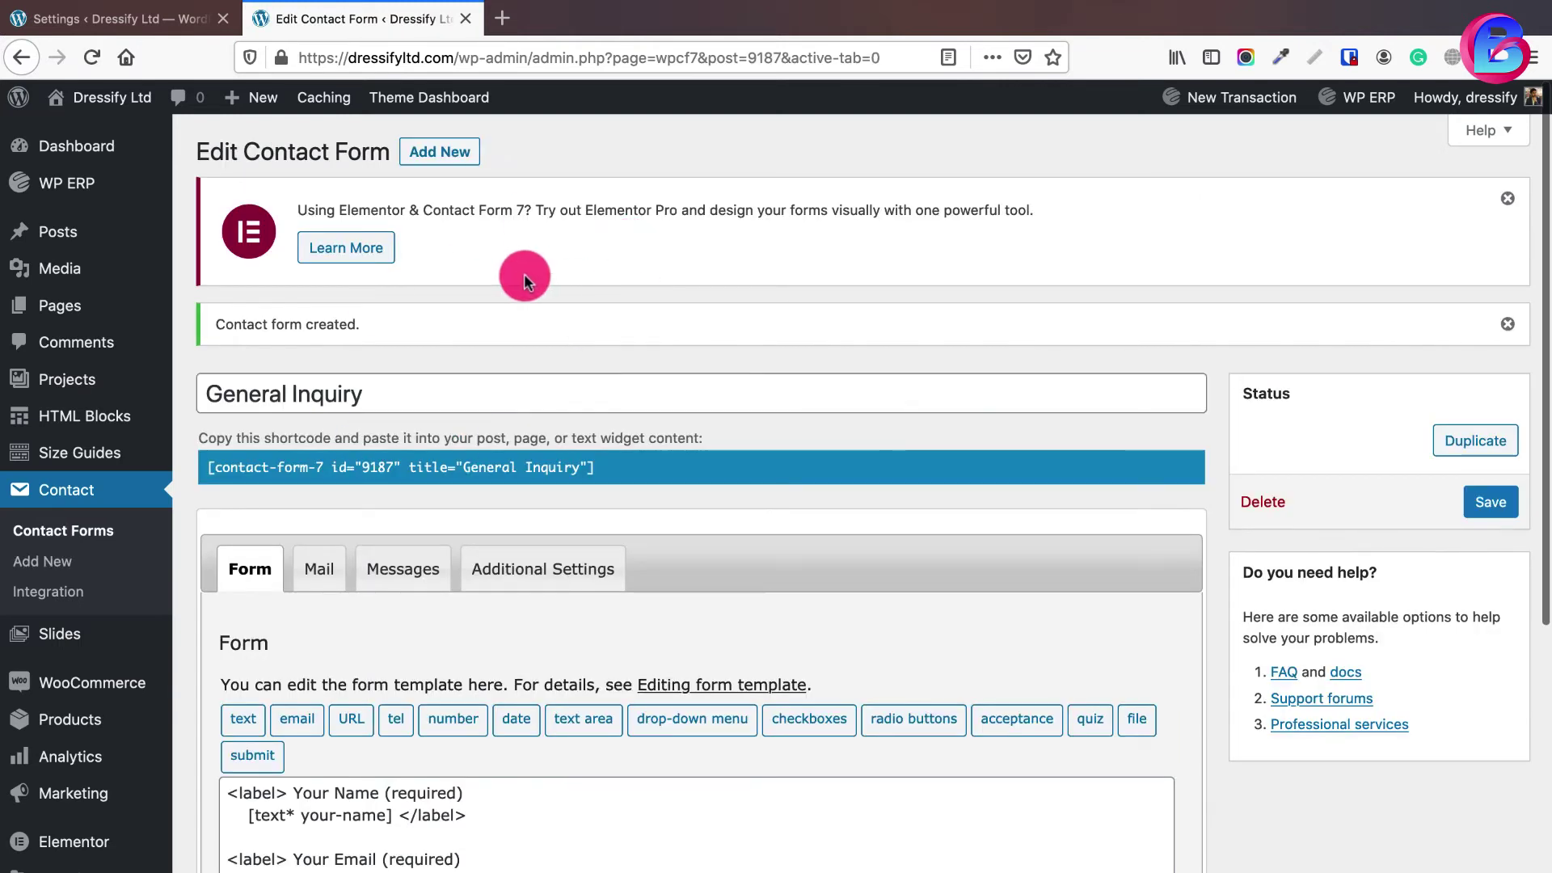
- Reload WP ERP Contact Forms settings to confirm General Inquiry appears with its fields Not Set
{"action": "left_click", "coordinate": [187, 23]}
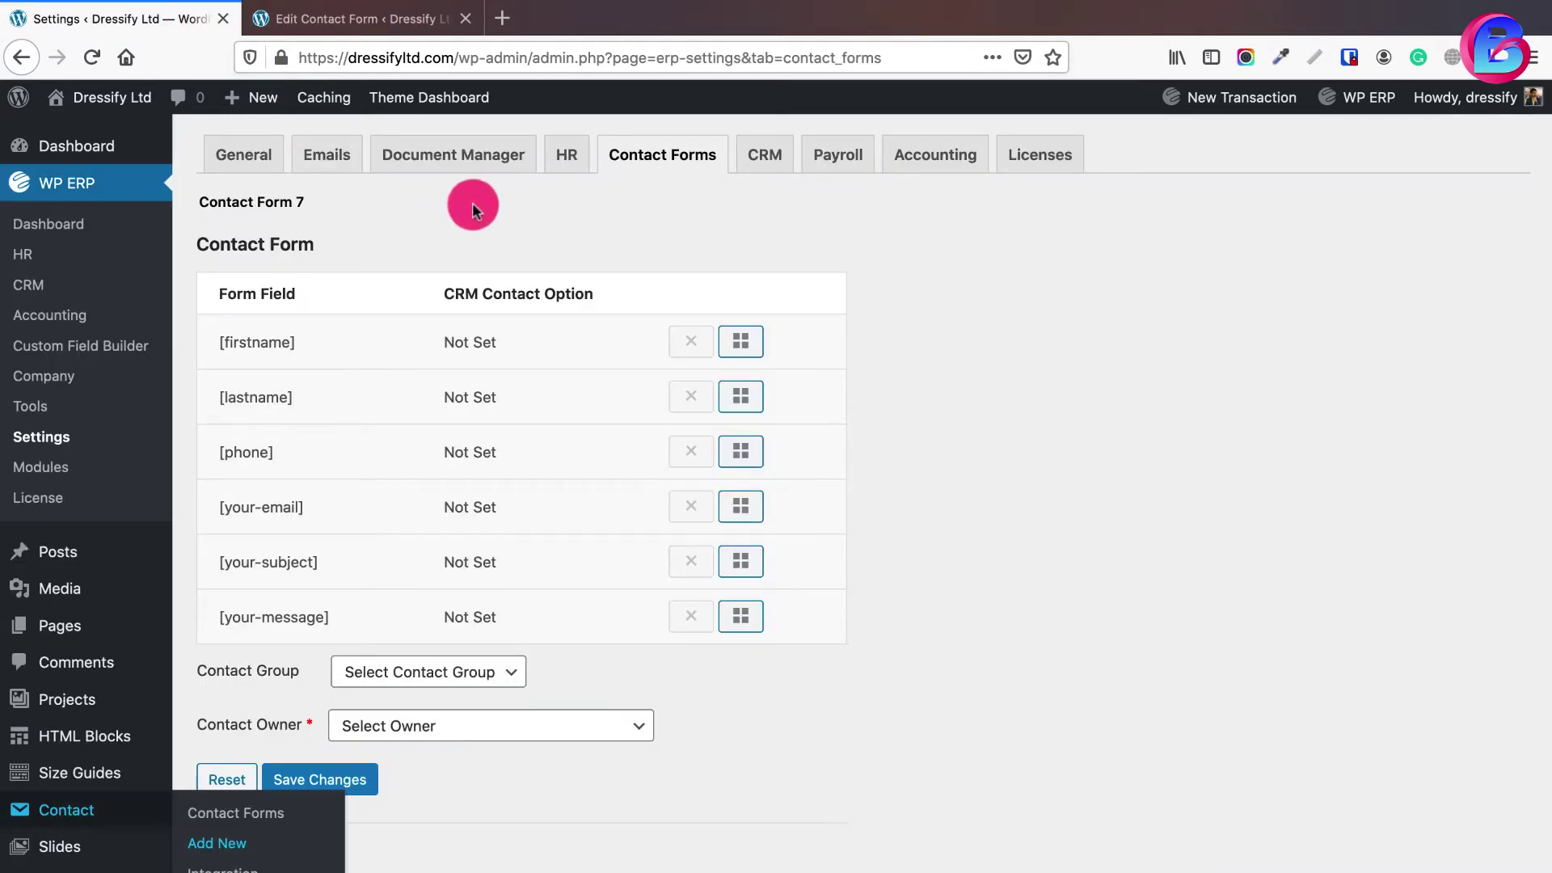
{"action": "left_click", "coordinate": [659, 164]}
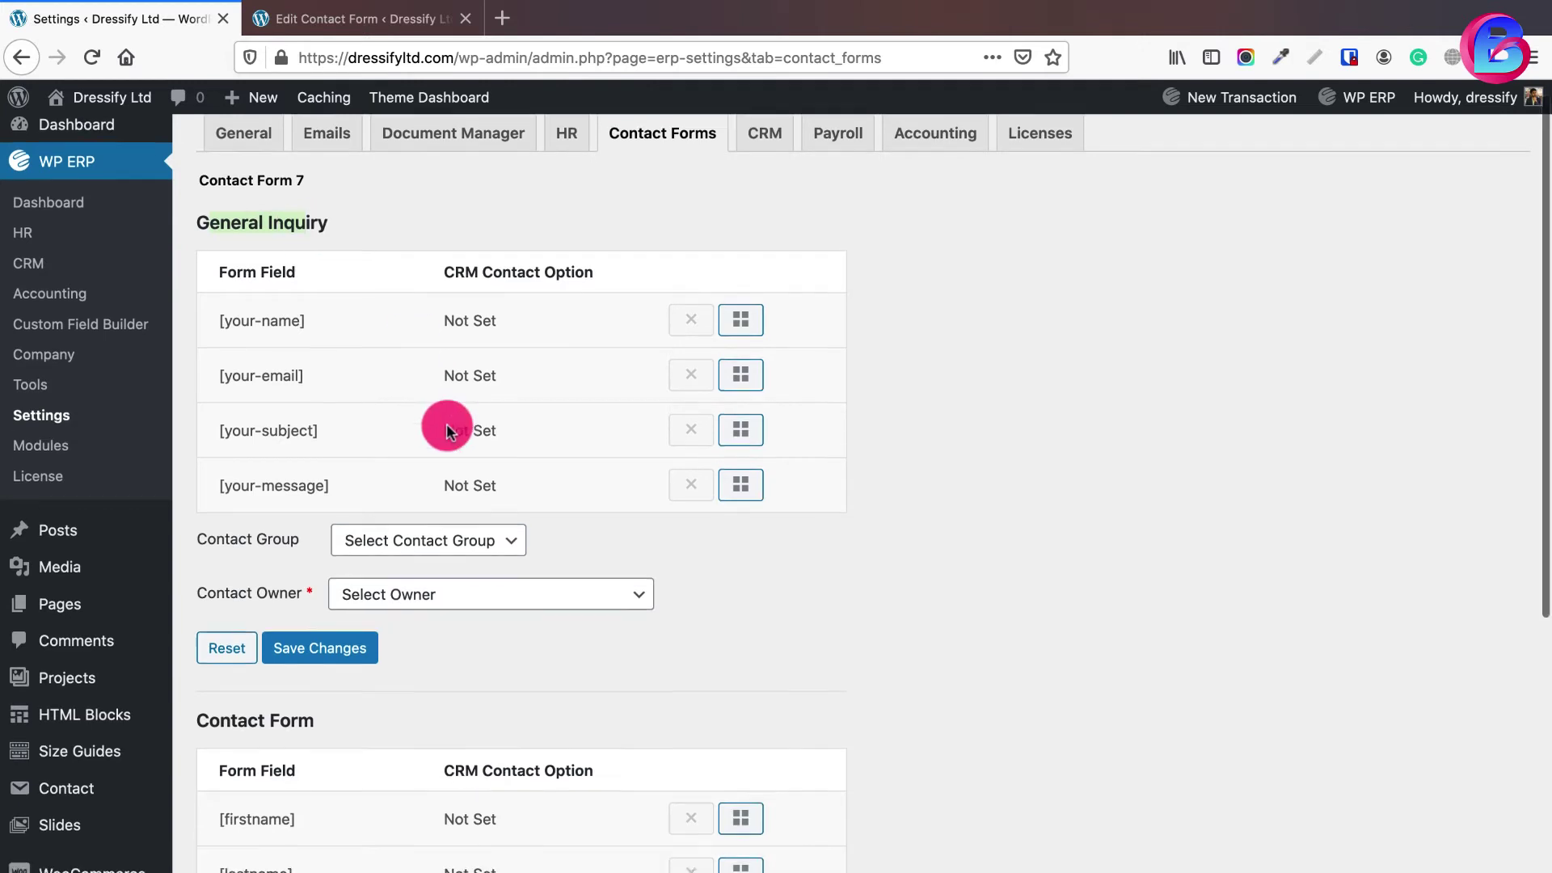
{"action": "scroll", "coordinate": [446, 423], "scroll_direction": "down", "scroll_amount": 5}
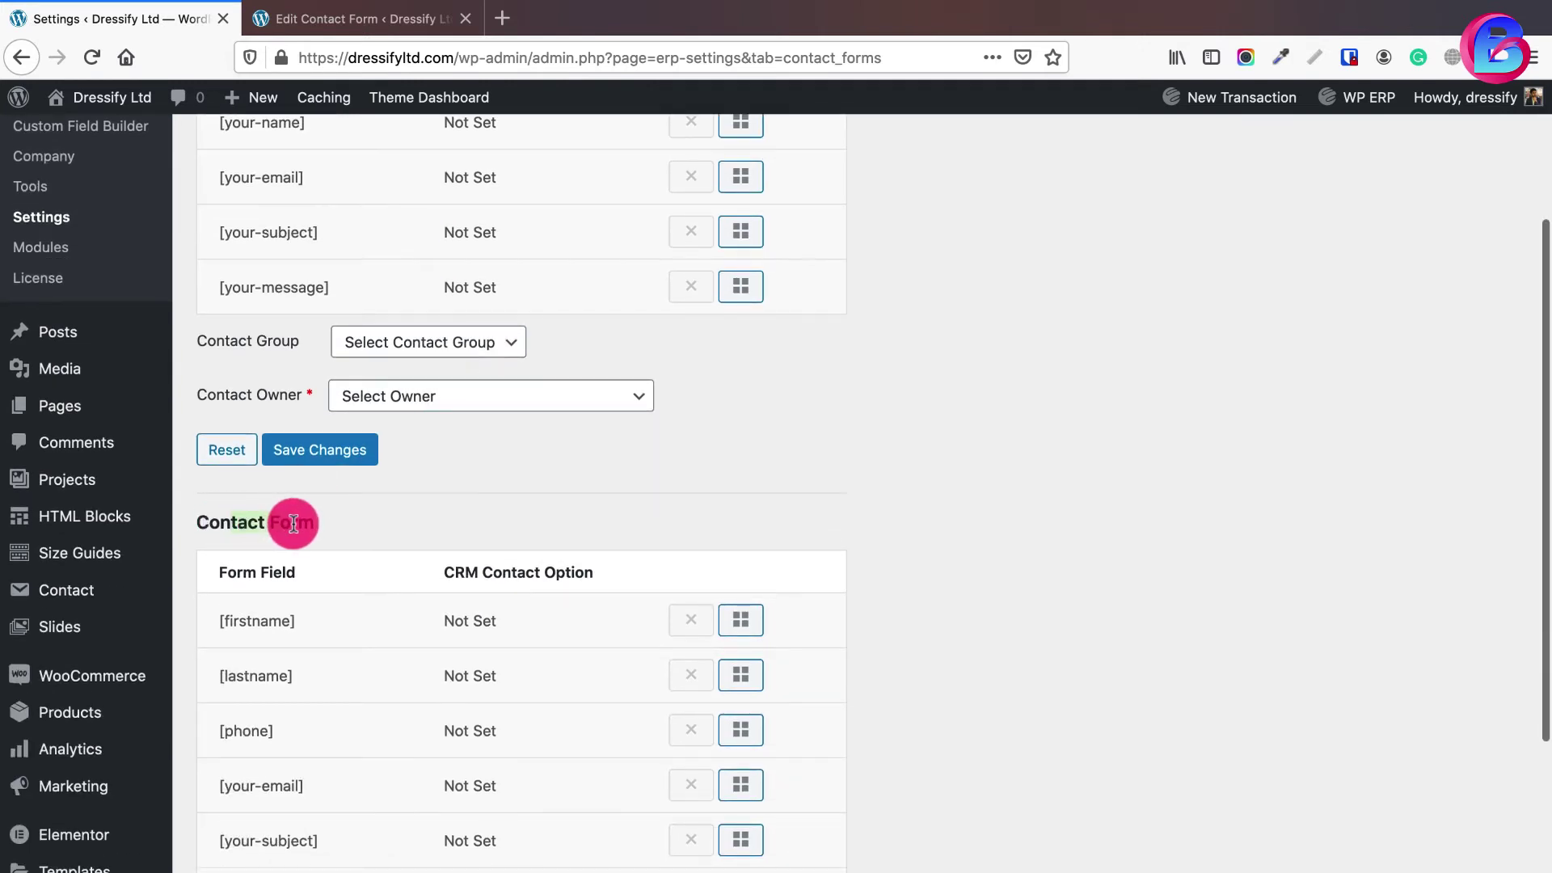
{"action": "scroll", "coordinate": [293, 523], "scroll_direction": "up", "scroll_amount": 5}
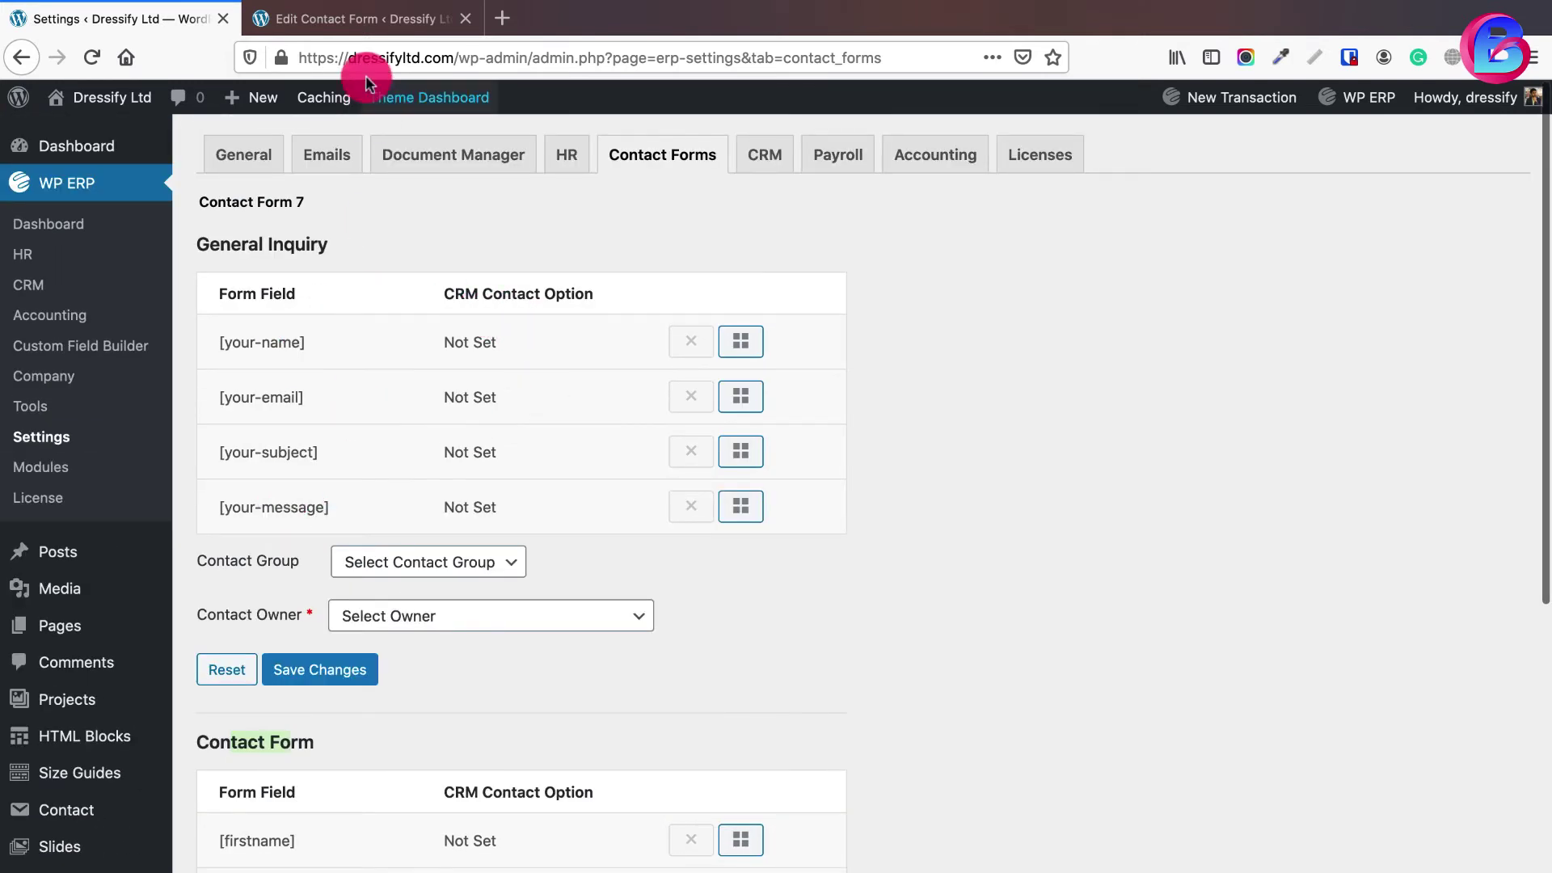
- Delete the General Inquiry form, confirm OK, and return to the mapping settings
{"action": "left_click", "coordinate": [364, 17]}
{"action": "left_click", "coordinate": [1274, 511]}
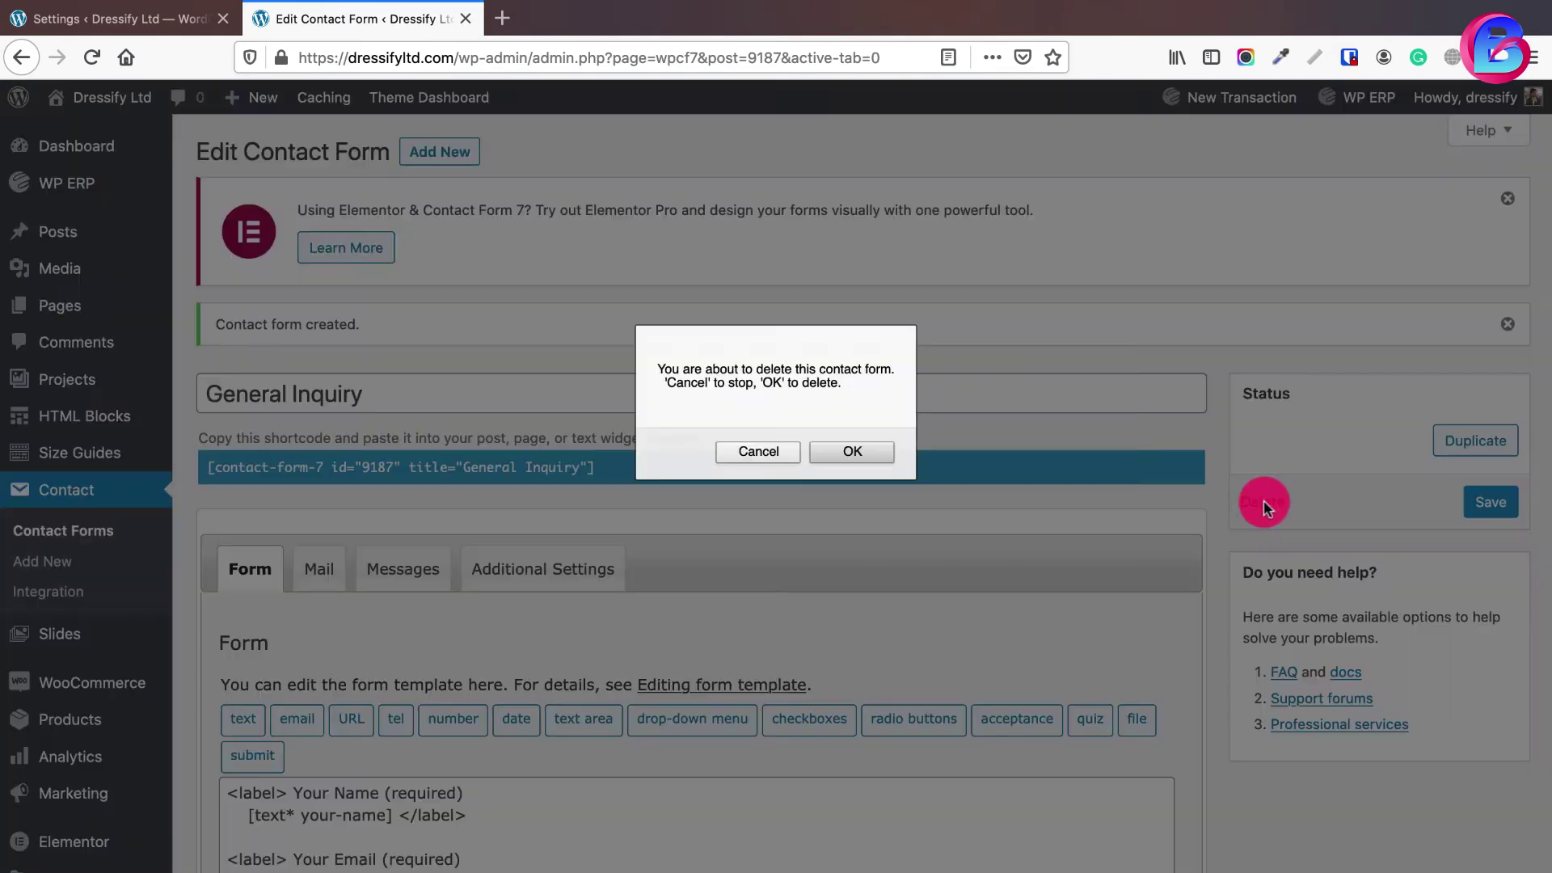
{"action": "left_click", "coordinate": [850, 450]}
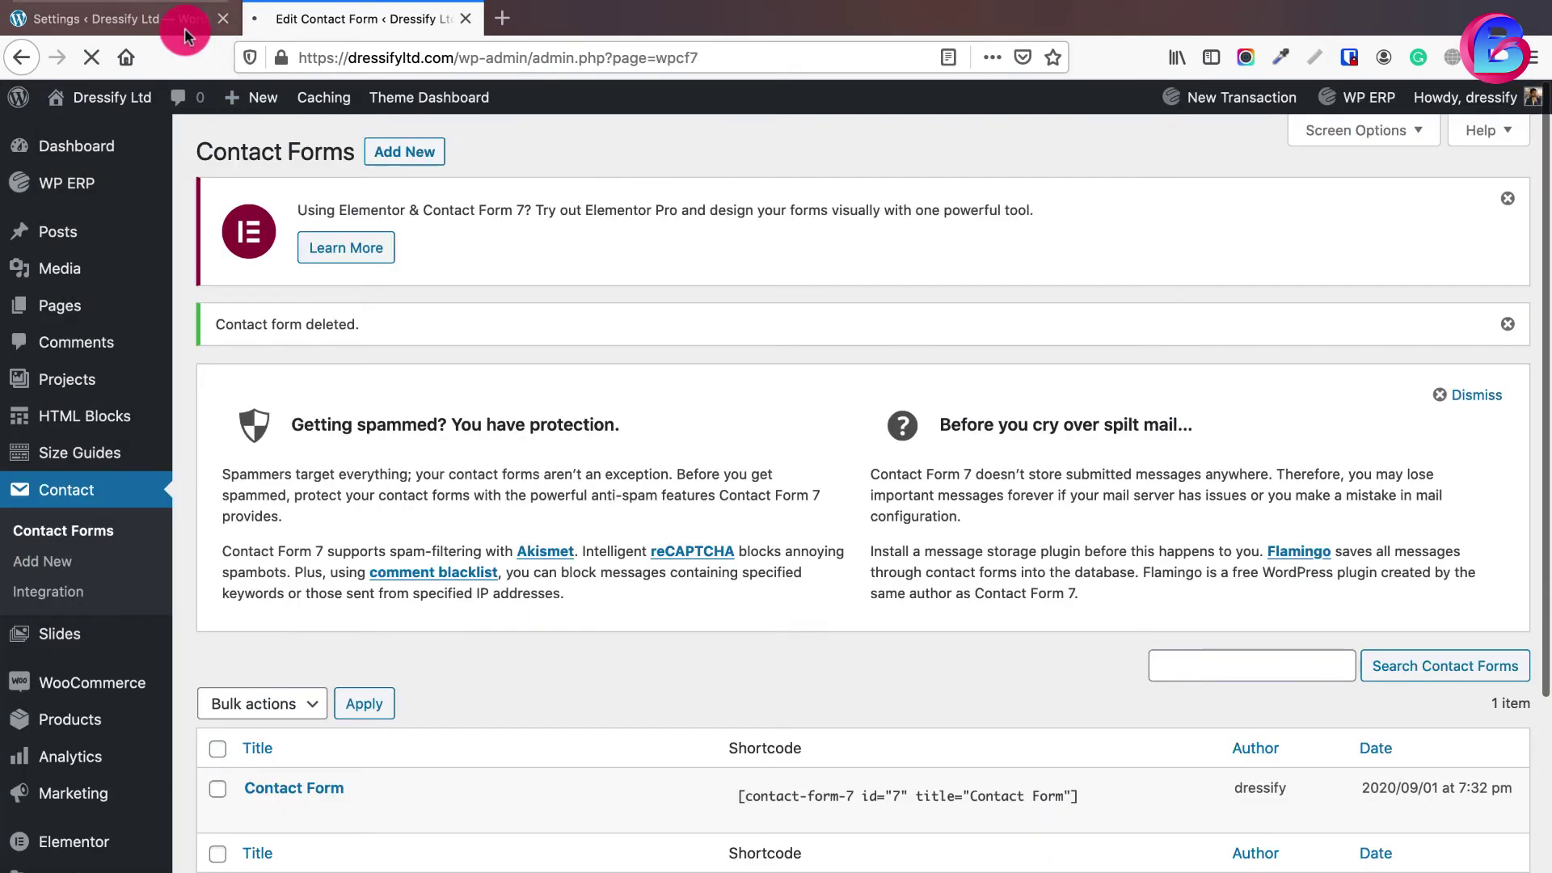
{"action": "left_click", "coordinate": [184, 27]}
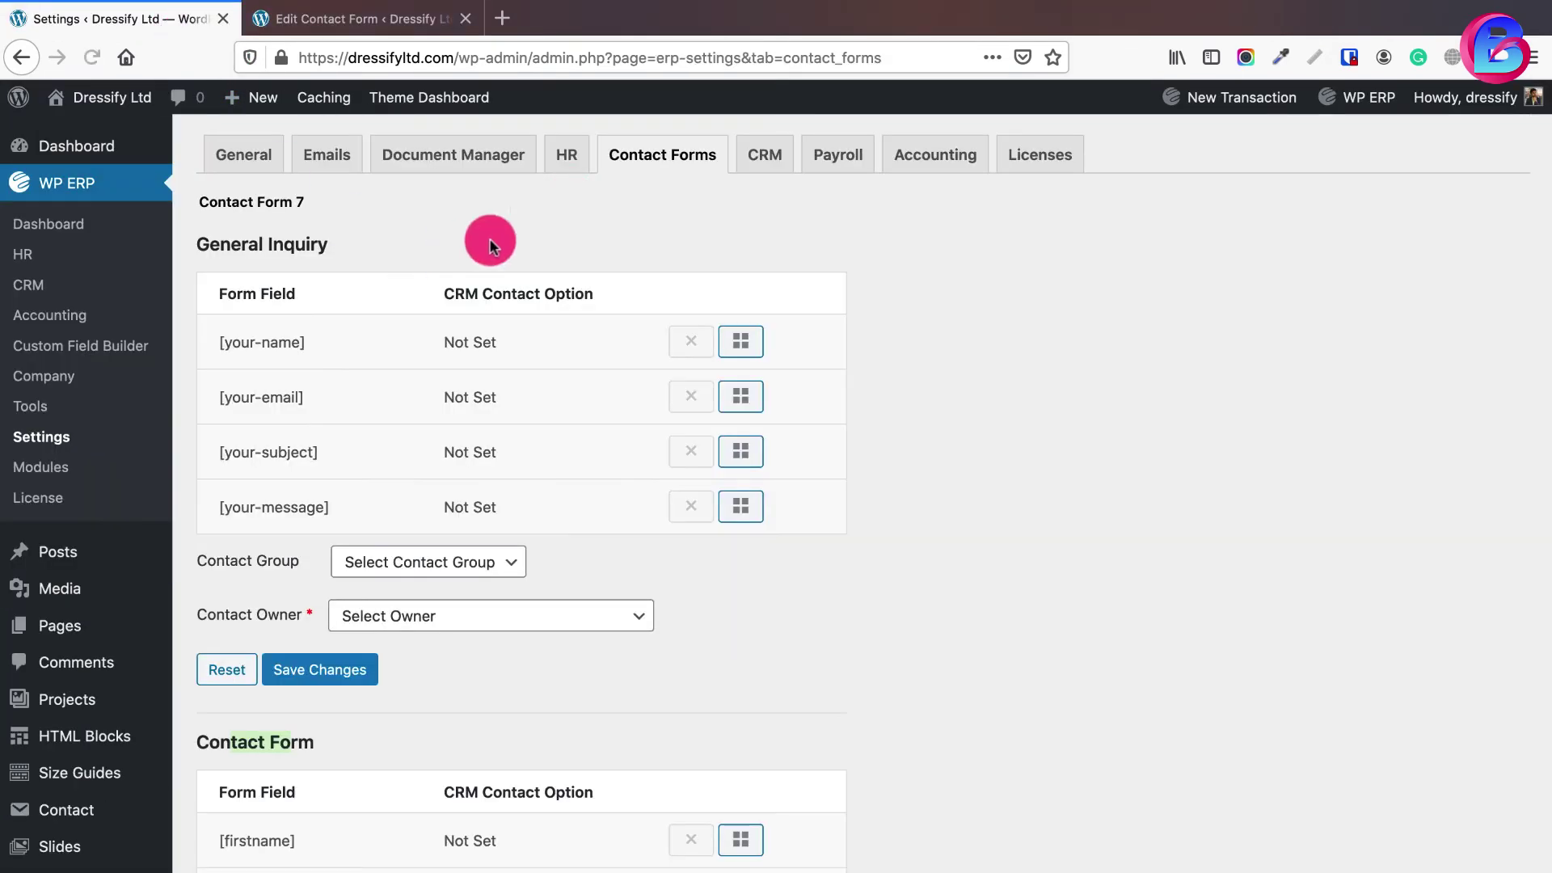
- Reload the Contact Forms mapping and show the CRM field options for [firstname]
{"action": "left_click", "coordinate": [640, 168]}
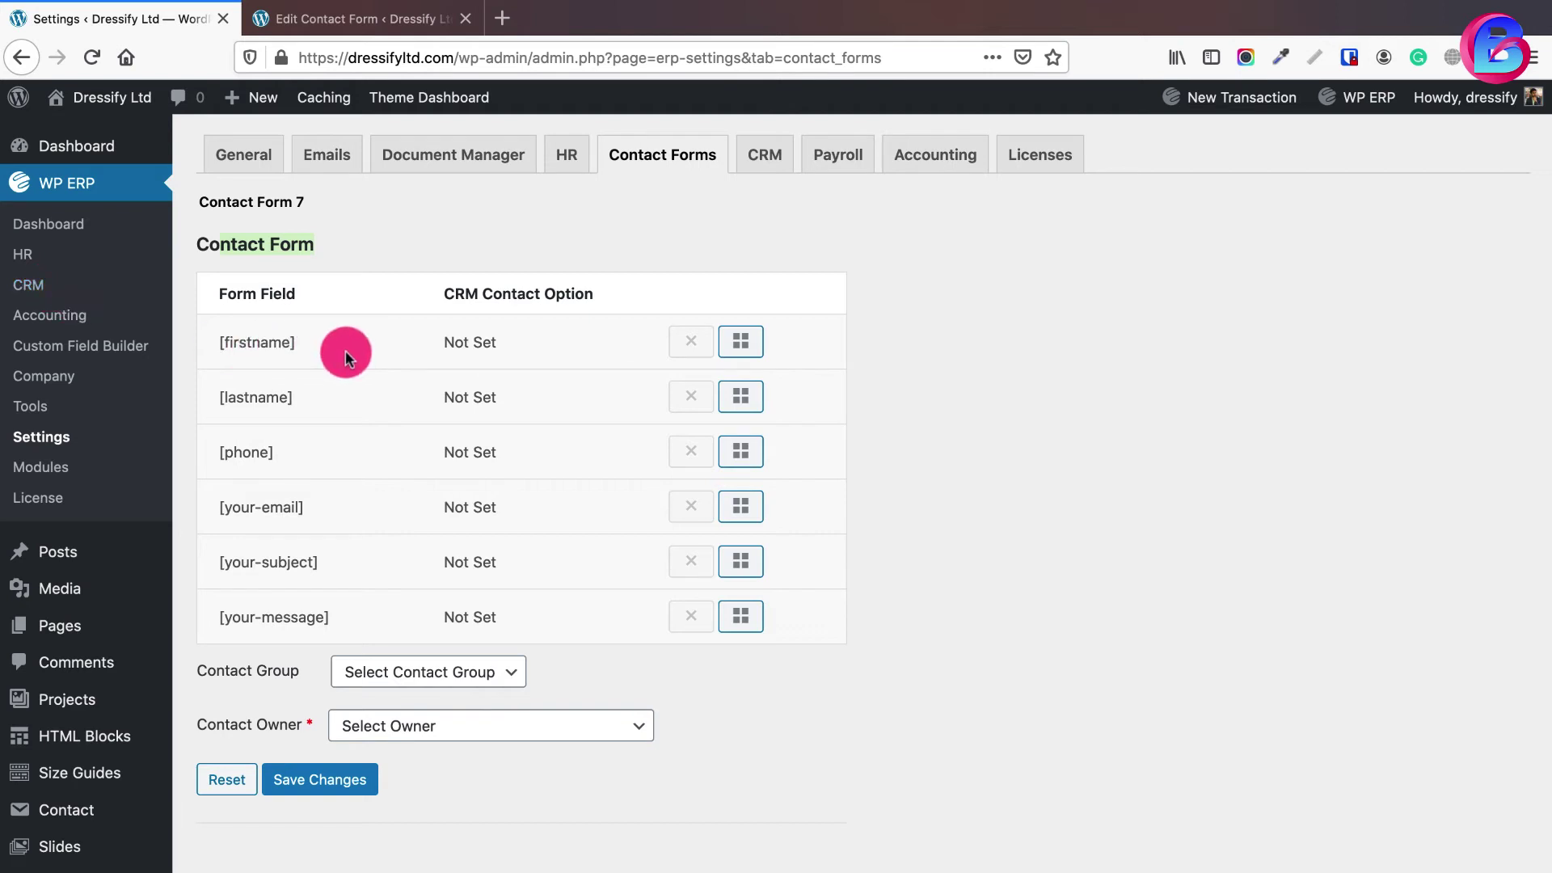
{"action": "left_click", "coordinate": [737, 342]}
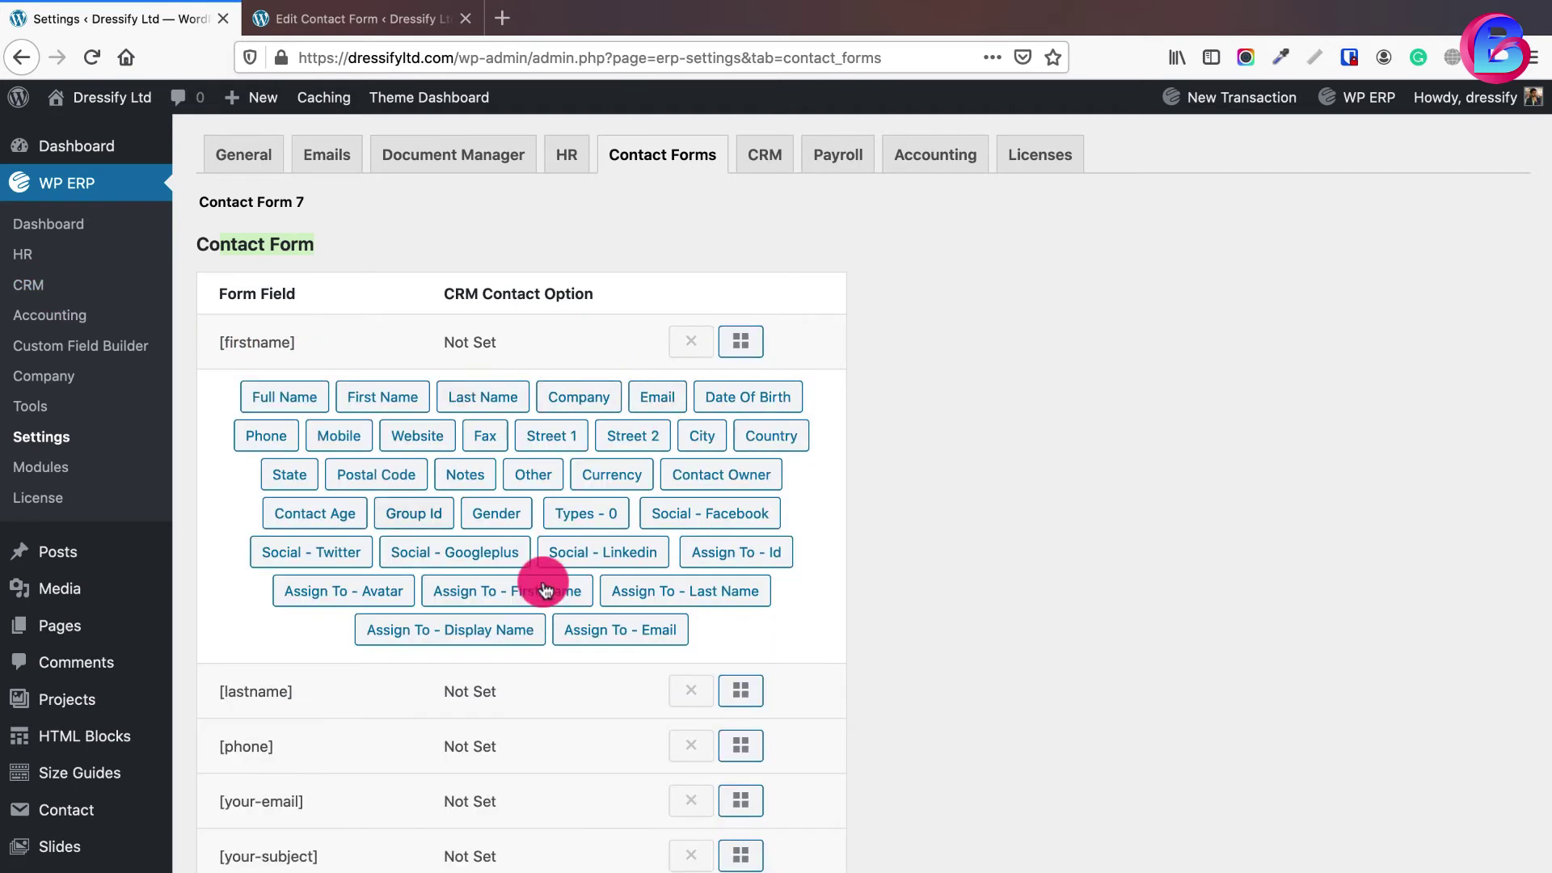
{"action": "right_click", "coordinate": [33, 287]}
- Open the CRM contacts list in a new browser tab
{"action": "key", "text": "Return"}
{"action": "left_click", "coordinate": [364, 24]}
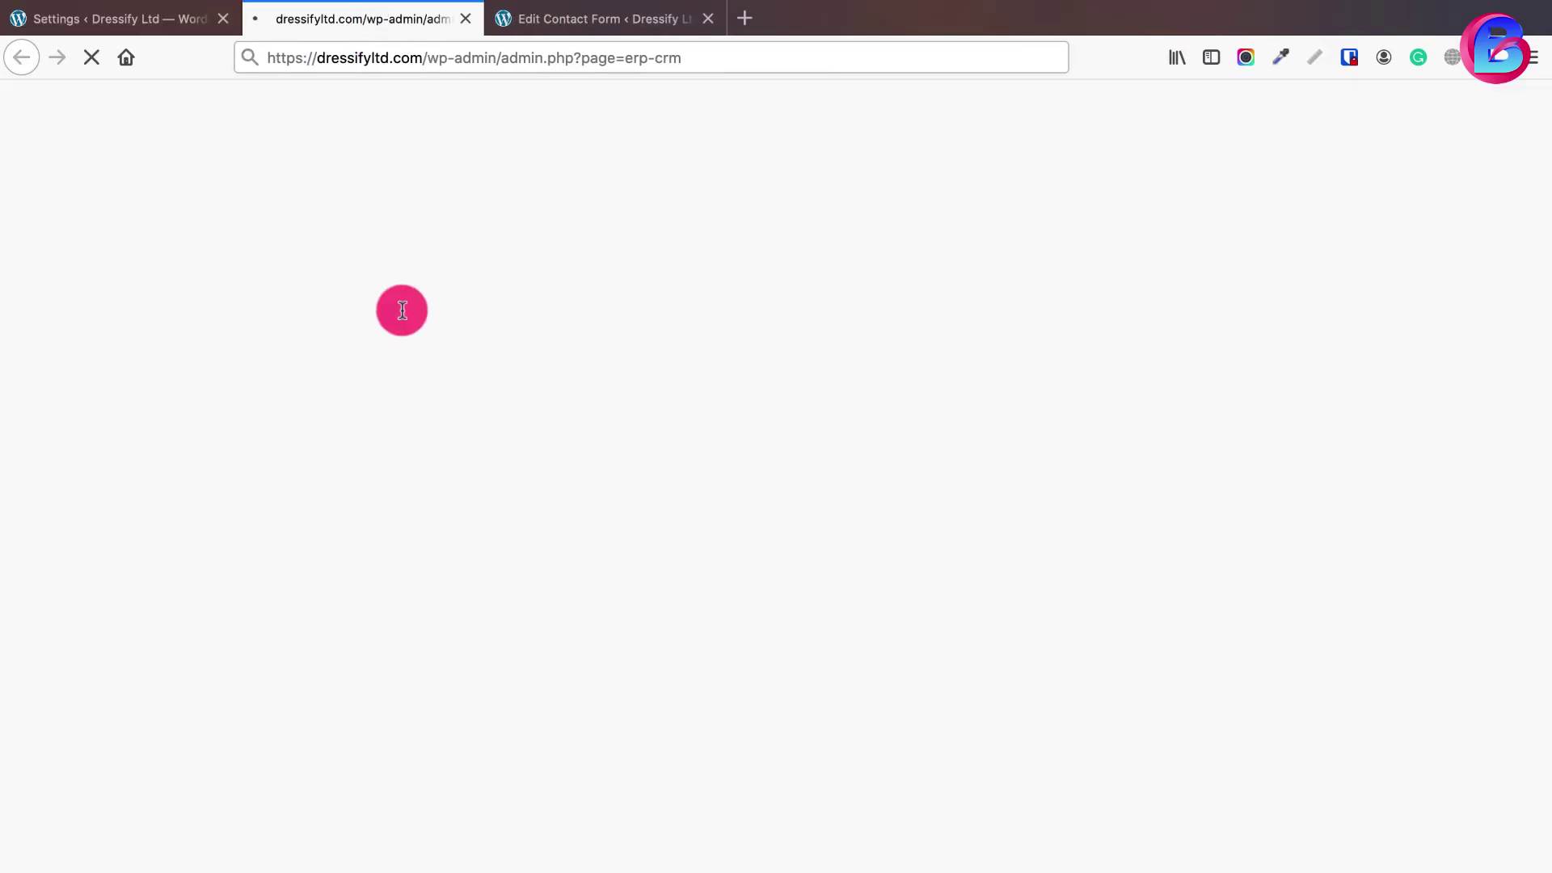
{"action": "left_click", "coordinate": [419, 140]}
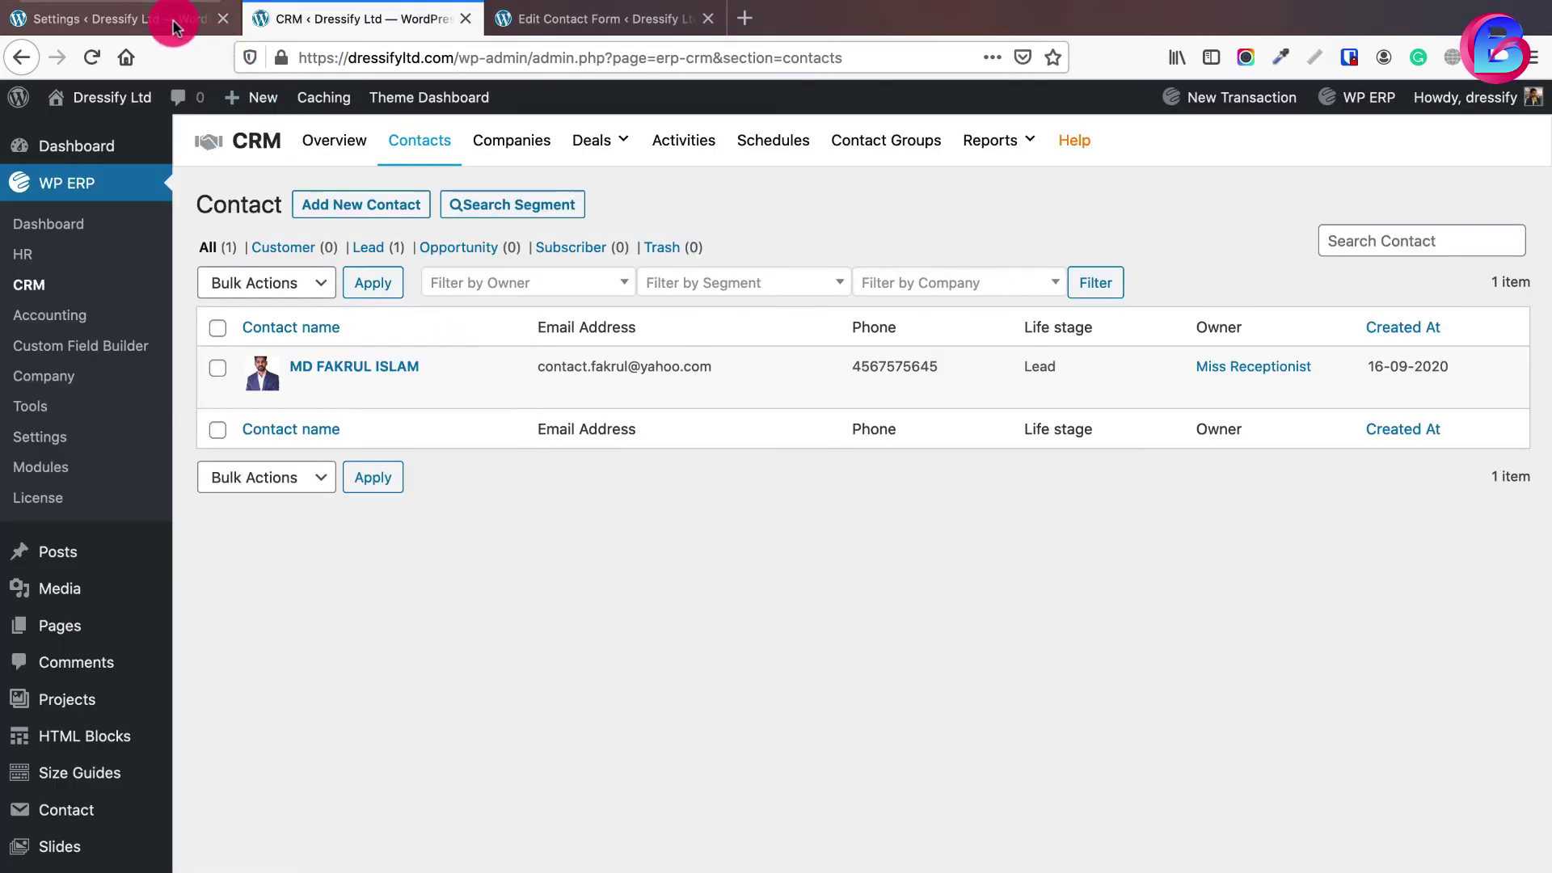
{"action": "left_click", "coordinate": [165, 18]}
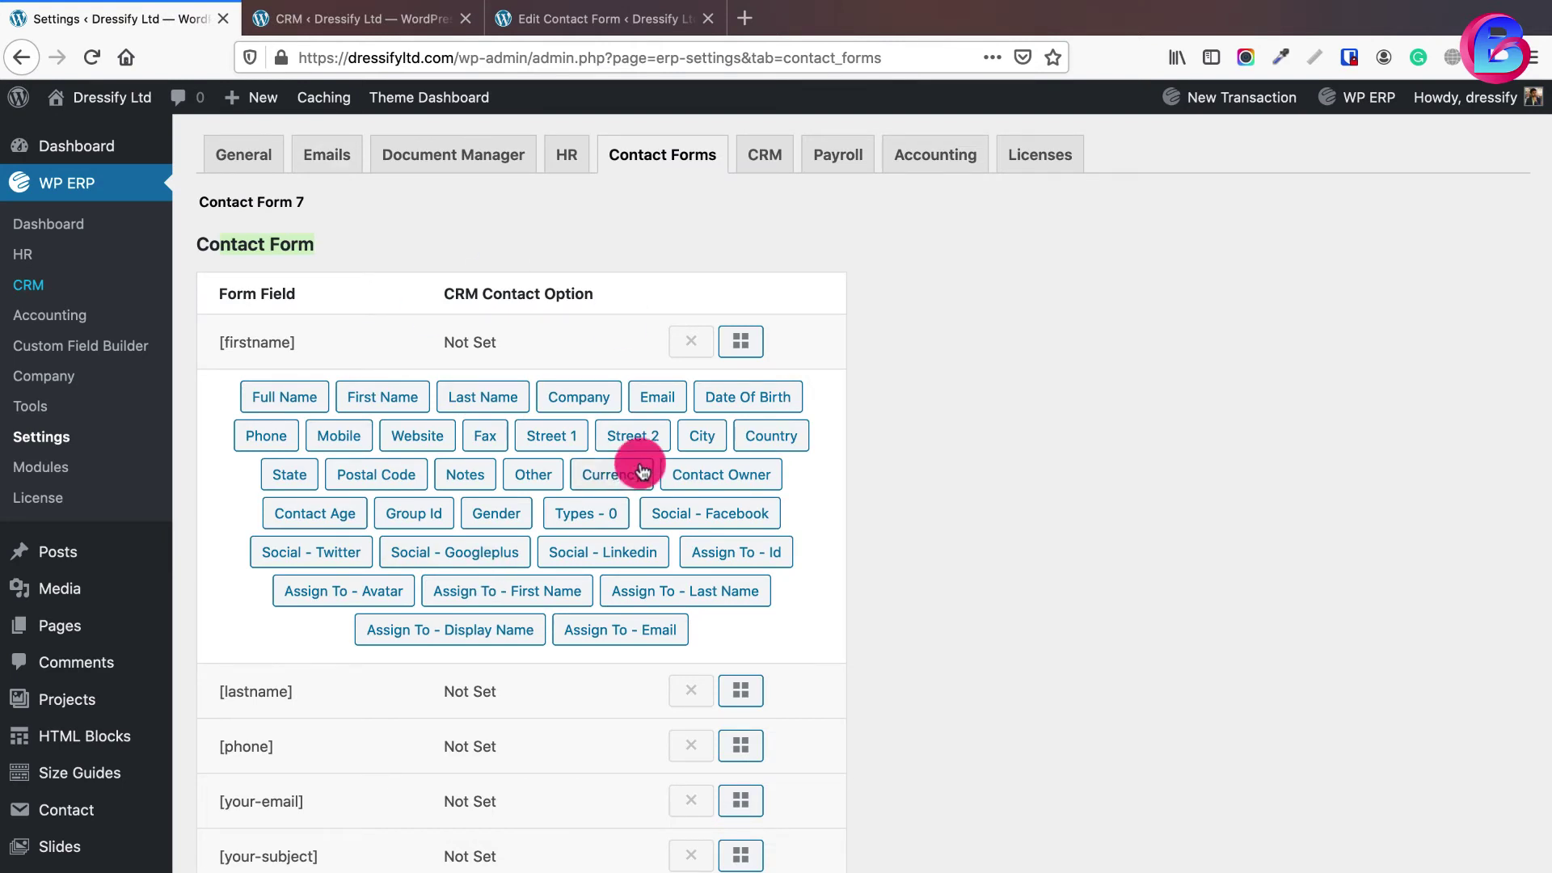
- Open the CRM Add New Contact form with advanced fields expanded, then return to the mapping
{"action": "left_click", "coordinate": [364, 20]}
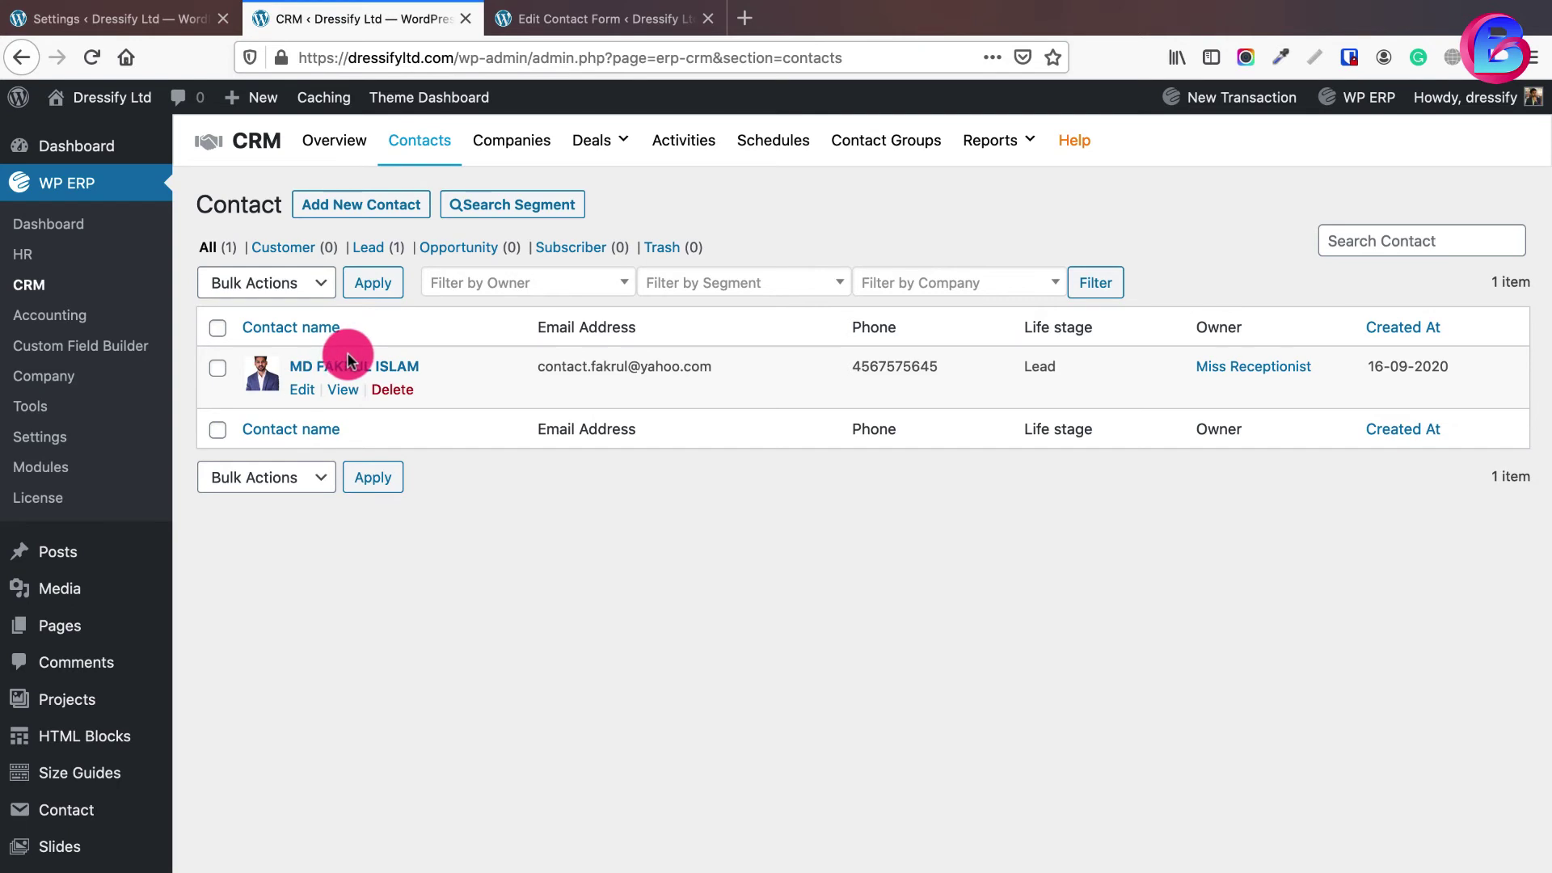
{"action": "left_click", "coordinate": [368, 210]}
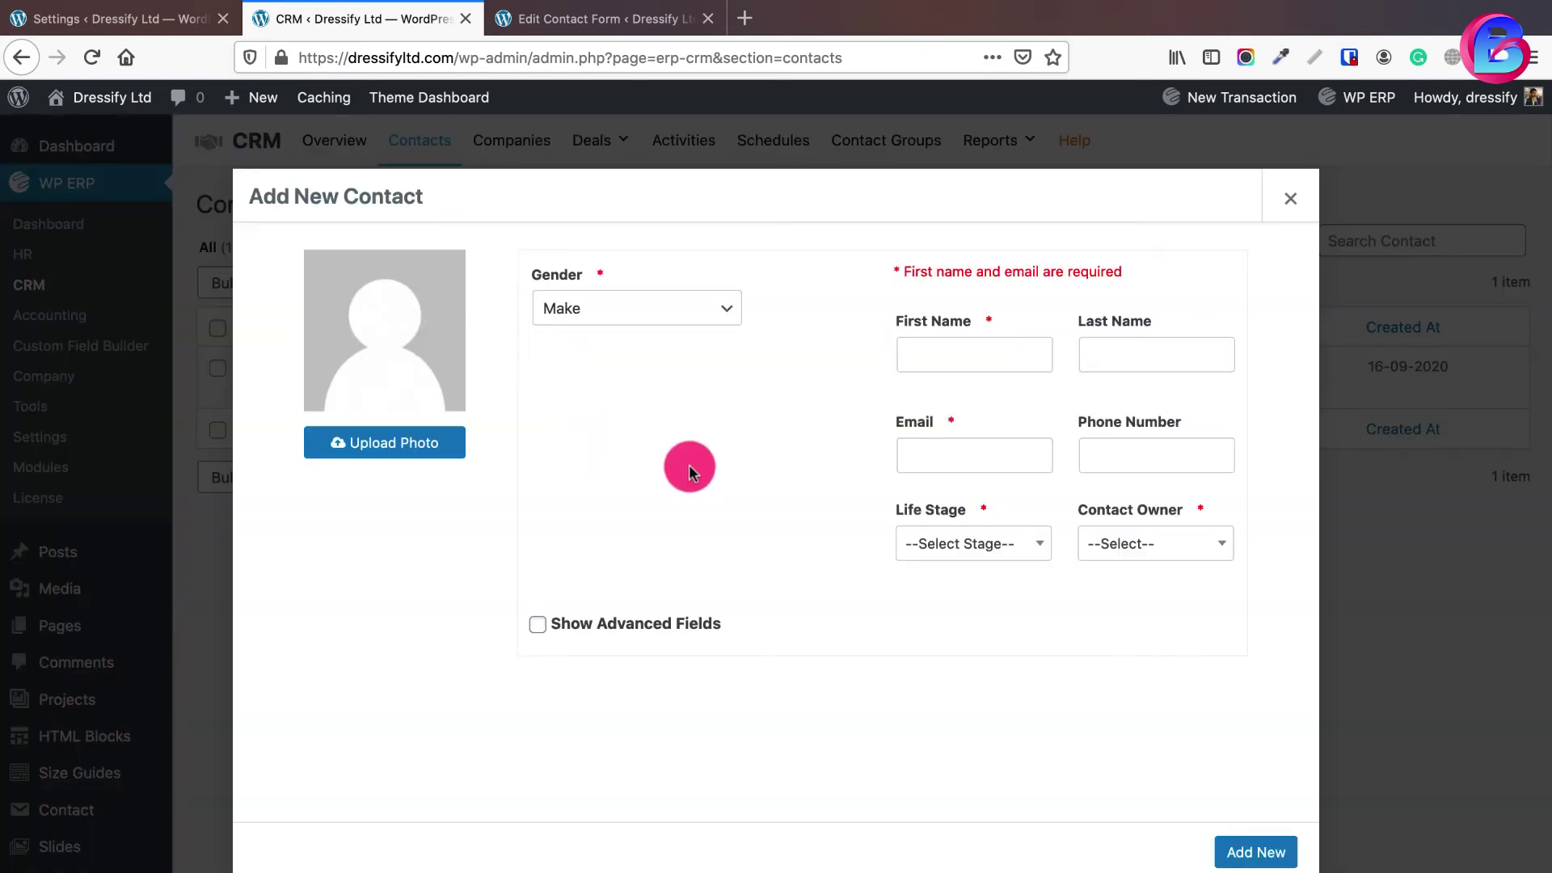
{"action": "left_click", "coordinate": [669, 620]}
{"action": "scroll", "coordinate": [821, 556], "scroll_direction": "down", "scroll_amount": 8}
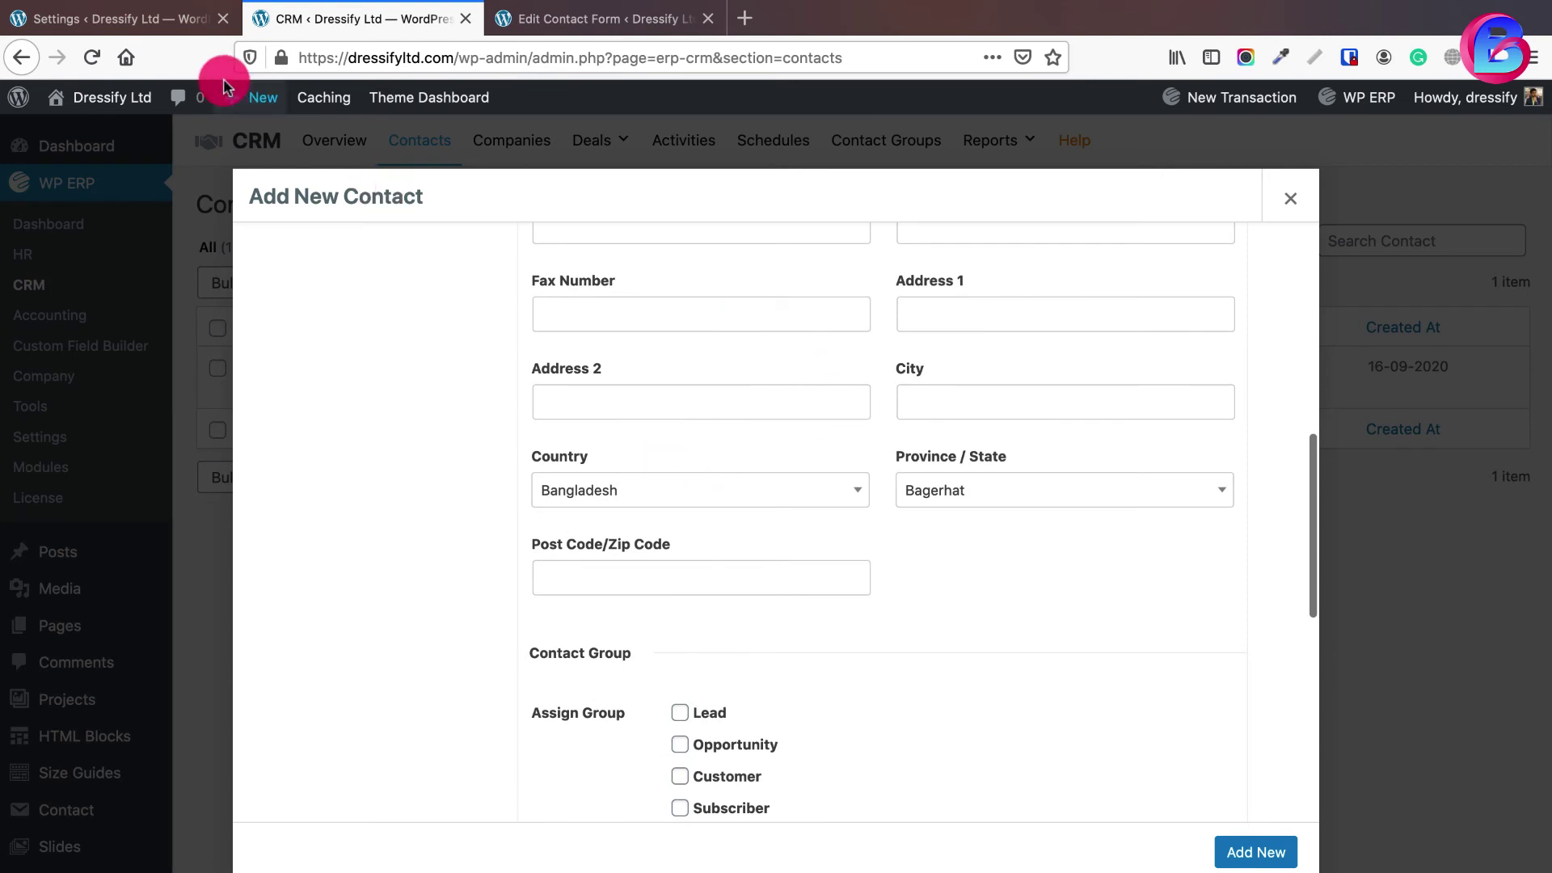
{"action": "left_click", "coordinate": [177, 32]}
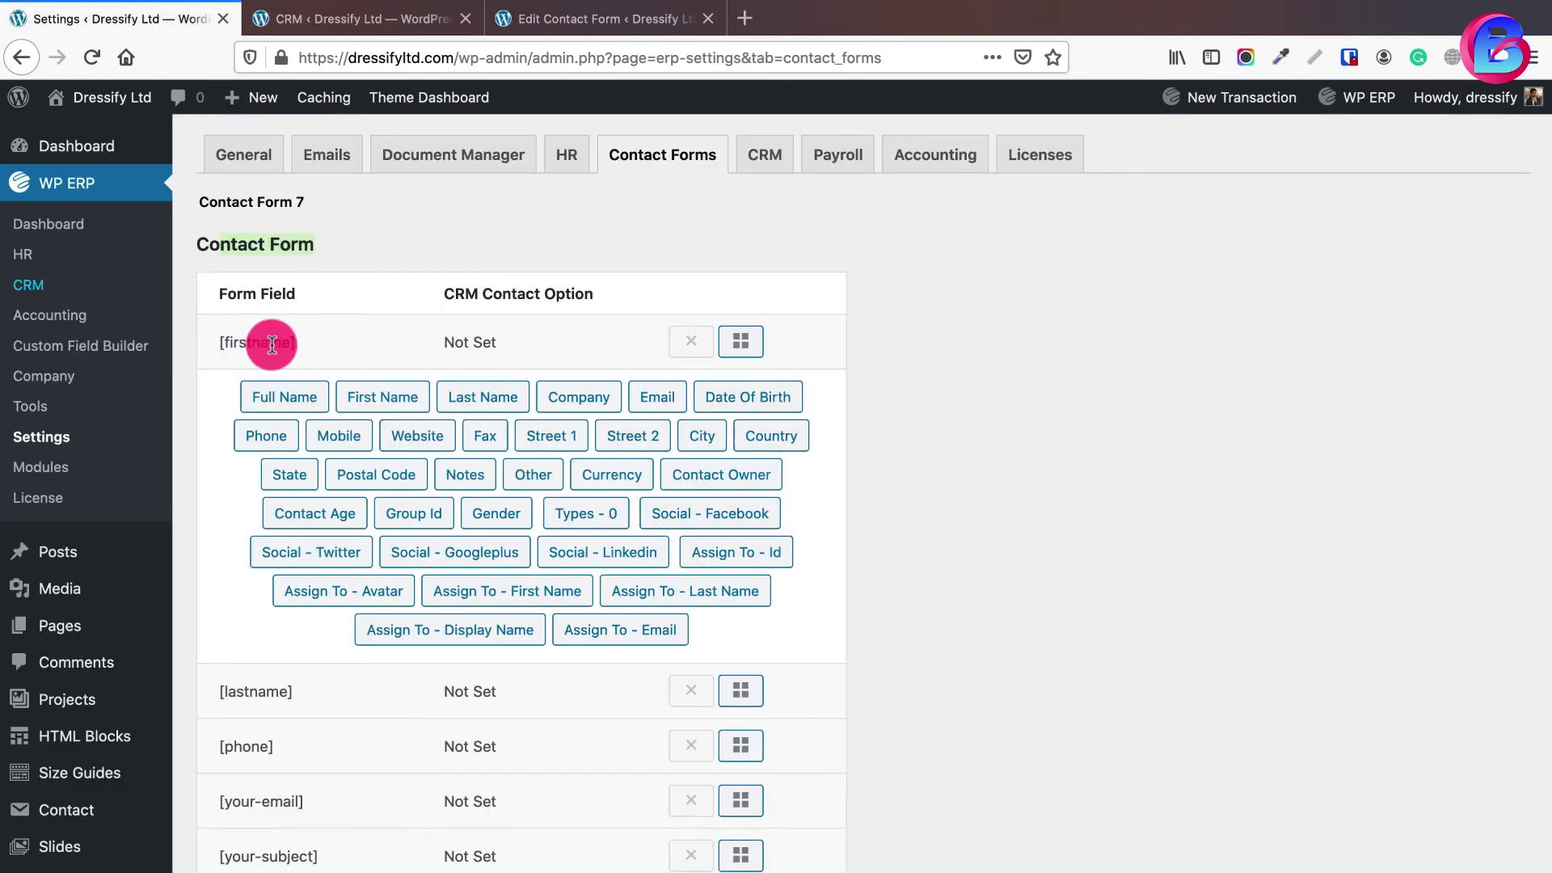
{"action": "left_click", "coordinate": [356, 23]}
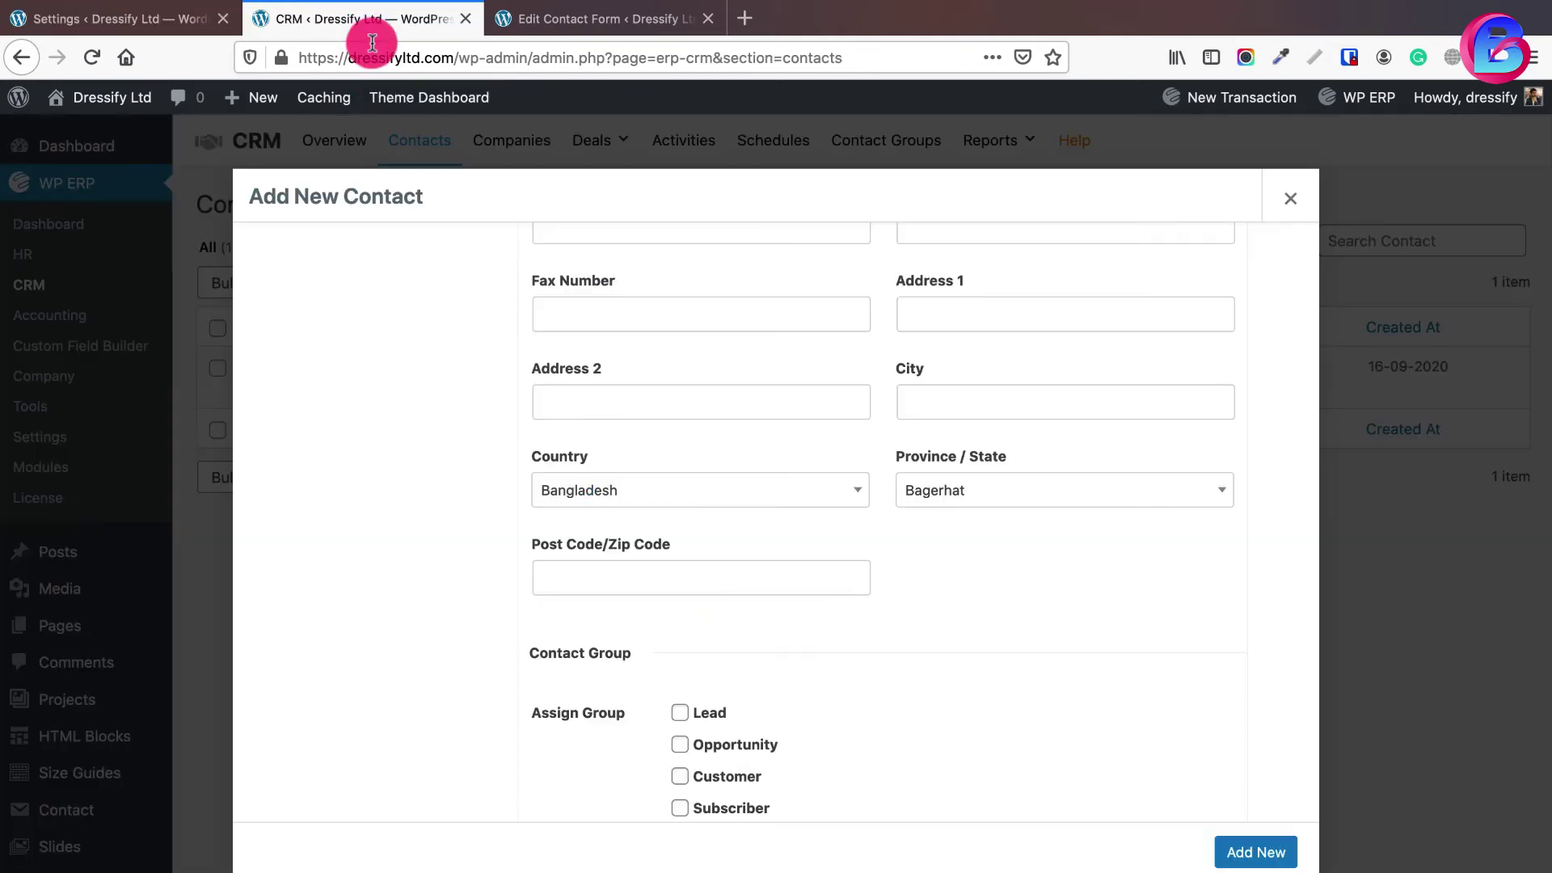
{"action": "scroll", "coordinate": [687, 456], "scroll_direction": "up", "scroll_amount": 10}
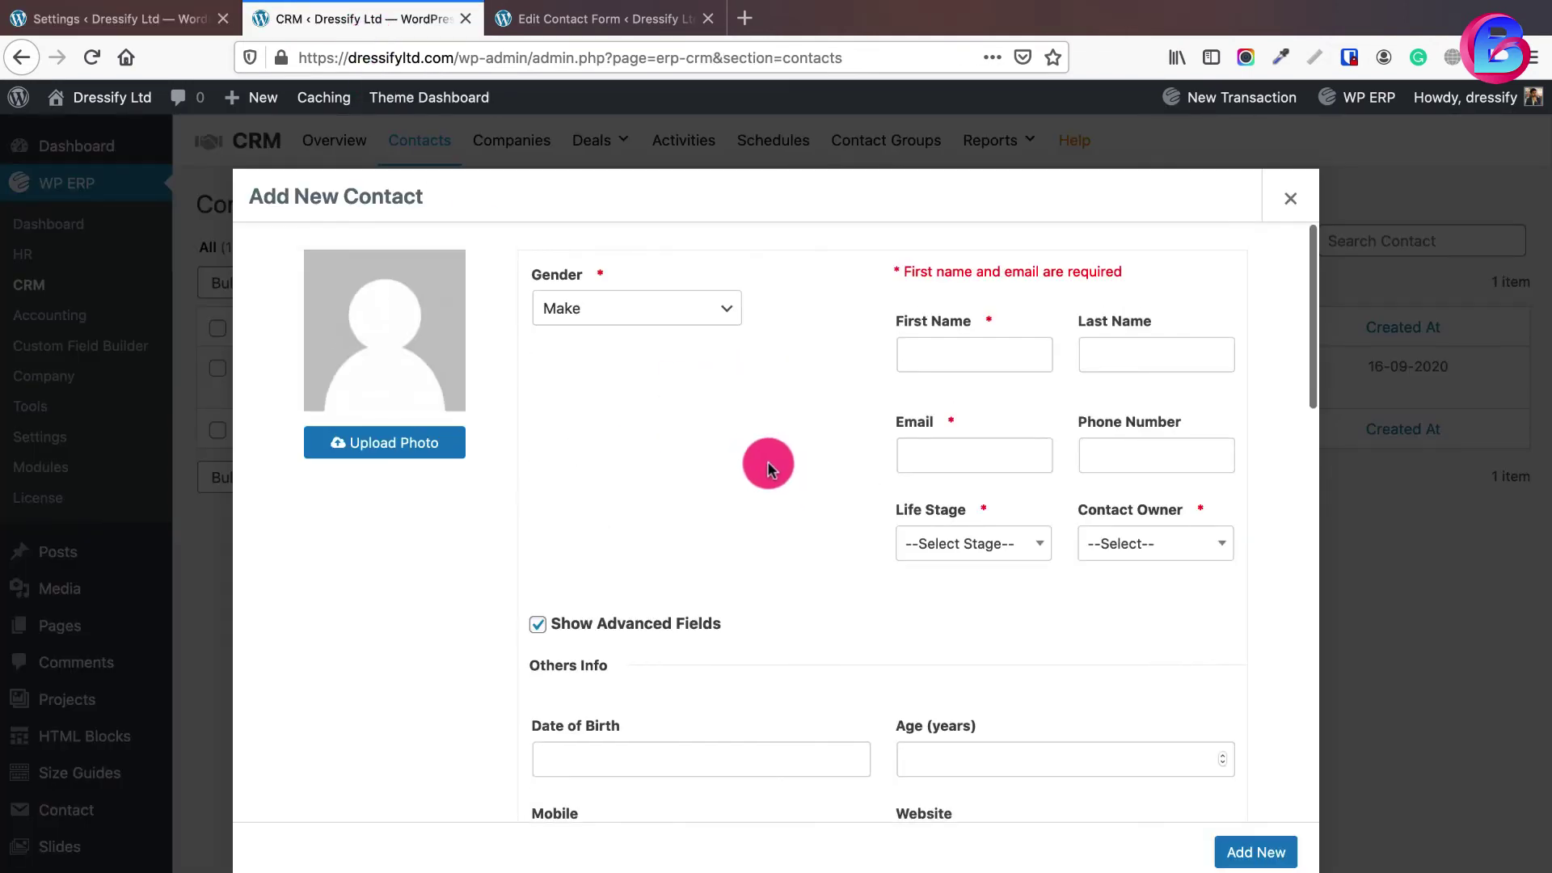
{"action": "left_click", "coordinate": [121, 21]}
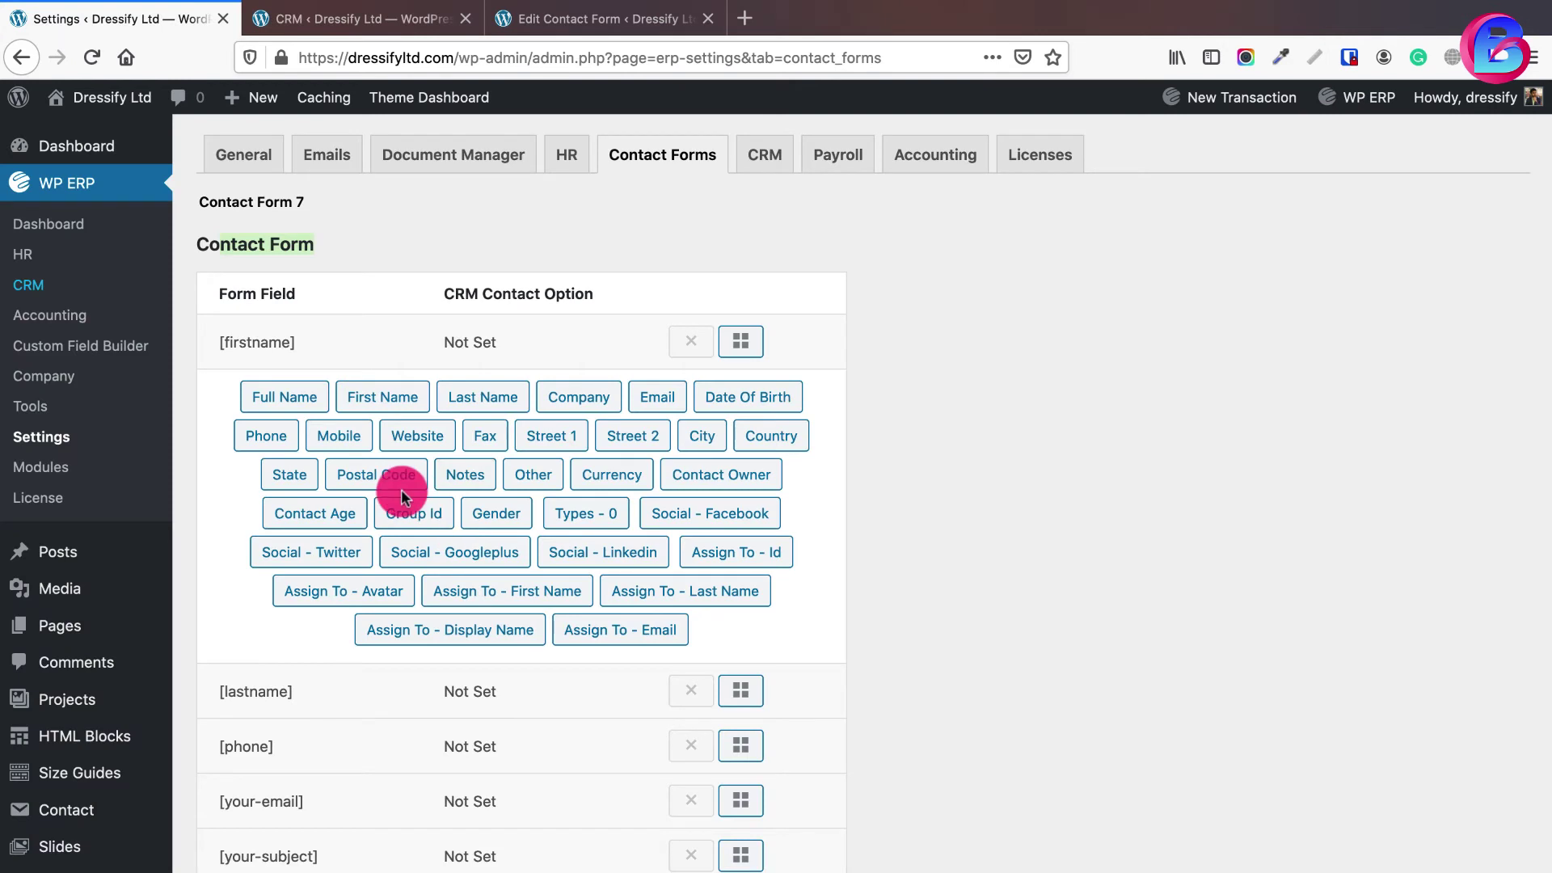
- Map [firstname] to the CRM First Name field
{"action": "left_click", "coordinate": [374, 404]}
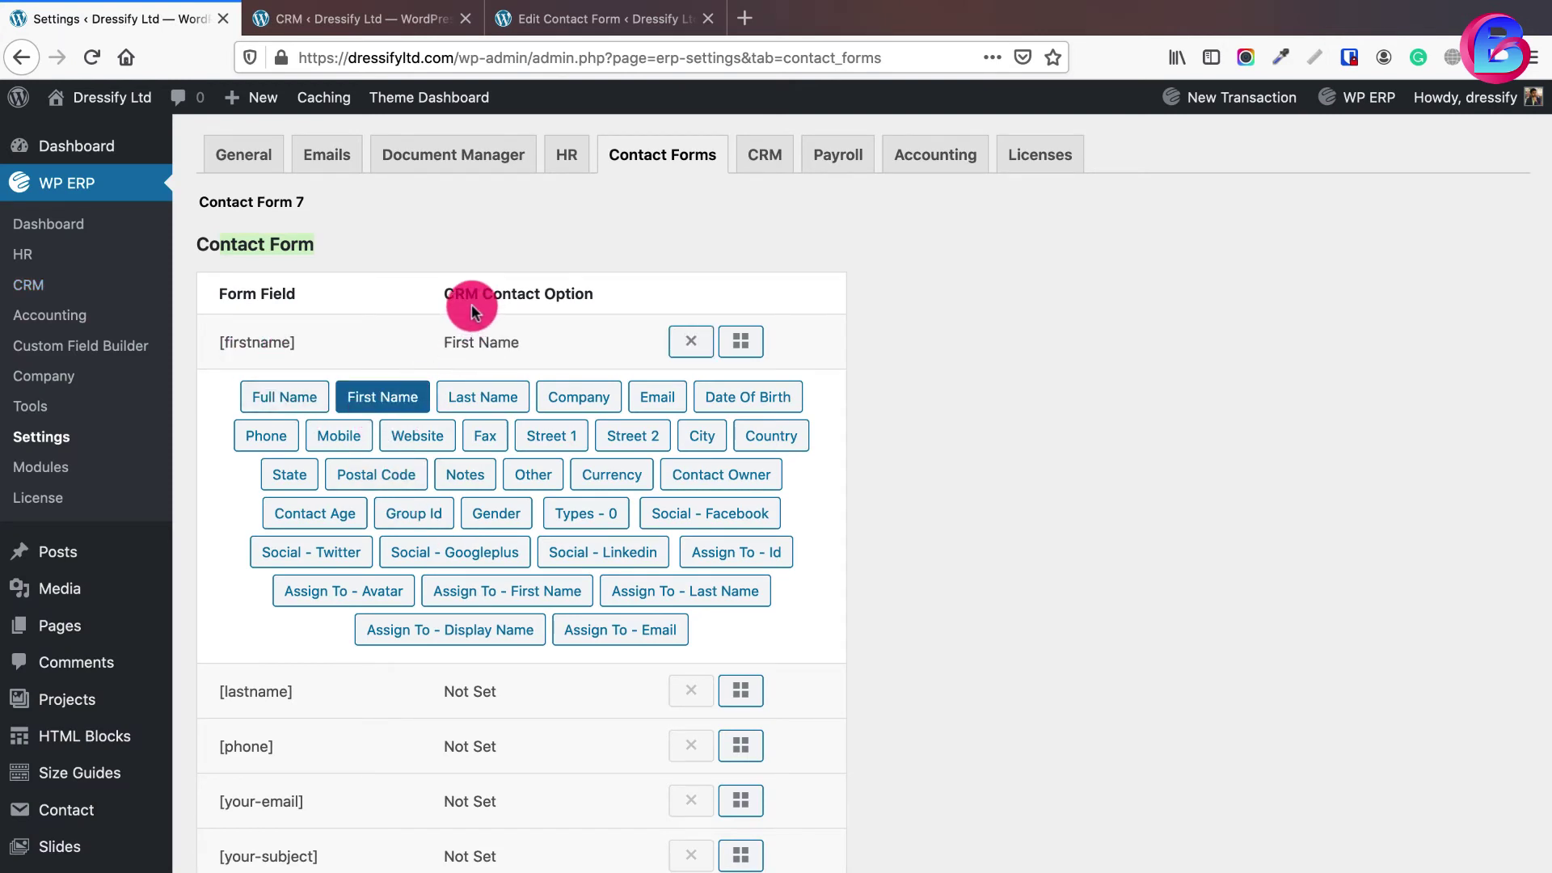
{"action": "left_click", "coordinate": [371, 24]}
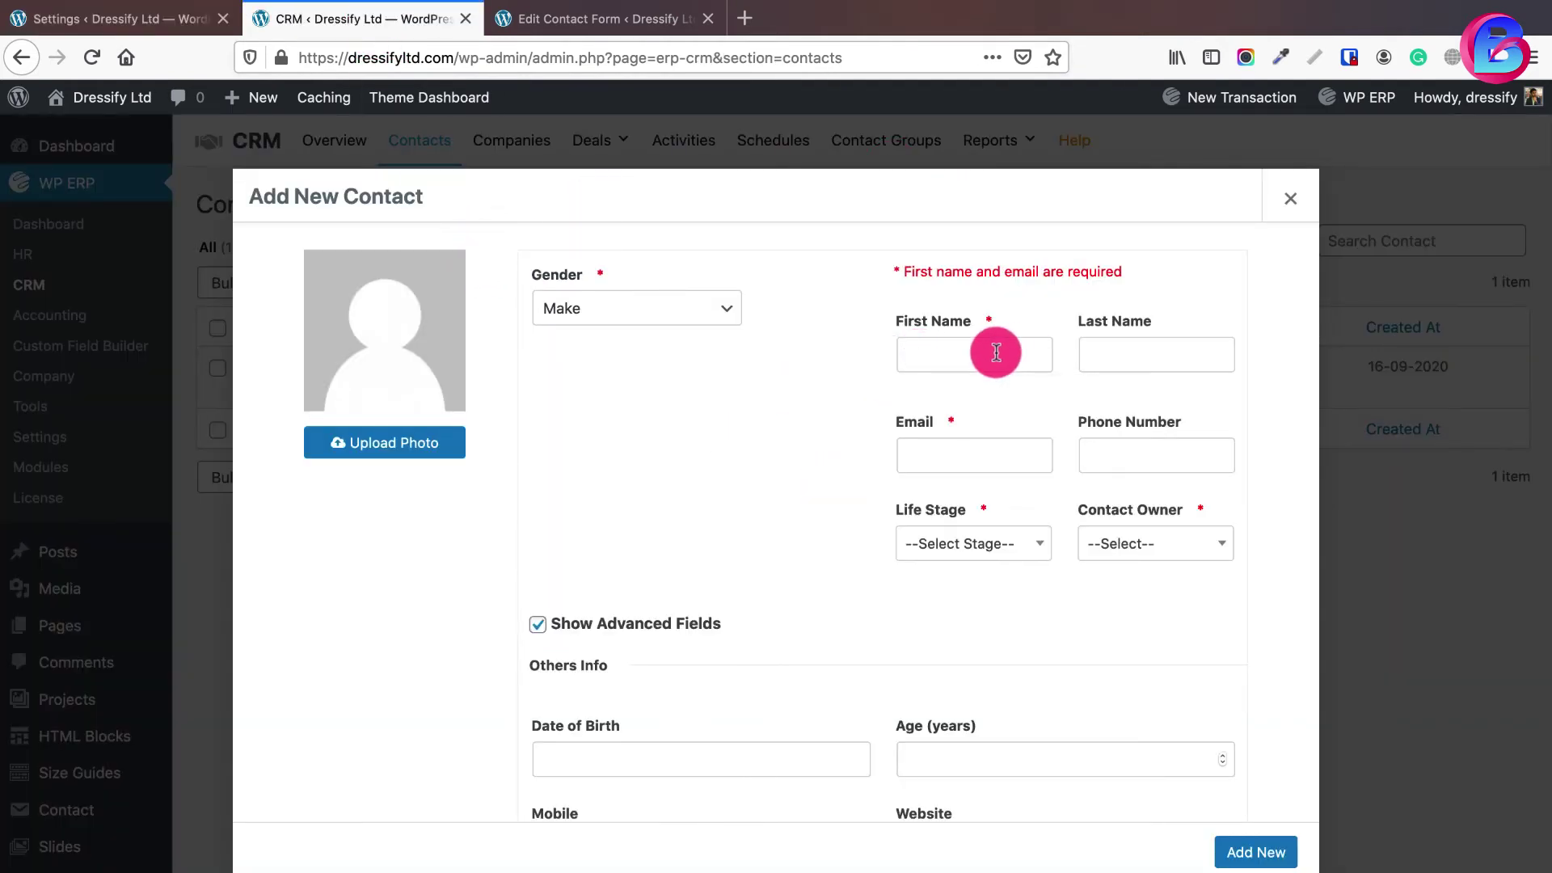
{"action": "left_click", "coordinate": [124, 18]}
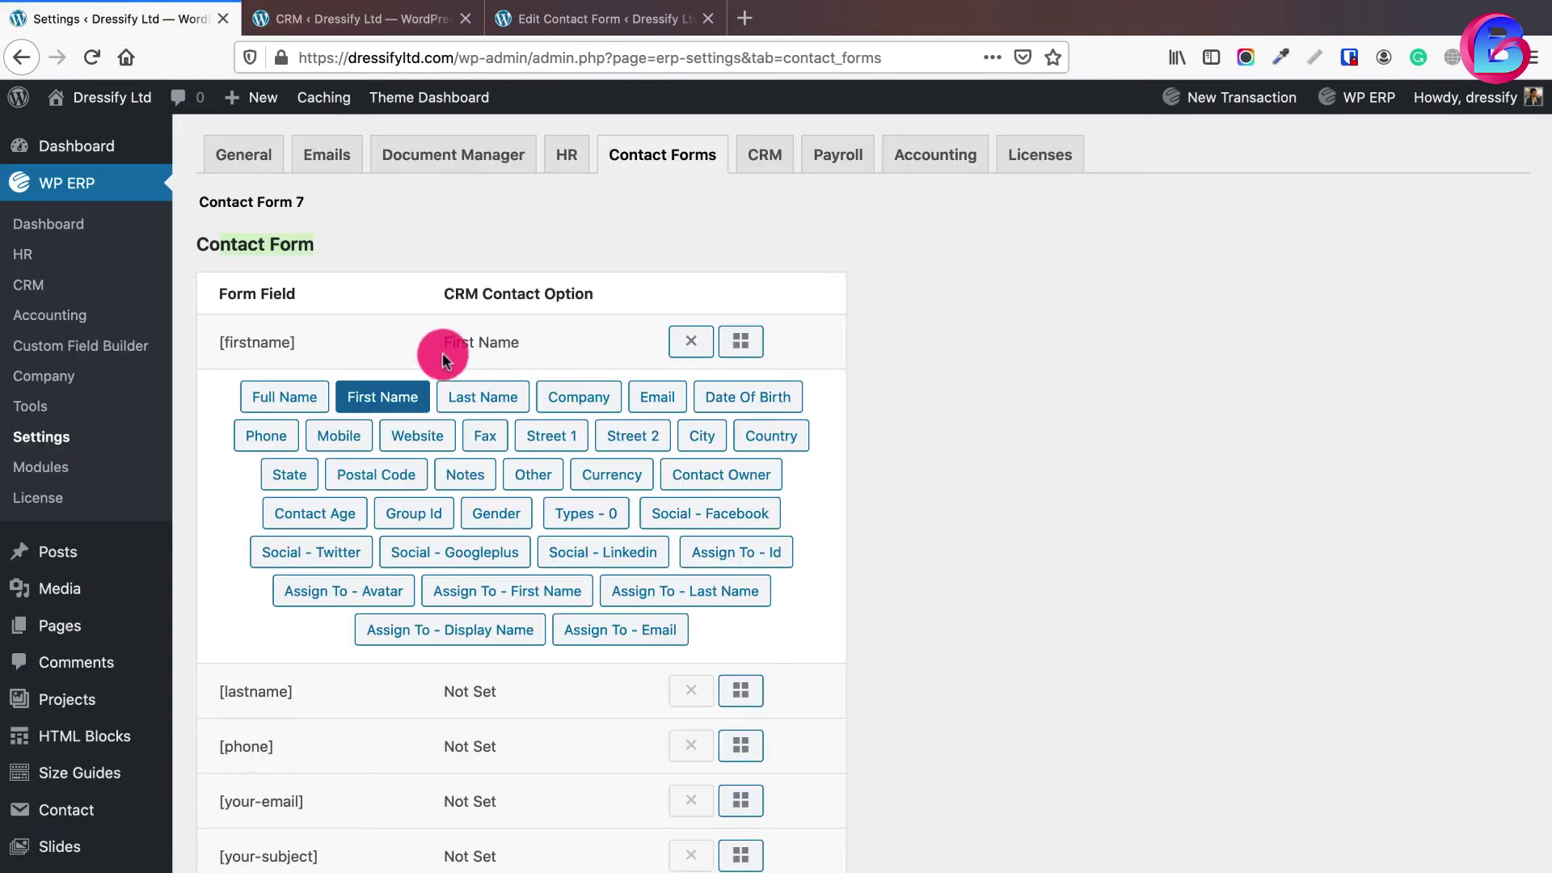
{"action": "left_click", "coordinate": [739, 356]}
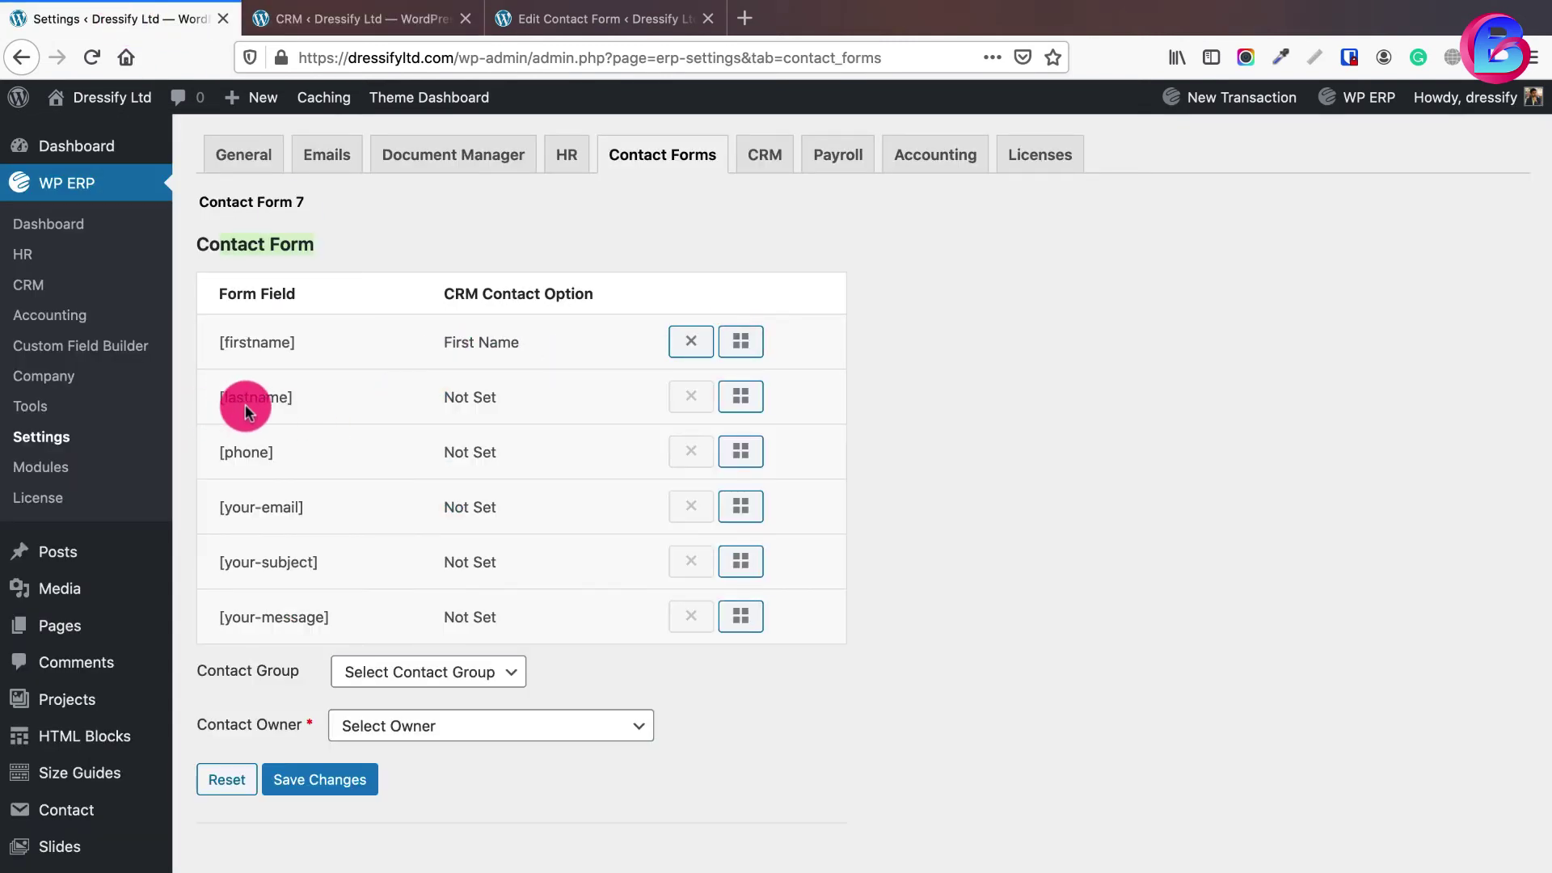
- Map [lastname] to CRM Last Name and [phone] to CRM Phone
{"action": "left_click", "coordinate": [739, 396]}
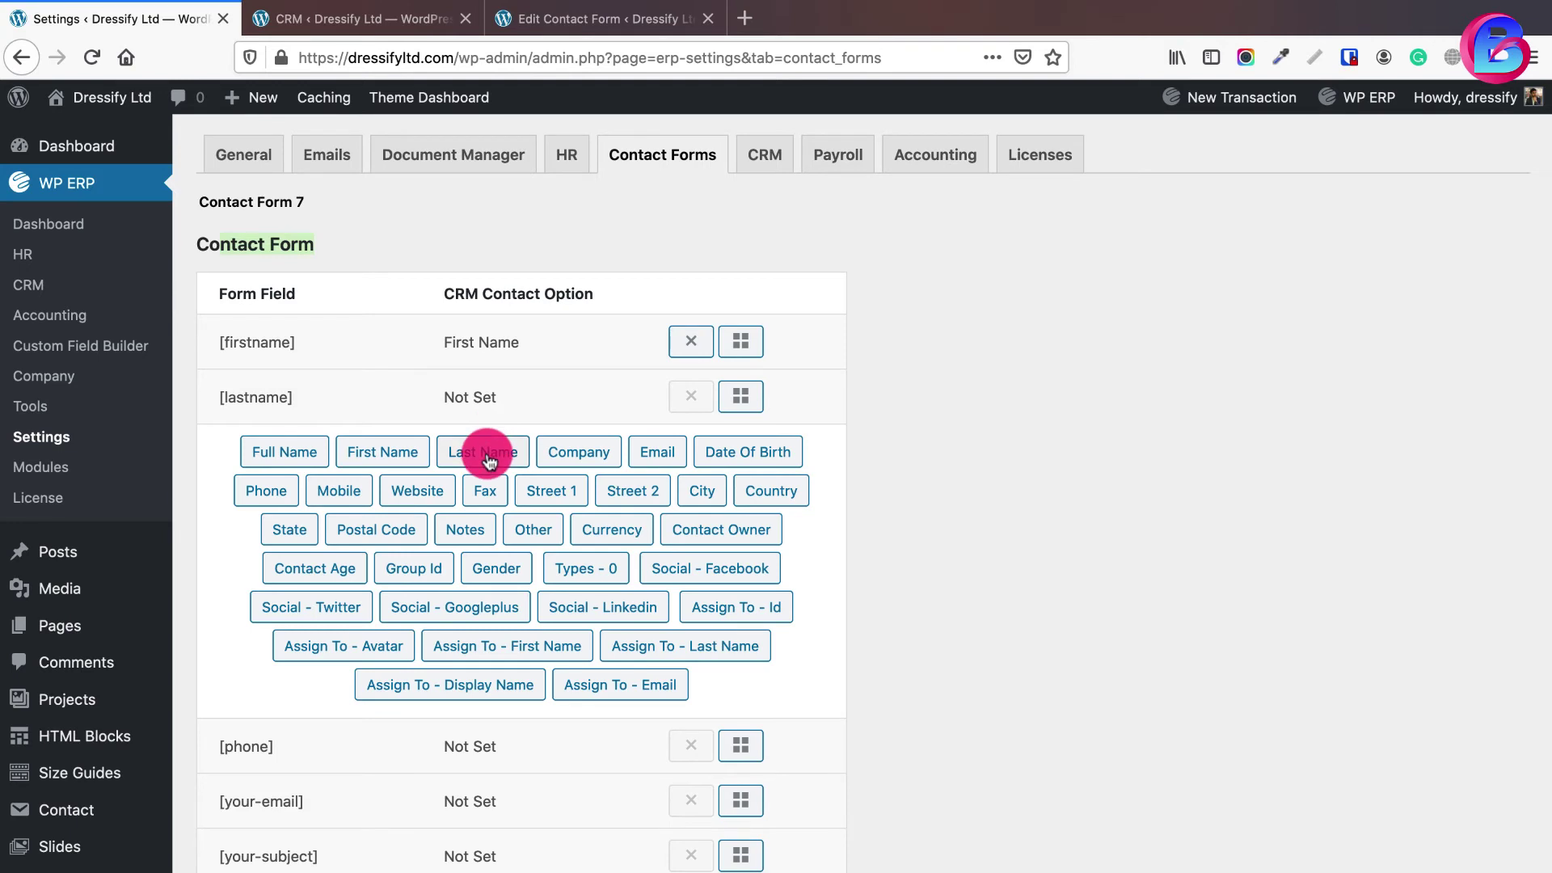
{"action": "left_click", "coordinate": [483, 452]}
{"action": "left_click", "coordinate": [737, 396]}
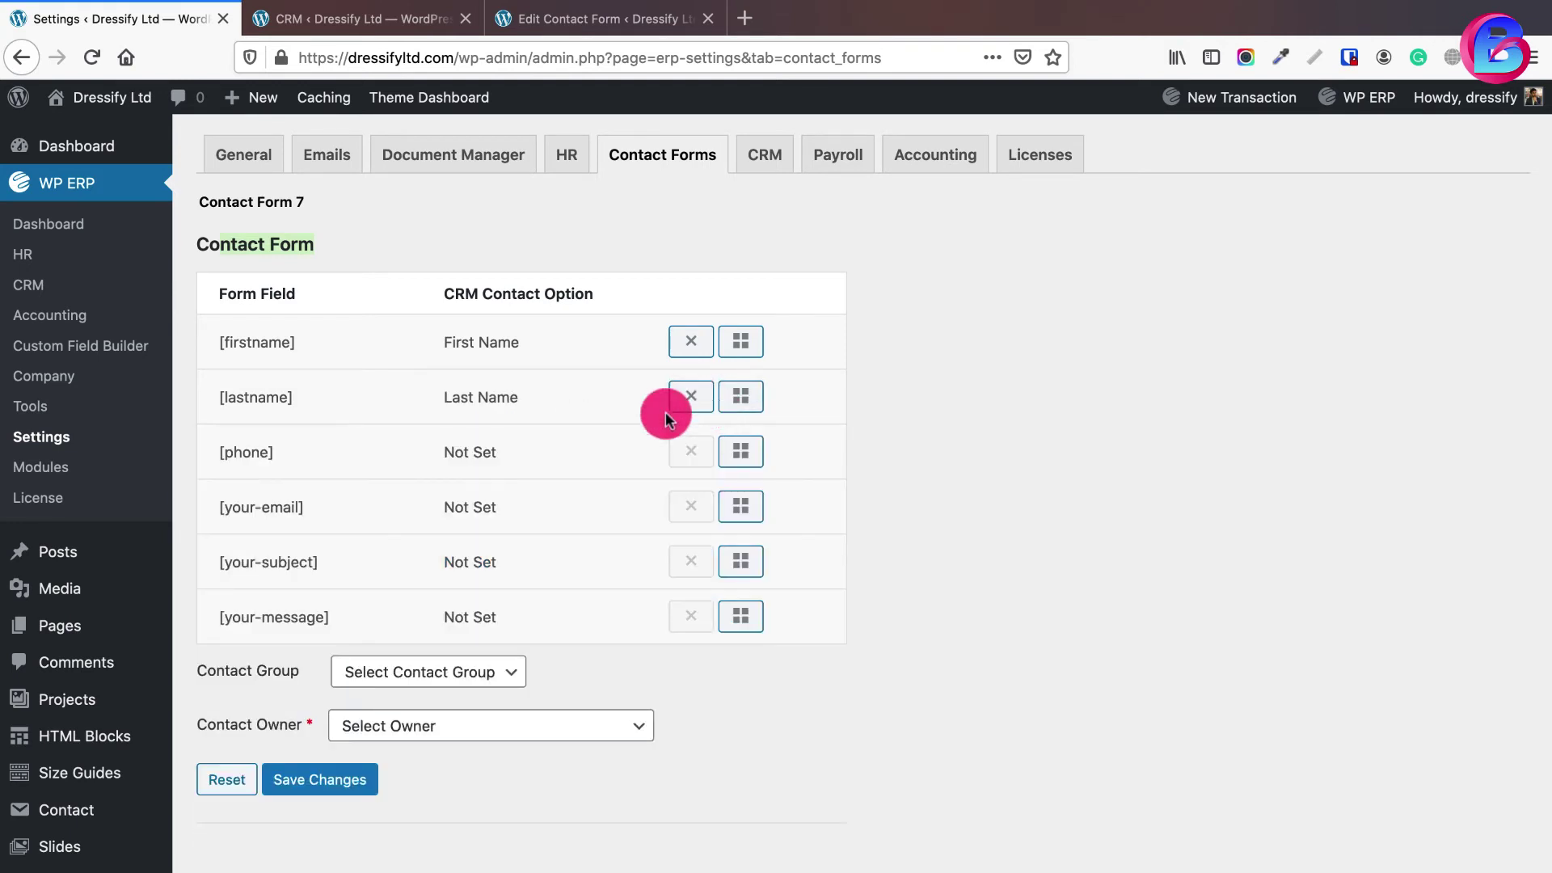
{"action": "left_click", "coordinate": [740, 451]}
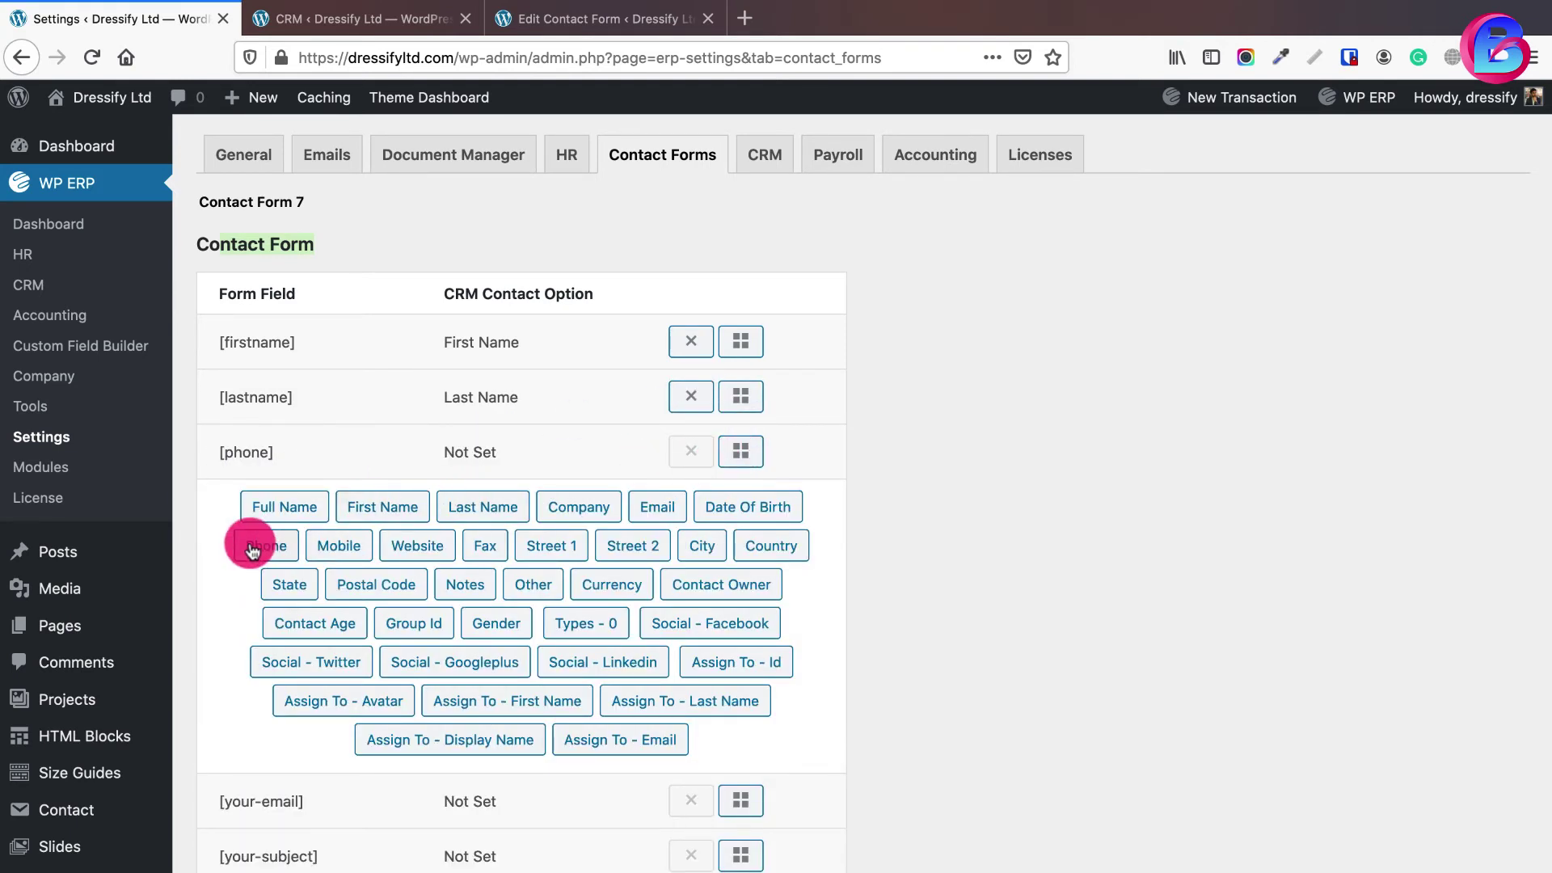
{"action": "left_click", "coordinate": [260, 549]}
{"action": "left_click", "coordinate": [750, 446]}
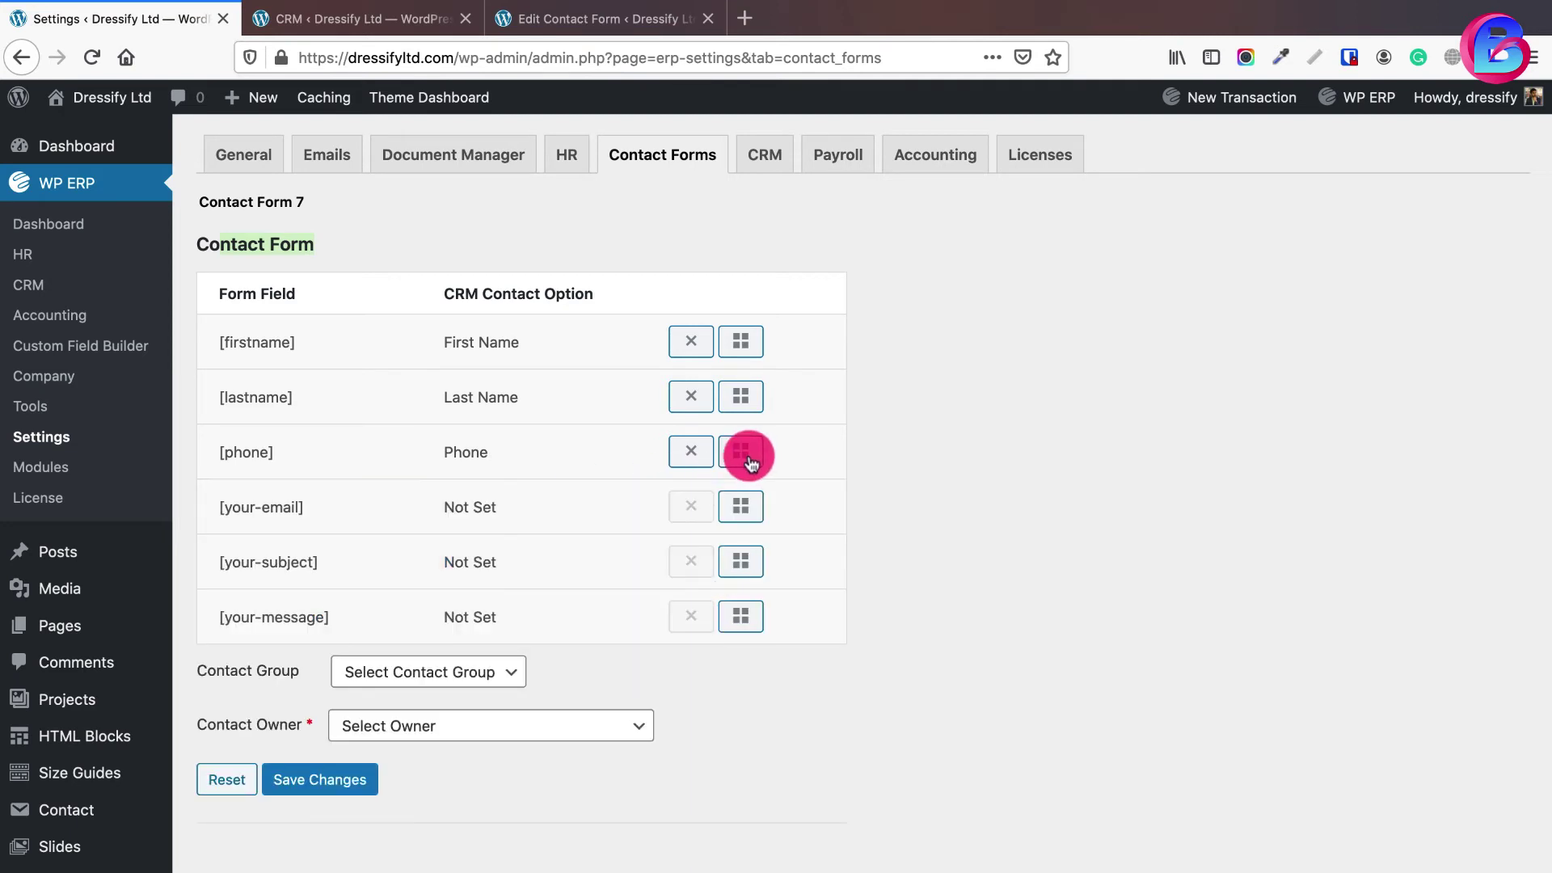
- Map [your-email] to the CRM Email field and open the Contact Group dropdown
{"action": "left_click", "coordinate": [741, 506]}
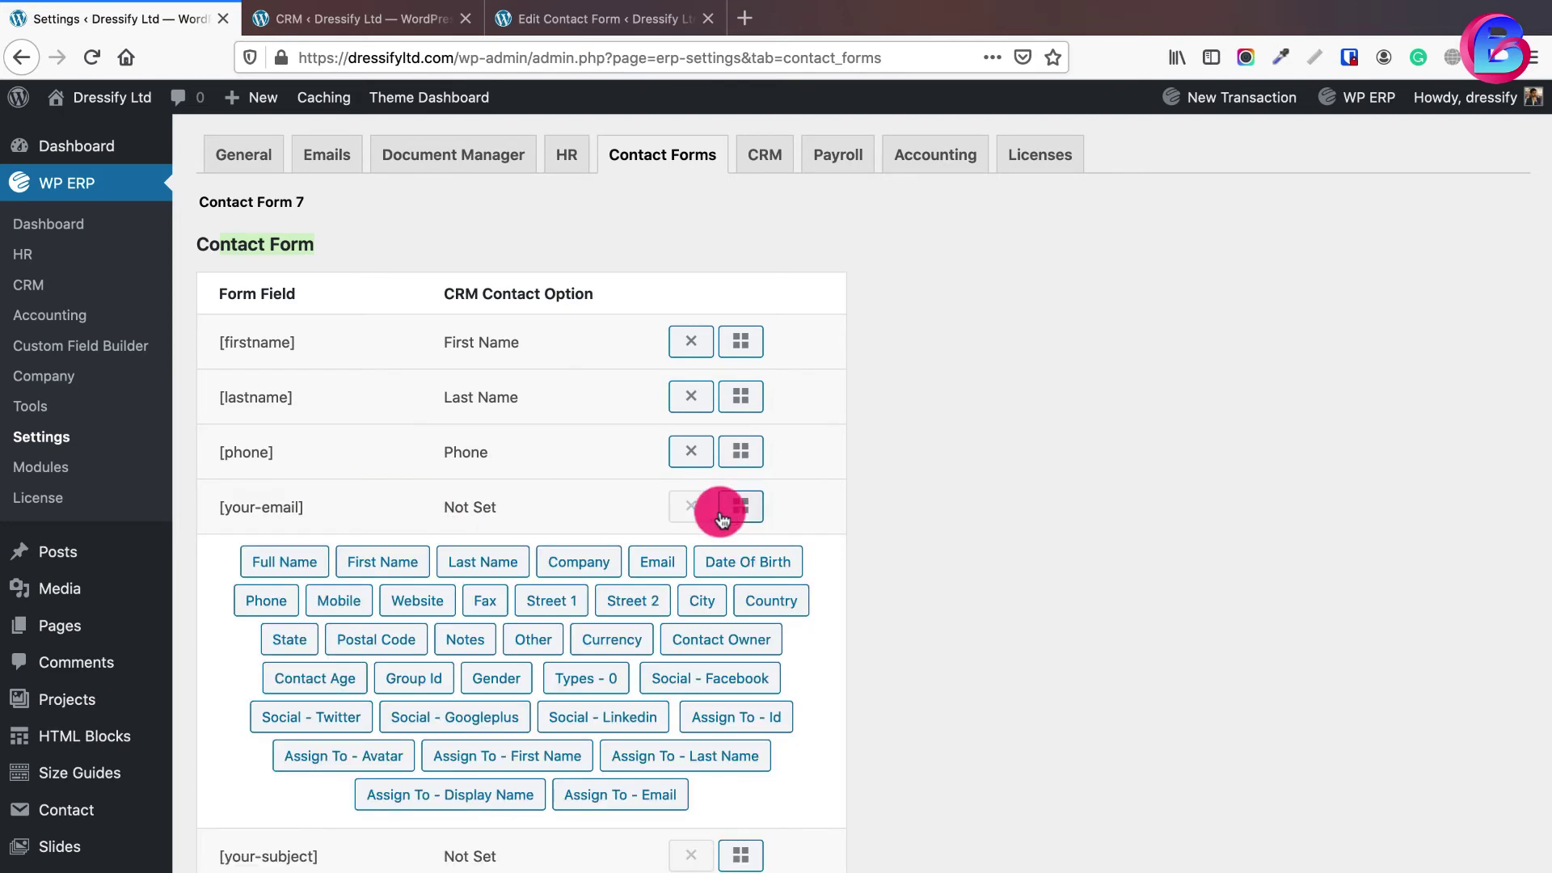
{"action": "left_click", "coordinate": [654, 563]}
{"action": "left_click", "coordinate": [740, 506]}
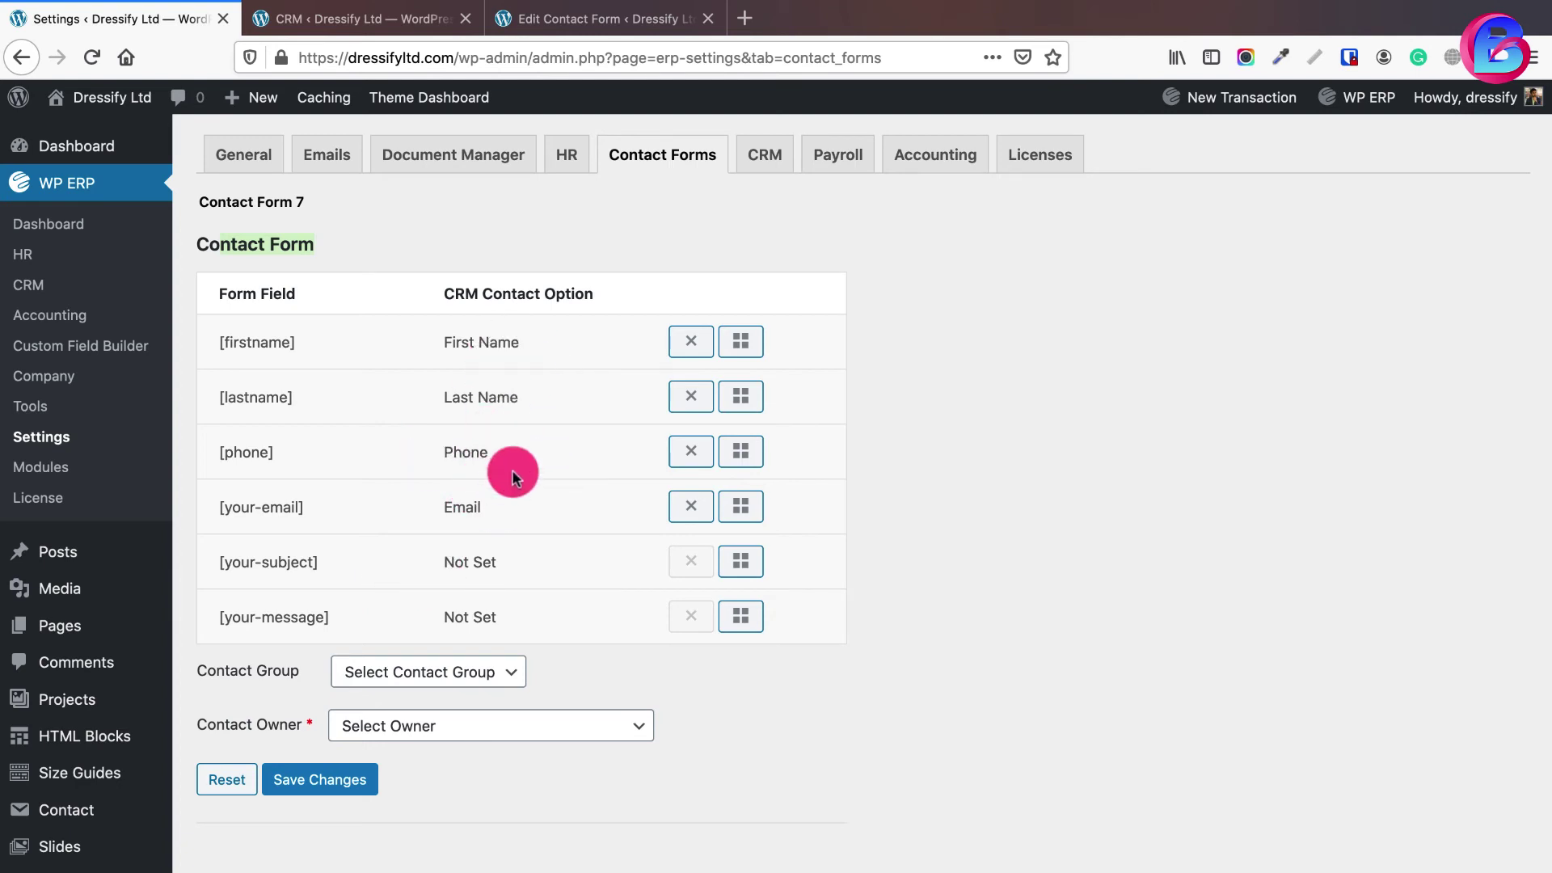
{"action": "left_click", "coordinate": [507, 673]}
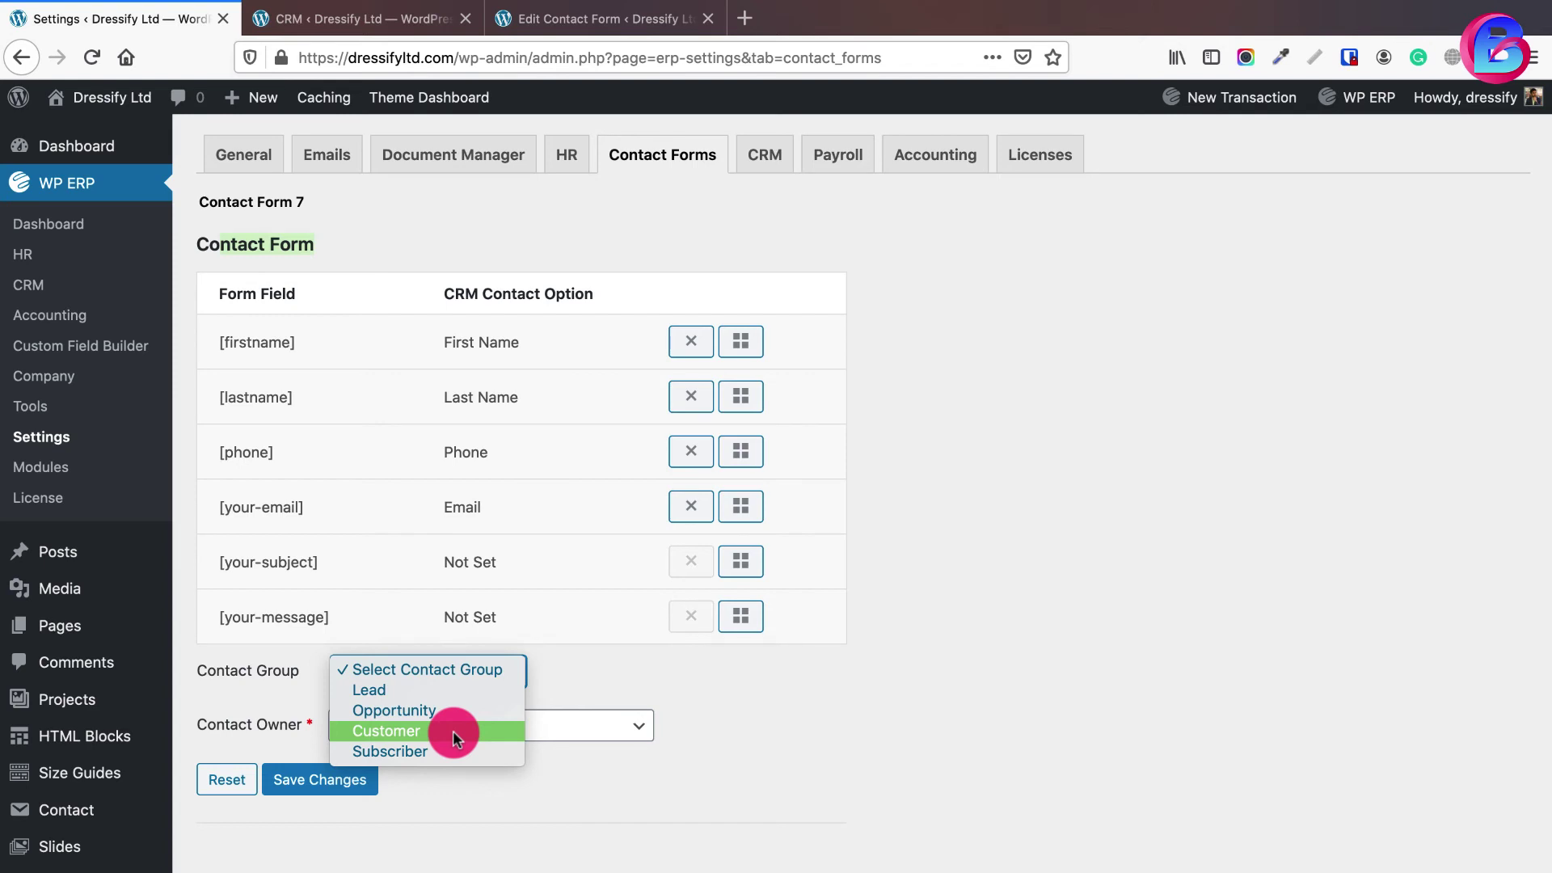
- Set the Contact Group to Subscriber, checking the CRM Contact Groups list
{"action": "left_click", "coordinate": [414, 750]}
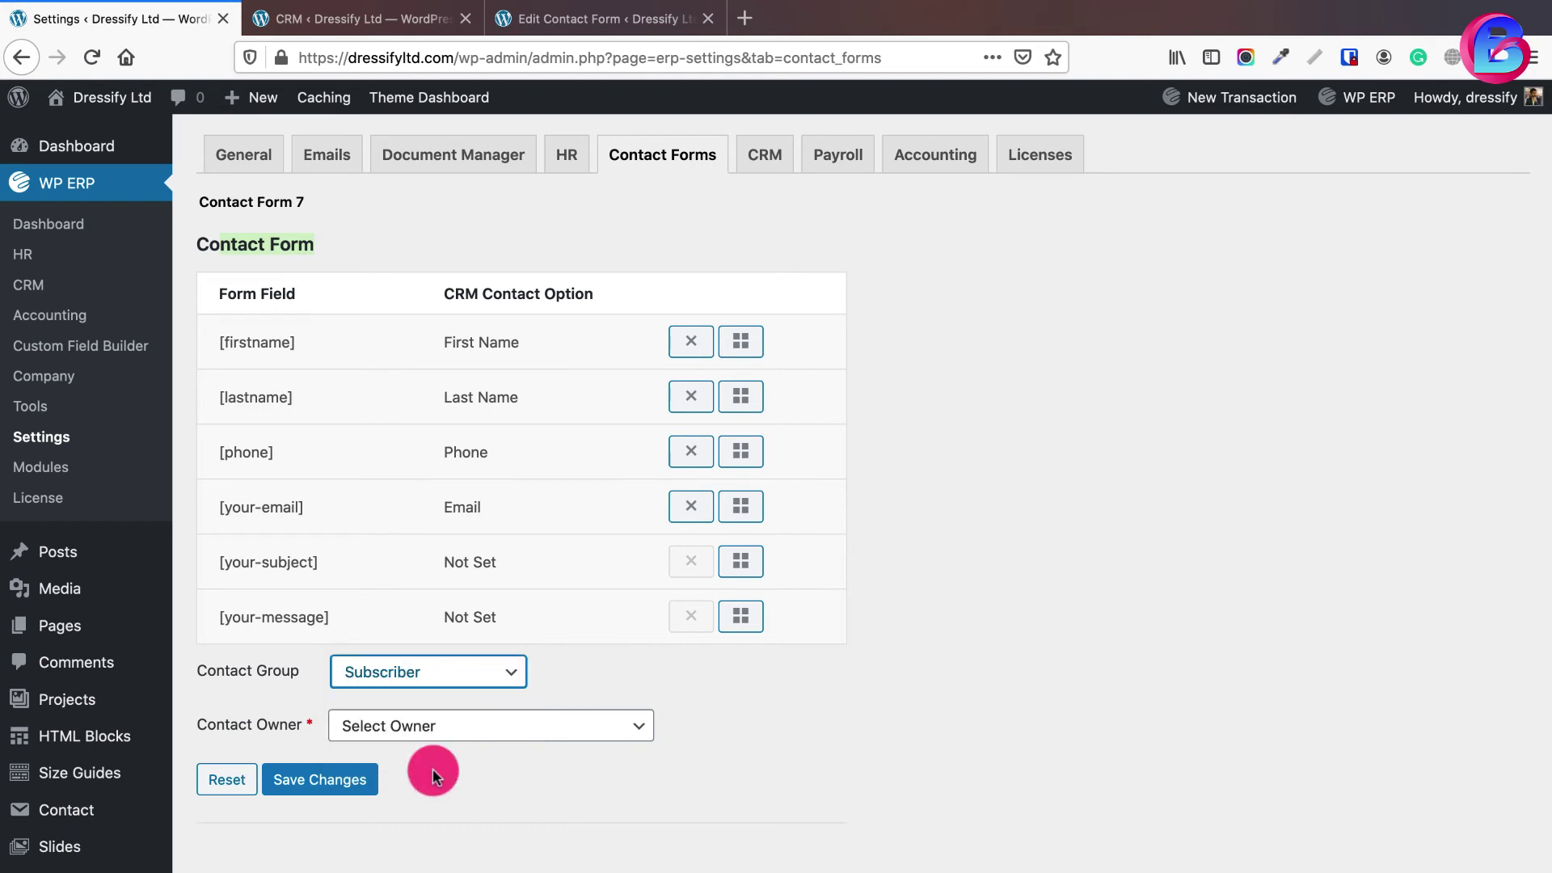
{"action": "left_click", "coordinate": [440, 18]}
{"action": "key", "text": "Escape"}
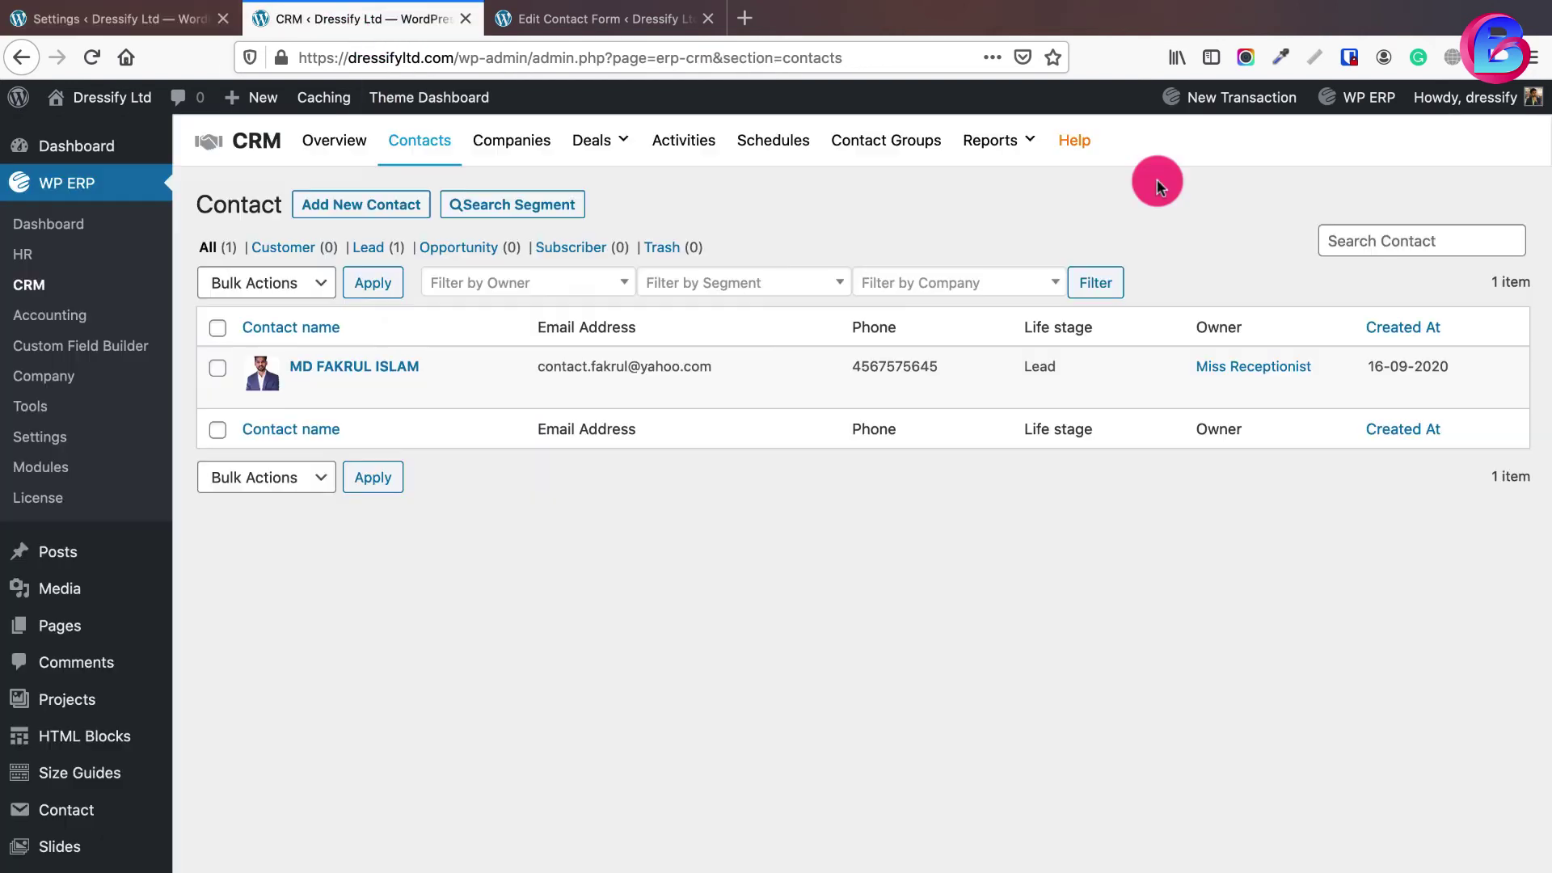
{"action": "left_click", "coordinate": [884, 150]}
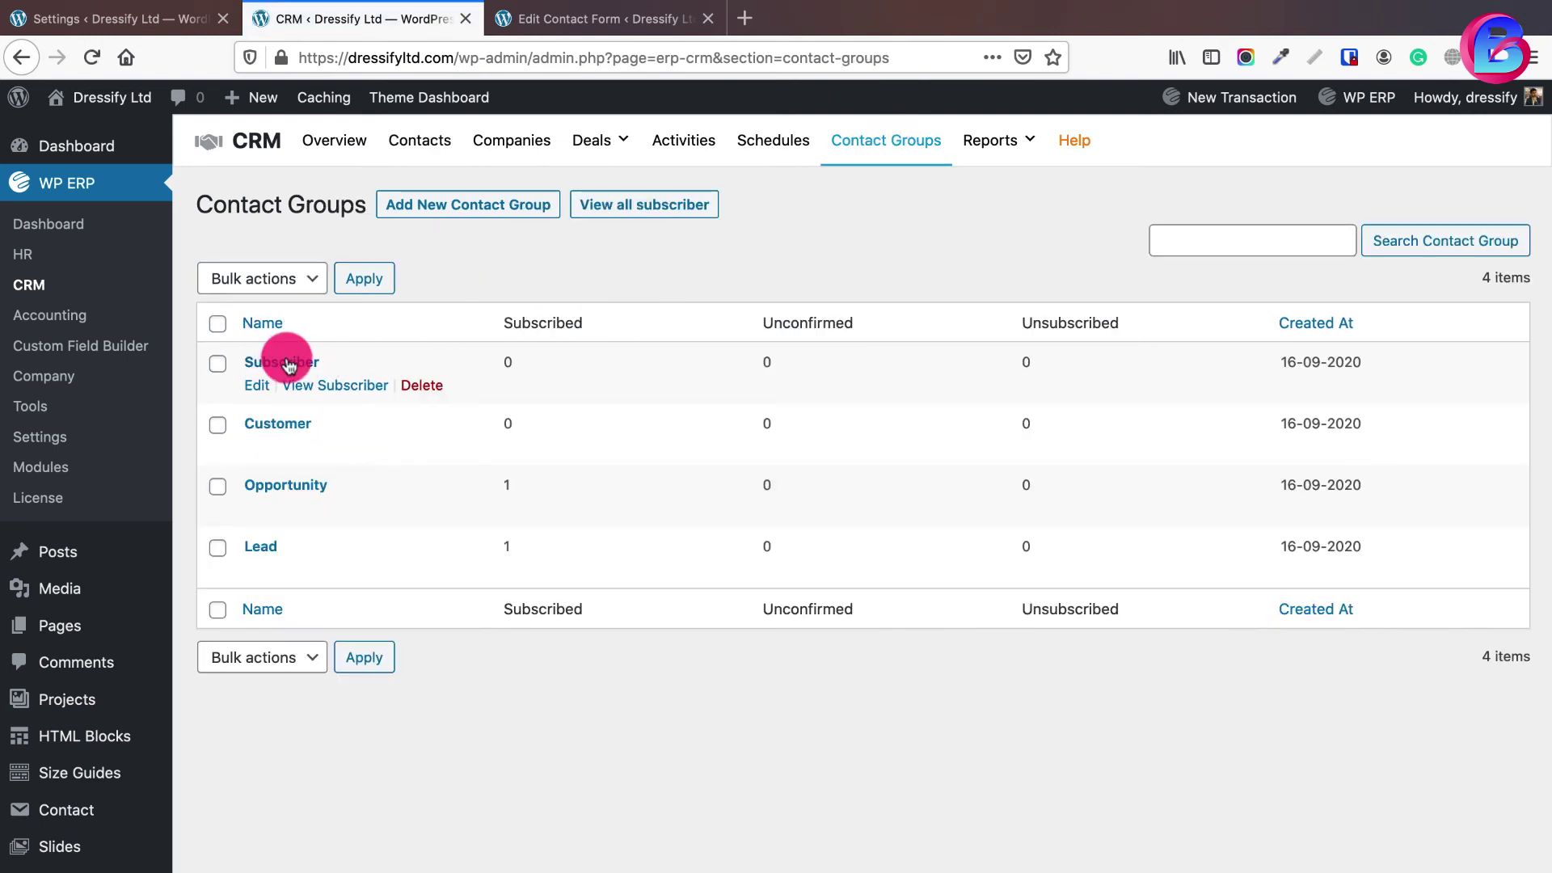
{"action": "left_click", "coordinate": [129, 19]}
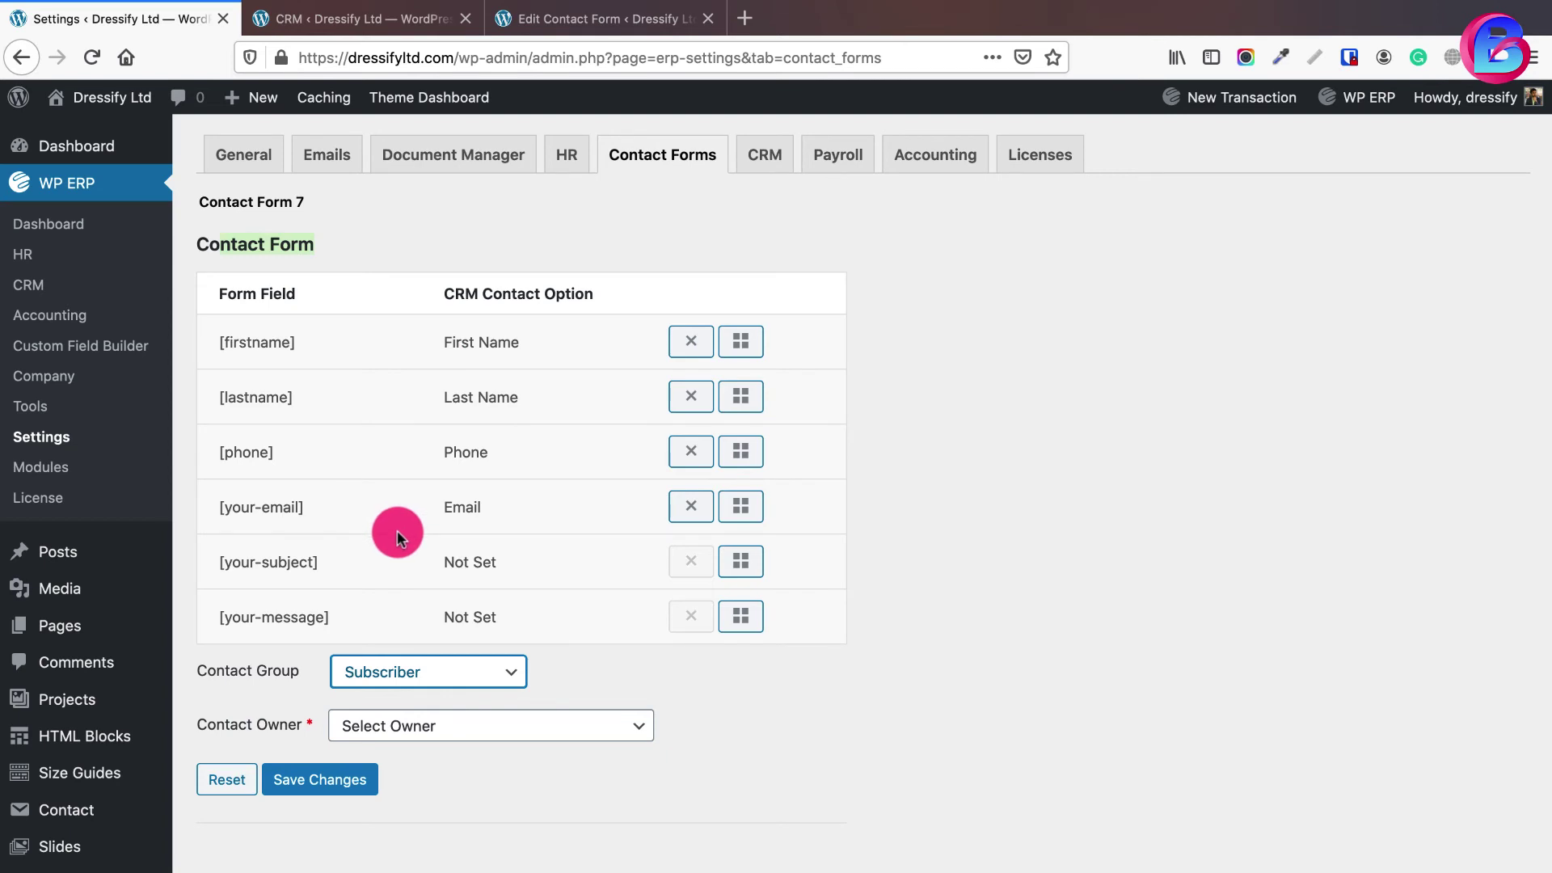
- Make the manager user Contact Owner, save the mapping, and go to the Contact Form 7 list
{"action": "left_click", "coordinate": [466, 725]}
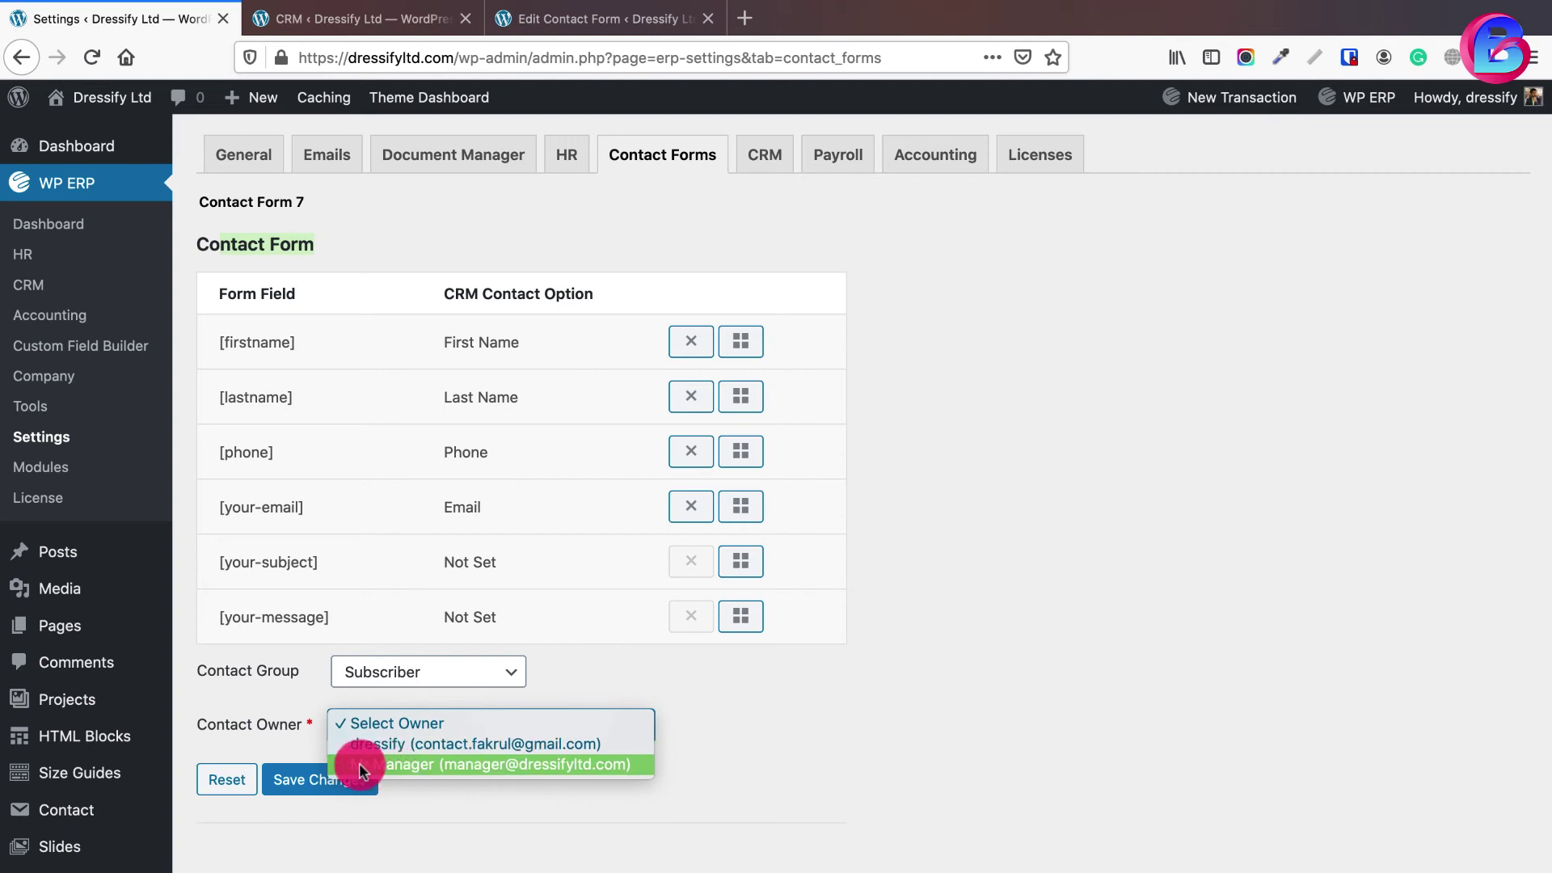
{"action": "left_click", "coordinate": [462, 763]}
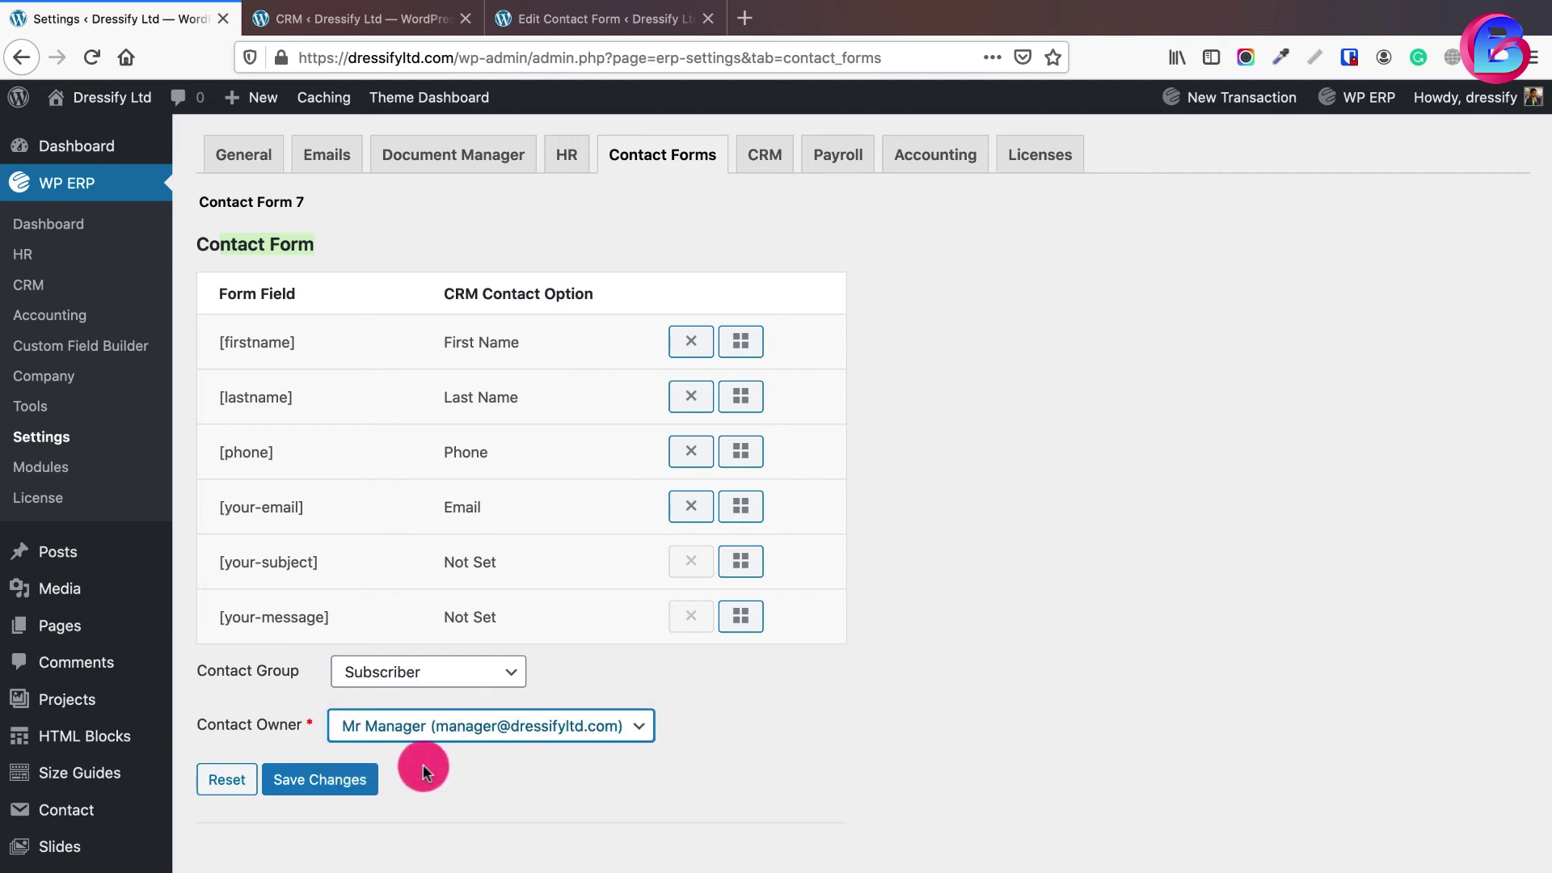
{"action": "left_click", "coordinate": [324, 781]}
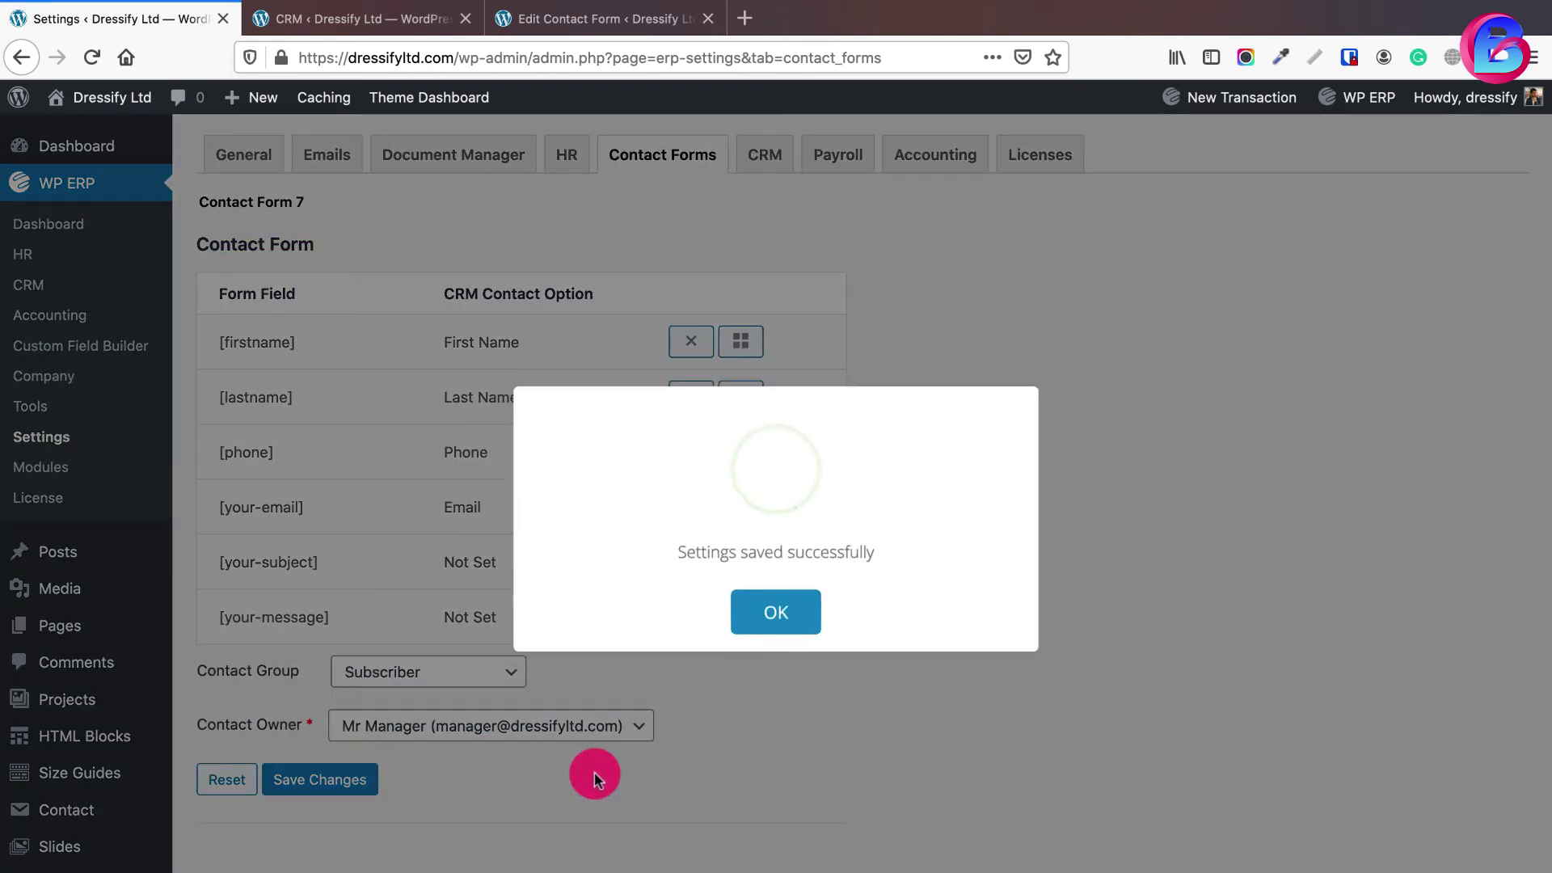
{"action": "left_click", "coordinate": [768, 619]}
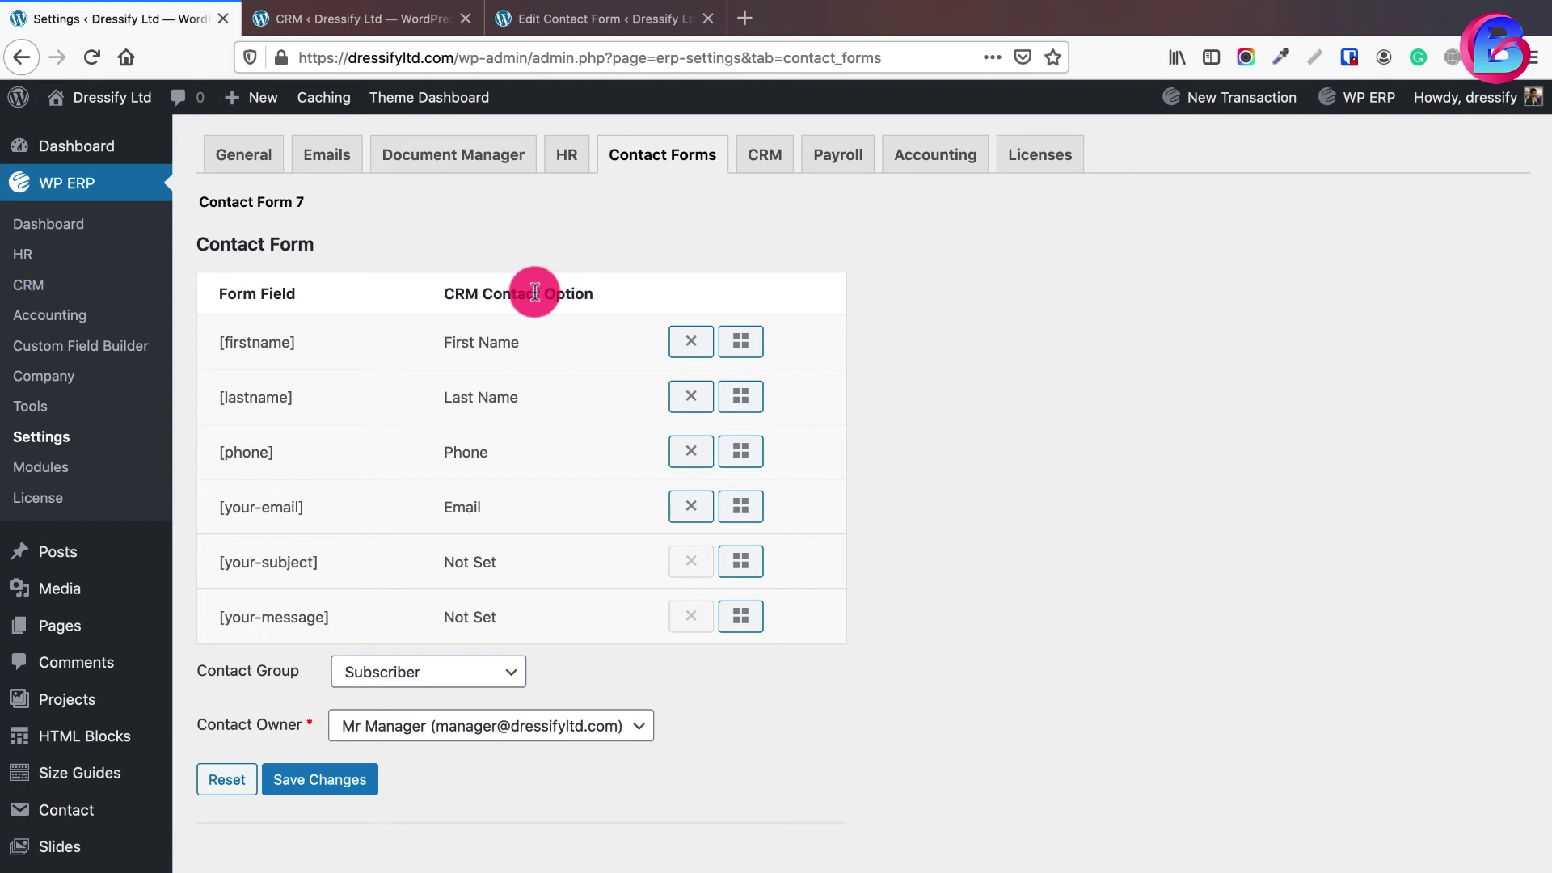
{"action": "left_click", "coordinate": [385, 24]}
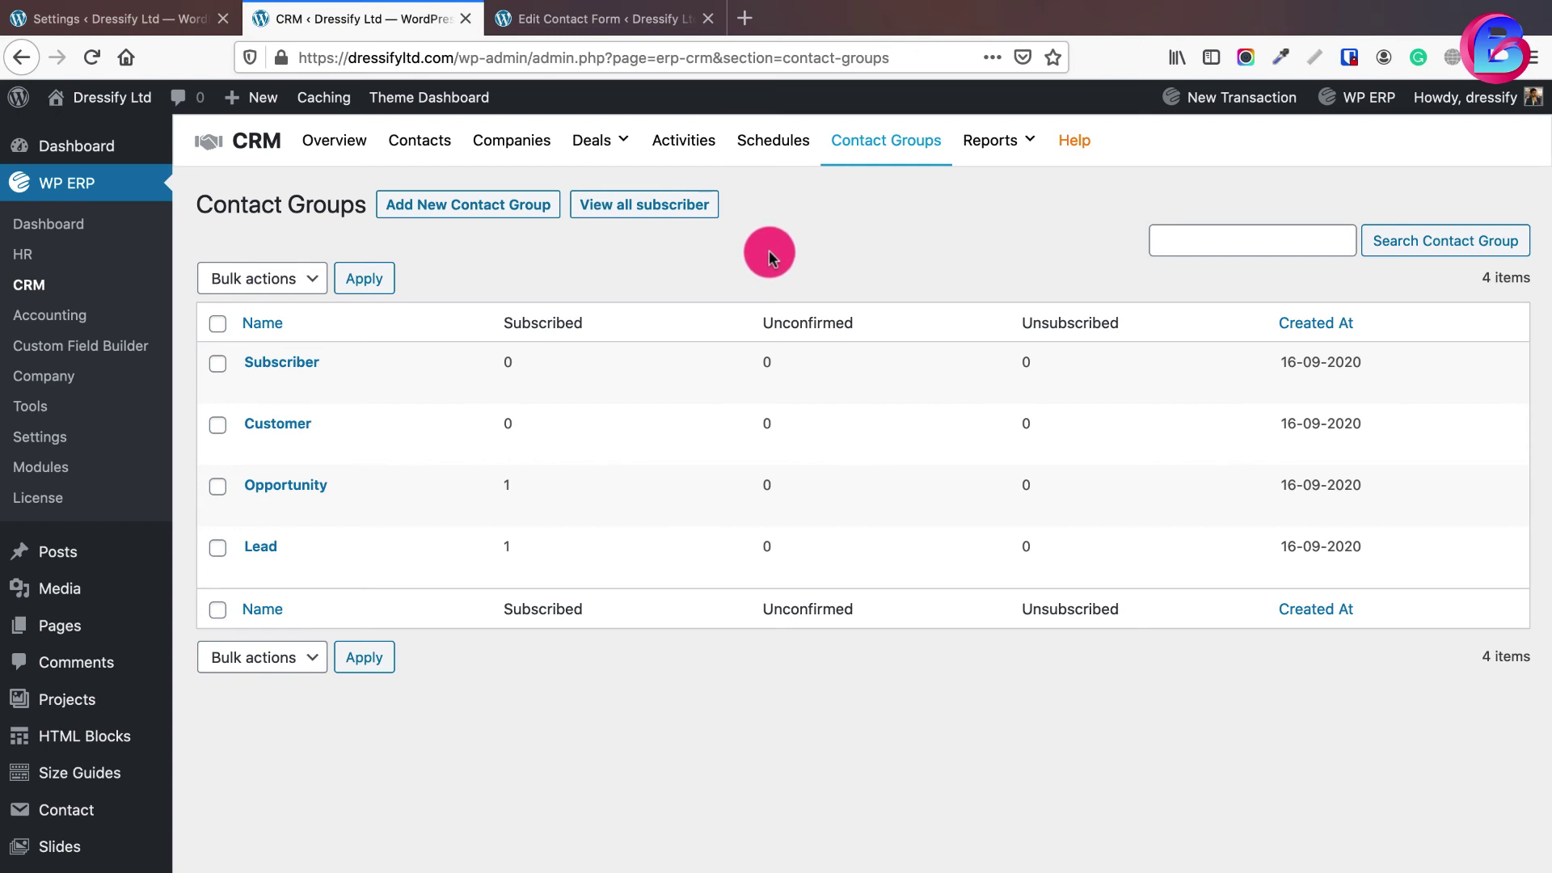
{"action": "left_click", "coordinate": [594, 20]}
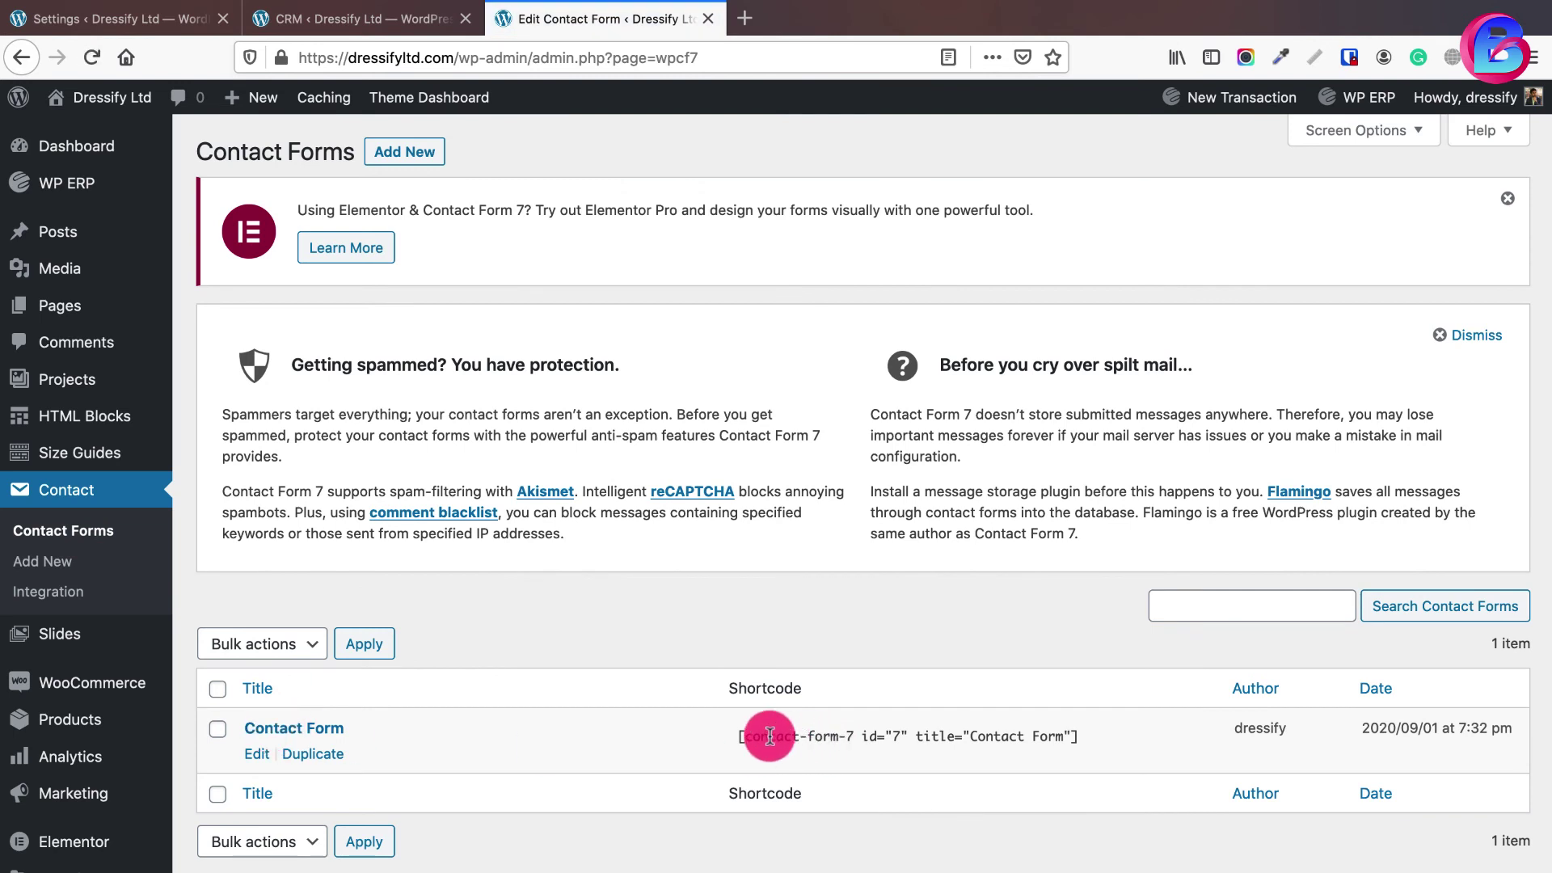
- Copy the Contact Form shortcode [contact-form-7 id="7" title="Contact Form"] to the clipboard
{"action": "left_click", "coordinate": [849, 735]}
{"action": "key", "text": "ctrl+c"}
{"action": "right_click", "coordinate": [885, 724]}
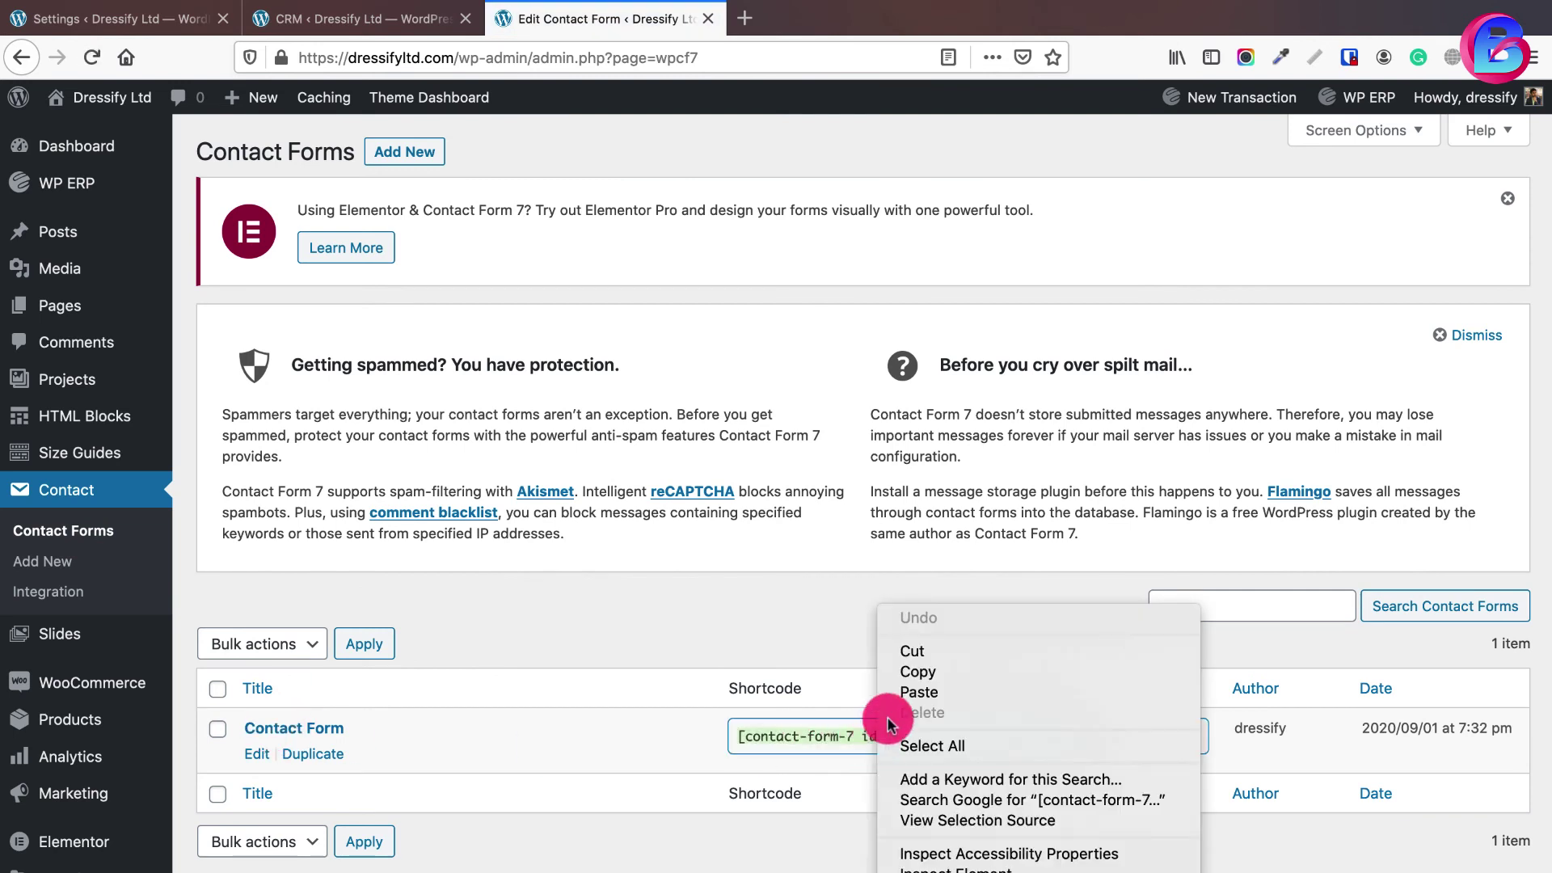
{"action": "left_click", "coordinate": [906, 669]}
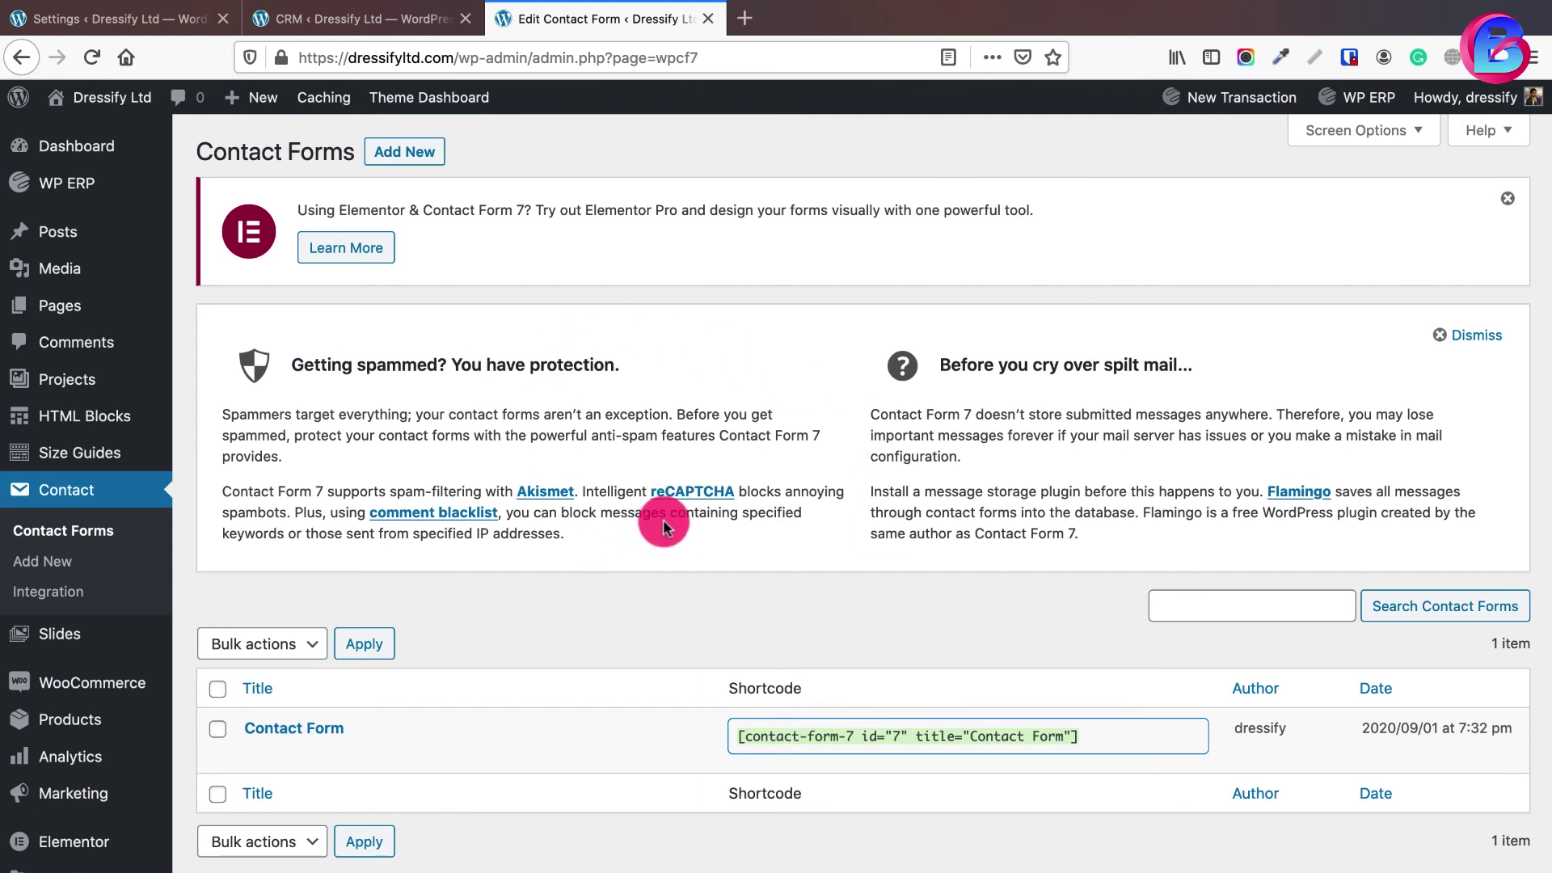
- Create a new page titled 'General Inquiry' and paste the contact form shortcode into its body
{"action": "mouse_move", "coordinate": [64, 308]}
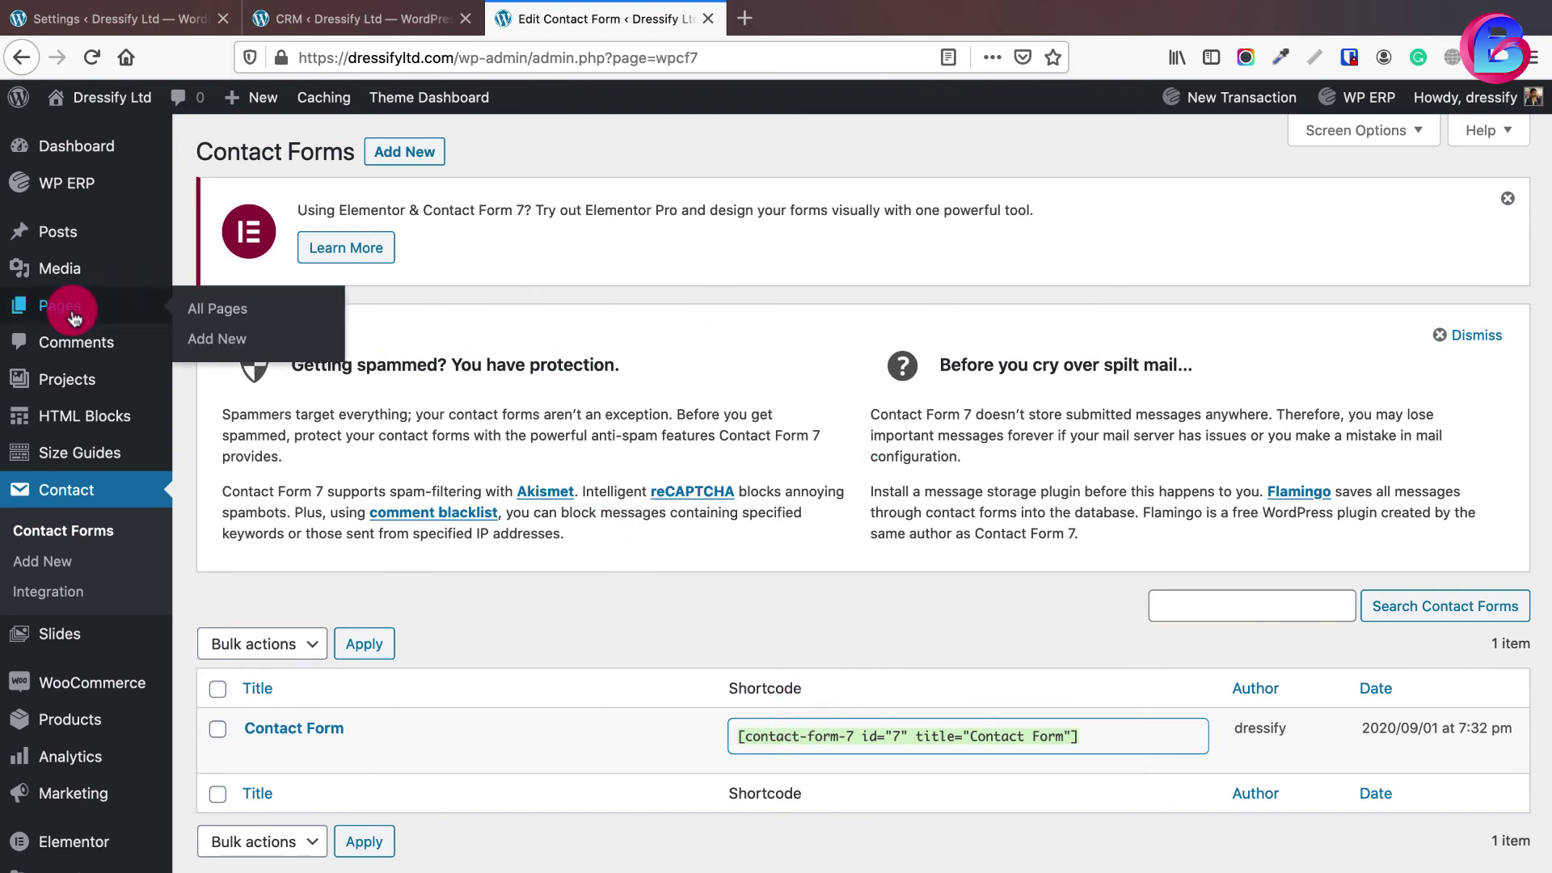
{"action": "left_click", "coordinate": [218, 340], "text": "super"}
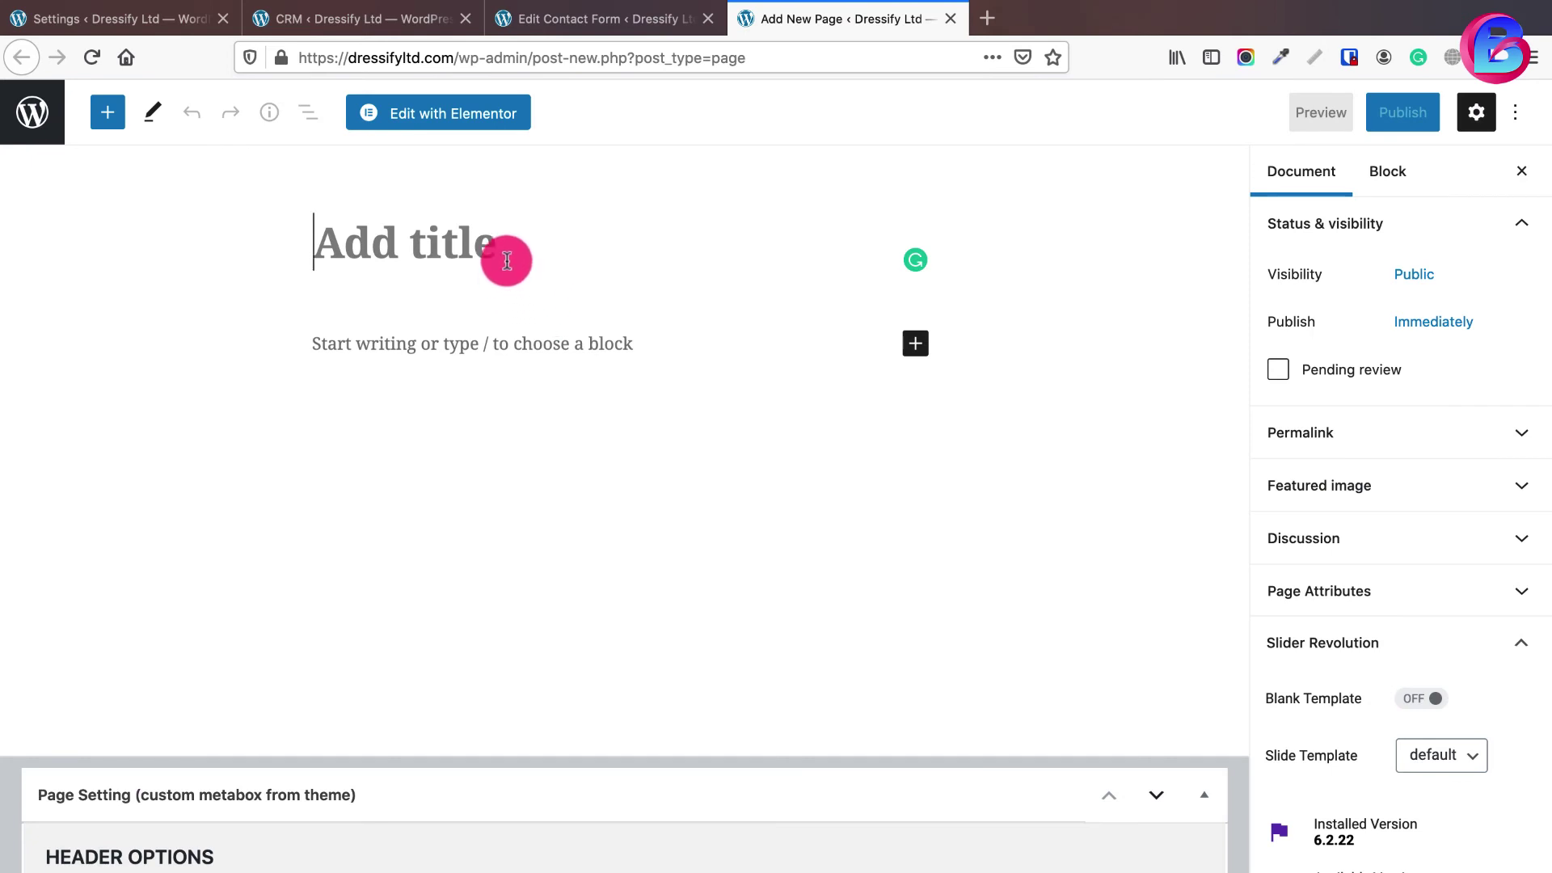
{"action": "left_click", "coordinate": [465, 248]}
{"action": "type", "text": "Gen"}
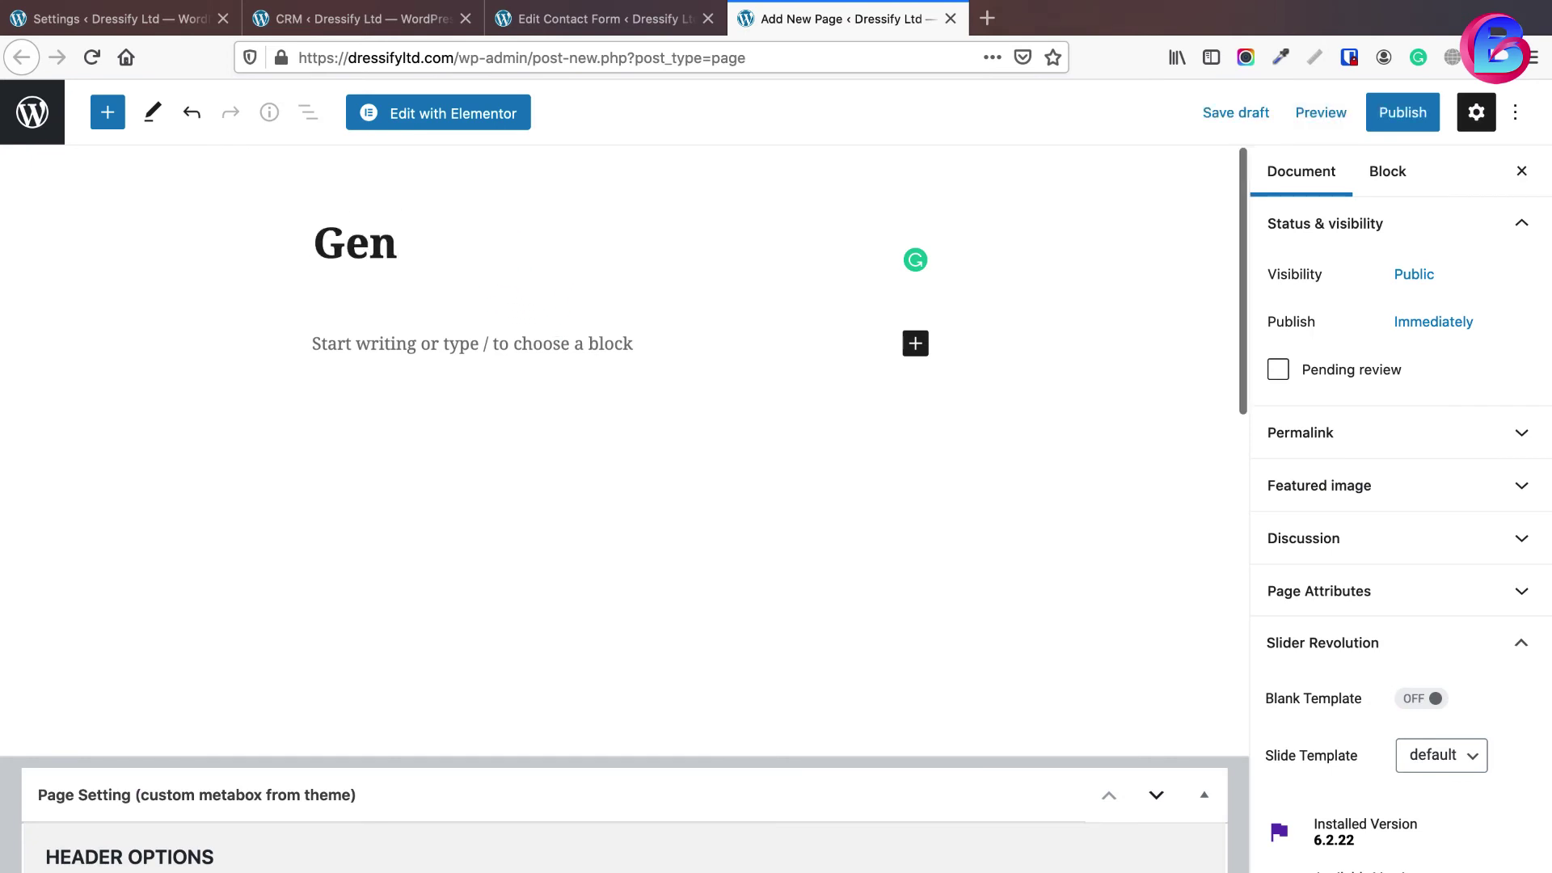
{"action": "type", "text": "eral Inqu"}
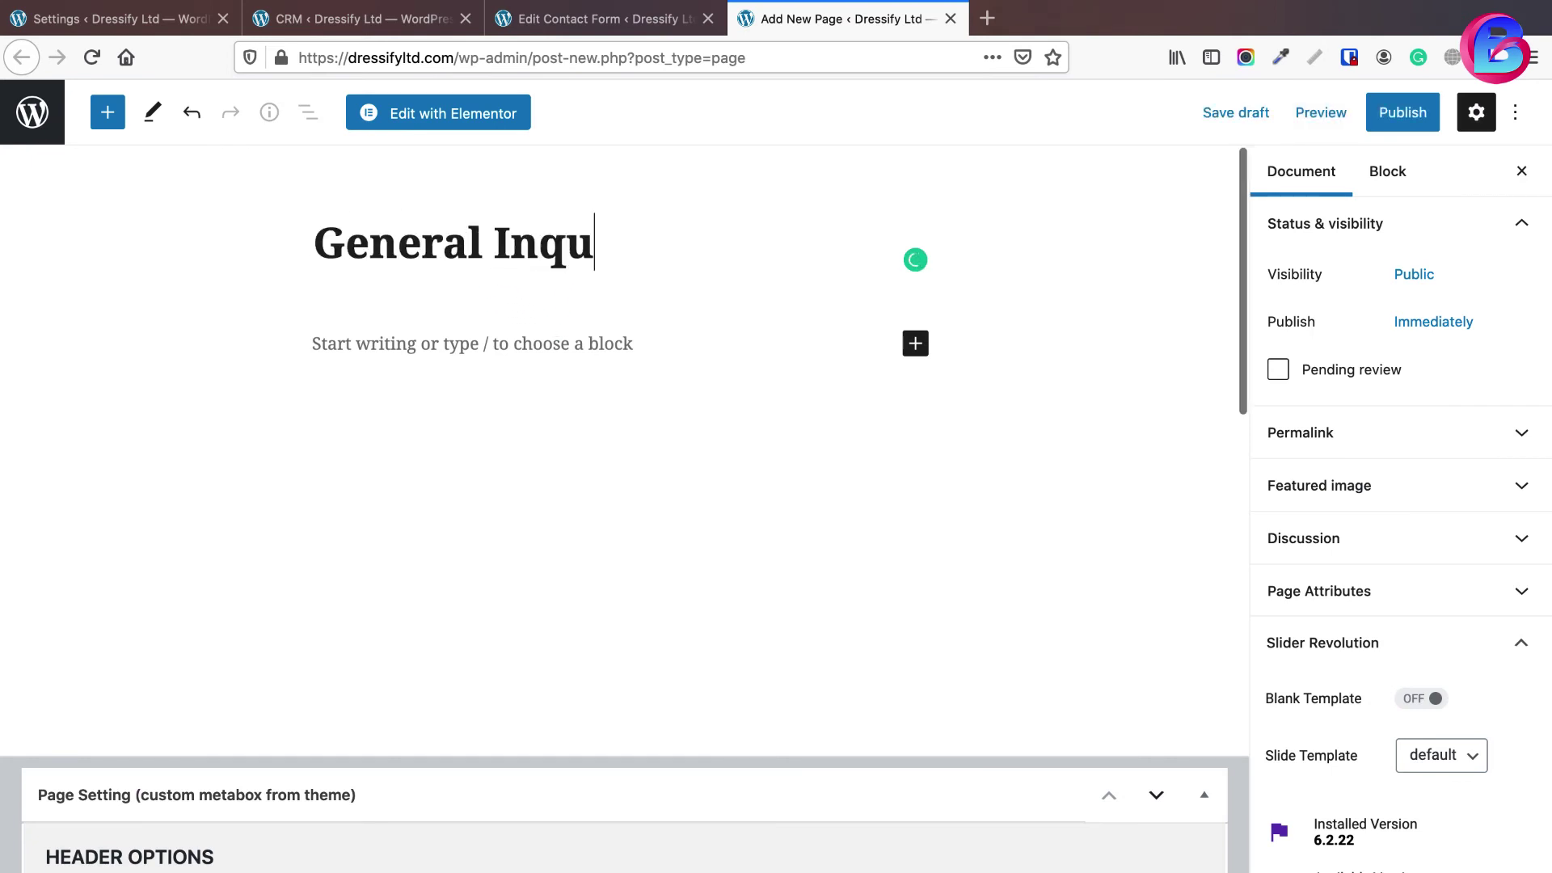
{"action": "type", "text": "iry"}
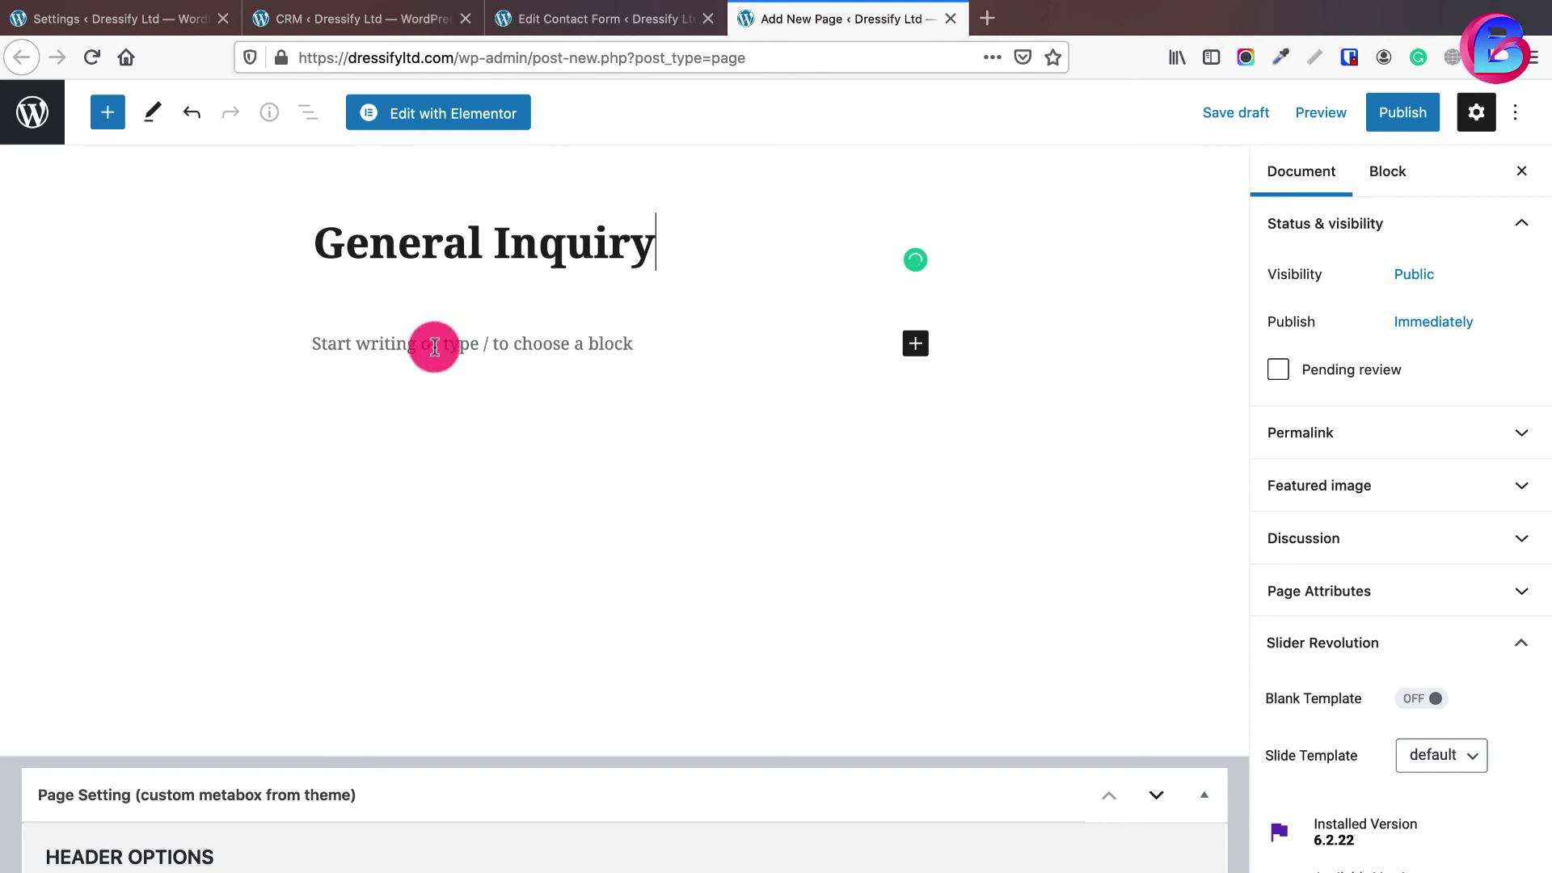
{"action": "left_click", "coordinate": [472, 350]}
{"action": "key", "text": "ctrl+v"}
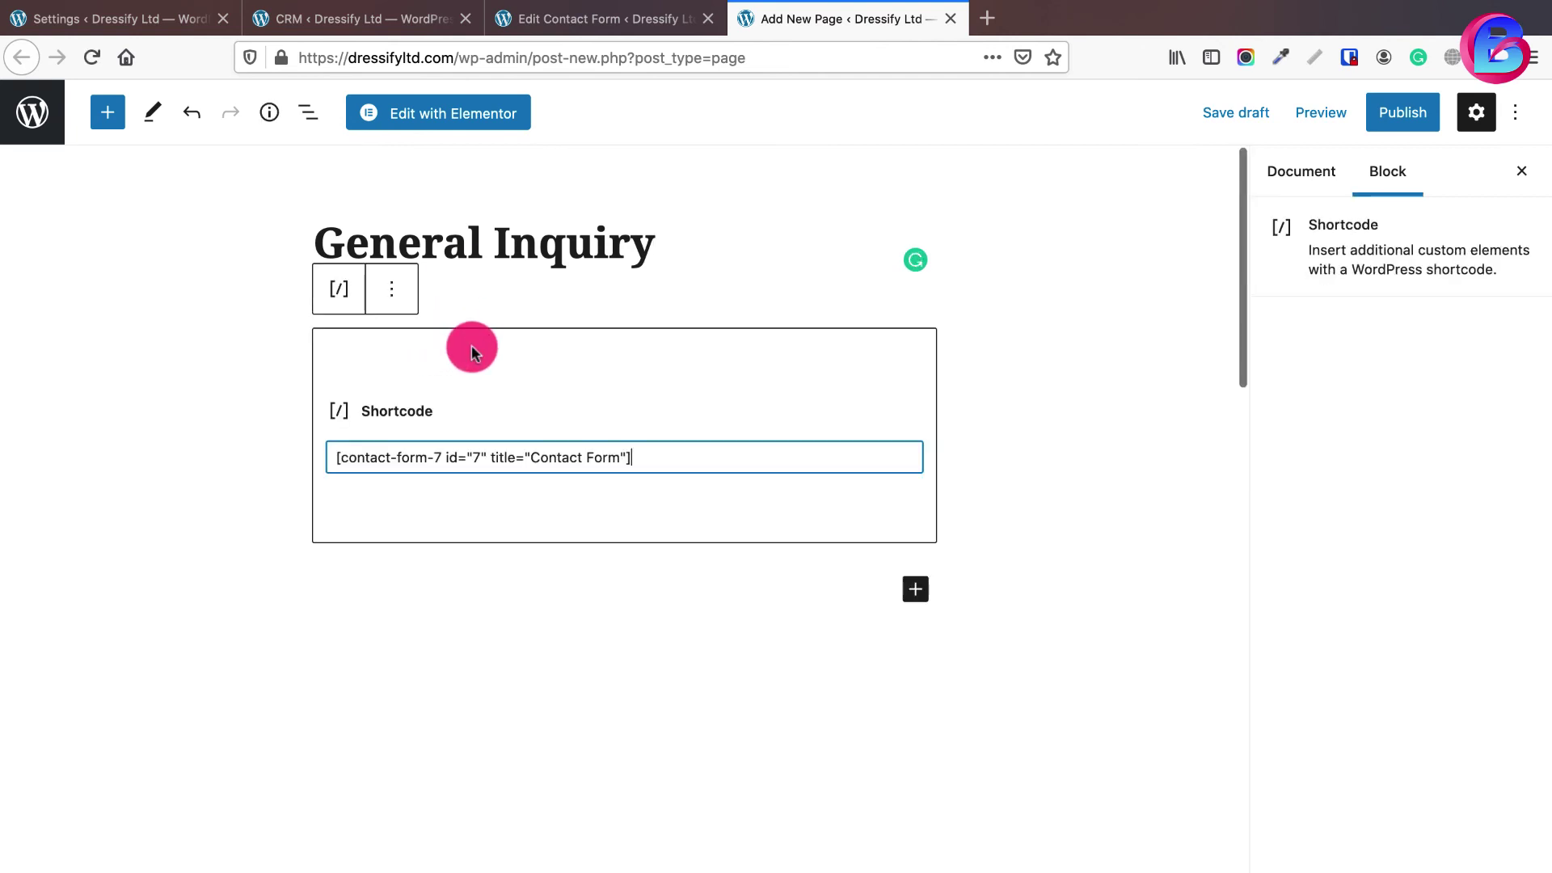
- Publish the General Inquiry page and view it live
{"action": "left_click", "coordinate": [1397, 114]}
{"action": "left_click", "coordinate": [1332, 118]}
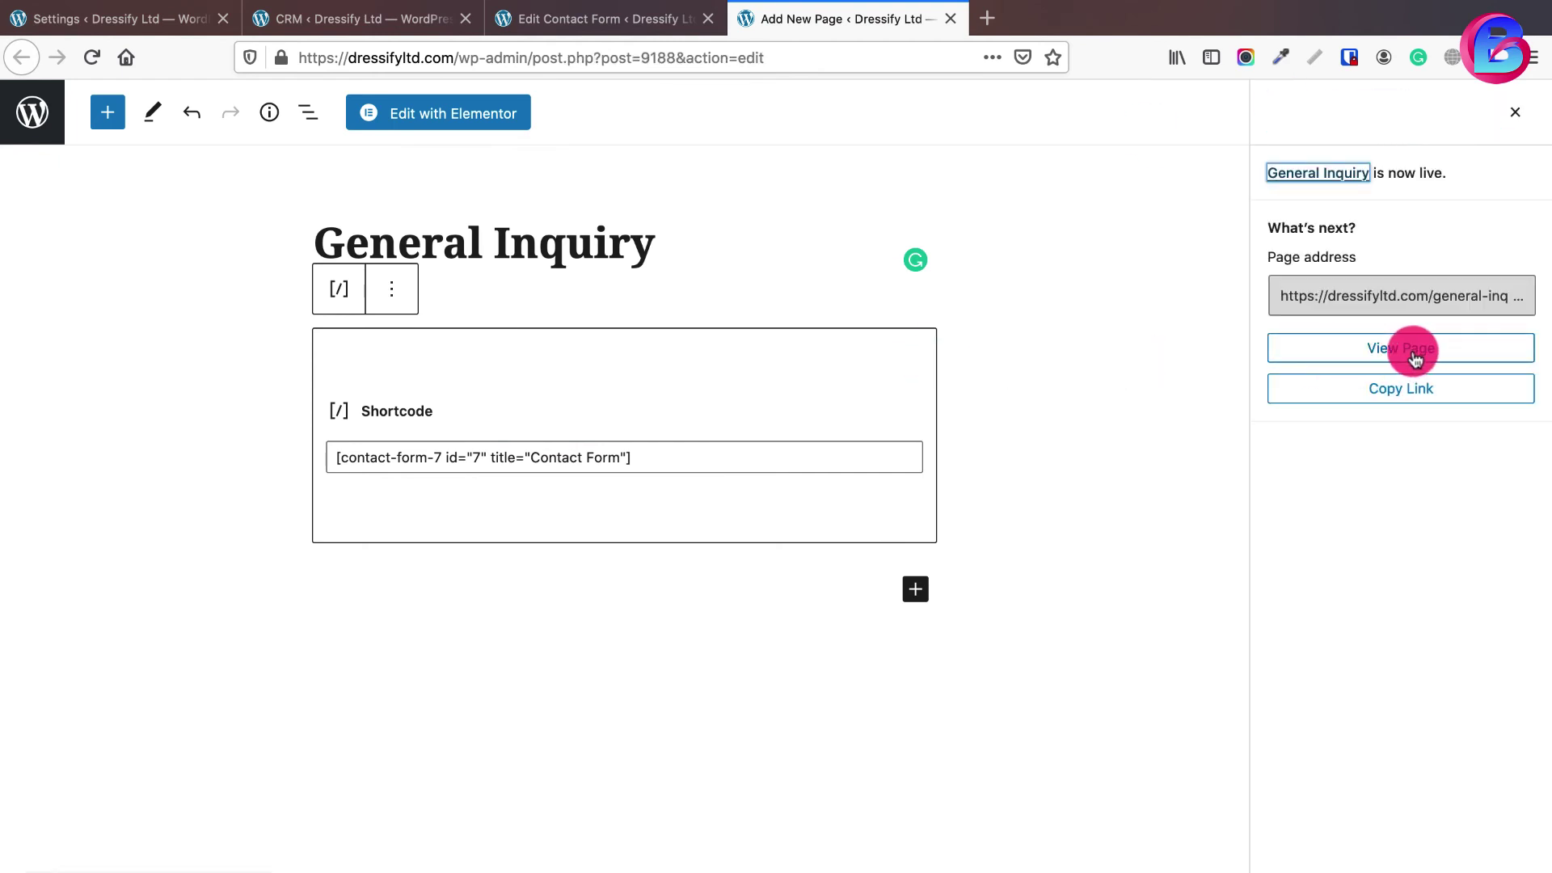
{"action": "left_click", "coordinate": [1406, 349]}
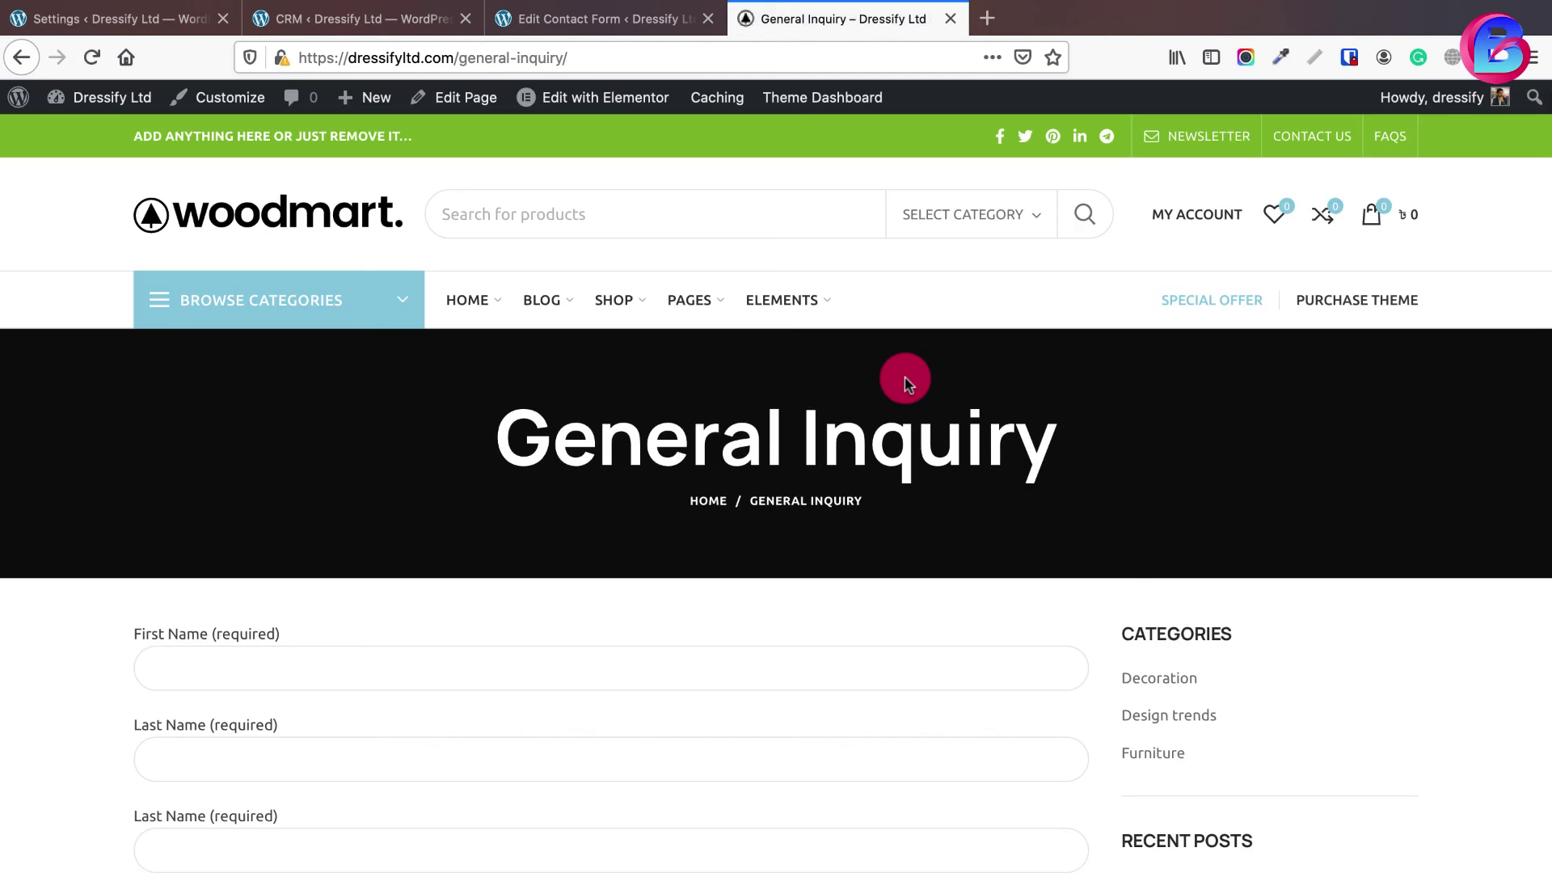
- Inspect the live form and find the third field wrongly labelled Last Name
{"action": "scroll", "coordinate": [904, 374], "scroll_direction": "down", "scroll_amount": 5}
{"action": "scroll", "coordinate": [763, 616], "scroll_direction": "down", "scroll_amount": 2}
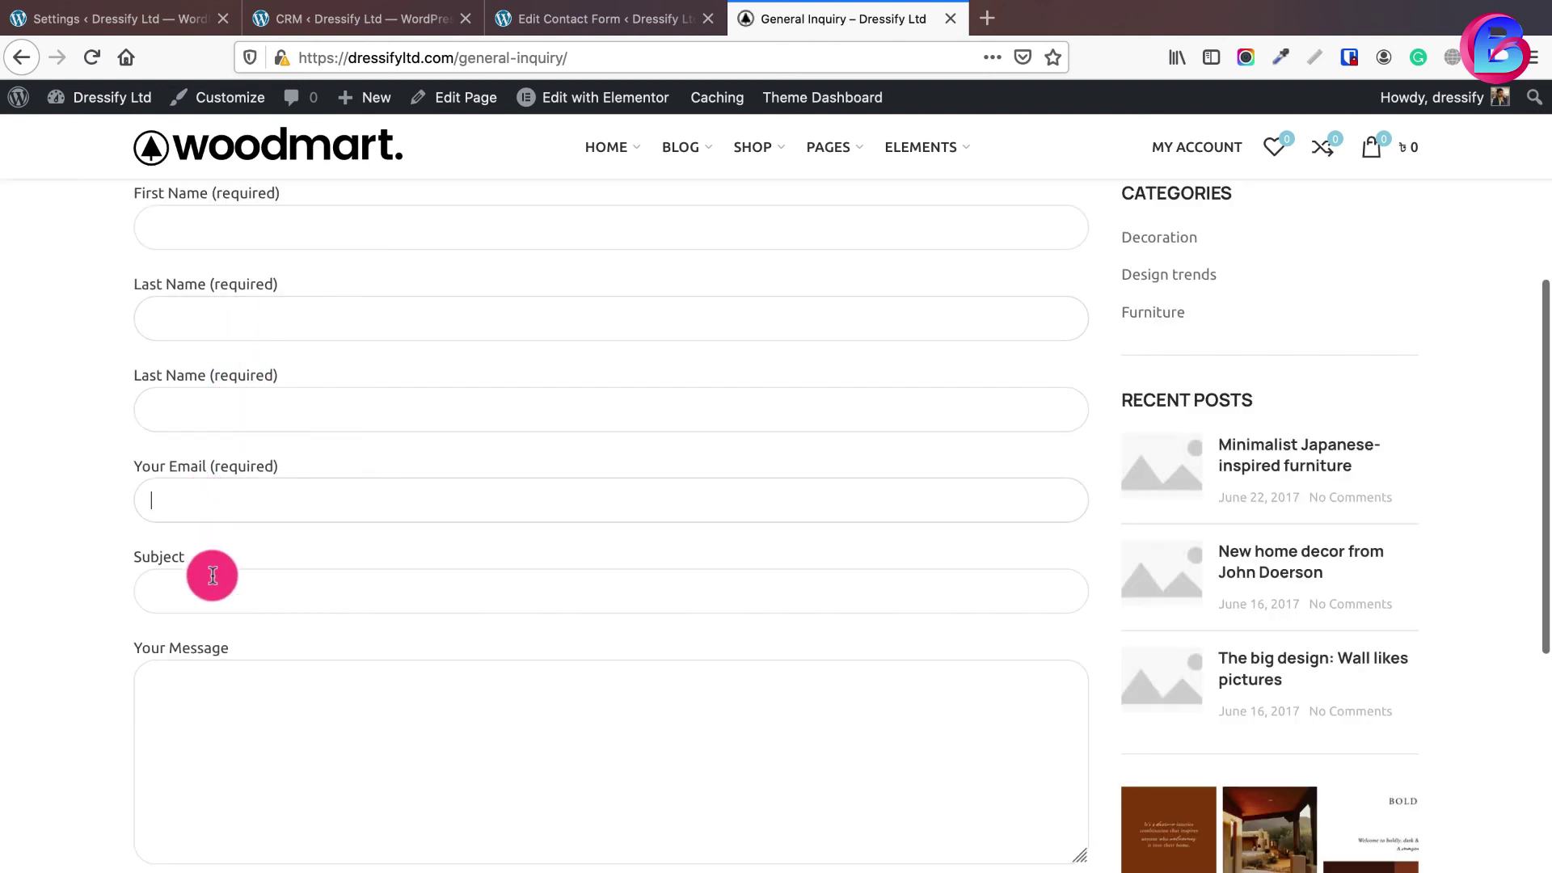
{"action": "left_click", "coordinate": [211, 576]}
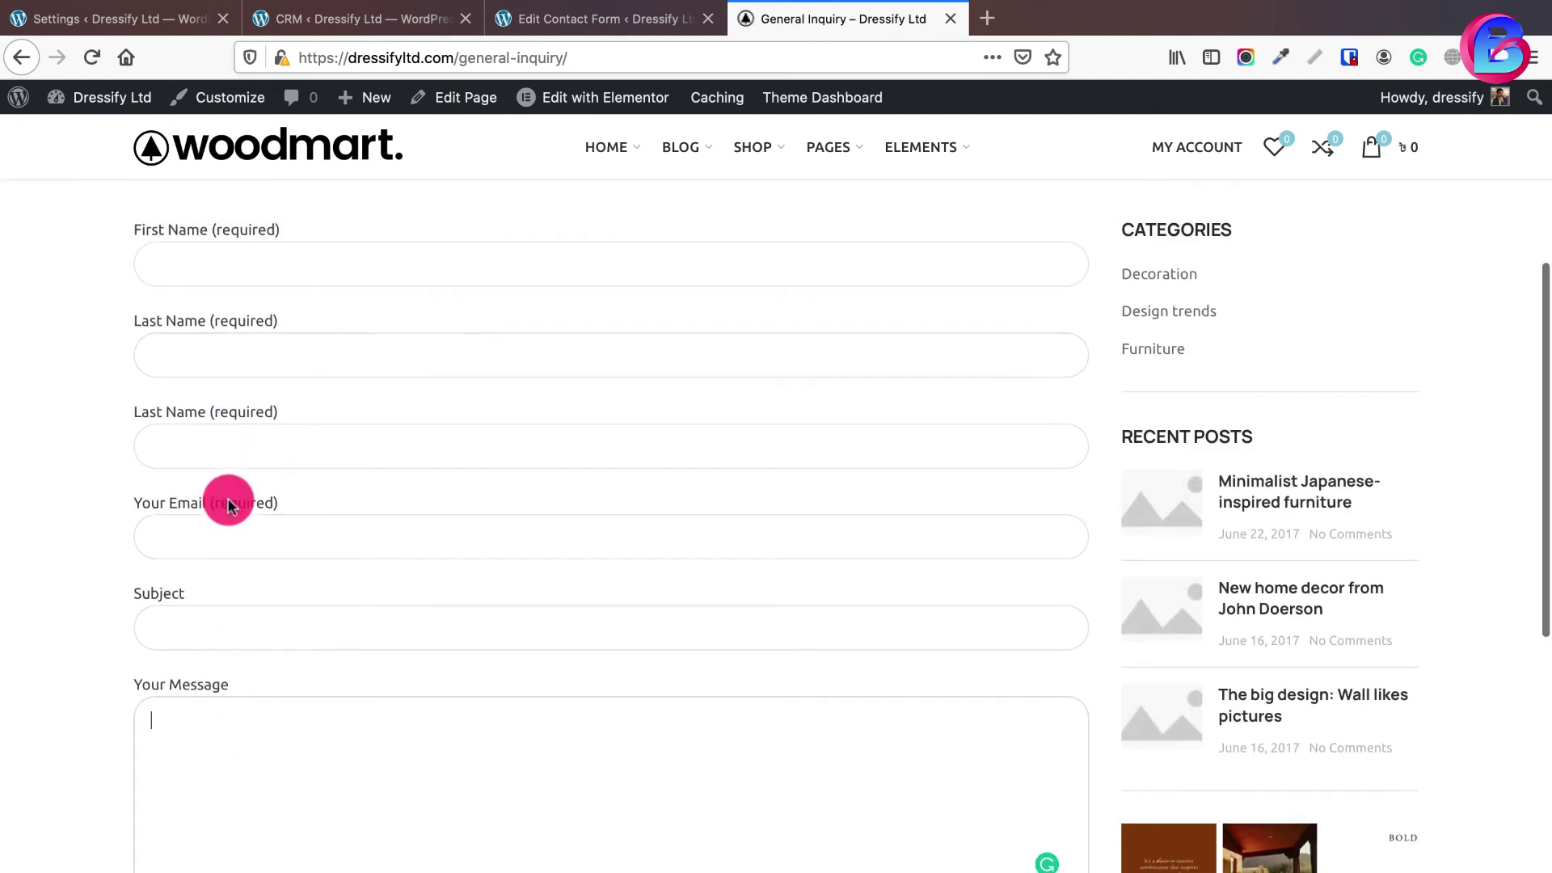
{"action": "left_click", "coordinate": [270, 443]}
{"action": "left_click_drag", "start_coordinate": [201, 429], "coordinate": [136, 428]}
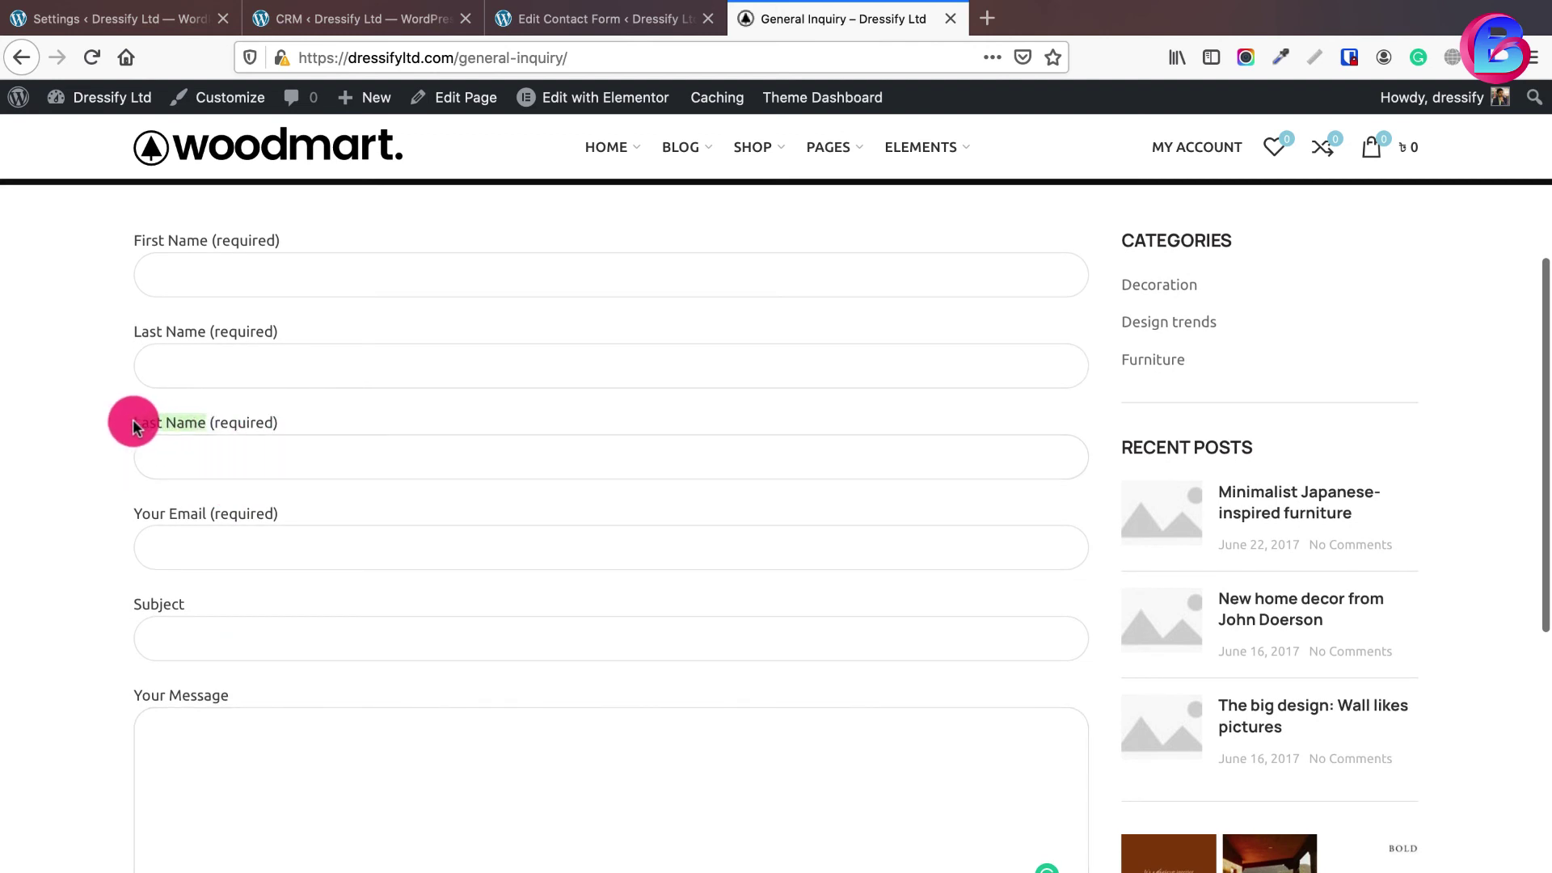
{"action": "left_click", "coordinate": [156, 419]}
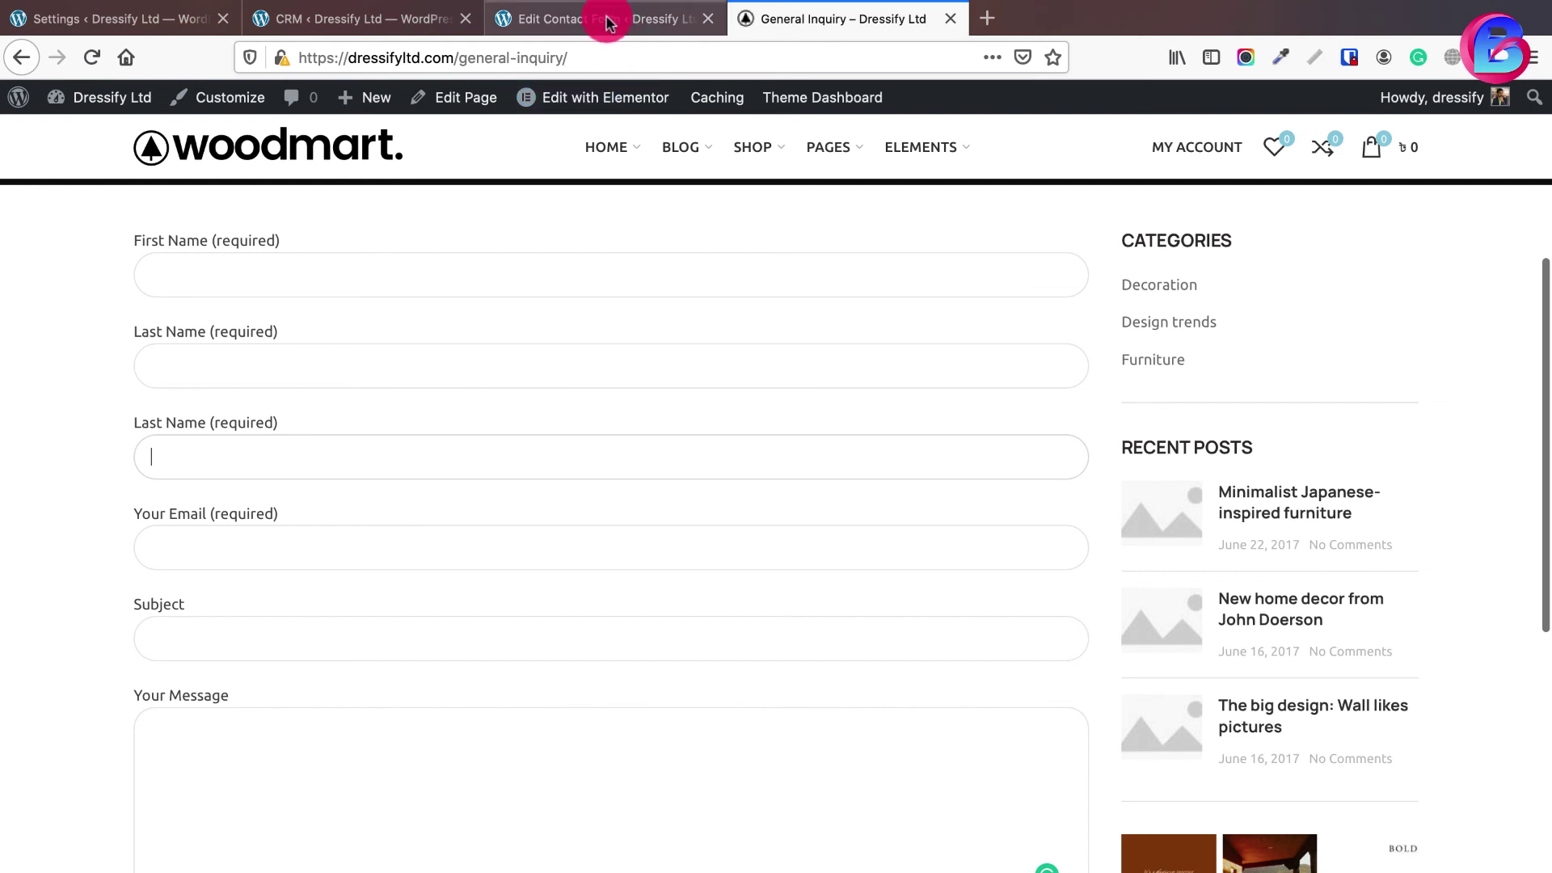
- Return to the Contact Form editor in Contact Form 7
{"action": "left_click", "coordinate": [608, 22]}
{"action": "scroll", "coordinate": [319, 617], "scroll_direction": "down", "scroll_amount": 3}
{"action": "mouse_move", "coordinate": [318, 616]}
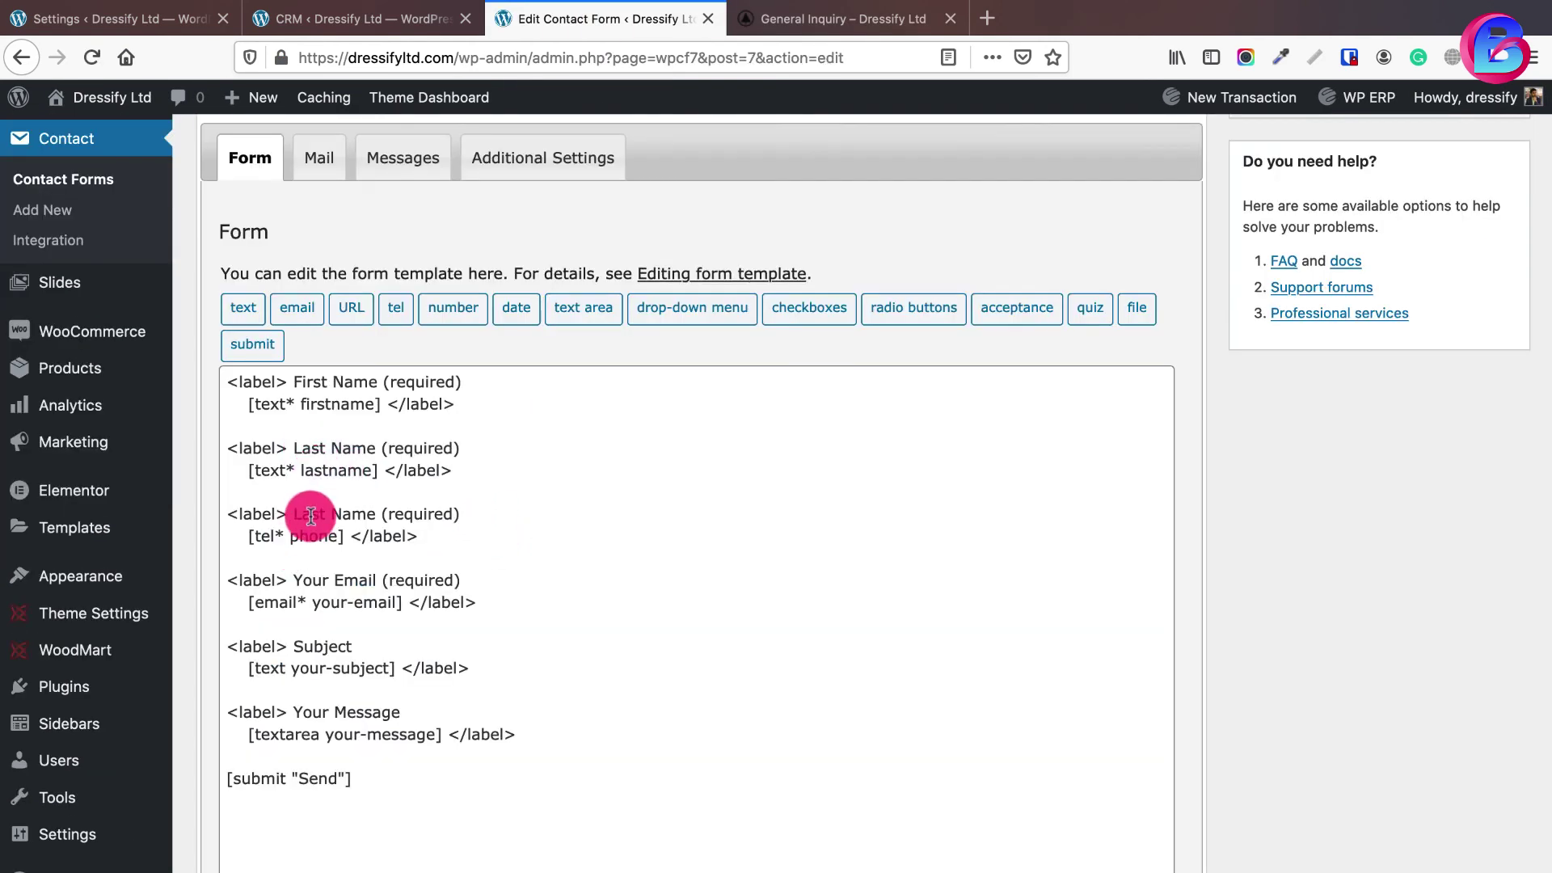
- Relabel the third field from Last Name to Phone (required) and save the form
{"action": "left_click", "coordinate": [311, 516]}
{"action": "double_click", "coordinate": [310, 515]}
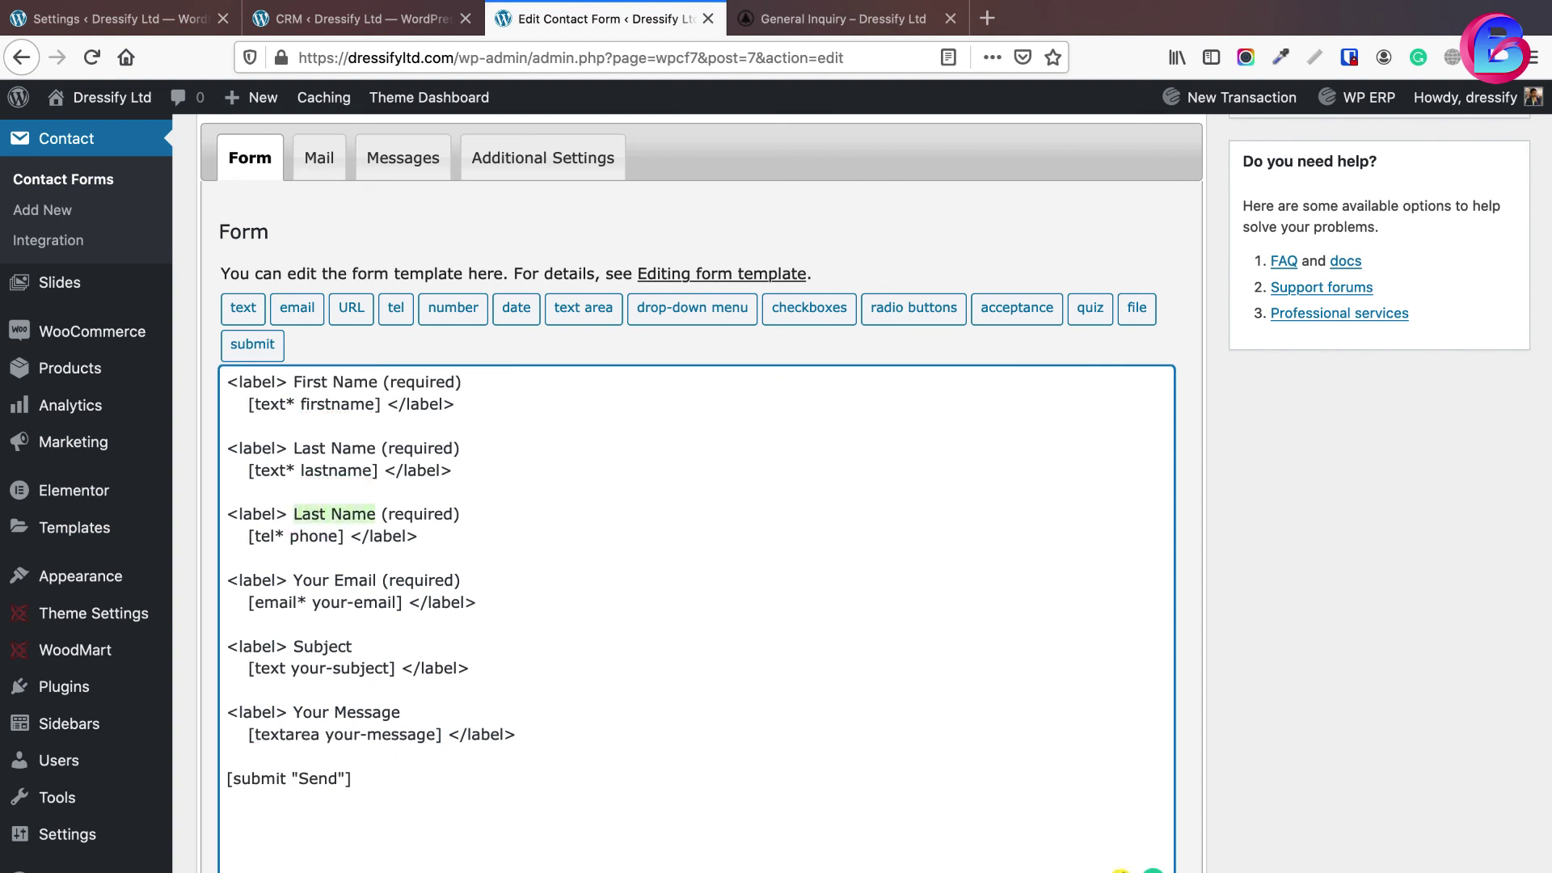
{"action": "type", "text": "Phon"}
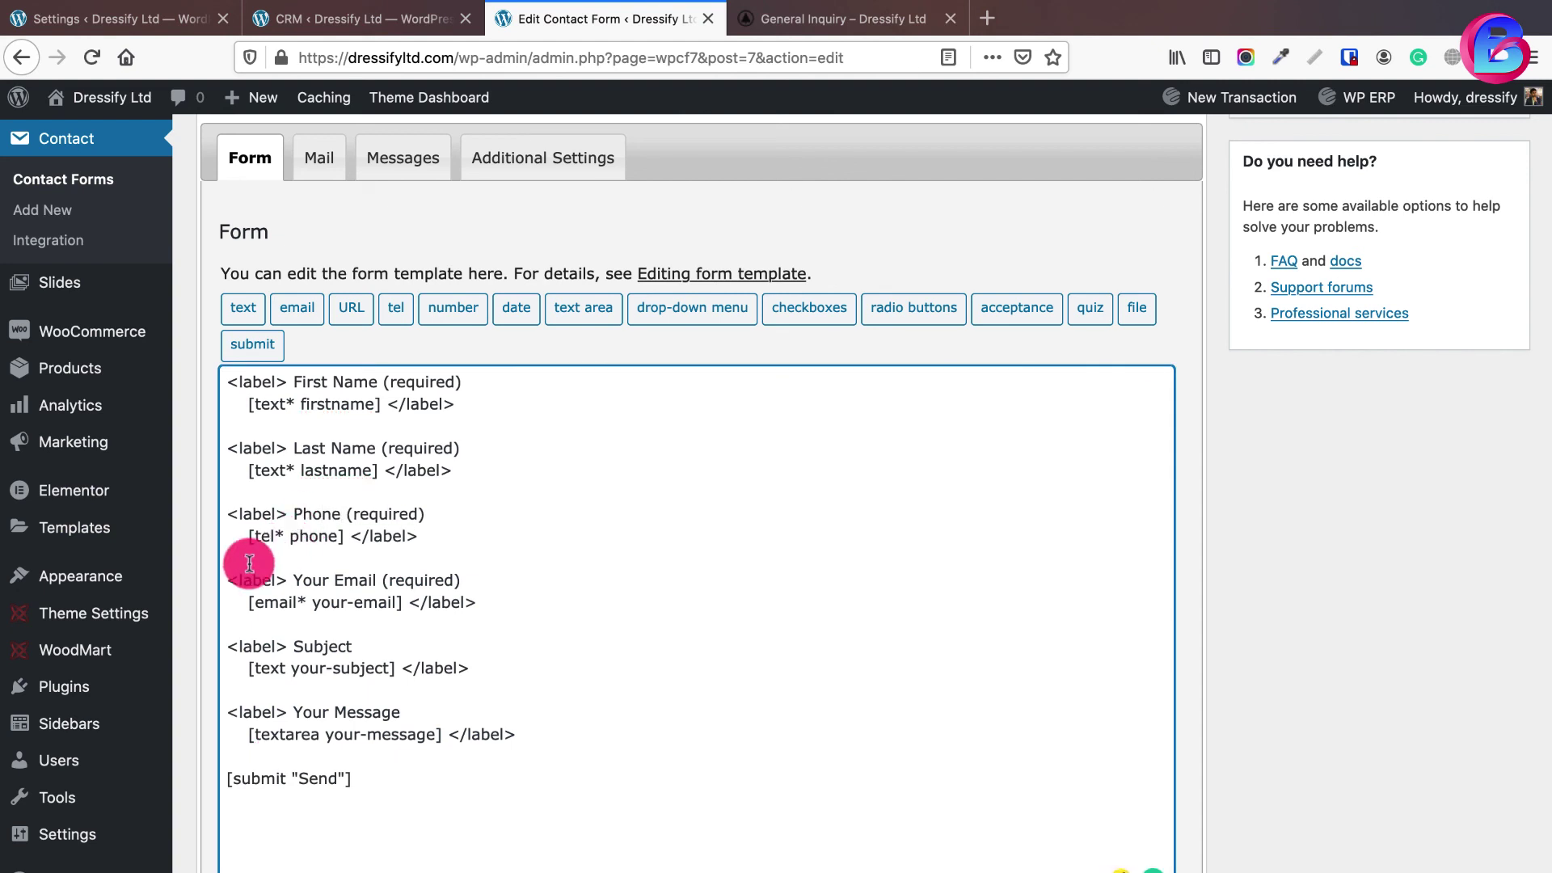
{"action": "scroll", "coordinate": [267, 614], "scroll_direction": "down", "scroll_amount": 3}
{"action": "left_click", "coordinate": [224, 863]}
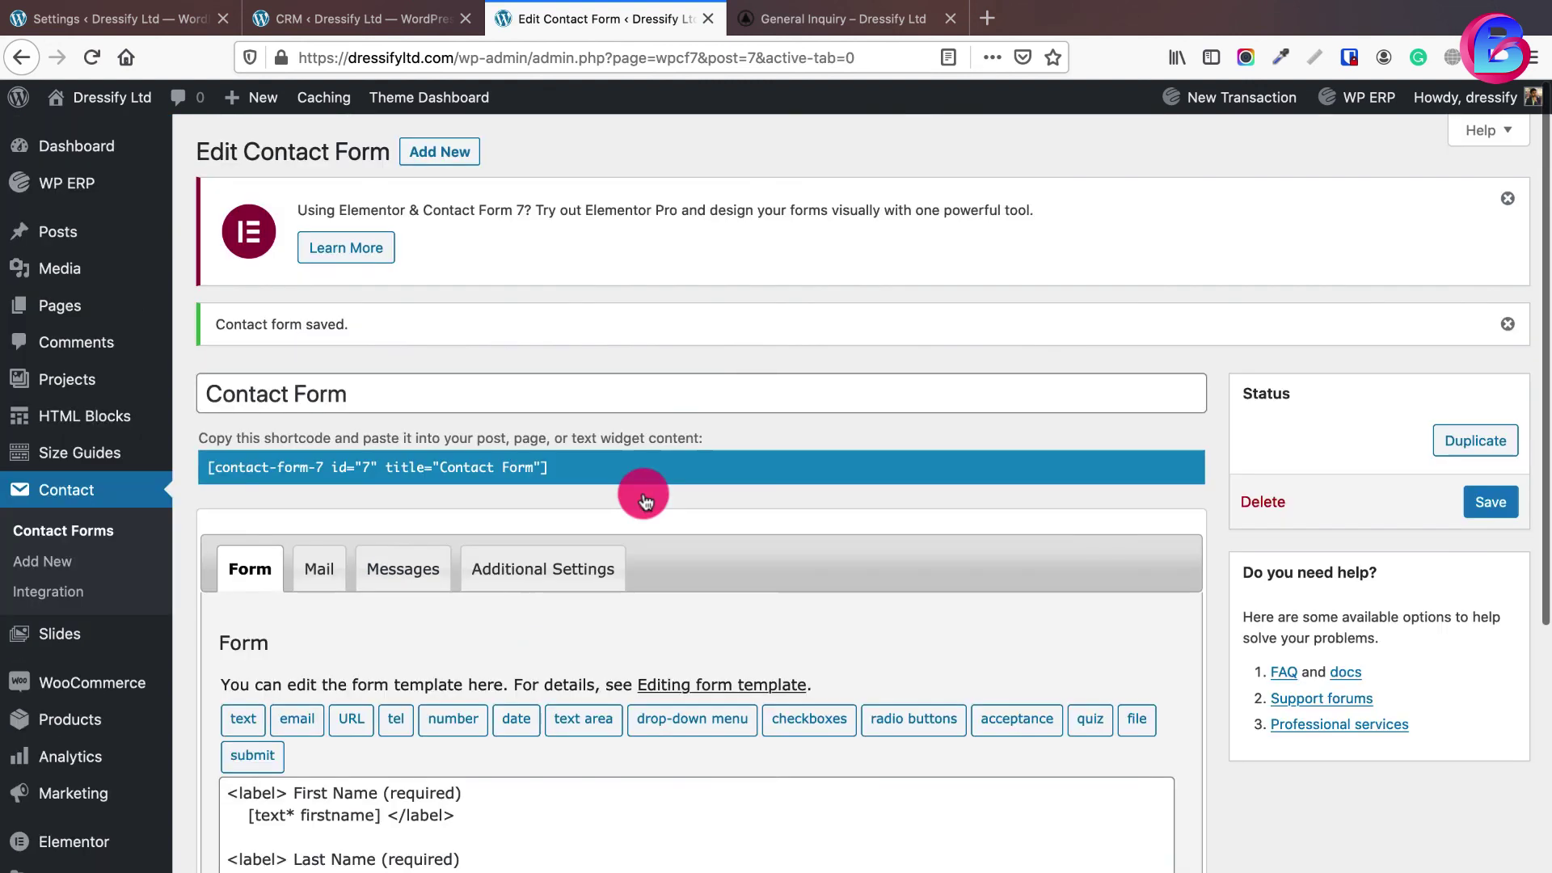
- Reload the General Inquiry page so it shows the Phone (required) field
{"action": "left_click", "coordinate": [794, 18]}
{"action": "right_click", "coordinate": [796, 18]}
{"action": "left_click", "coordinate": [812, 28]}
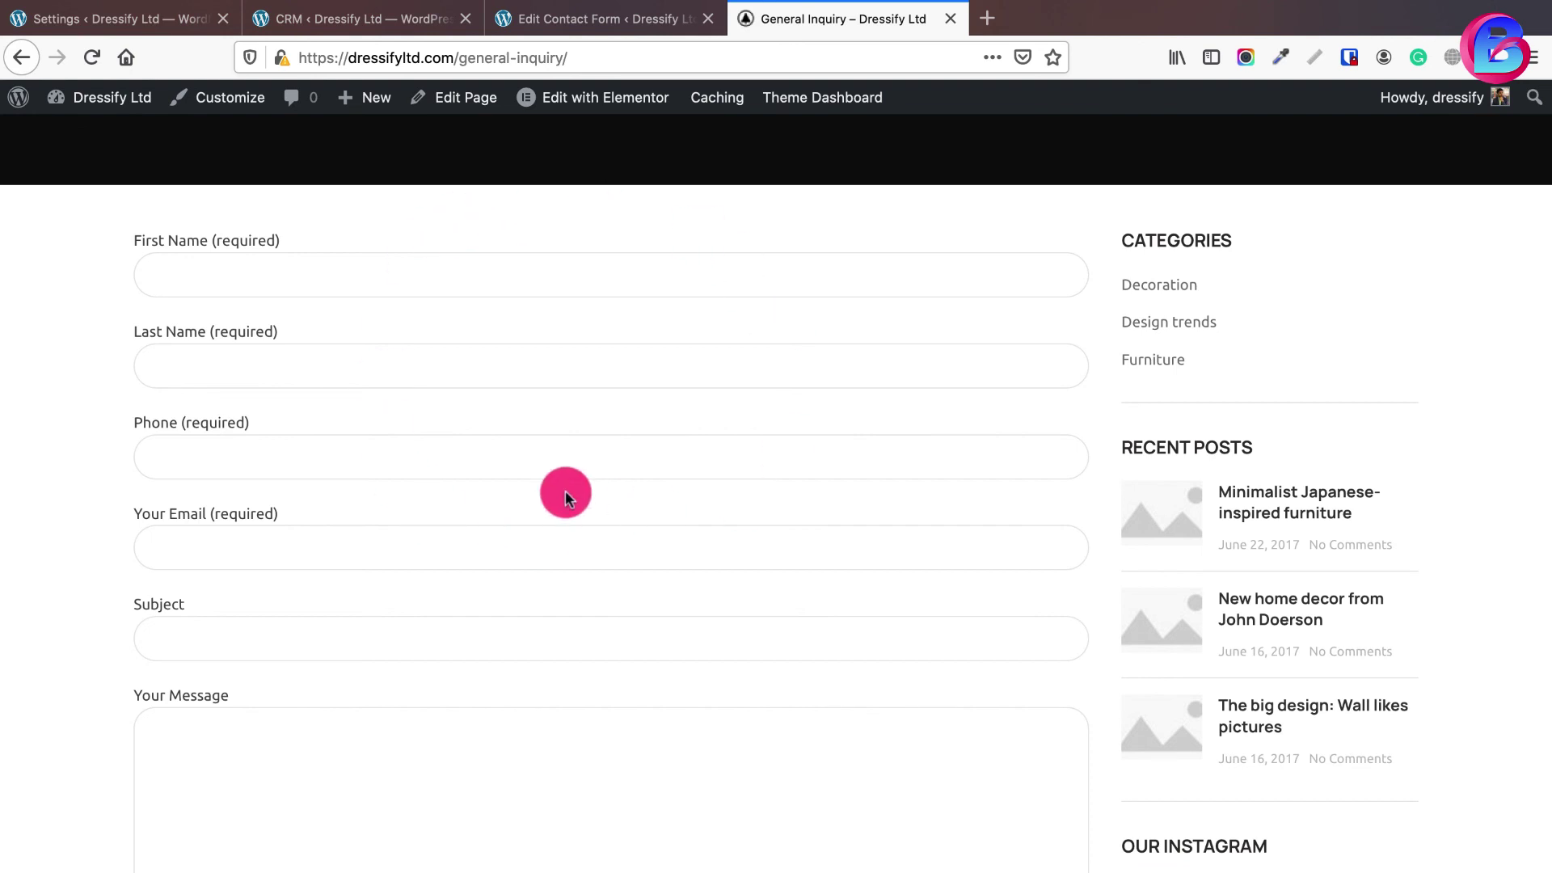
- Fill in the test visitor's first name, last name, phone number and other contact fields
{"action": "left_click", "coordinate": [499, 278]}
{"action": "type", "text": "Mr"}
{"action": "key", "text": "Tab"}
{"action": "type", "text": "Visitor"}
{"action": "key", "text": "Tab"}
{"action": "key", "text": "Tab"}
{"action": "type", "text": "vice"}
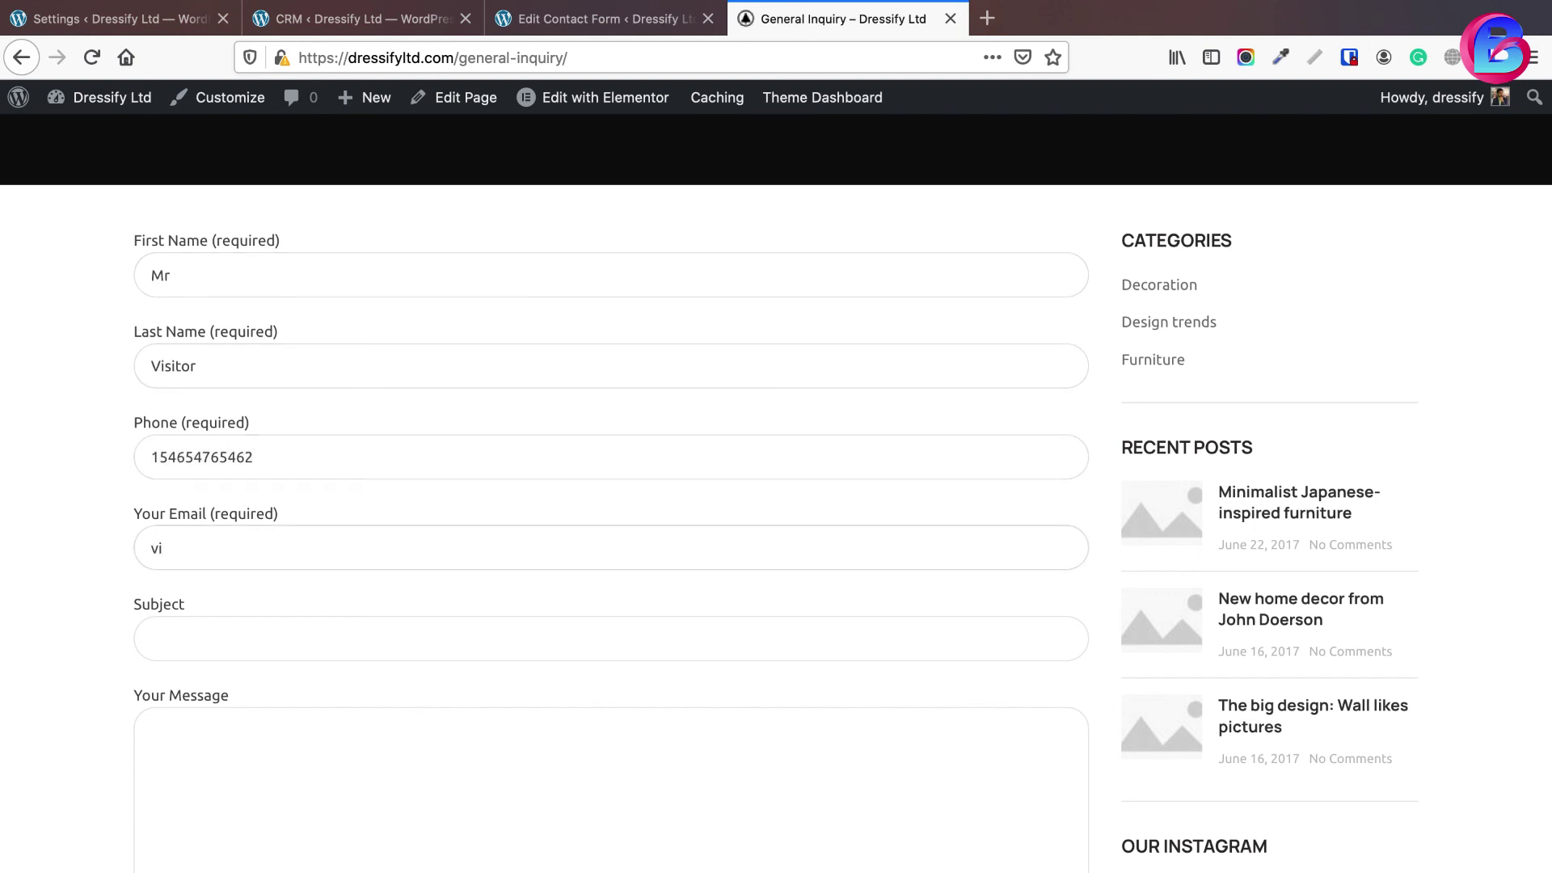
{"action": "type", "text": "."}
- Write a website-cost inquiry message, send the form, and view the CRM Contacts list
{"action": "left_click", "coordinate": [384, 782]}
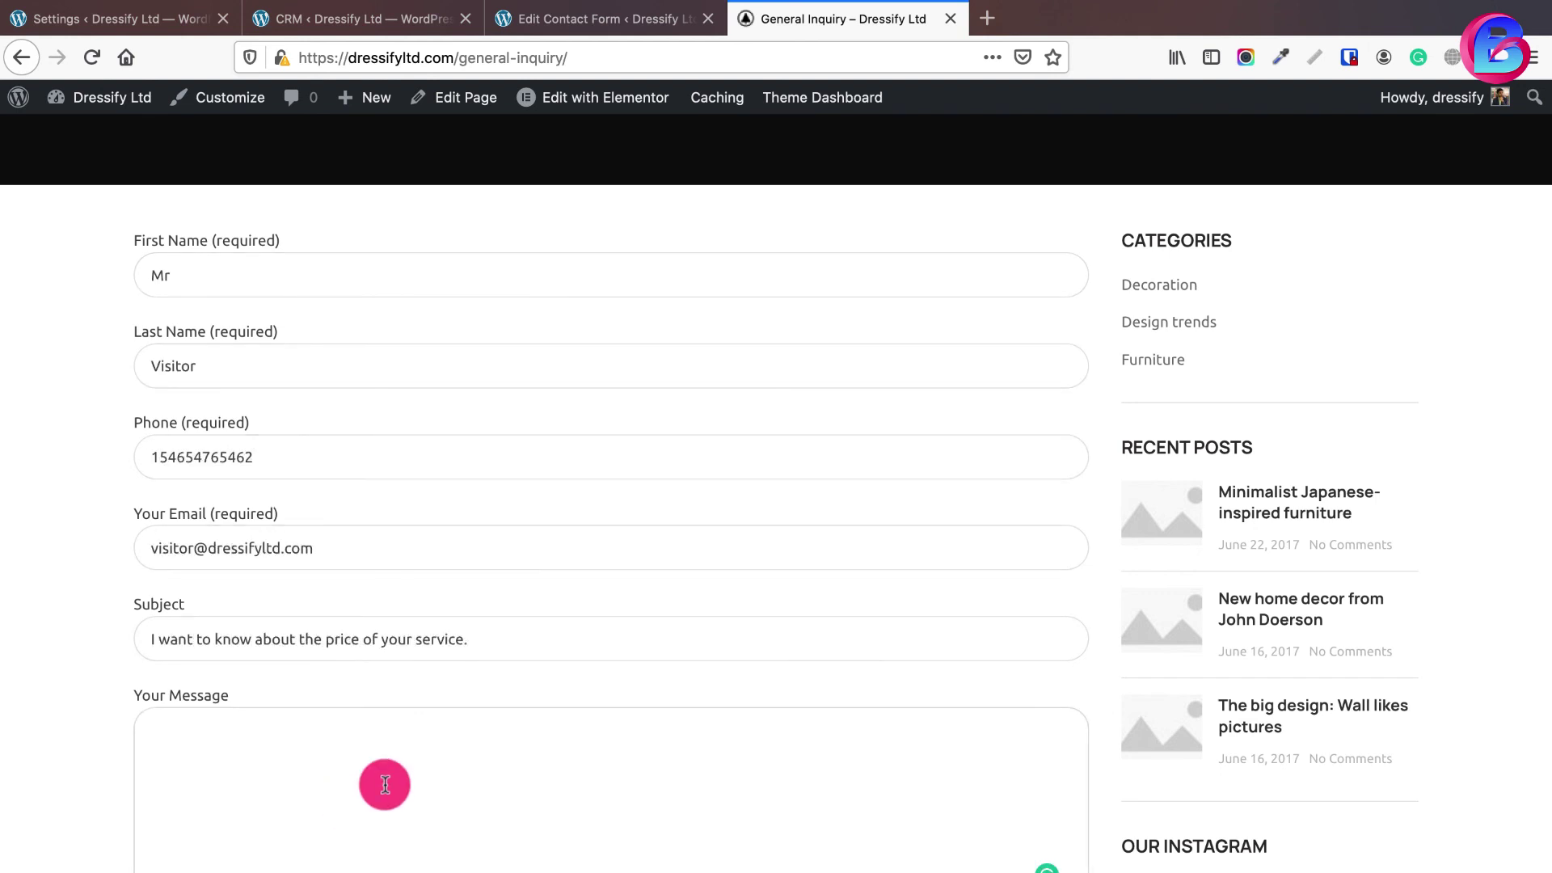
{"action": "type", "text": "I want to build a website for my brand. How much the cost will be? Here's my"}
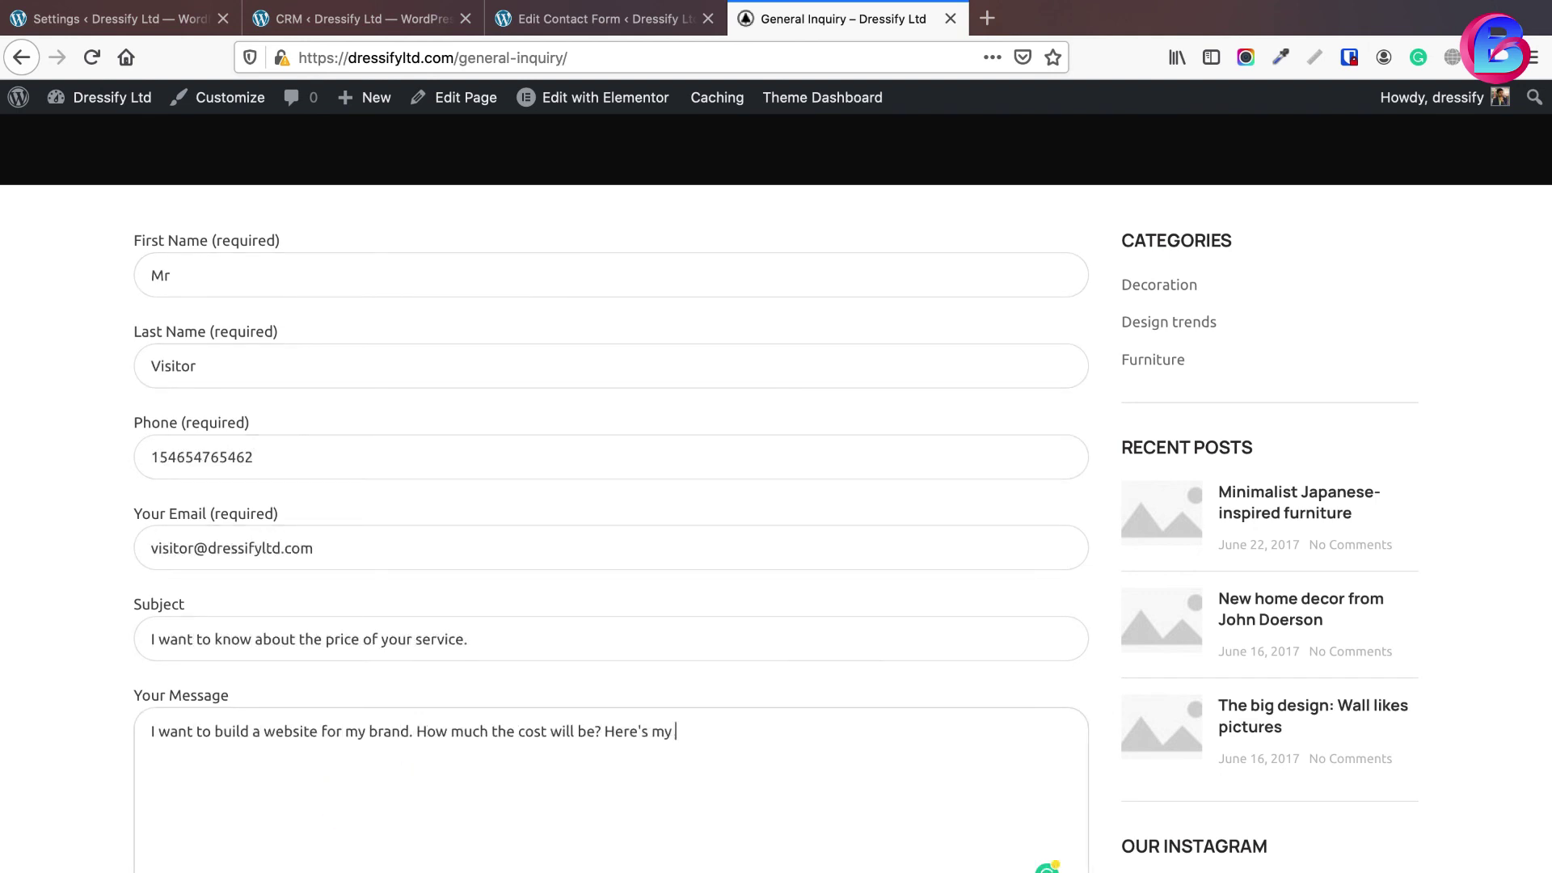
{"action": "type", "text": " requirements:  requirements requirements requirements requirements requirements"}
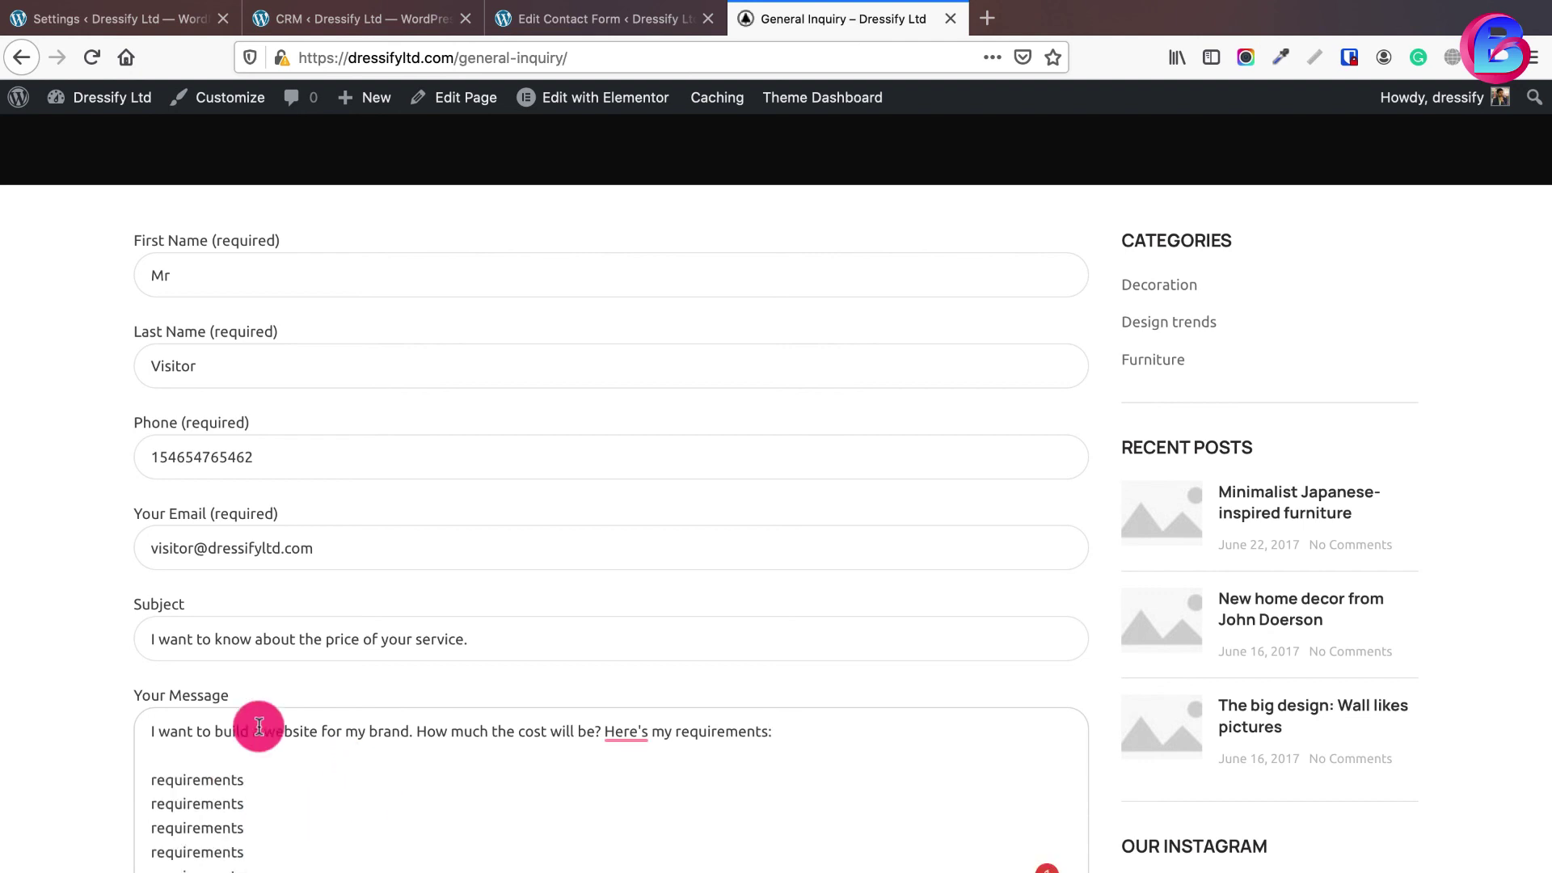
{"action": "scroll", "coordinate": [325, 778], "scroll_direction": "down", "scroll_amount": 3}
{"action": "left_click", "coordinate": [174, 711]}
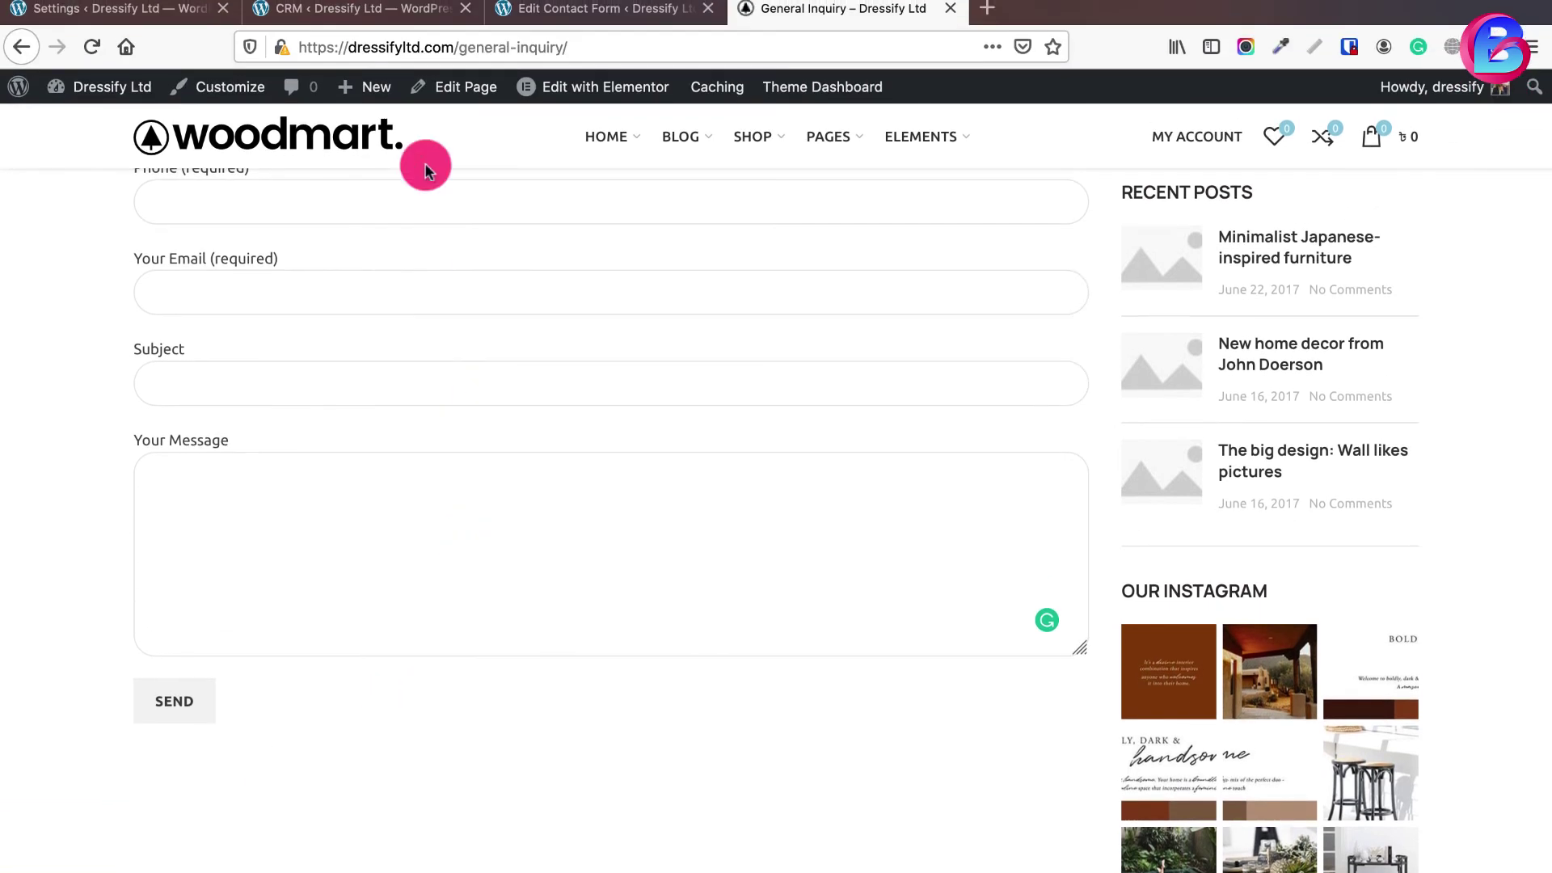
{"action": "left_click", "coordinate": [317, 24]}
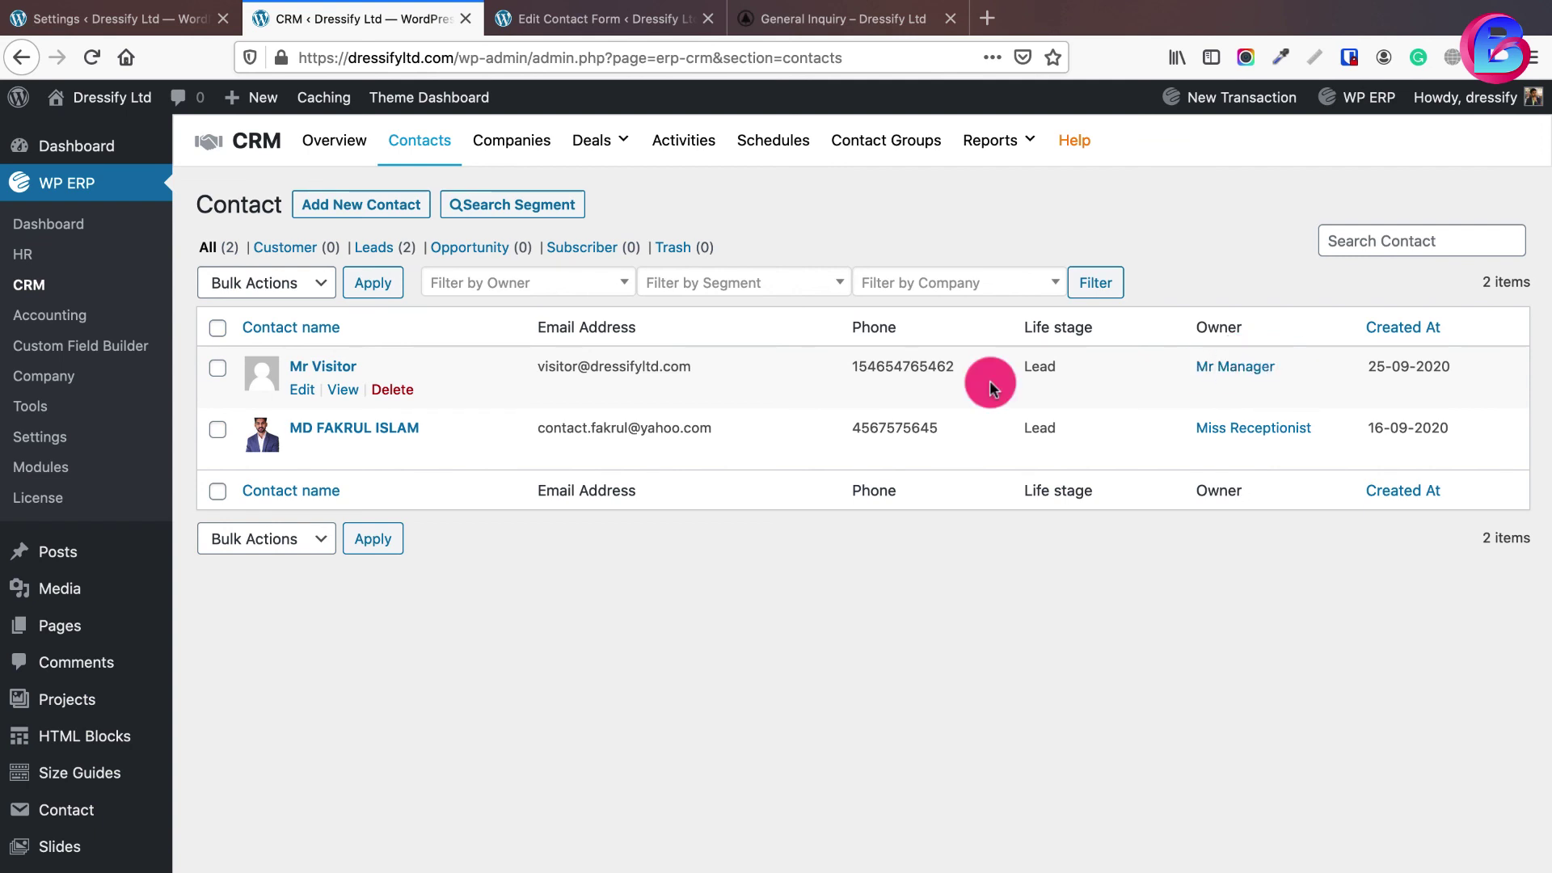
- View Contact #9's CRM profile (Source Contact Form, life stage lead) and begin a new note
{"action": "left_click", "coordinate": [346, 394]}
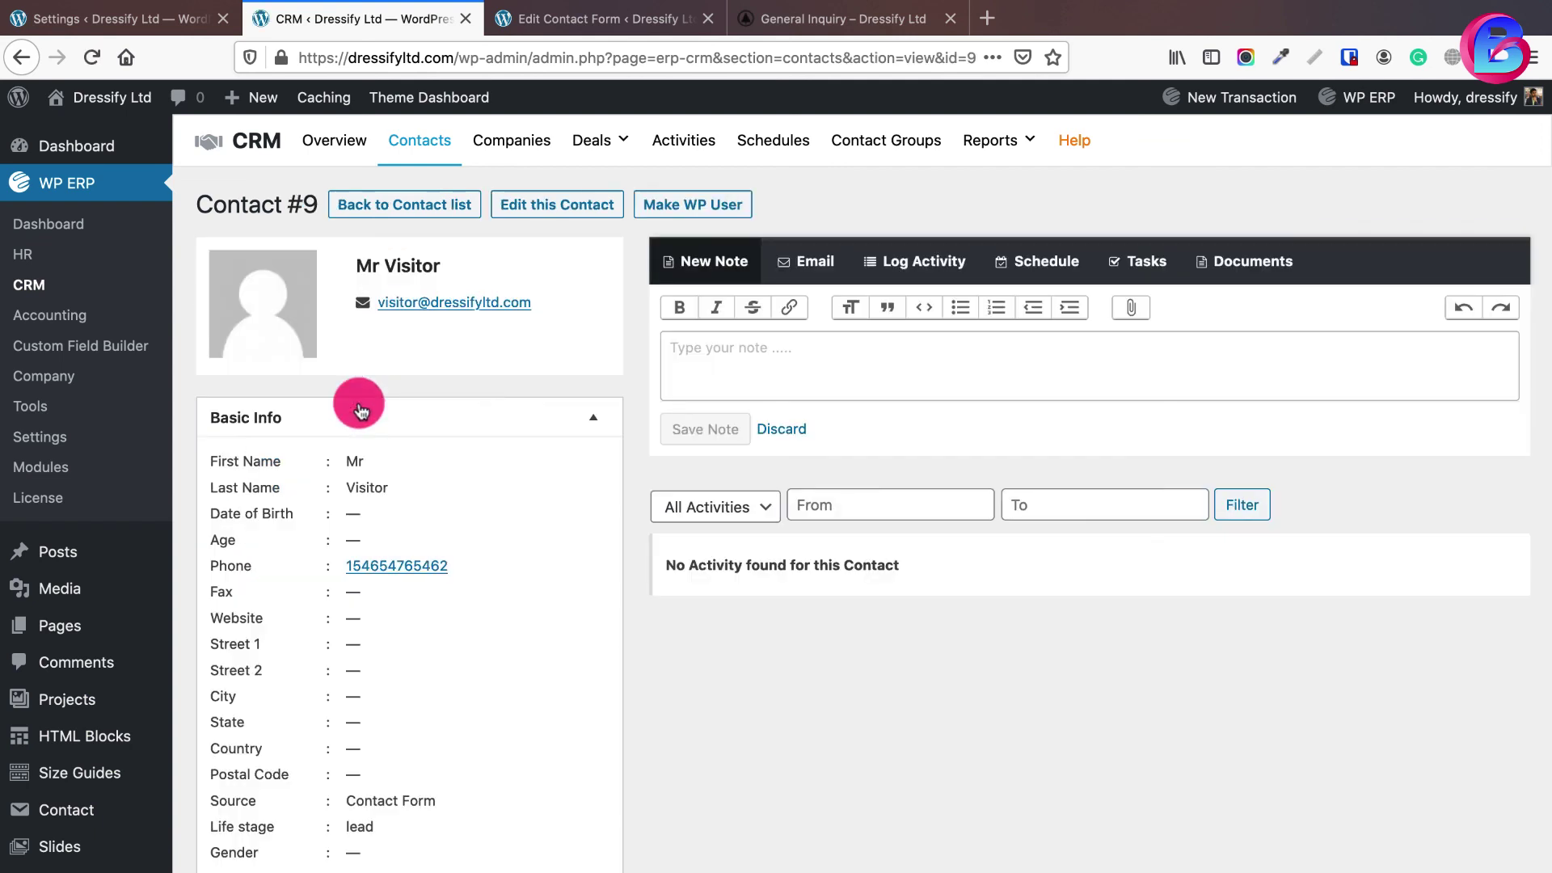
{"action": "scroll", "coordinate": [356, 402], "scroll_direction": "down", "scroll_amount": 3}
{"action": "scroll", "coordinate": [454, 554], "scroll_direction": "up", "scroll_amount": 3}
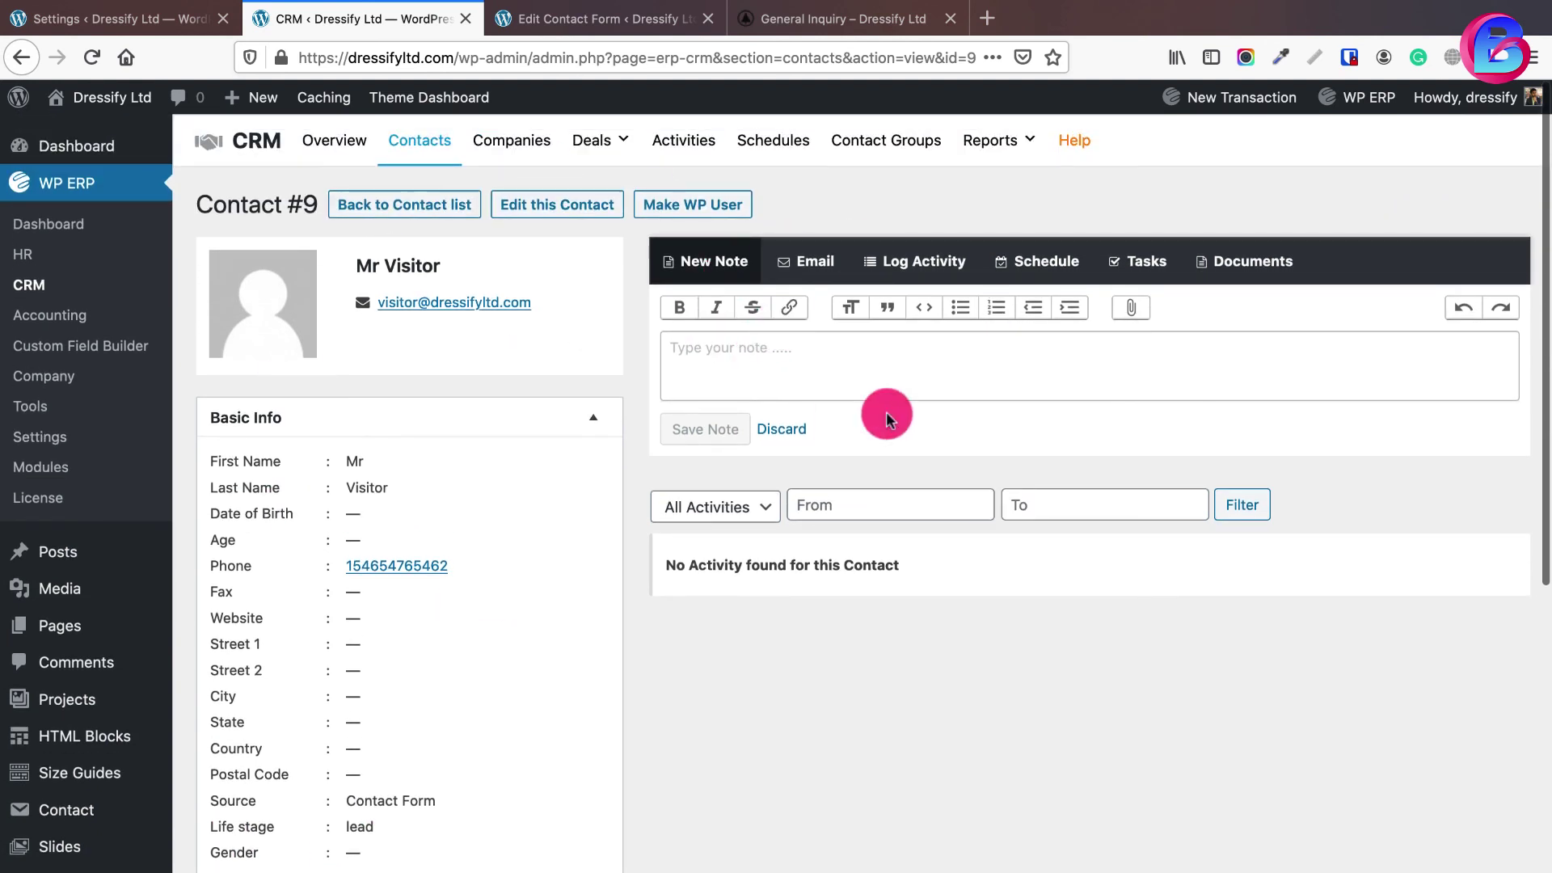
{"action": "left_click", "coordinate": [918, 337]}
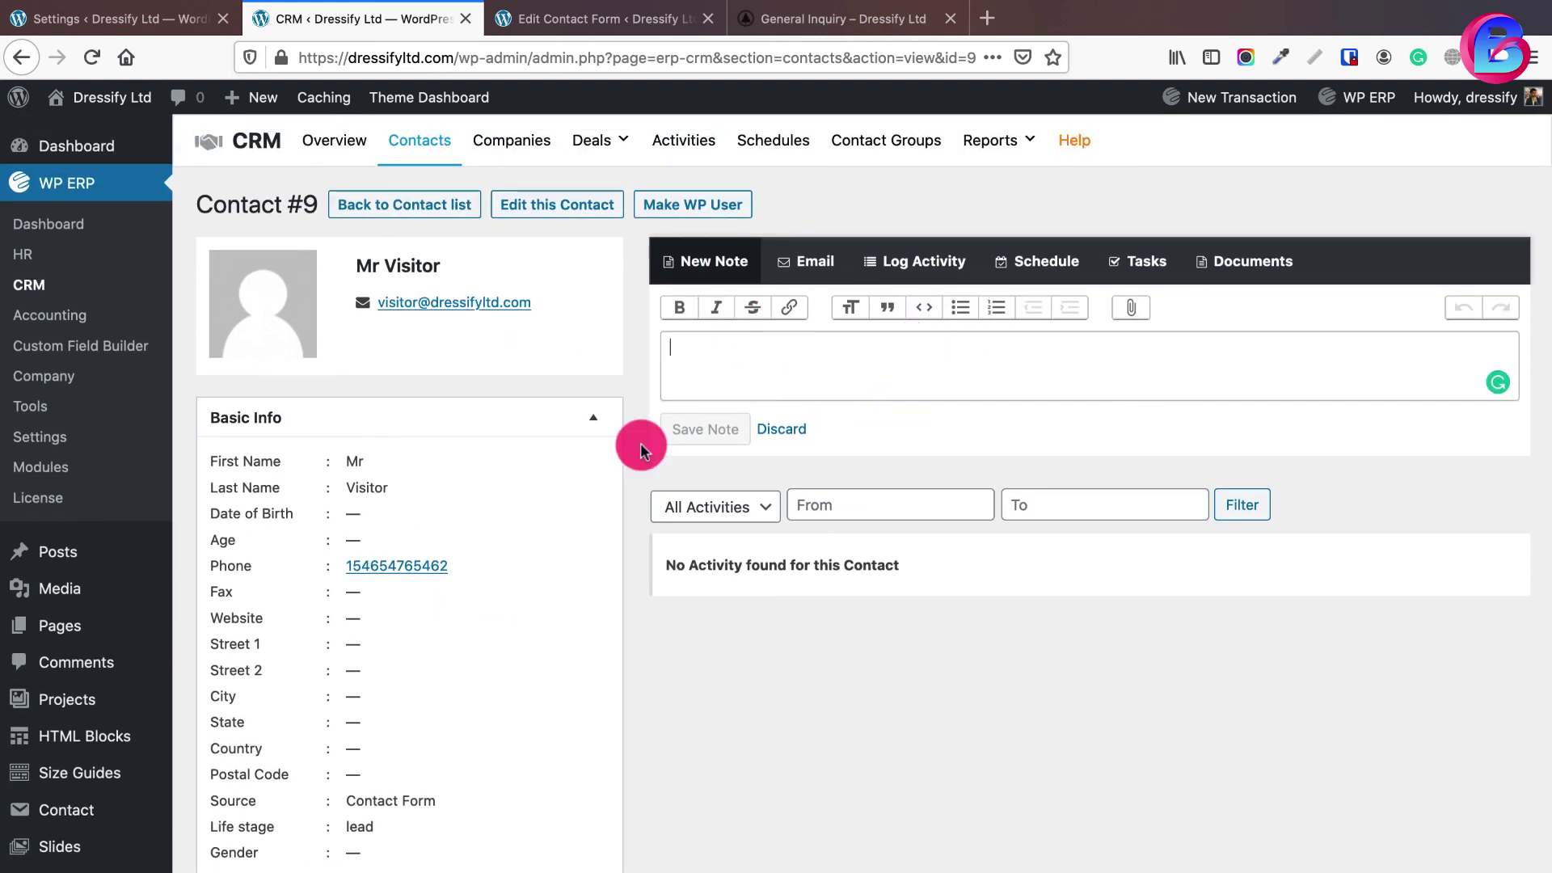